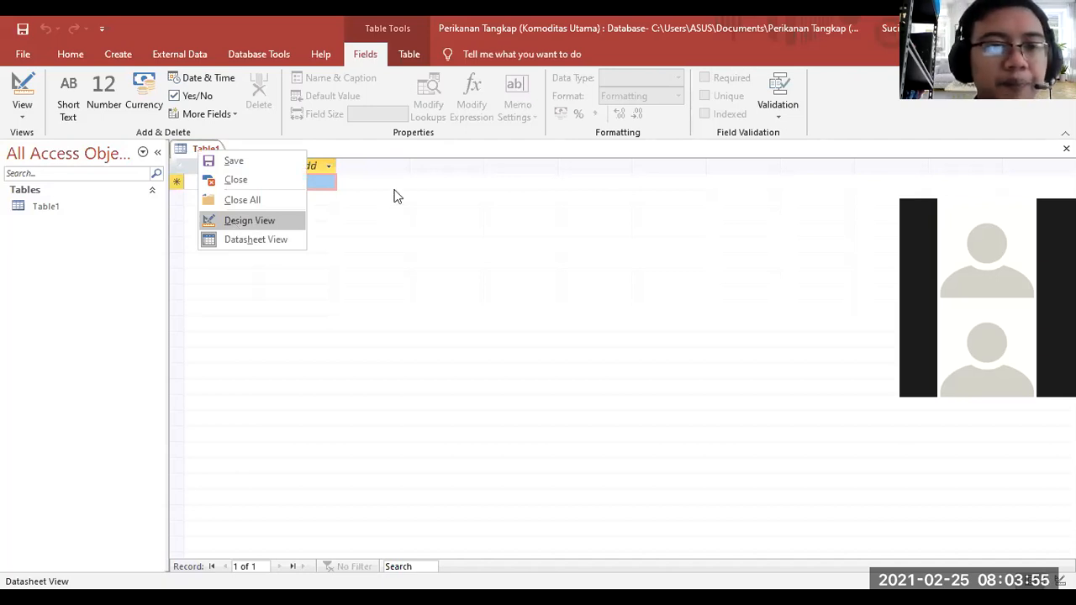
Switch to the Google Sheets fisheries spreadsheet and review its header row from Jenis Ikan - Species through the year 2014
{"action": "left_click", "coordinate": [526, 357]}
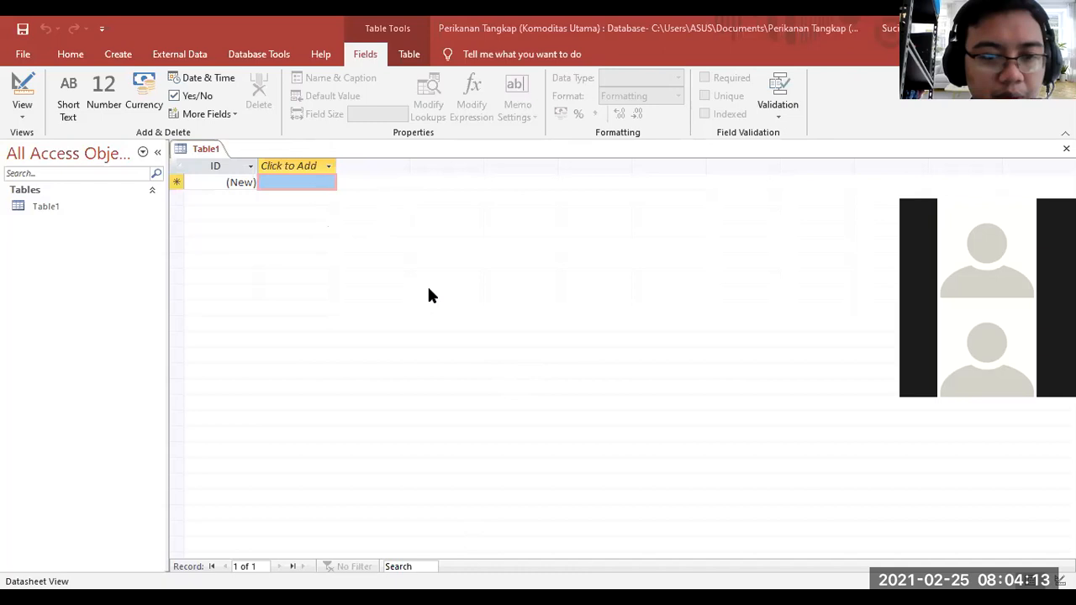
{"action": "key", "text": "alt+Tab"}
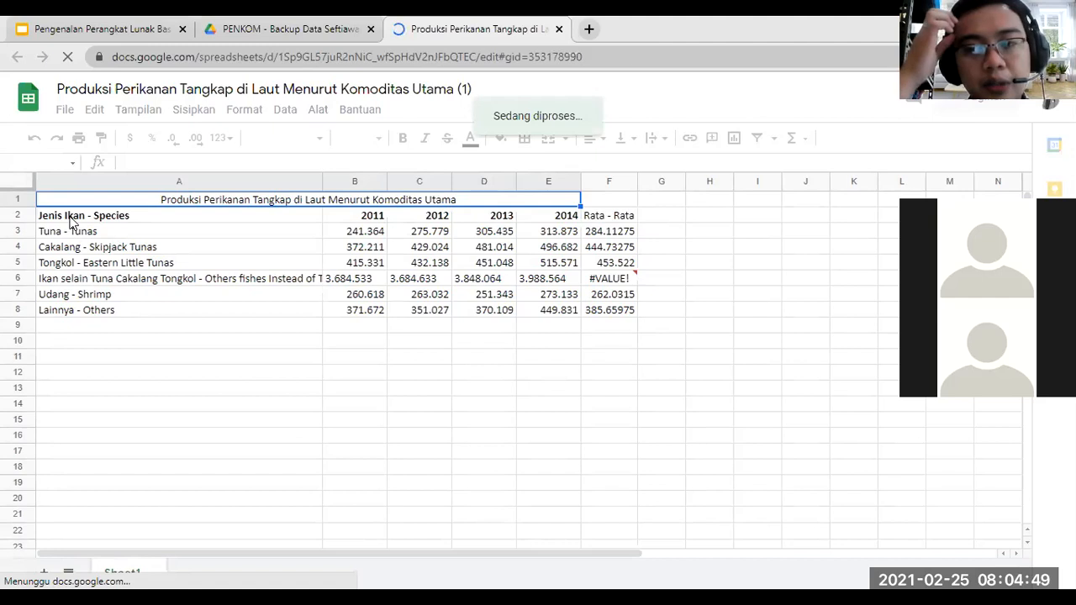
{"action": "left_click", "coordinate": [72, 220]}
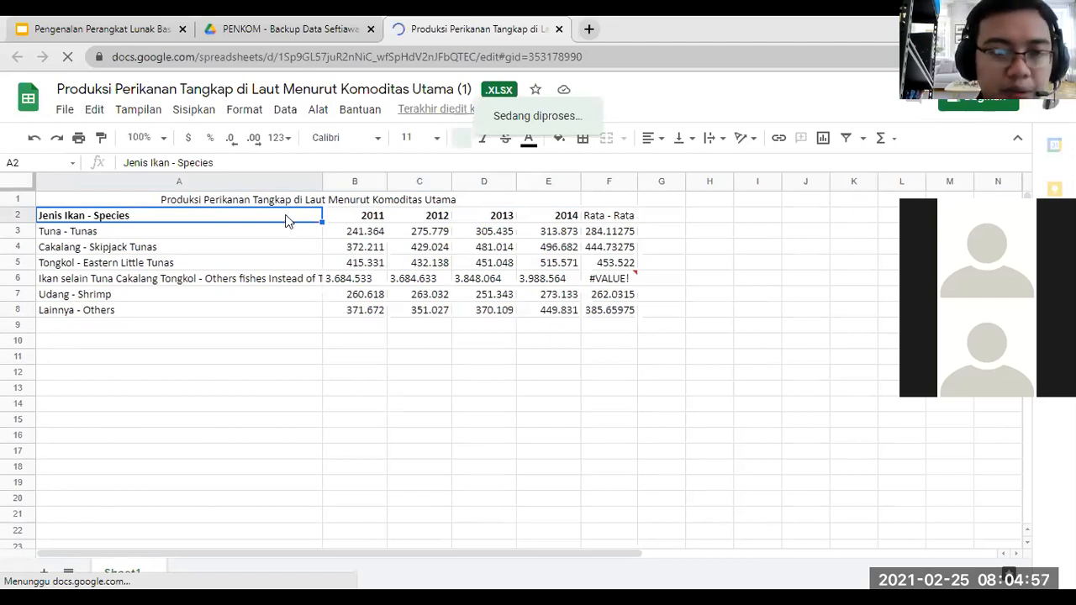
{"action": "key", "text": "Right"}
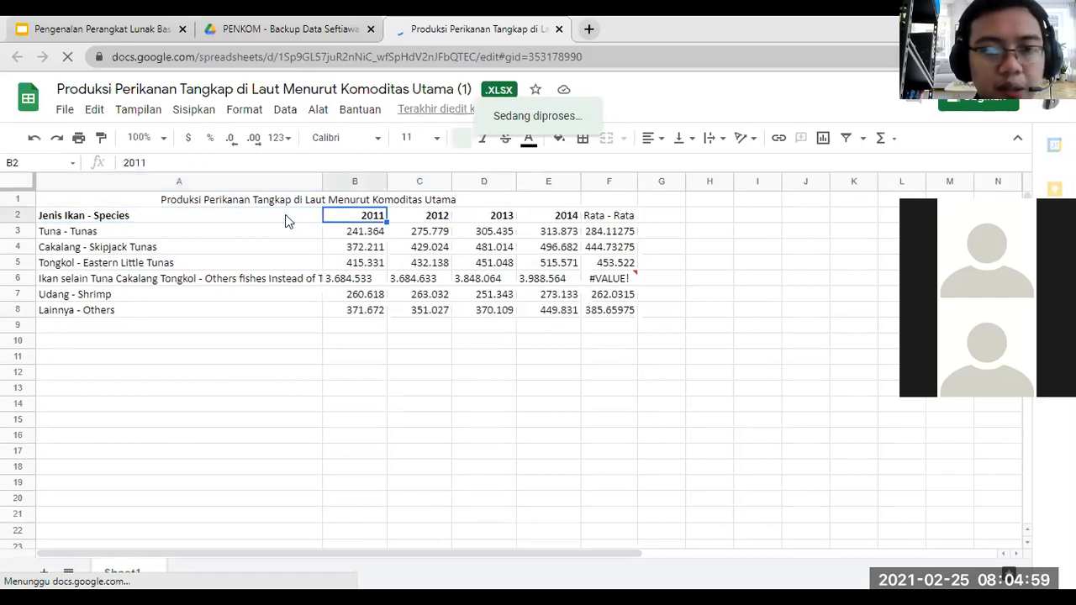
{"action": "key", "text": "Right"}
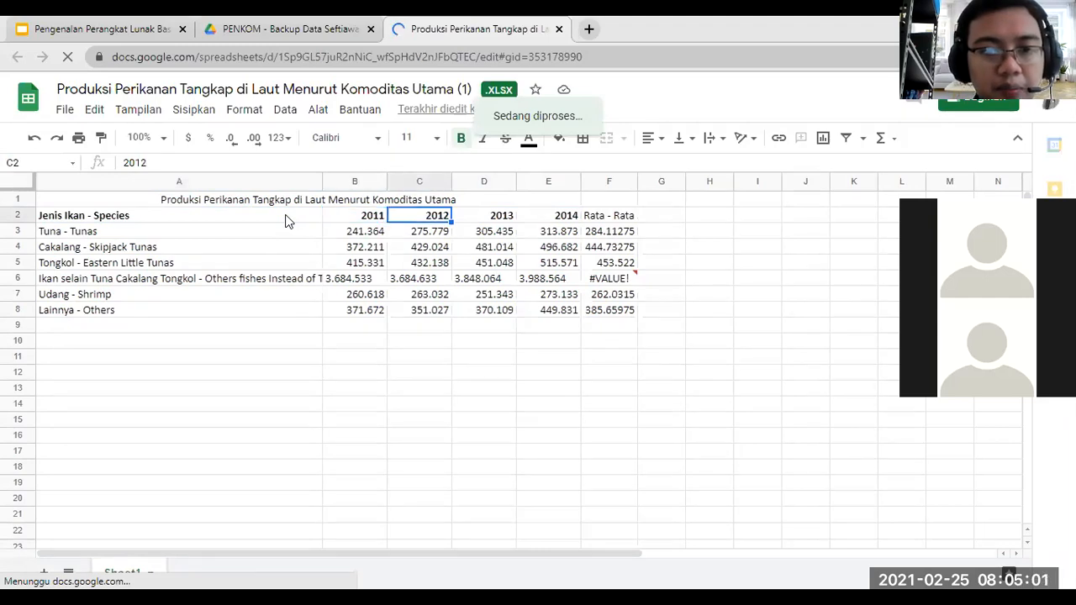
{"action": "key", "text": "Right"}
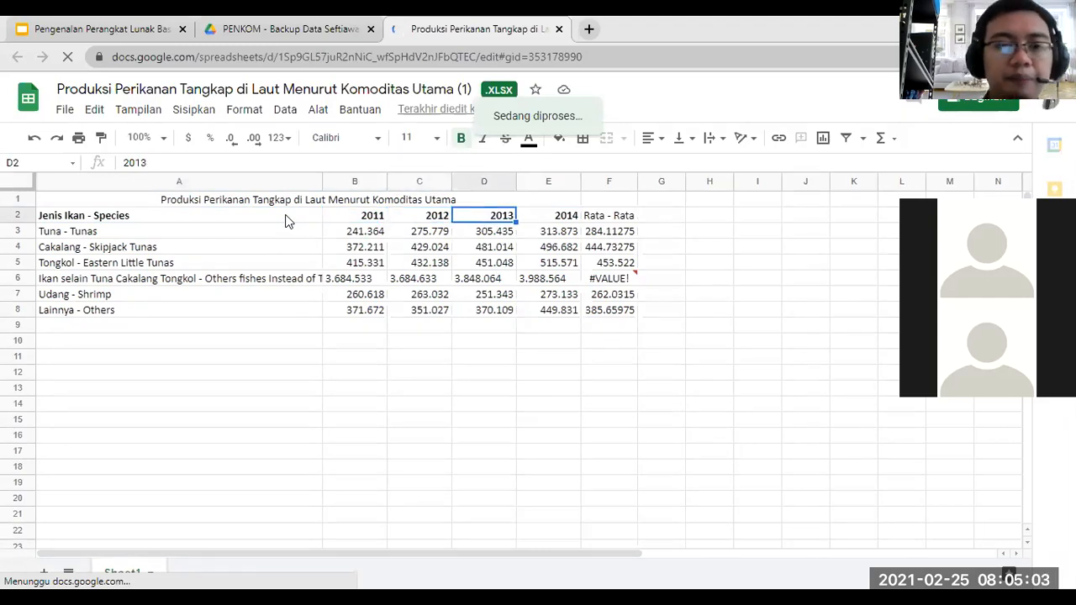
{"action": "key", "text": "Right"}
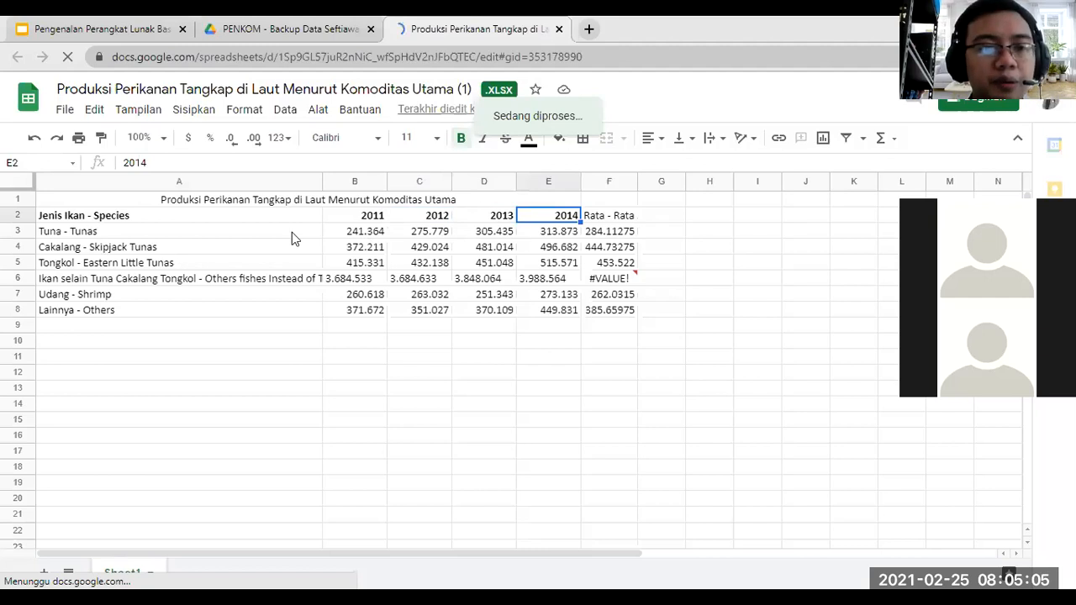
{"action": "left_click", "coordinate": [244, 212]}
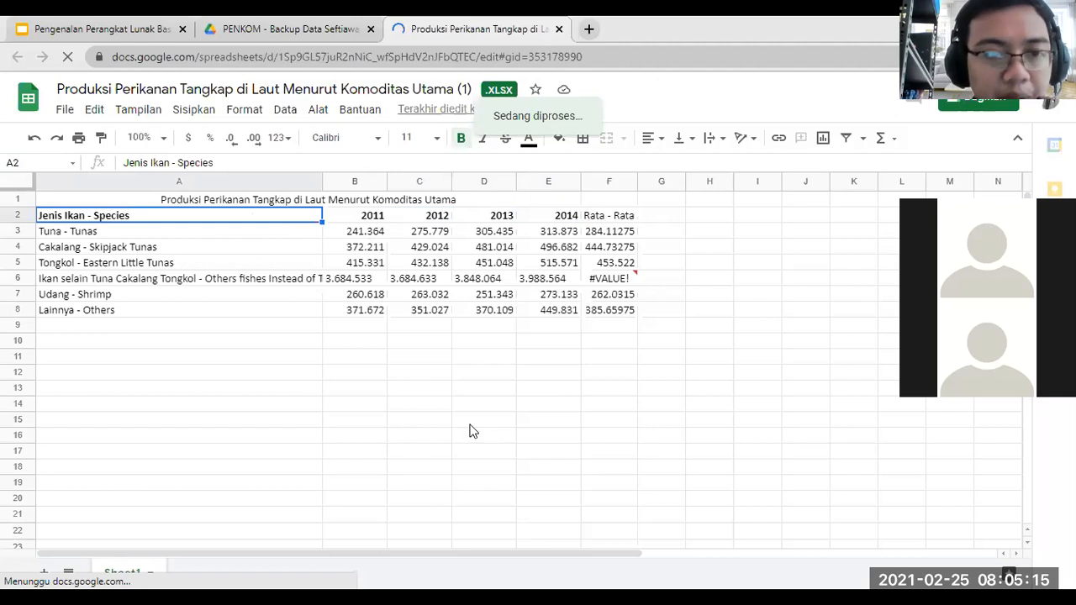
Return to the Access table and view the data types available for a new field
{"action": "key", "text": "alt+Tab"}
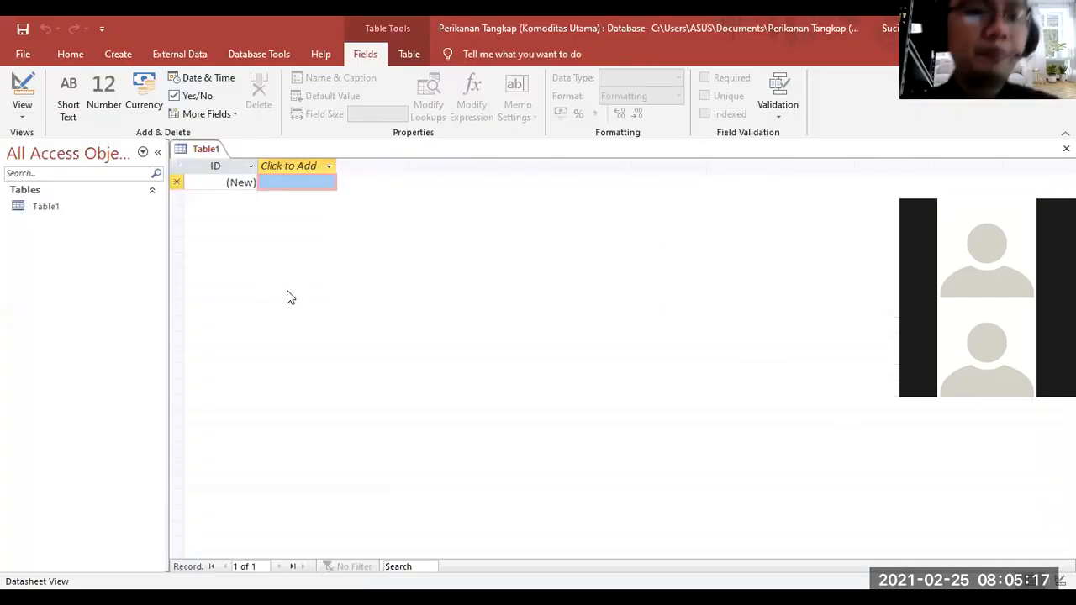
{"action": "left_click", "coordinate": [334, 192]}
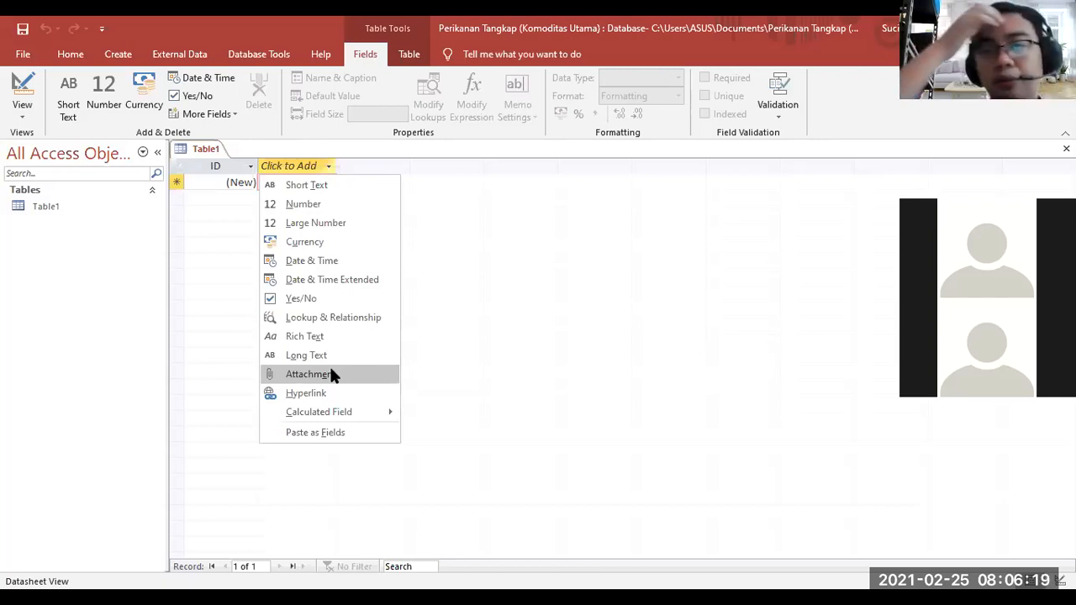
{"action": "left_click", "coordinate": [330, 370]}
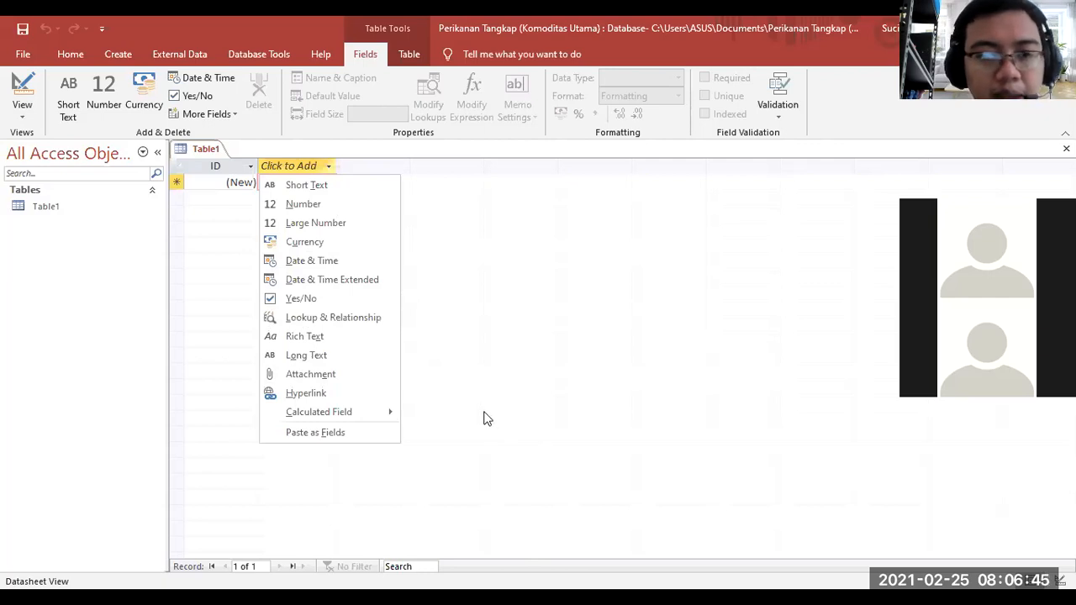
Switch back to the Google Sheets spreadsheet and review the species names listed under Jenis Ikan - Species
{"action": "key", "text": "alt+Tab"}
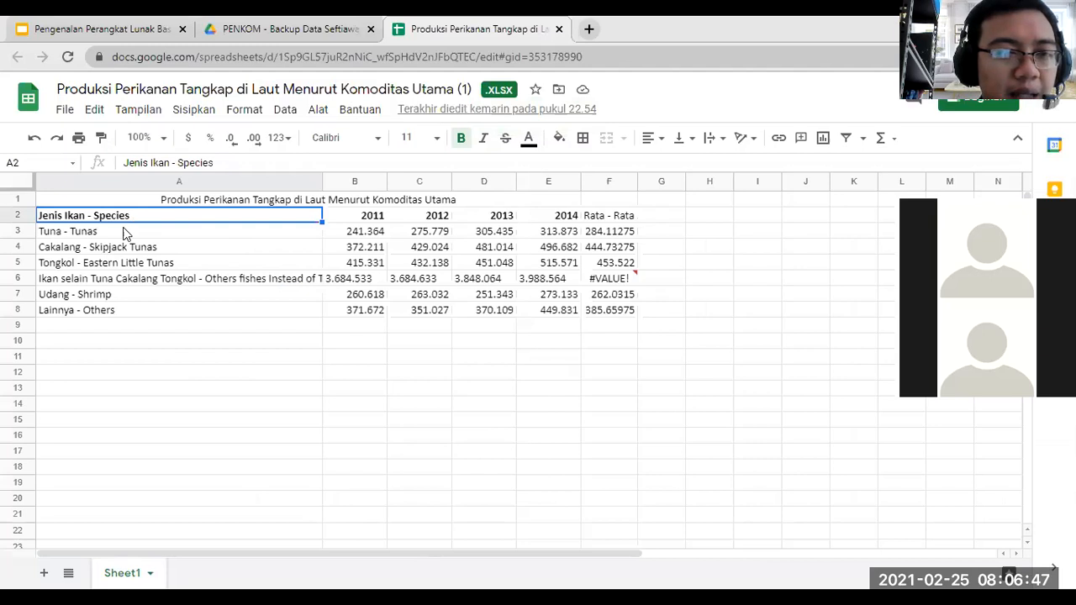
{"action": "left_click", "coordinate": [126, 234]}
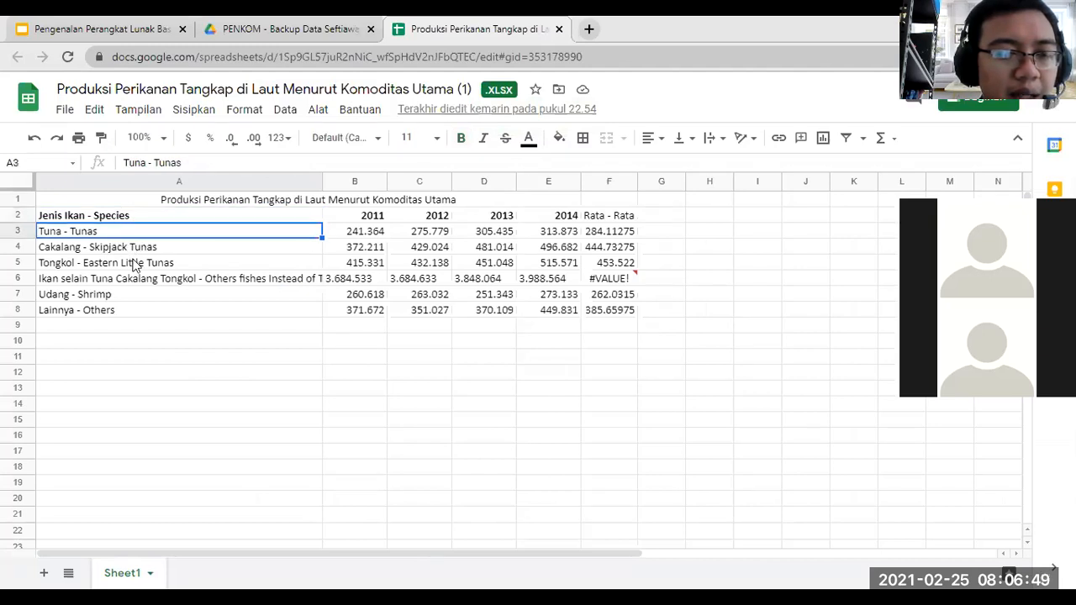
{"action": "key", "text": "Down"}
{"action": "key", "text": "Down"}
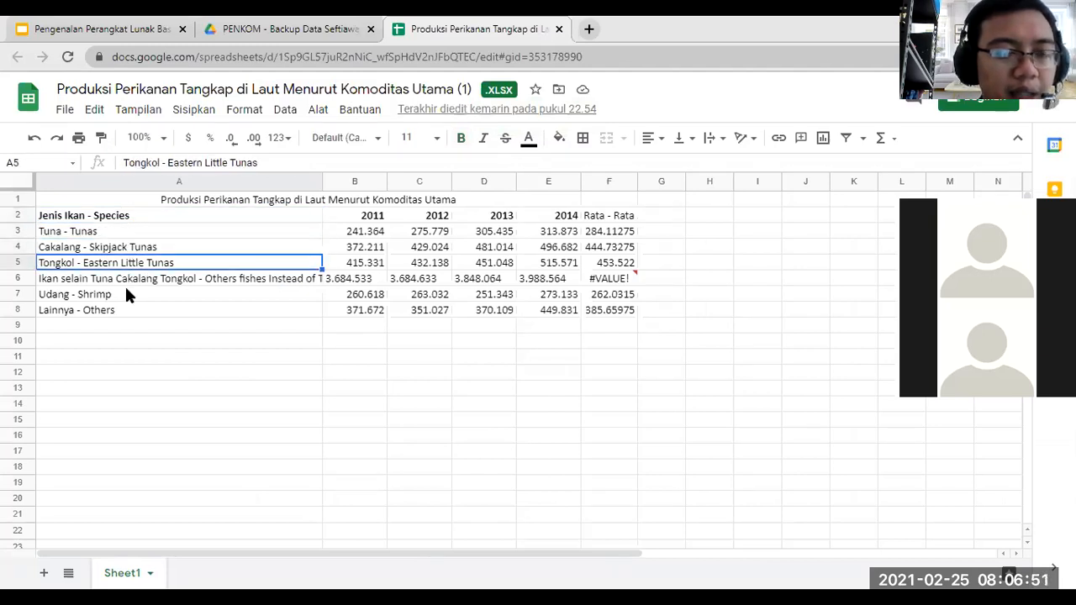
{"action": "left_click", "coordinate": [126, 292]}
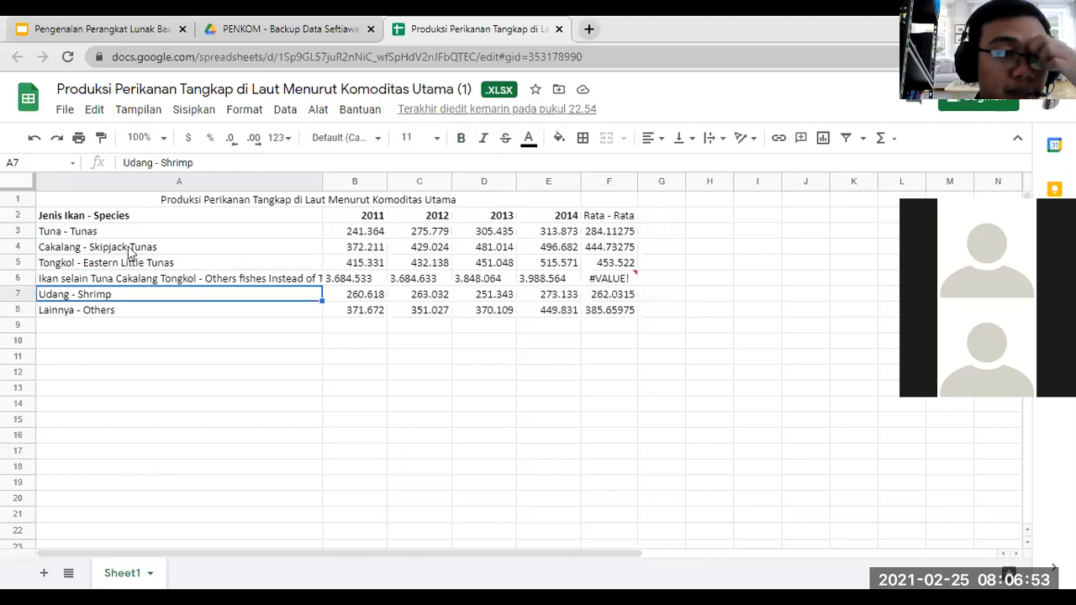
{"action": "key", "text": "Down"}
{"action": "left_click", "coordinate": [161, 220]}
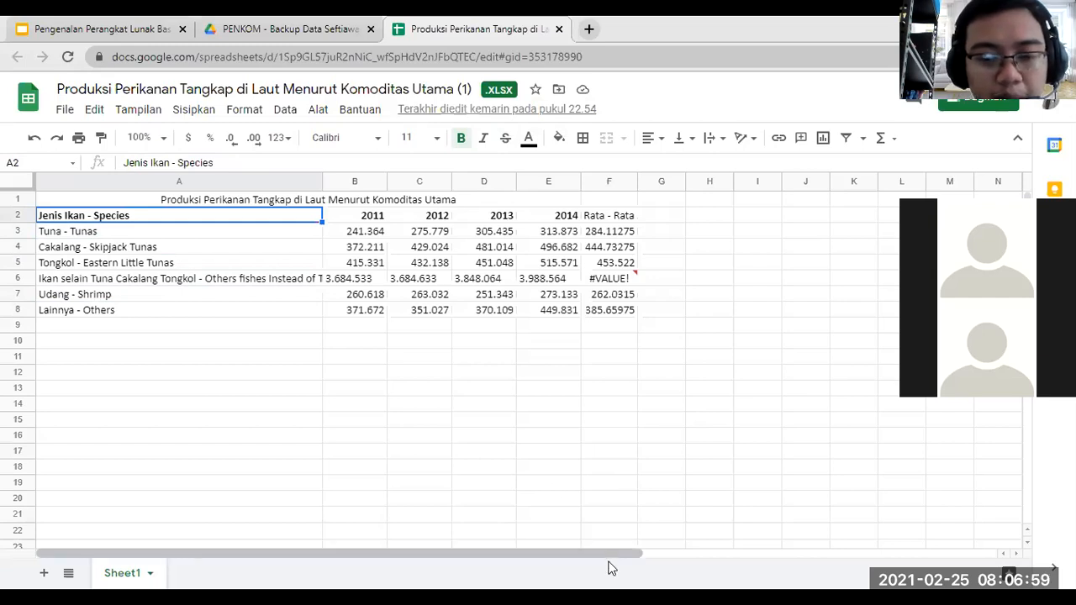
Switch to Access and add a Short Text field named Jenis Ikan to Table1
{"action": "key", "text": "alt+Tab"}
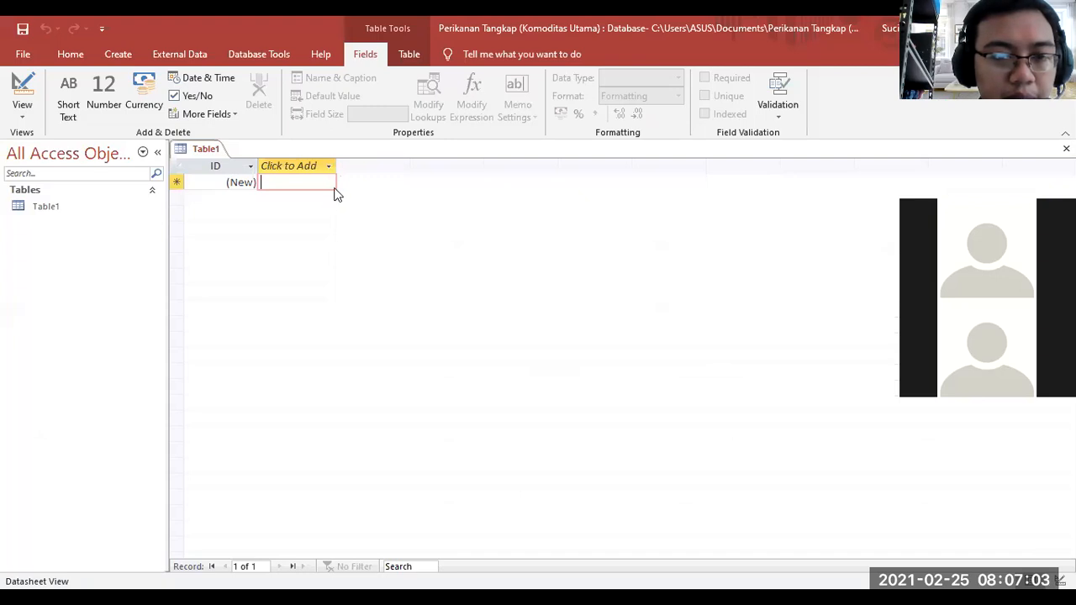
{"action": "left_click", "coordinate": [328, 167]}
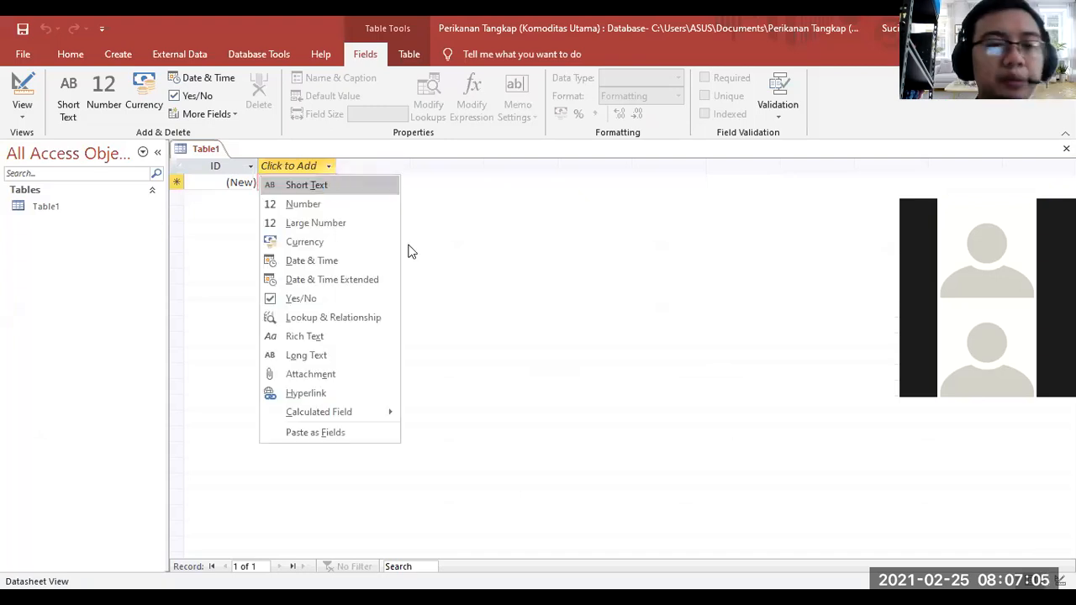
{"action": "key", "text": "Return"}
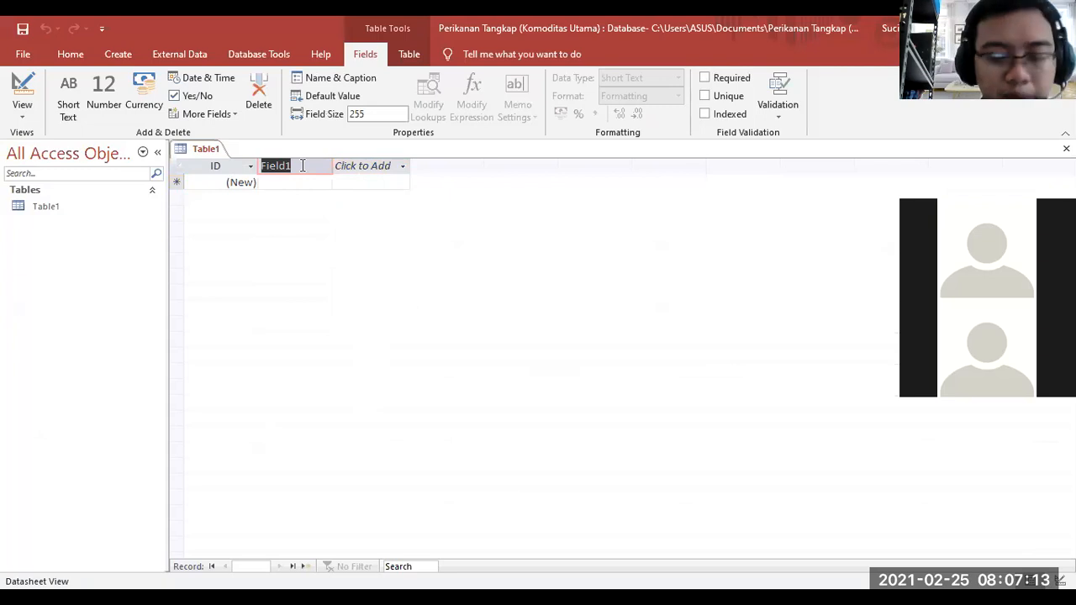
{"action": "key", "text": "BackSpace"}
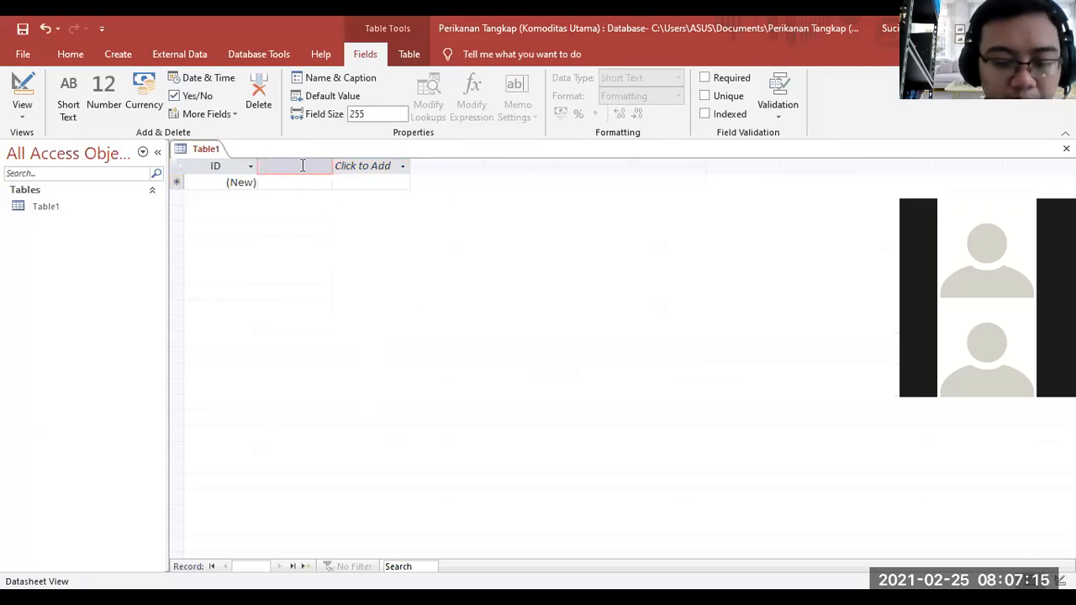
{"action": "type", "text": "Jenis Ikan"}
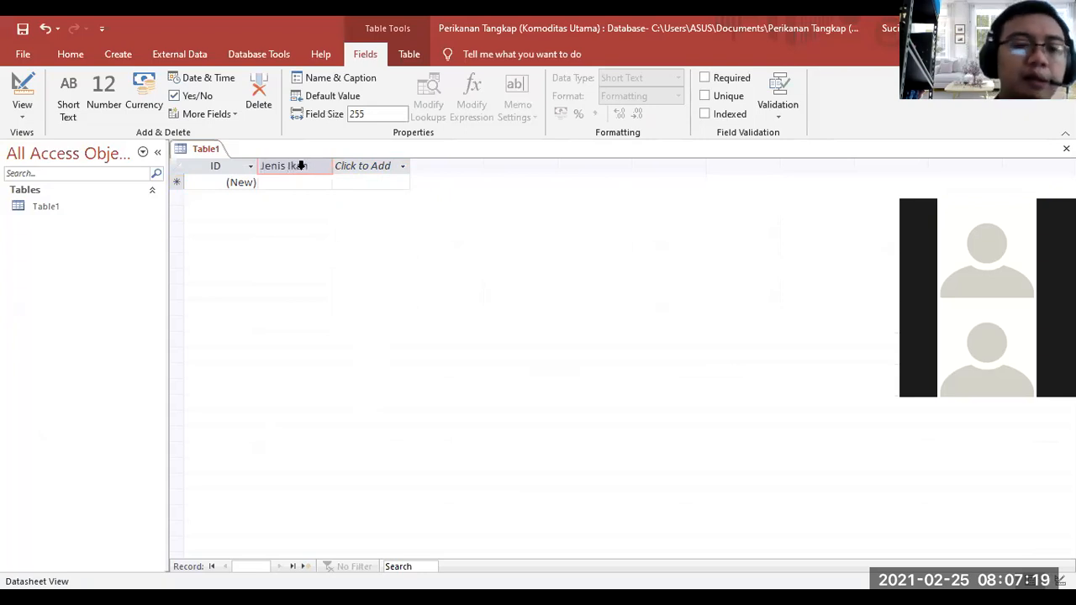
{"action": "key", "text": "Return"}
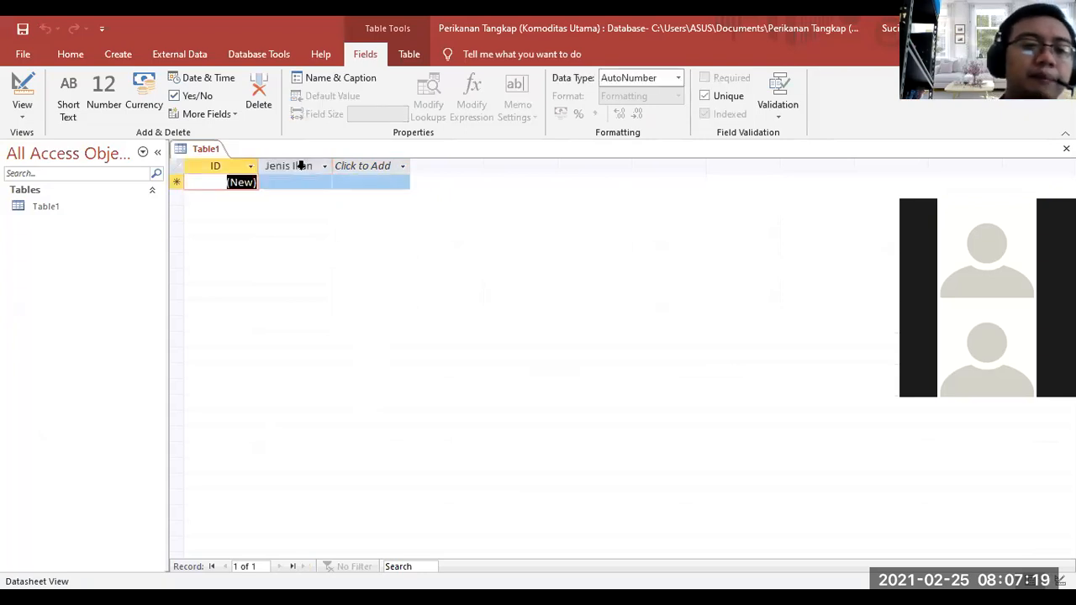
Try entering 3 as a value in the Jenis Ikan field of the first record
{"action": "left_click", "coordinate": [311, 182]}
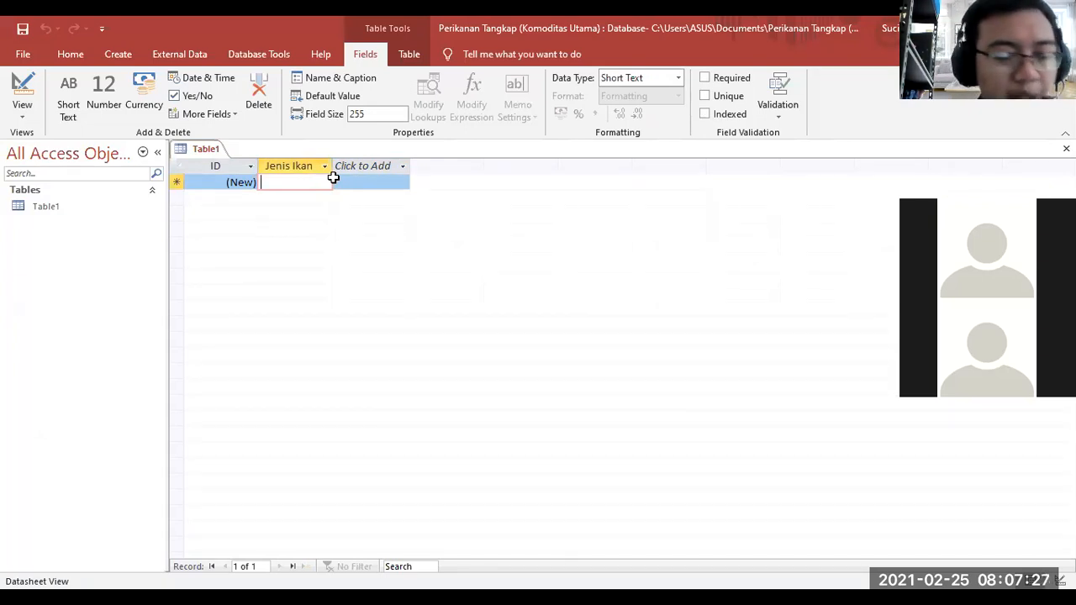
{"action": "type", "text": "3"}
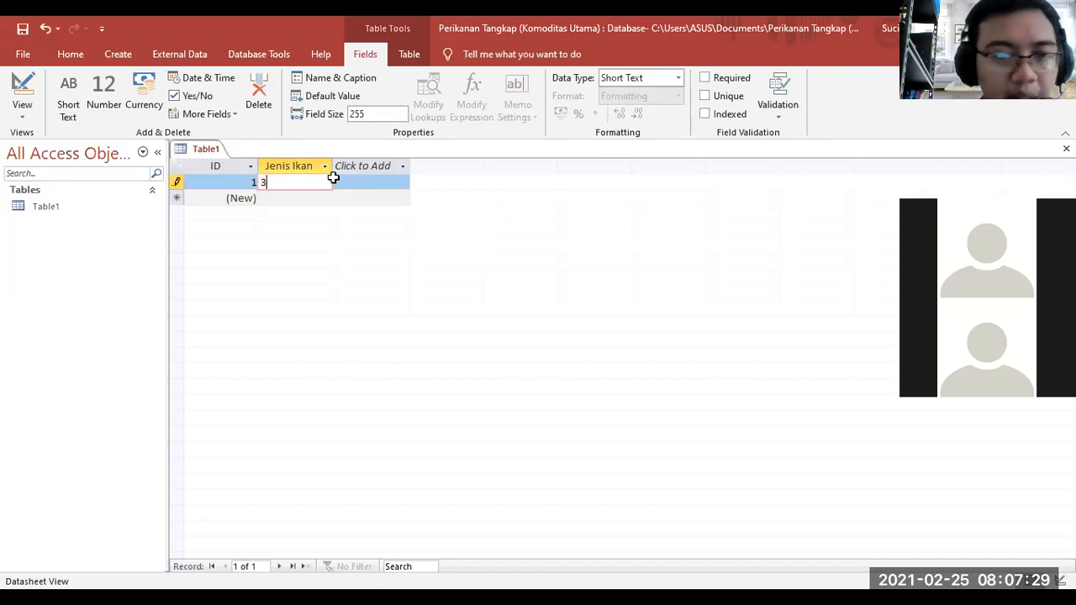
{"action": "key", "text": "Tab"}
{"action": "key", "text": "shift+Tab"}
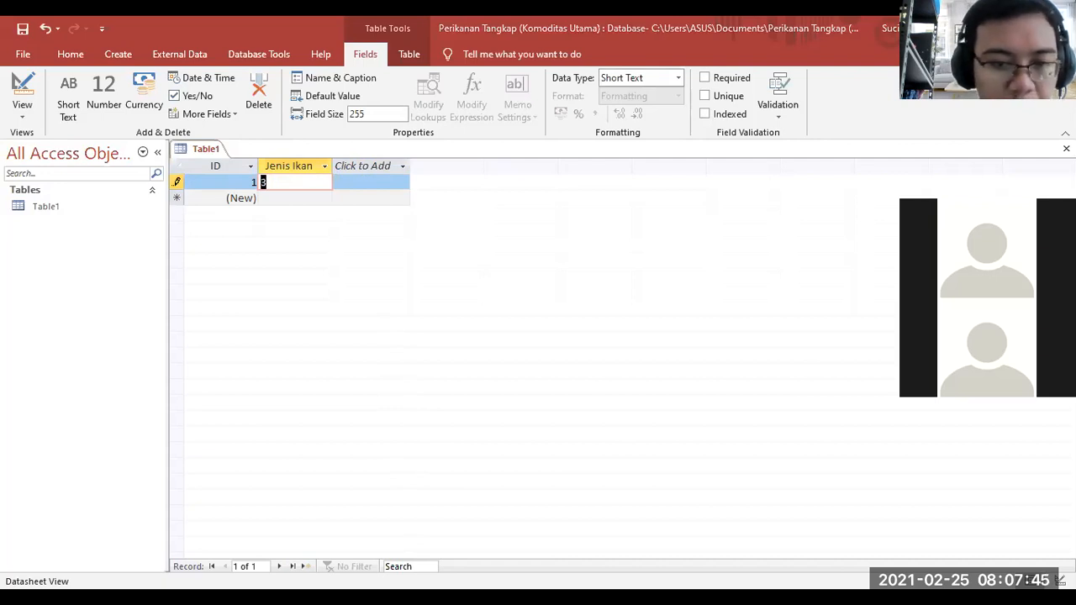
Check the species in the Google Sheets spreadsheet, and fill the Jenis Ikan field in Access with Tuna, Cakalang and Tongkol in three records
{"action": "key", "text": "alt+Tab"}
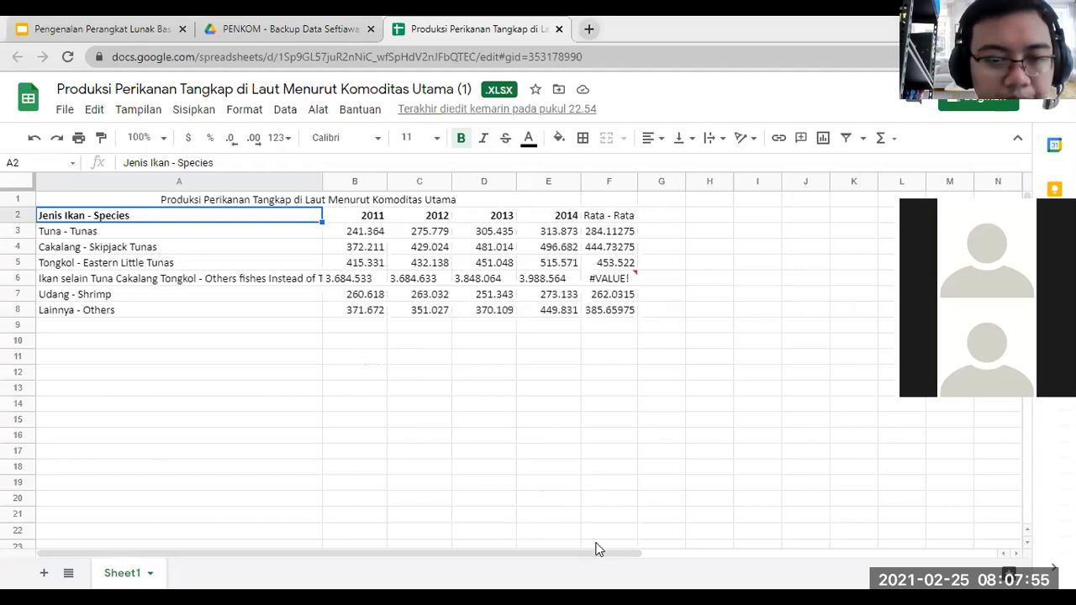
{"action": "key", "text": "alt+Tab"}
{"action": "type", "text": "Tuna"}
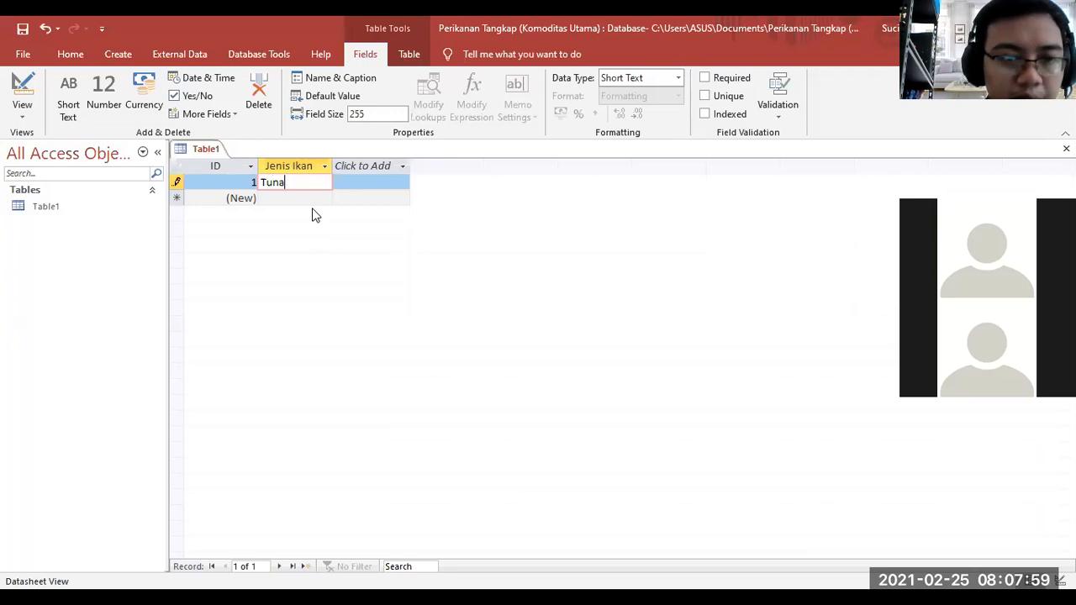
{"action": "key", "text": "Down"}
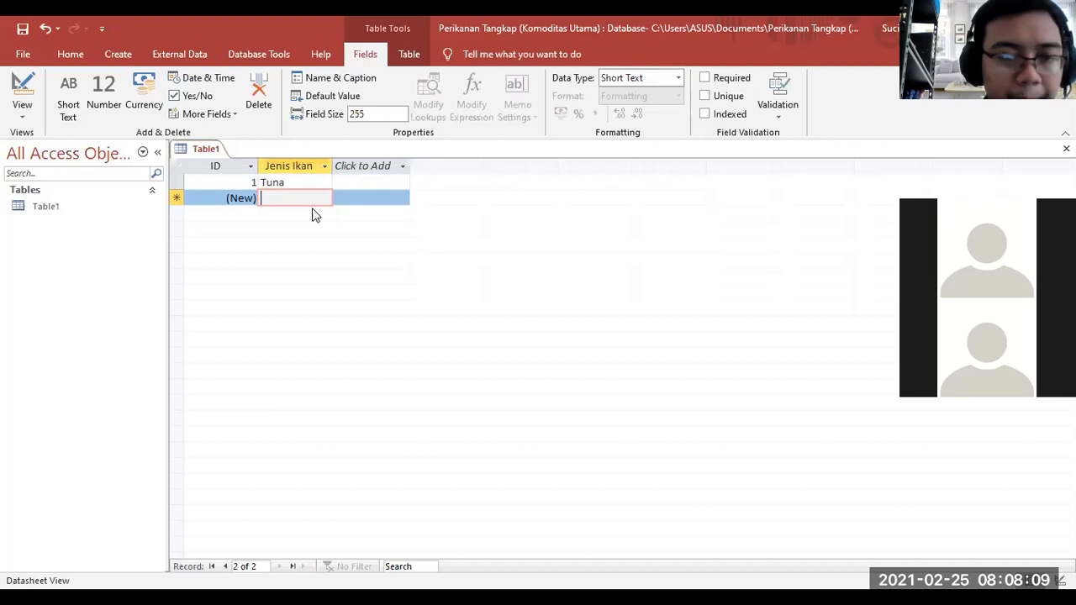
{"action": "type", "text": "Cak"}
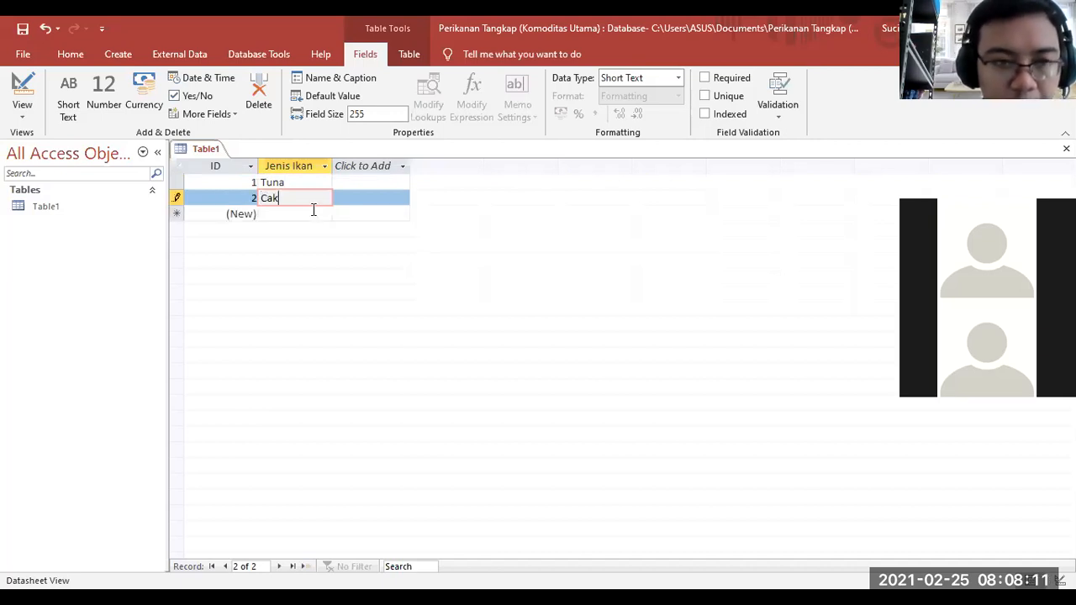
{"action": "type", "text": "alang"}
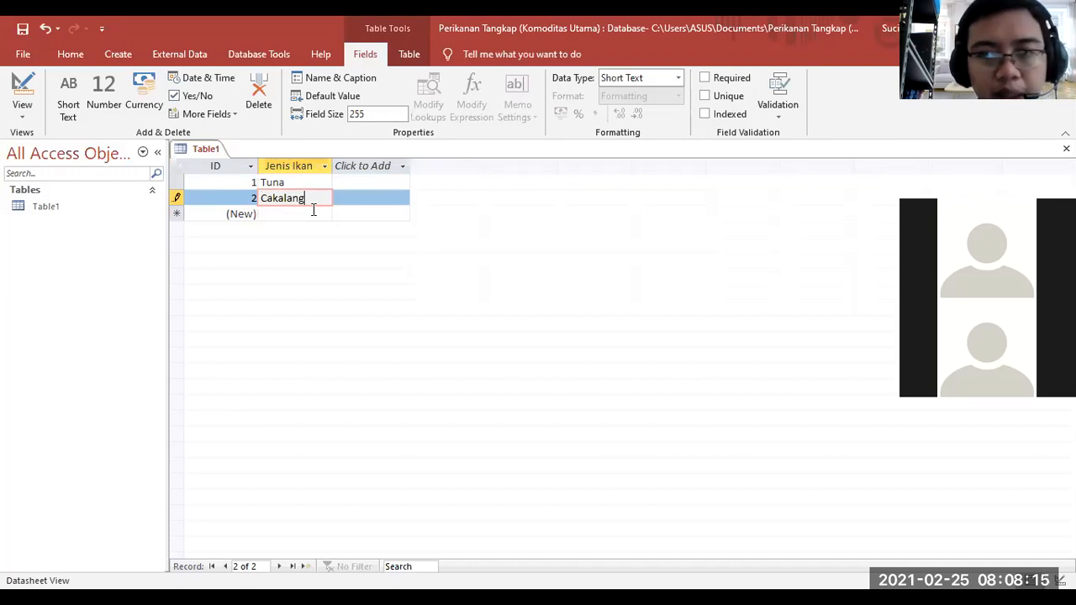
{"action": "key", "text": "Return"}
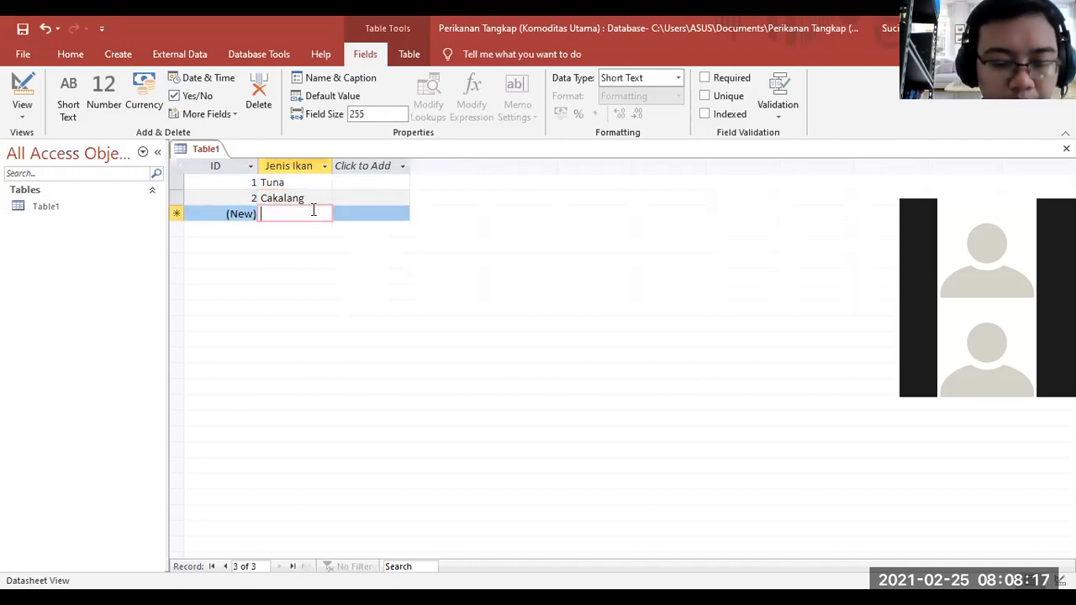
{"action": "type", "text": "Tongkol"}
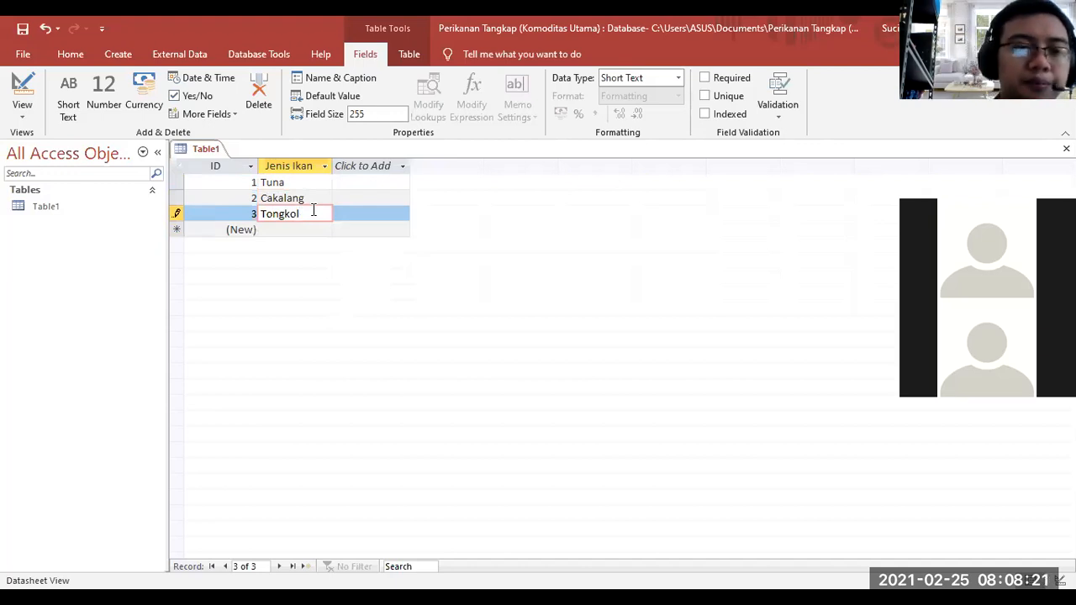
Add a Number field named 2011 after the Jenis Ikan field
{"action": "left_click", "coordinate": [389, 166]}
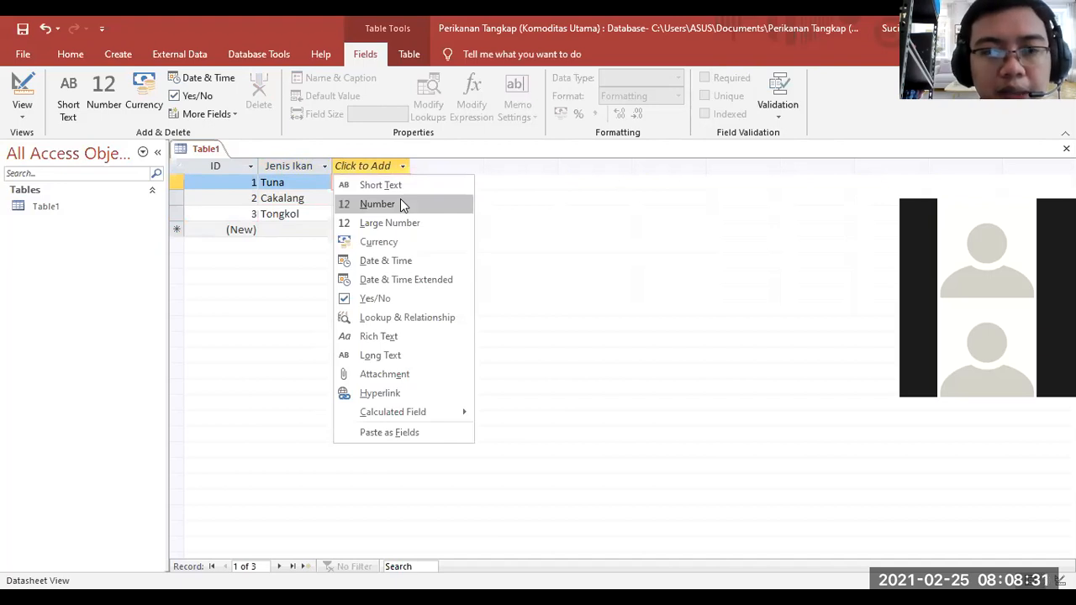
{"action": "left_click", "coordinate": [401, 202]}
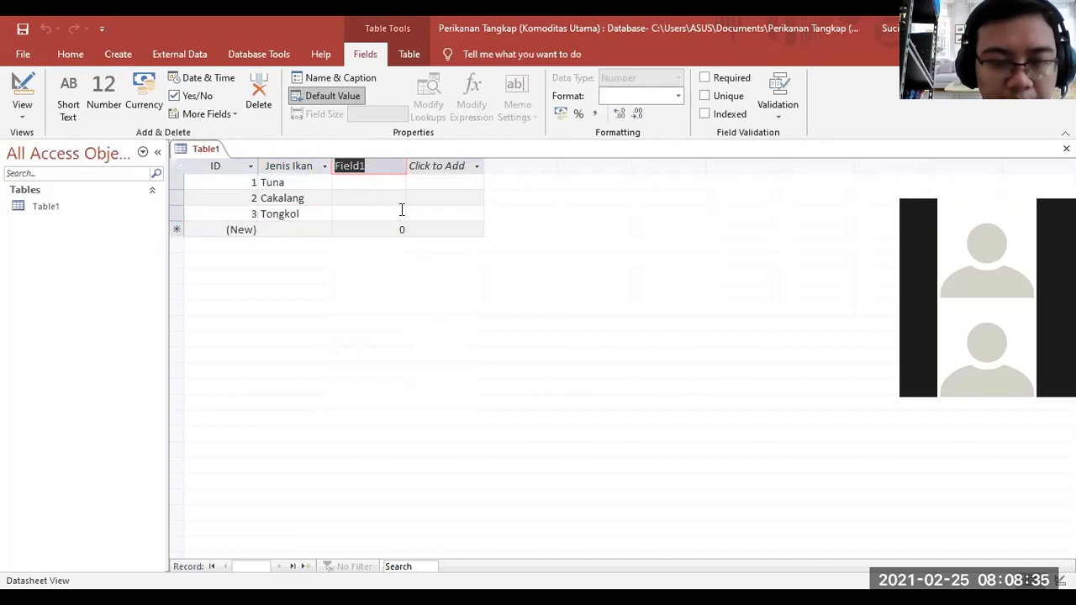
{"action": "type", "text": "2011"}
{"action": "key", "text": "Return"}
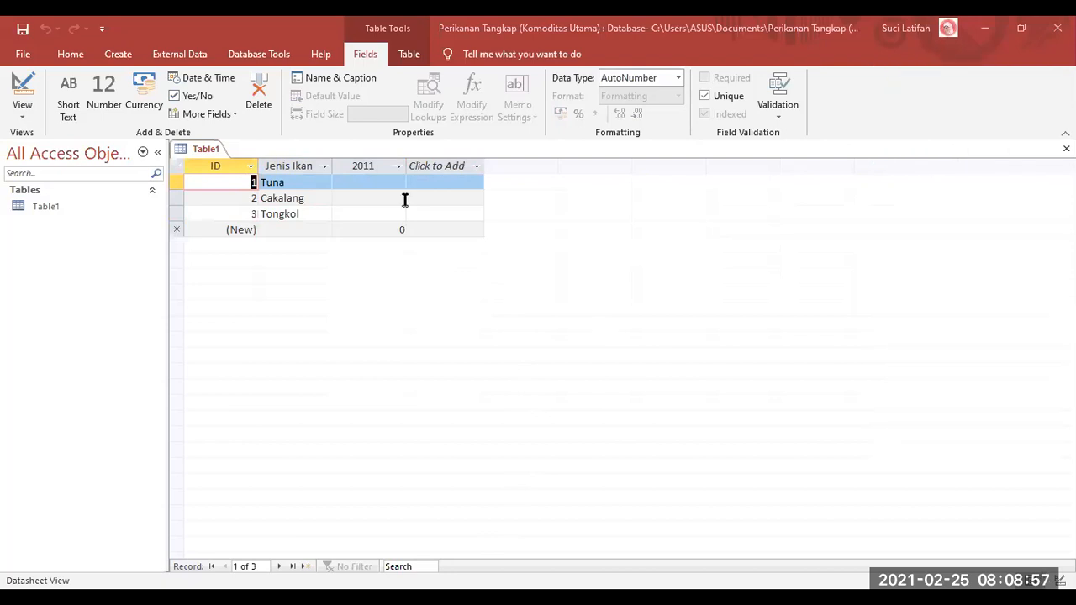
Fill the 2011 field with 241364 for Tuna, 372211 for Cakalang and 415311 for Tongkol
{"action": "key", "text": "Tab"}
{"action": "key", "text": "Tab"}
{"action": "type", "text": "2"}
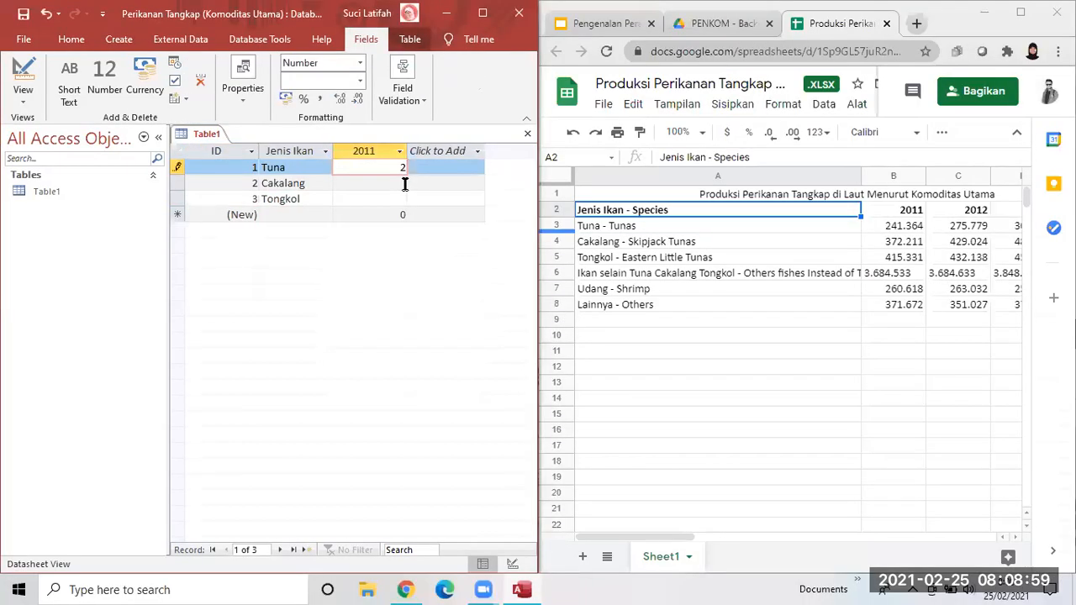
{"action": "type", "text": "41364"}
{"action": "key", "text": "Down"}
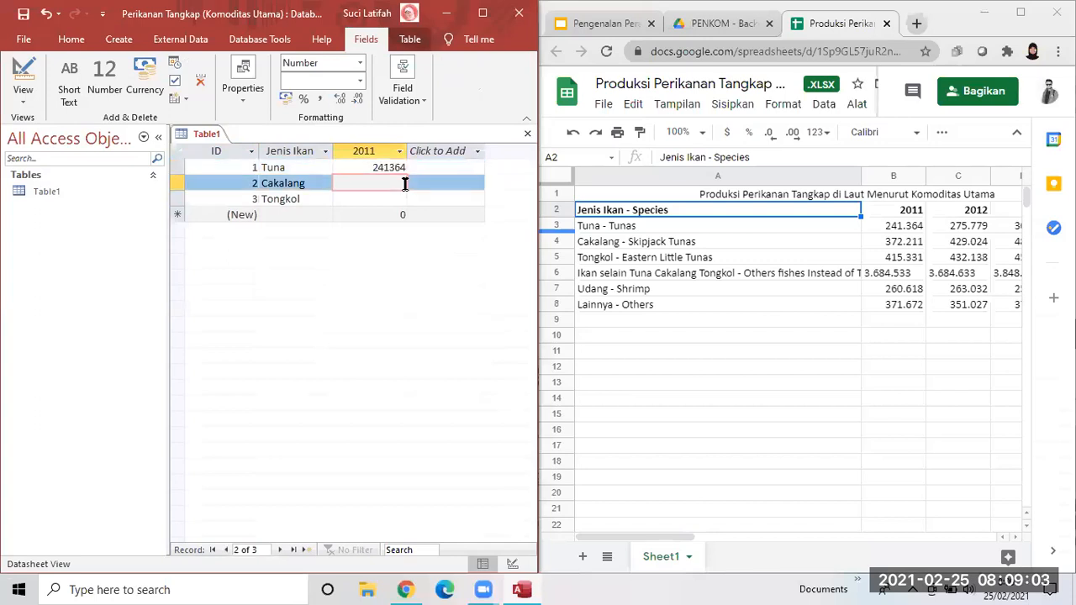
{"action": "type", "text": "372211"}
{"action": "key", "text": "Down"}
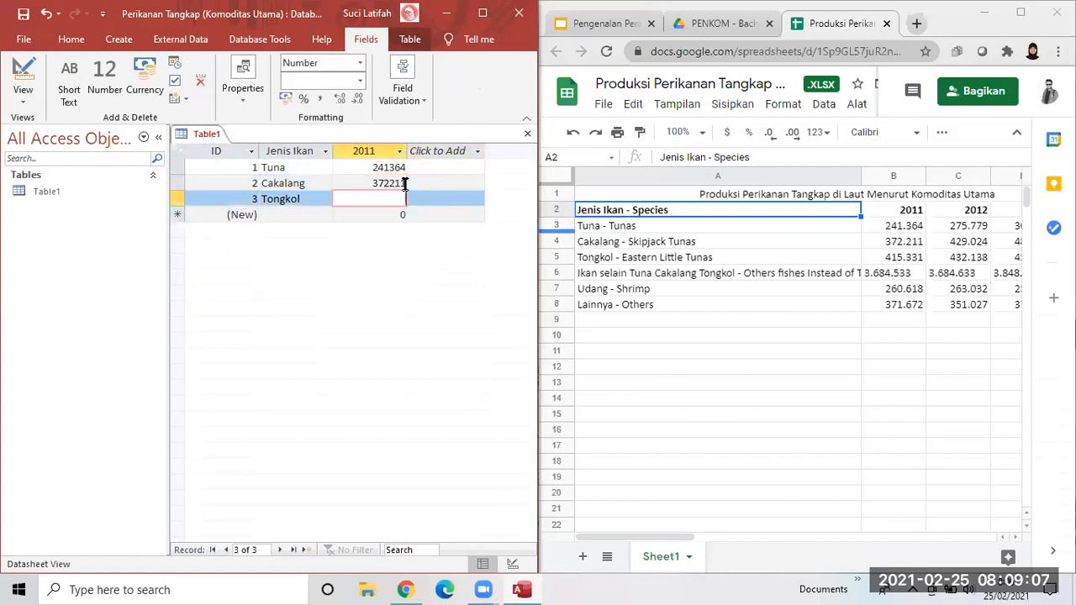
{"action": "type", "text": "415311"}
{"action": "key", "text": "Tab"}
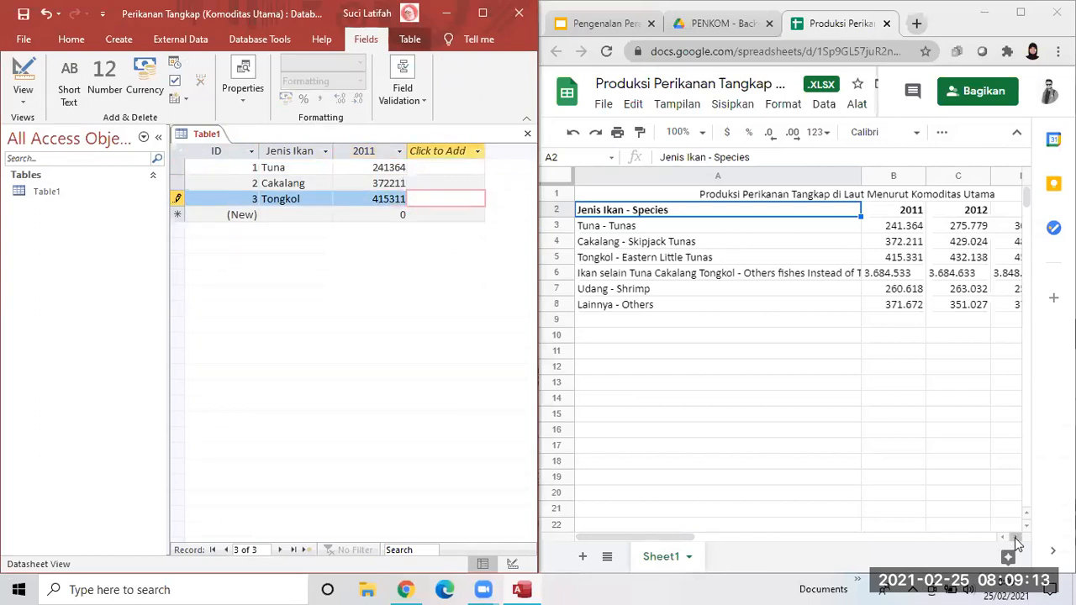
Bring the remaining year columns of the spreadsheet into view, and add a Number field named 2012 to the Access table
{"action": "left_click", "coordinate": [1016, 538]}
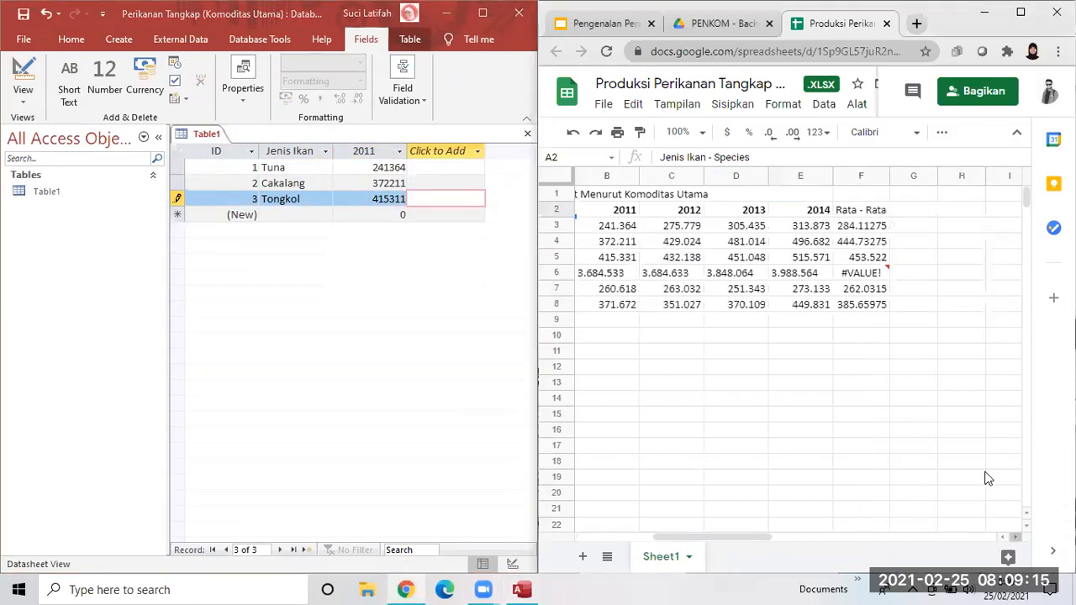
{"action": "left_click", "coordinate": [447, 151]}
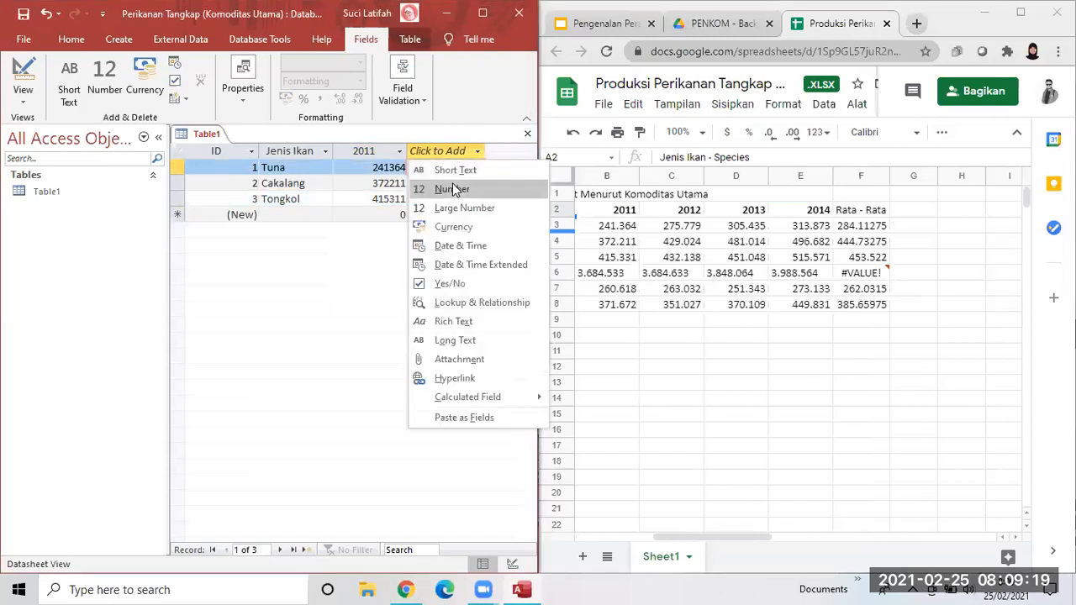
{"action": "left_click", "coordinate": [454, 189]}
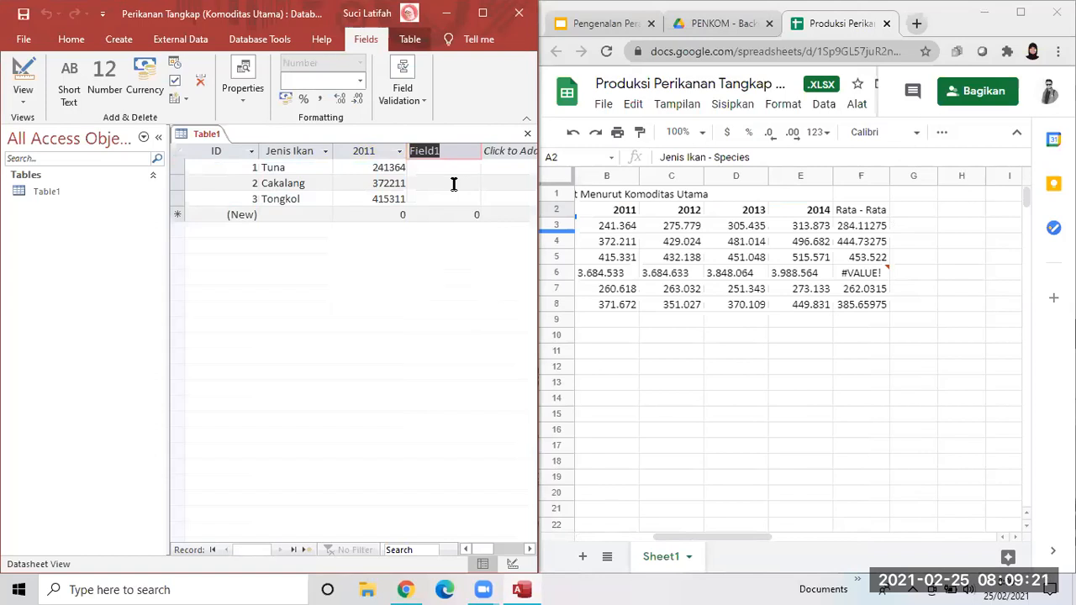
{"action": "type", "text": "2012"}
{"action": "key", "text": "Return"}
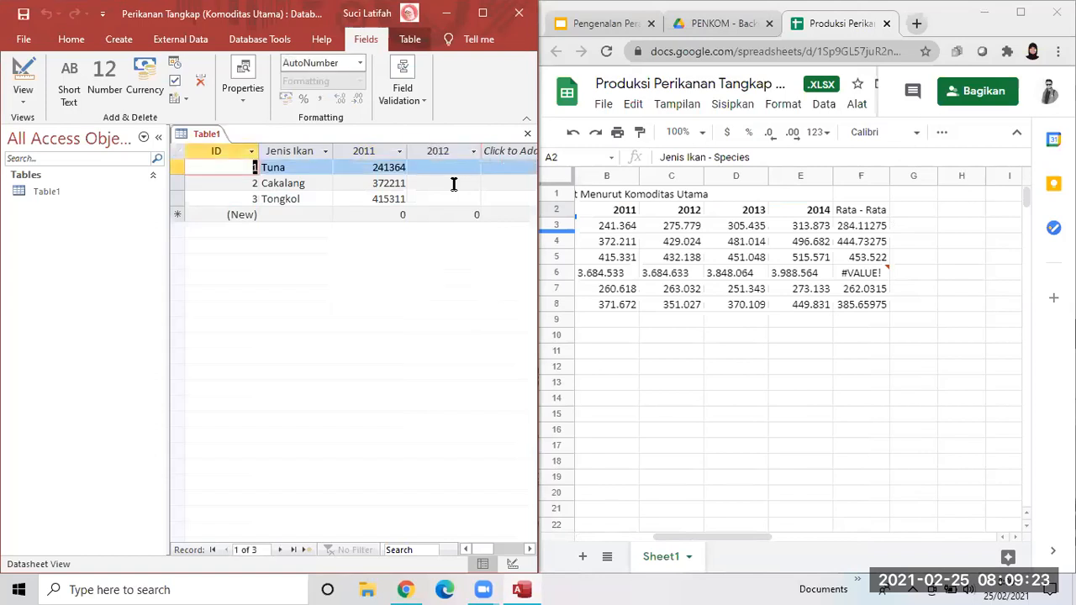
Fill the 2012 field with 275779 for Tuna, 429024 for Cakalang and 432138 for Tongkol
{"action": "key", "text": "Tab"}
{"action": "key", "text": "Tab"}
{"action": "key", "text": "Tab"}
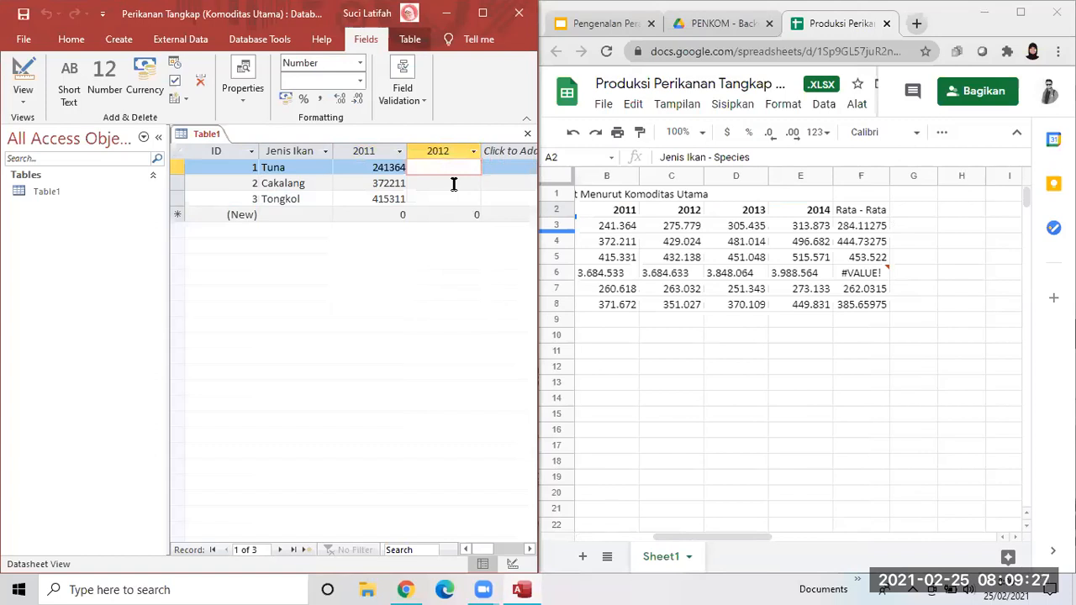
{"action": "type", "text": "275779"}
{"action": "left_click", "coordinate": [454, 183]}
{"action": "type", "text": "42"}
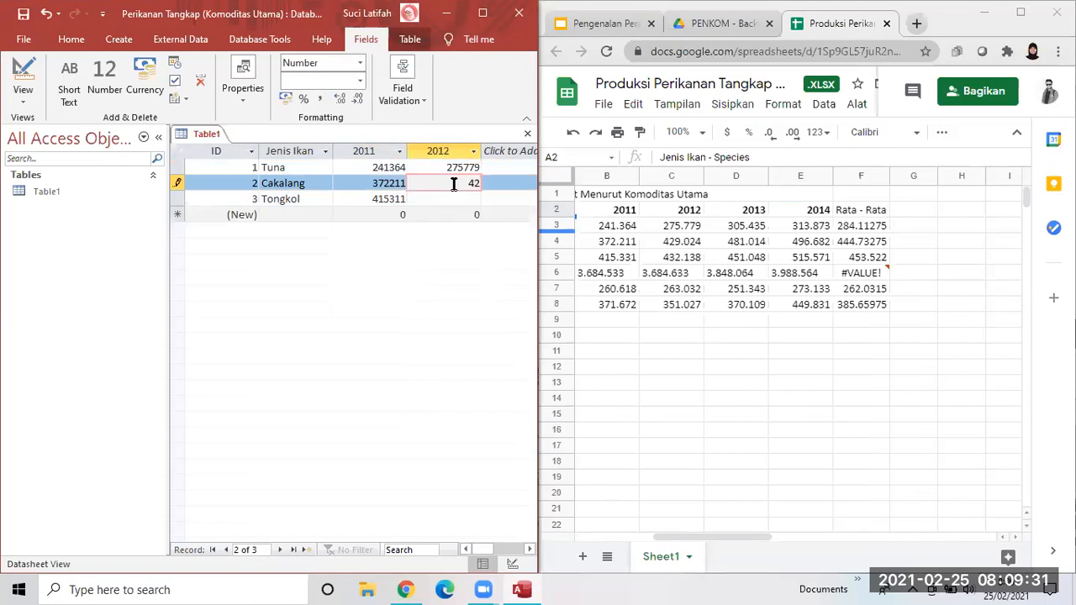
{"action": "type", "text": "9024"}
{"action": "key", "text": "Down"}
{"action": "type", "text": "432138"}
{"action": "key", "text": "Tab"}
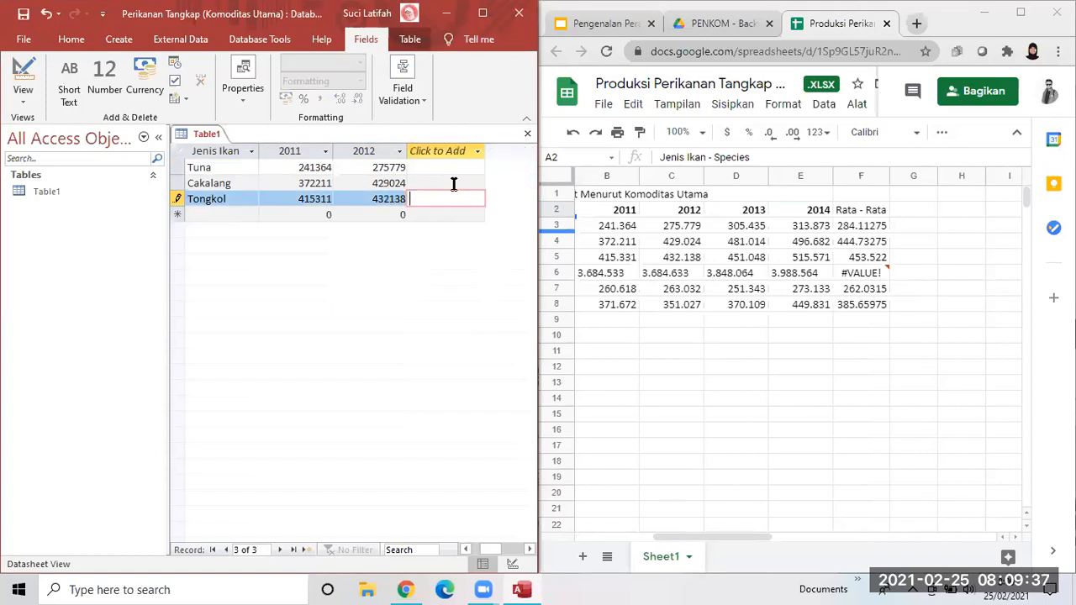
Add a Number field named 2013 after the 2012 field
{"action": "left_click", "coordinate": [463, 153]}
{"action": "left_click", "coordinate": [463, 153]}
{"action": "left_click", "coordinate": [465, 186]}
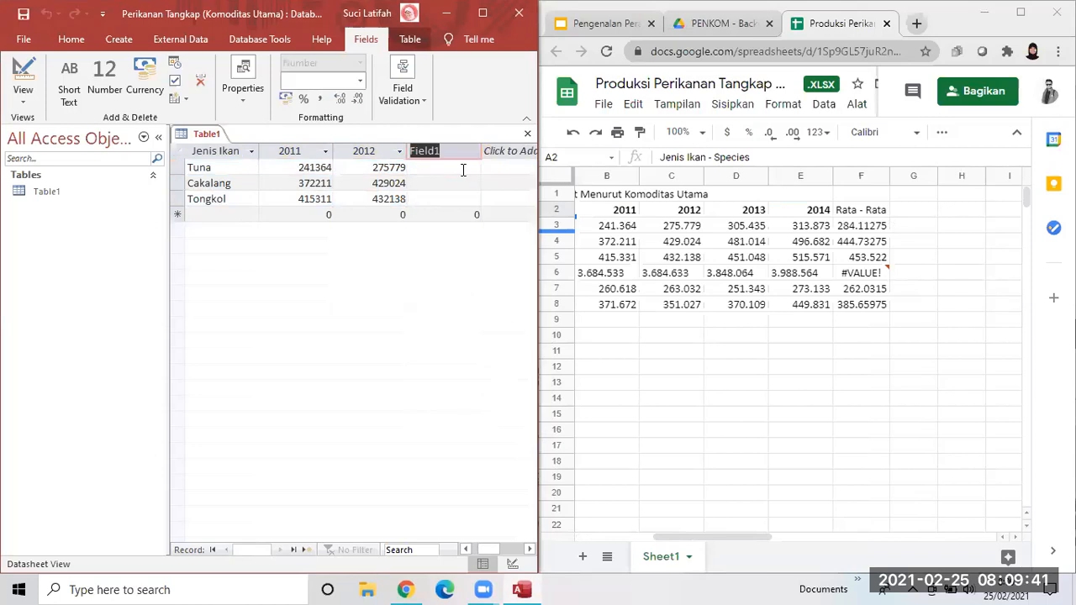
{"action": "type", "text": "2013"}
{"action": "key", "text": "Return"}
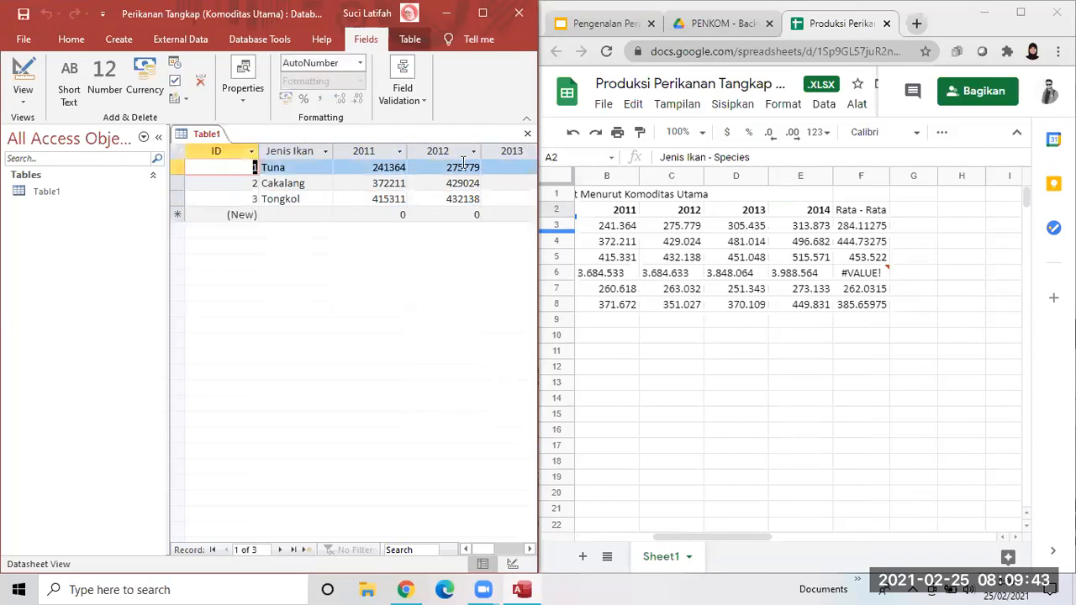
Fill the 2013 field with 305435 for Tuna, 481014 for Cakalang and 451048 for Tongkol
{"action": "key", "text": "Tab"}
{"action": "key", "text": "Tab"}
{"action": "key", "text": "Tab"}
{"action": "key", "text": "Tab"}
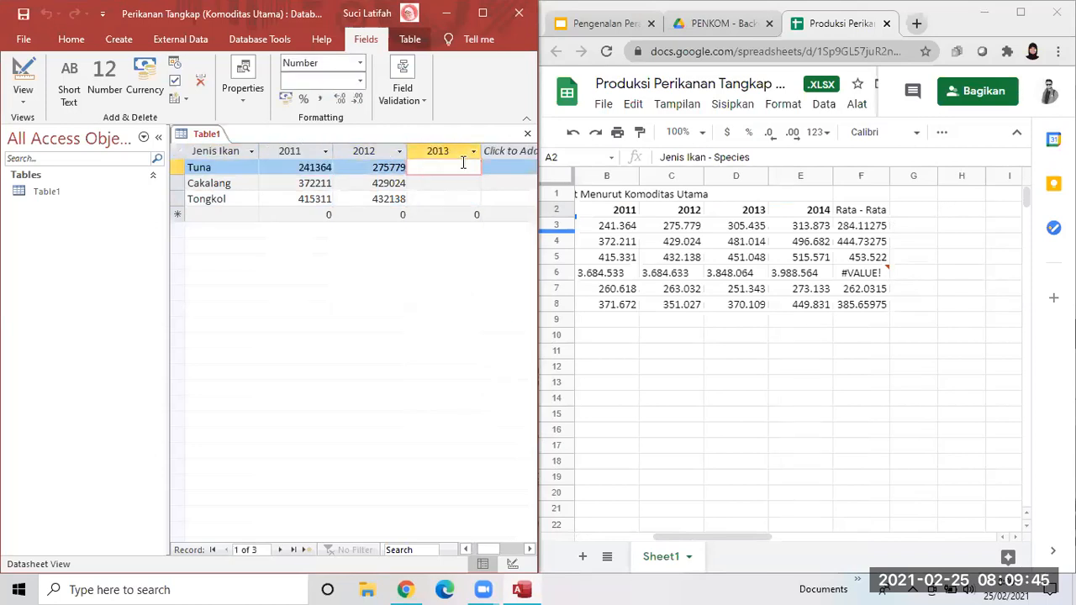
{"action": "type", "text": "305435"}
{"action": "key", "text": "Down"}
{"action": "type", "text": "481014"}
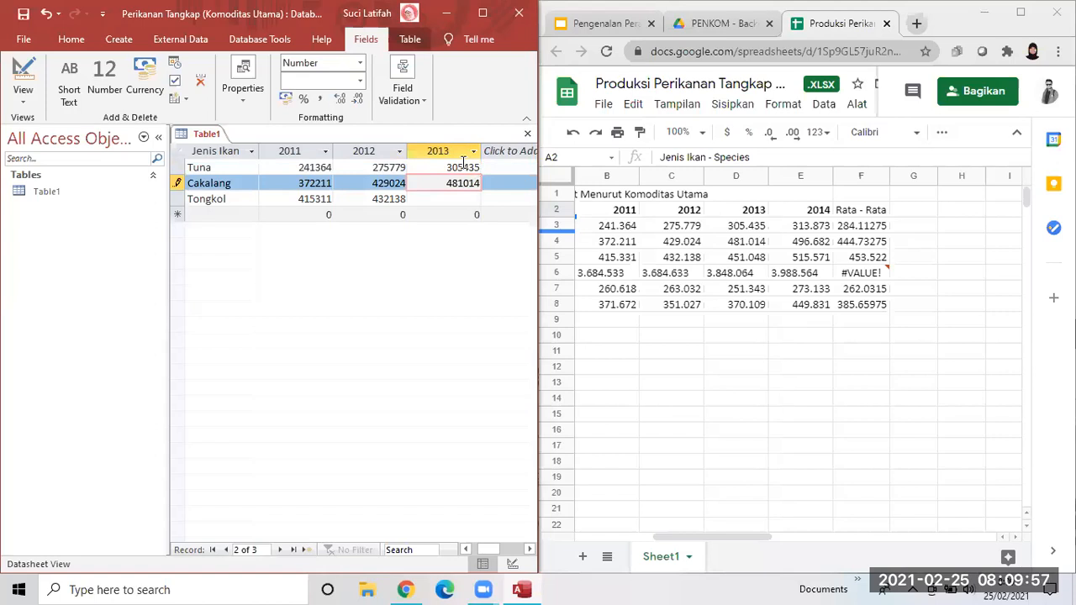
{"action": "key", "text": "Down"}
{"action": "type", "text": "451"}
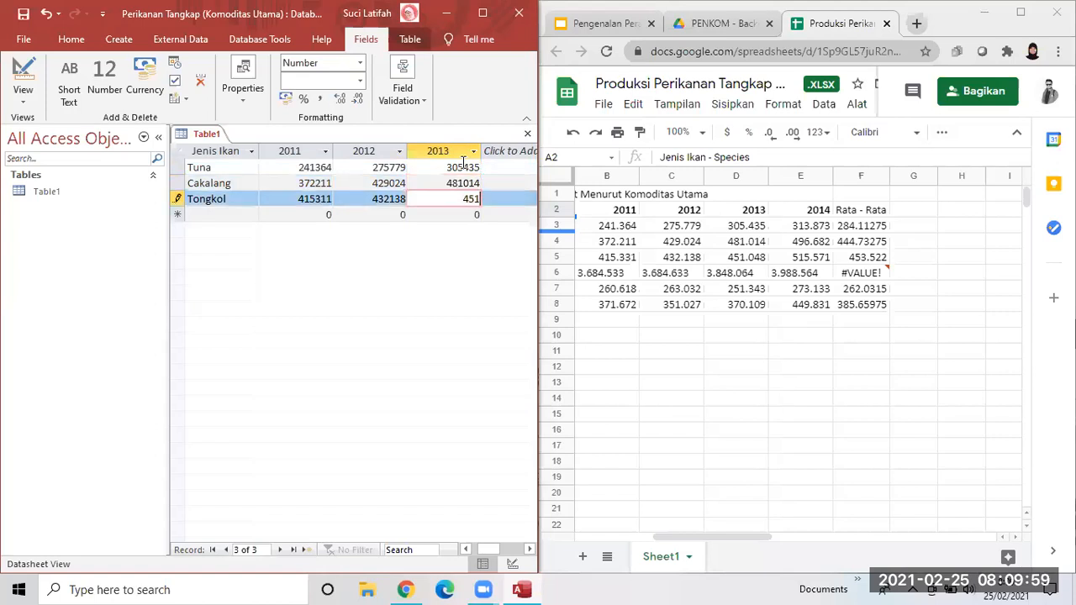
{"action": "type", "text": "048"}
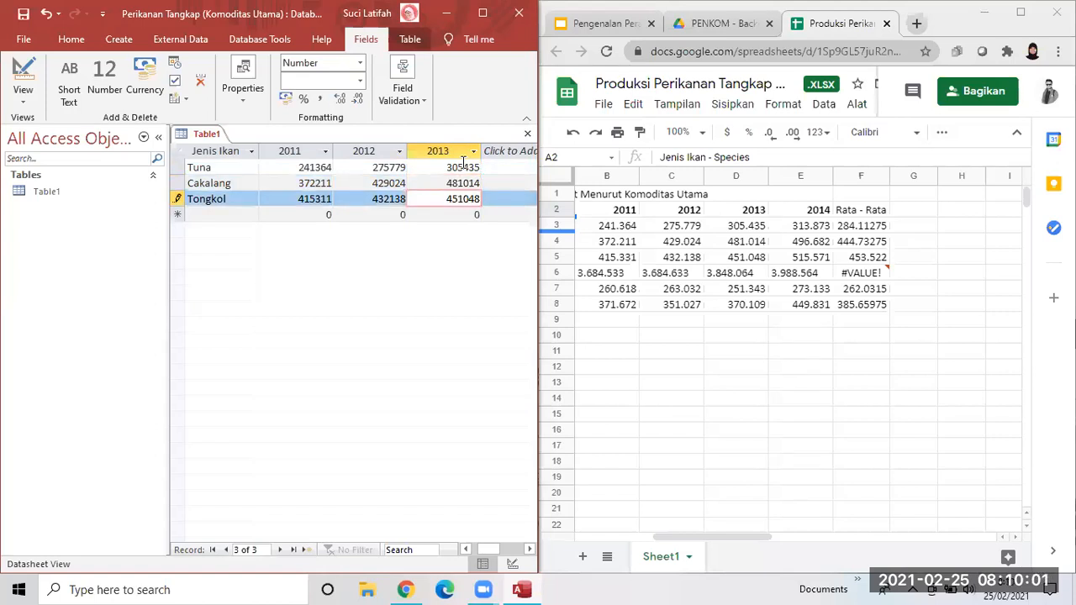
{"action": "key", "text": "Tab"}
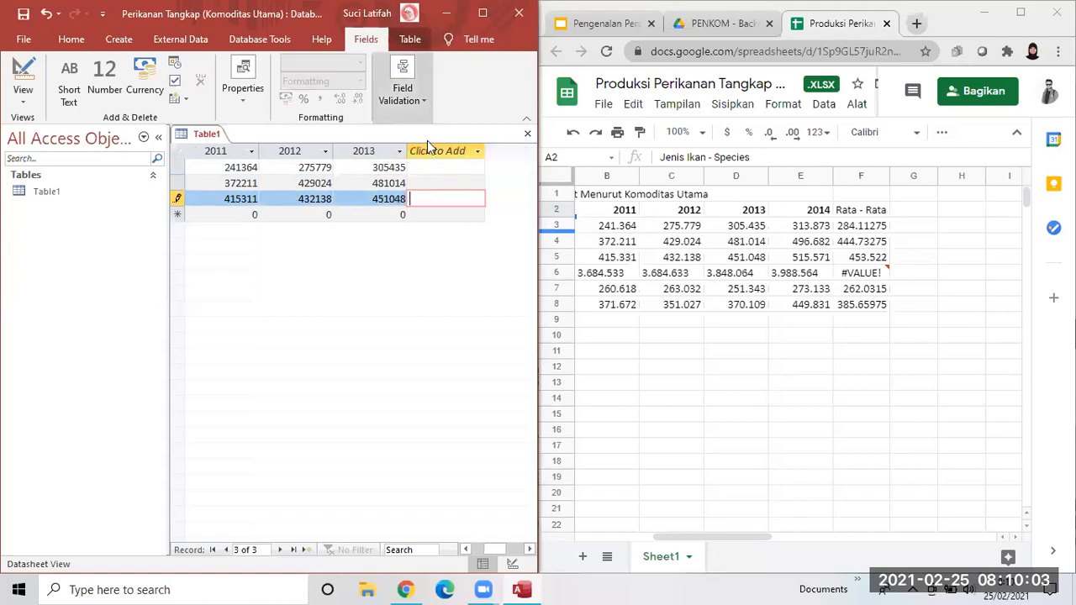
Add a Number field named 2014 after the 2013 field
{"action": "left_click", "coordinate": [440, 150]}
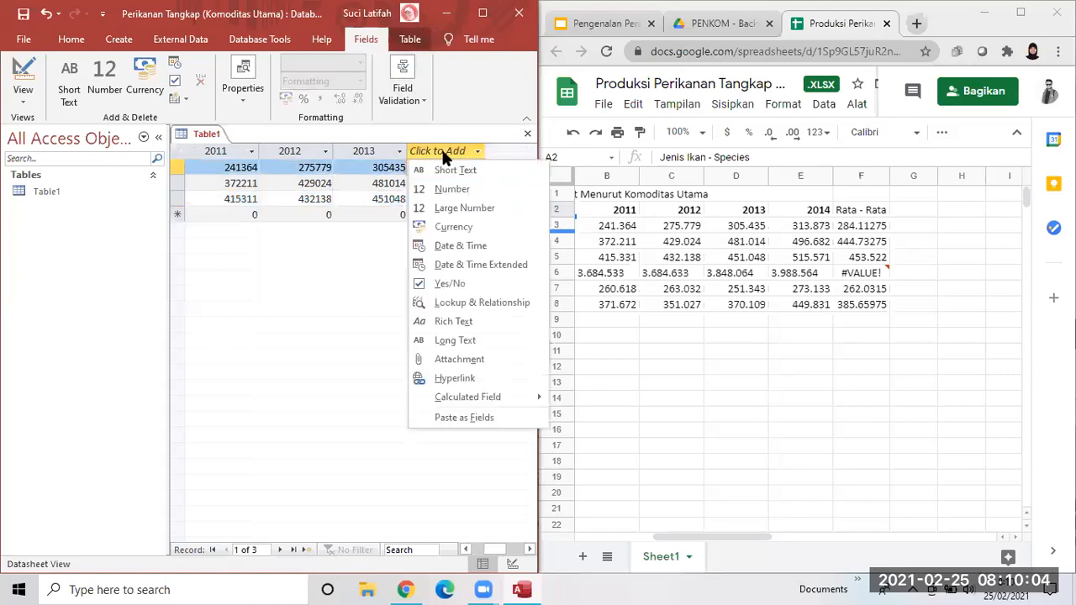
{"action": "left_click", "coordinate": [463, 186]}
{"action": "type", "text": "2014"}
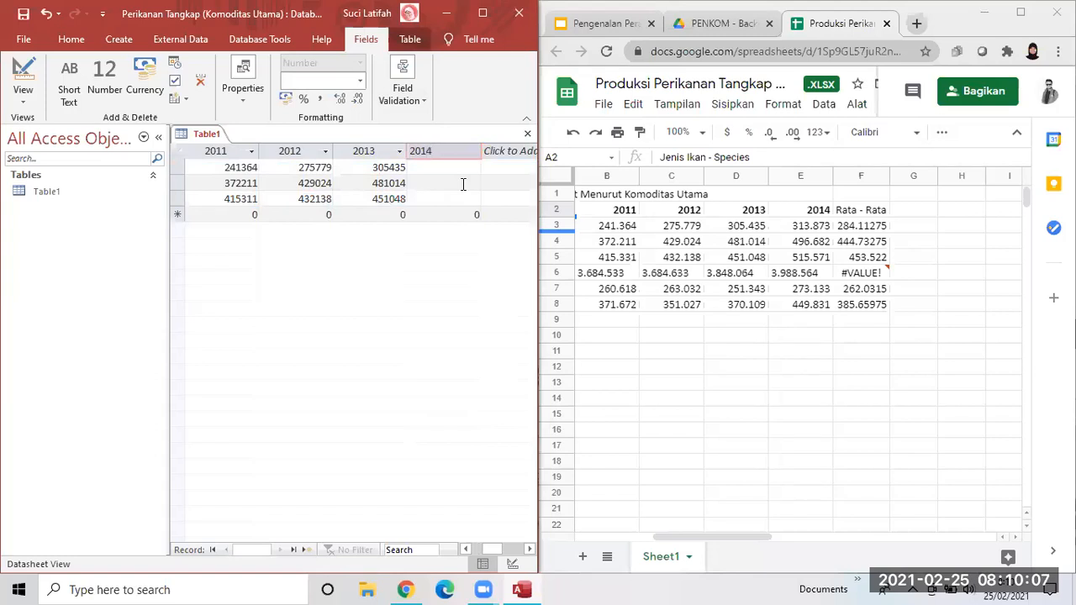
{"action": "key", "text": "Return"}
Fill the 2014 field with 313873 for Tuna, 496682 for Cakalang and 515571 for Tongkol
{"action": "key", "text": "Tab"}
{"action": "key", "text": "Tab"}
{"action": "key", "text": "Tab"}
{"action": "key", "text": "Tab"}
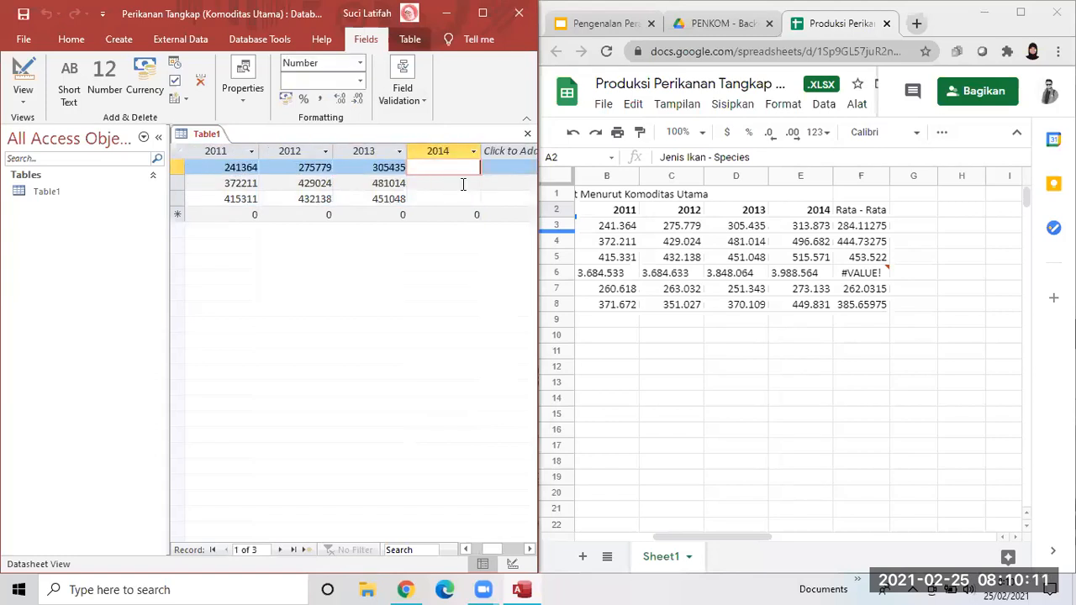
{"action": "type", "text": "313873"}
{"action": "left_click", "coordinate": [462, 184]}
{"action": "type", "text": "496682"}
{"action": "key", "text": "Down"}
{"action": "type", "text": "515571"}
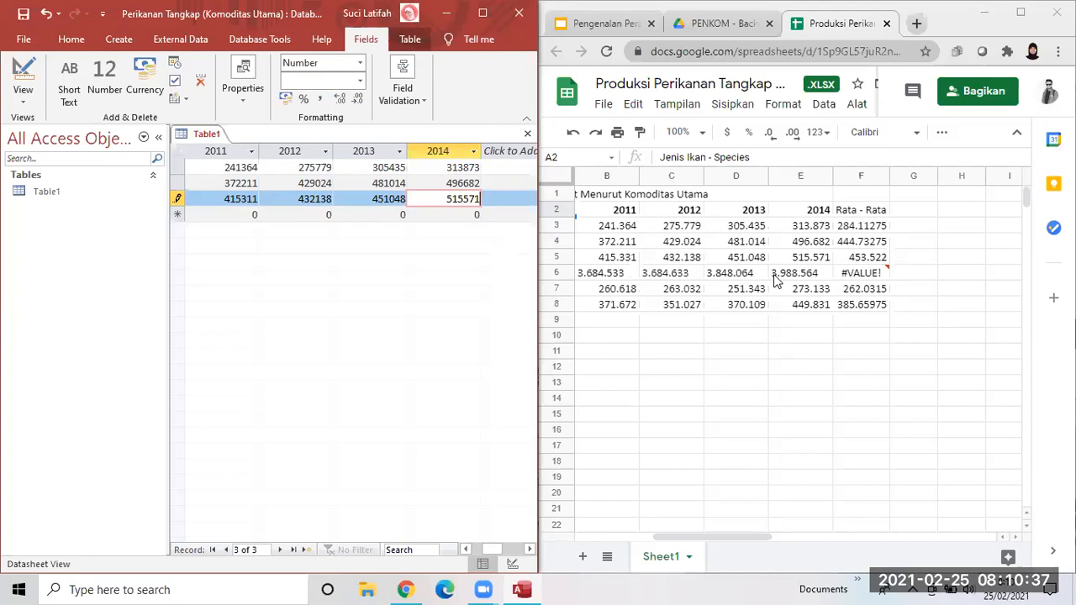
Maximize the Access window and review the 2011 to 2014 values entered for the three fish types
{"action": "left_click", "coordinate": [484, 14]}
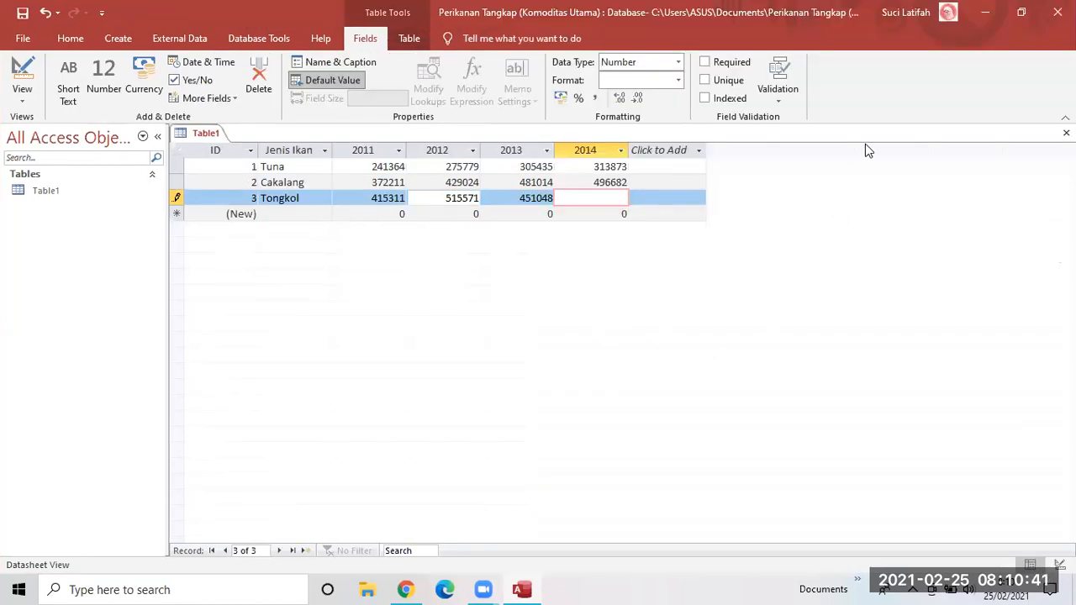
{"action": "left_click_drag", "start_coordinate": [607, 198], "coordinate": [639, 207]}
{"action": "double_click", "coordinate": [606, 183]}
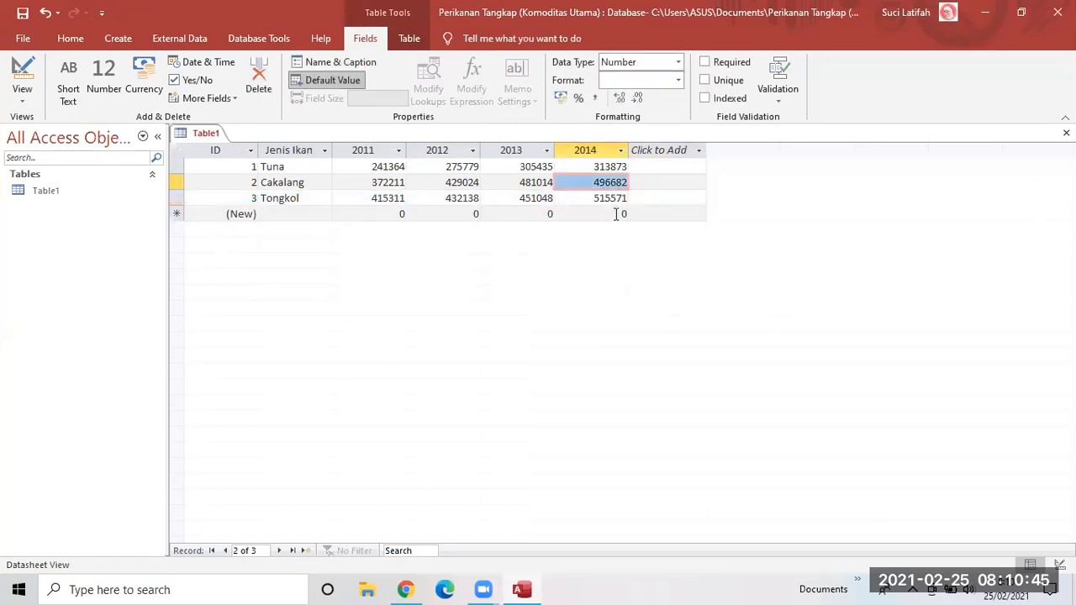
{"action": "key", "text": "shift+Tab"}
{"action": "key", "text": "shift+Tab"}
{"action": "key", "text": "shift+Tab"}
{"action": "key", "text": "shift+Tab"}
{"action": "key", "text": "shift+Tab"}
{"action": "key", "text": "shift+Tab"}
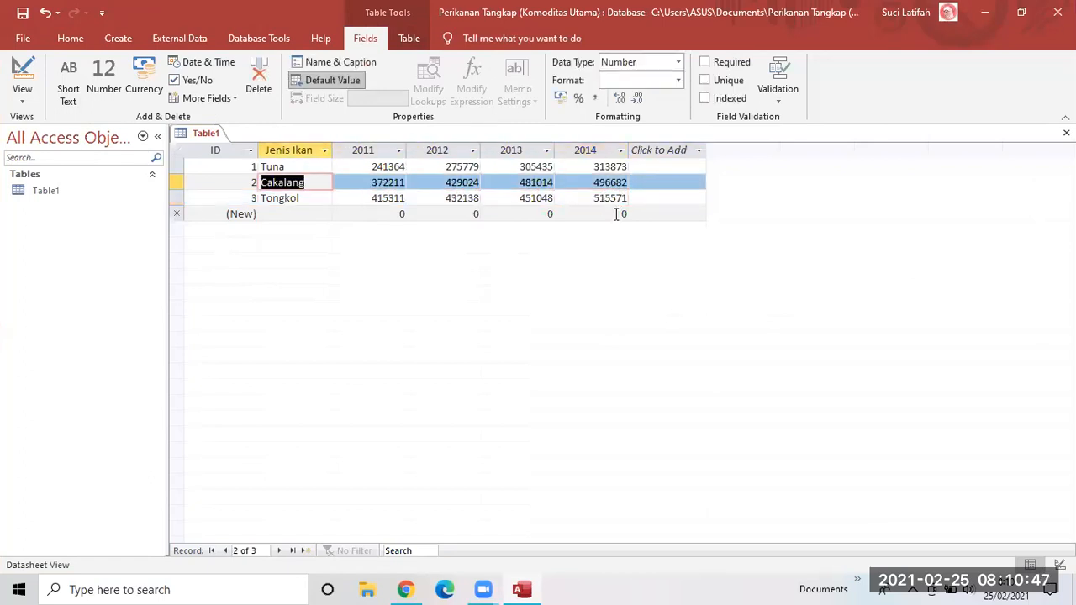
{"action": "key", "text": "shift+Tab"}
{"action": "key", "text": "shift+Tab"}
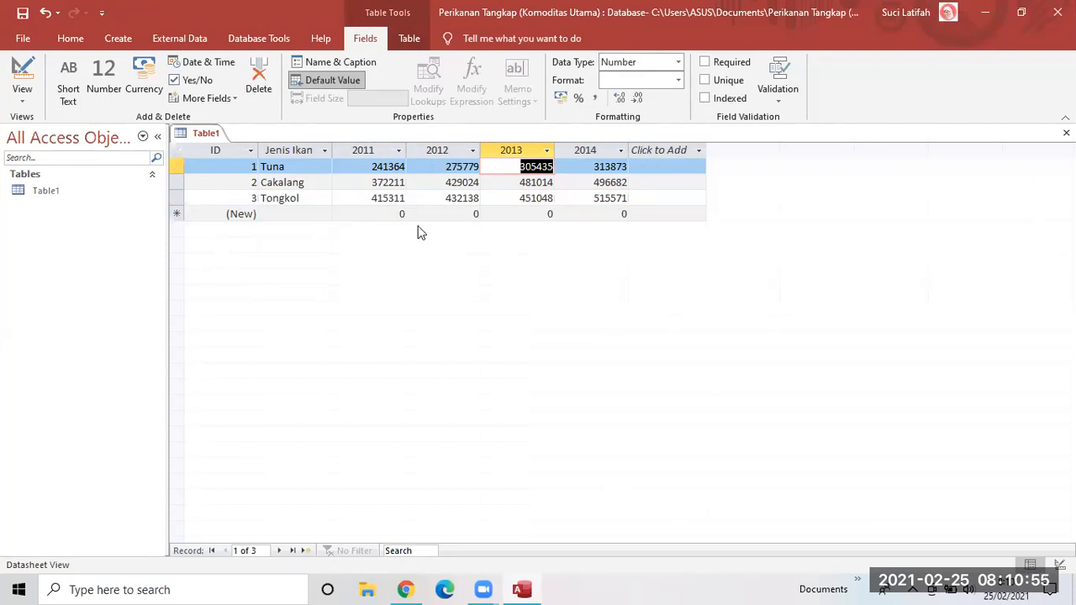
{"action": "left_click", "coordinate": [395, 168]}
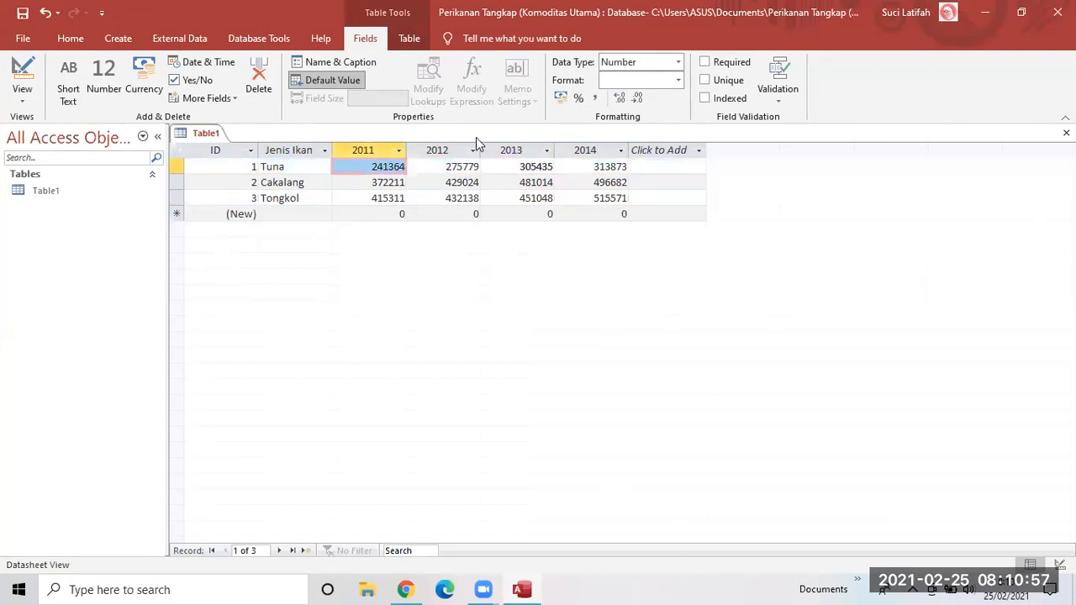
Start saving Table1 and enter Tabel Perikanan Tangkap (Komoditas Utama) as its table name
{"action": "right_click", "coordinate": [203, 135]}
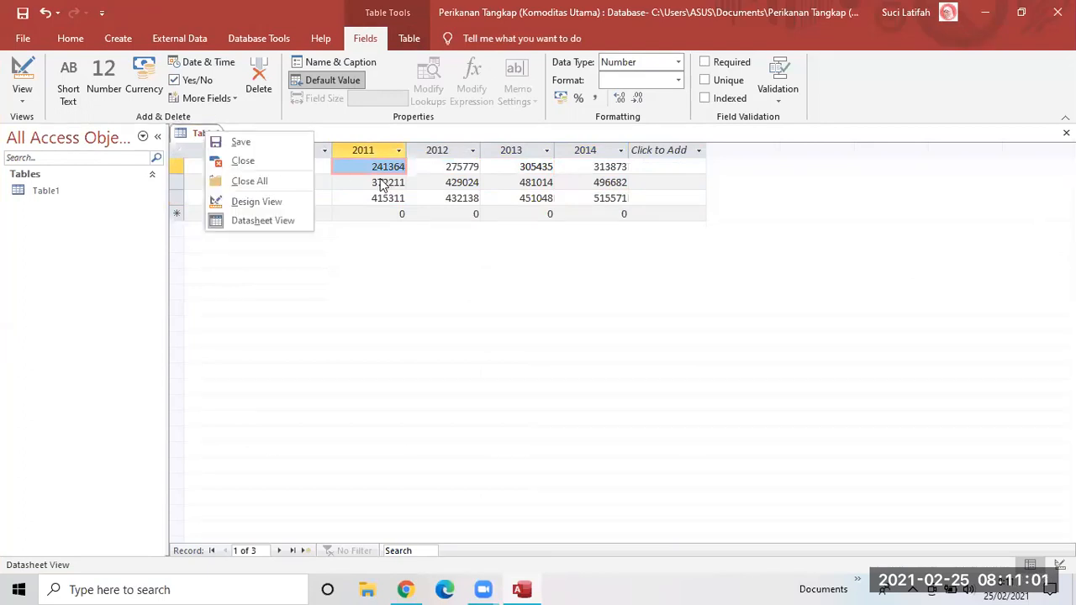
{"action": "left_click", "coordinate": [225, 142]}
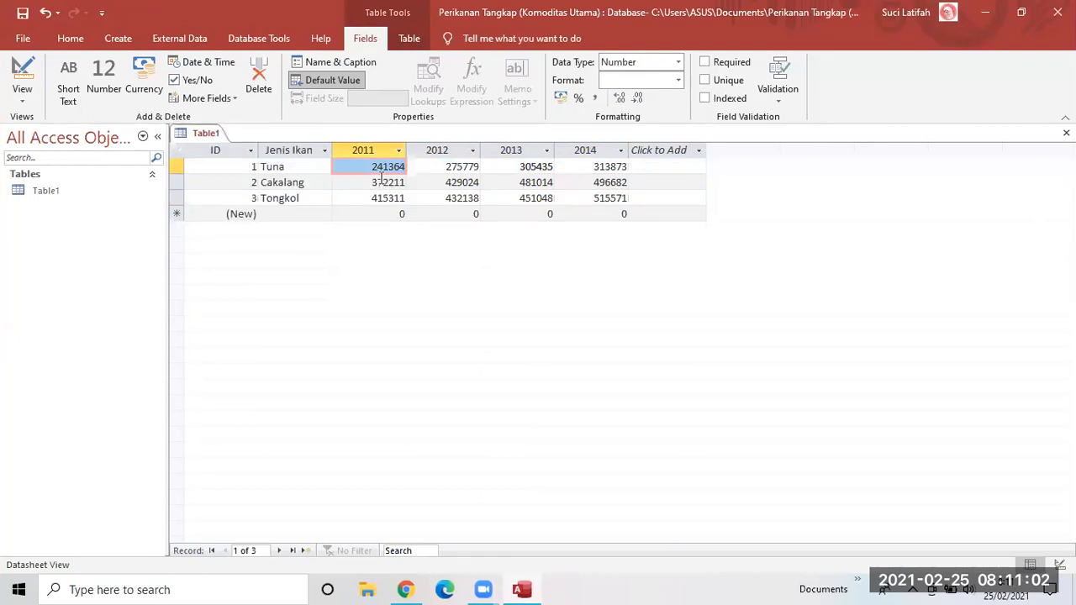
{"action": "right_click", "coordinate": [212, 133]}
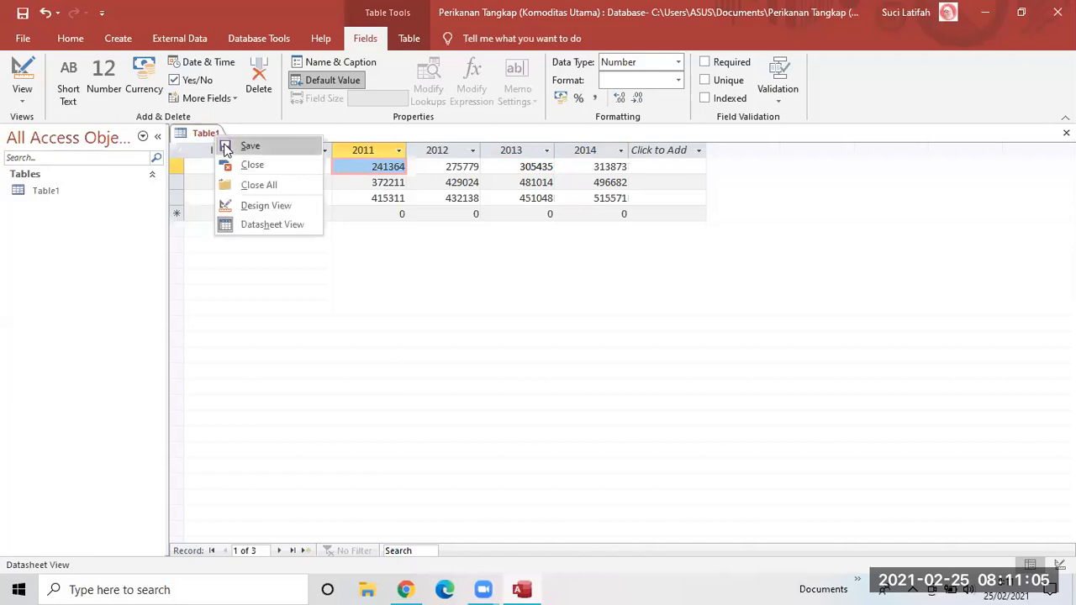
{"action": "left_click", "coordinate": [225, 146]}
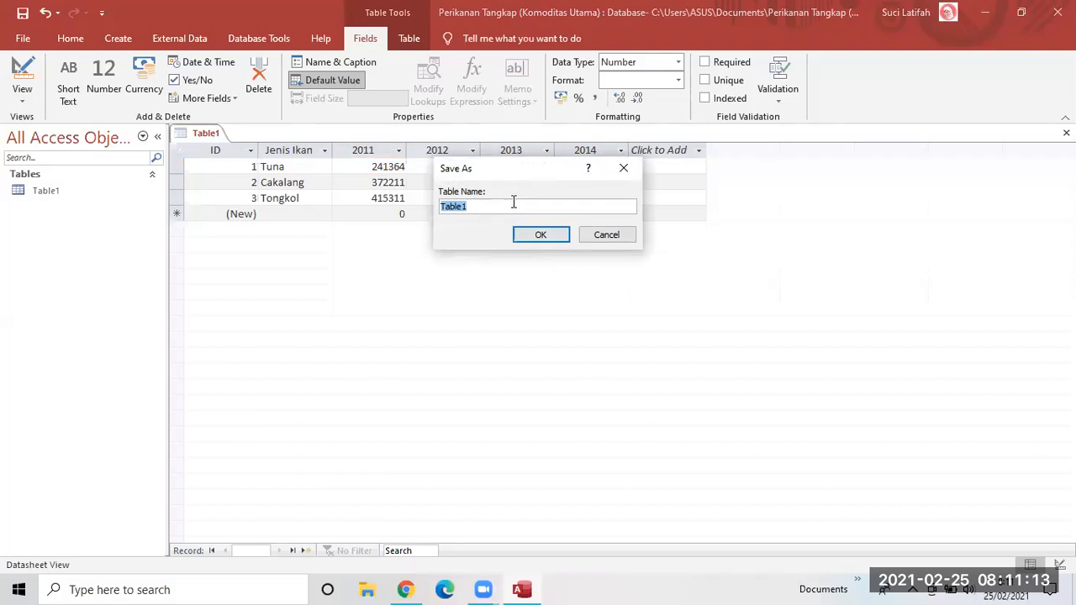
{"action": "type", "text": "Tabel Per"}
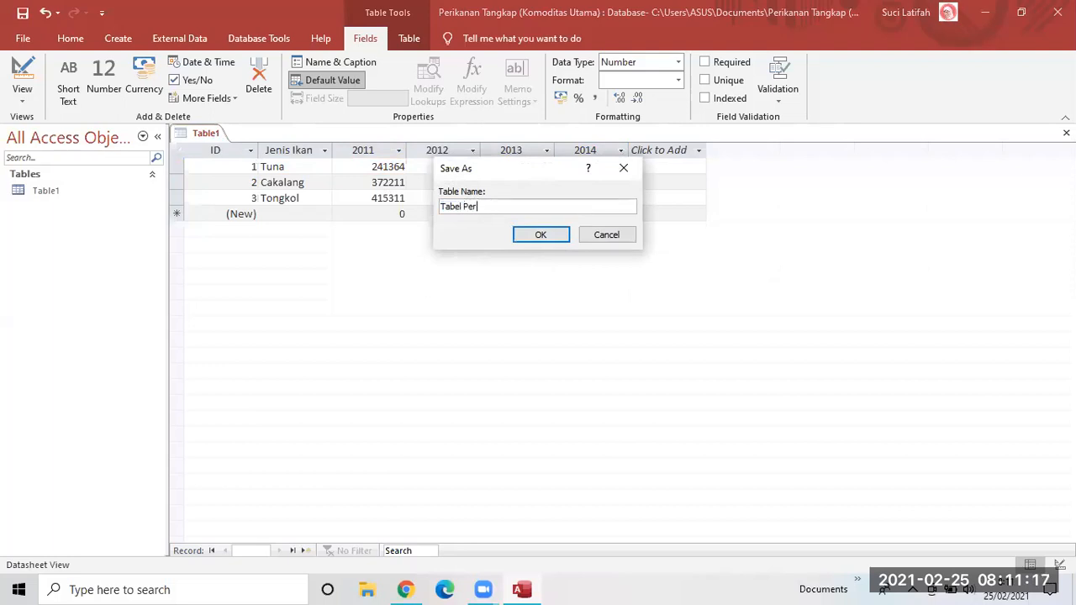
{"action": "type", "text": "ikanan Tangkap"}
{"action": "key", "text": "BackSpace"}
{"action": "key", "text": "BackSpace"}
{"action": "key", "text": "BackSpace"}
{"action": "key", "text": "BackSpace"}
{"action": "type", "text": "gkap (Komoditas "}
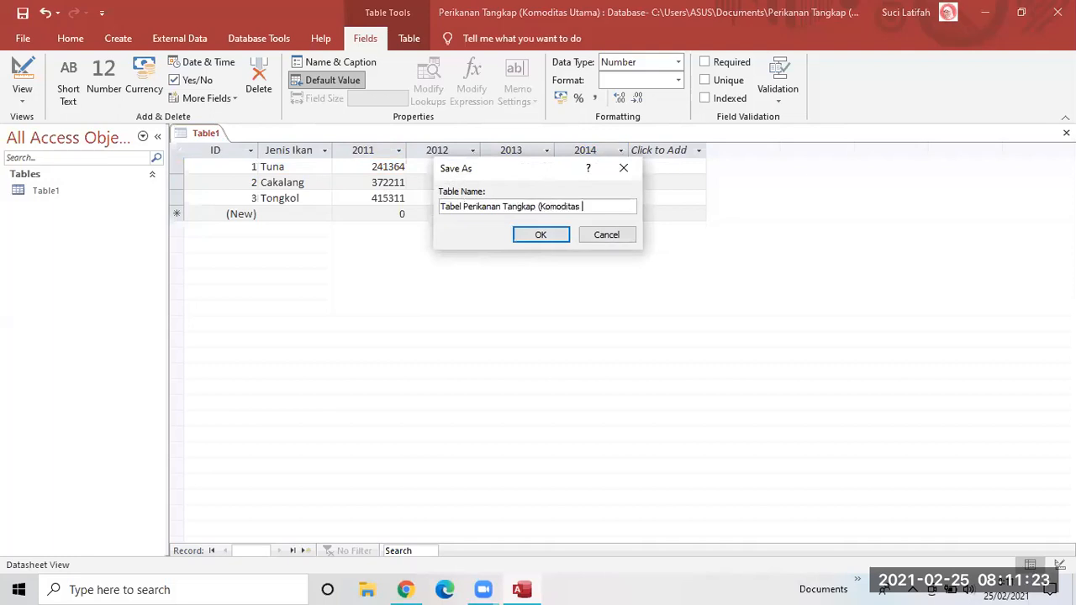
{"action": "type", "text": "Utama"}
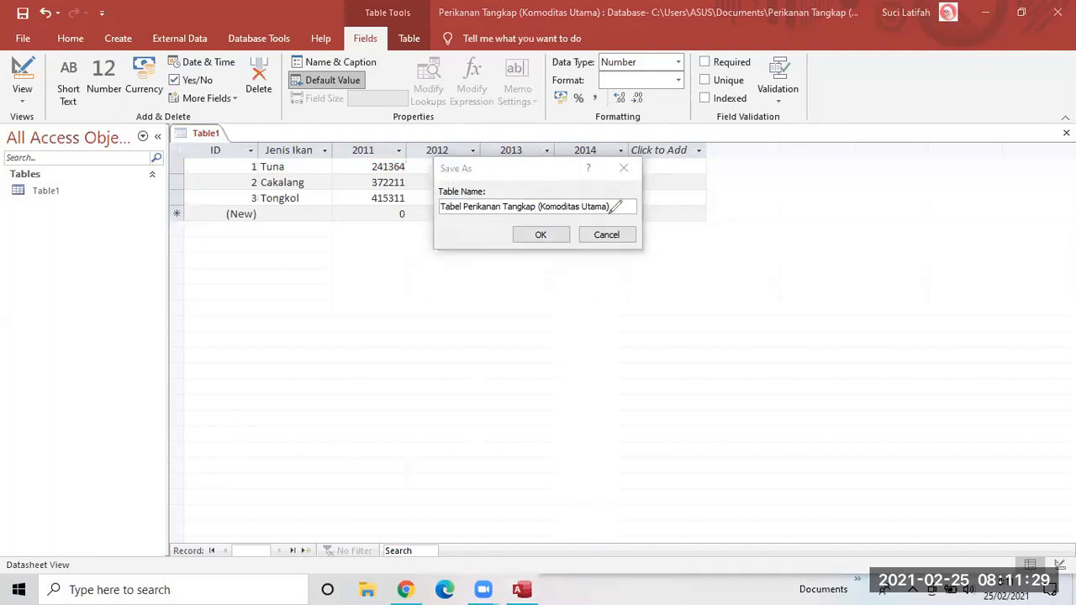
{"action": "mouse_move", "coordinate": [624, 198]}
{"action": "left_mouse_down"}
{"action": "mouse_move", "coordinate": [555, 172]}
{"action": "mouse_move", "coordinate": [479, 180]}
{"action": "mouse_move", "coordinate": [443, 216]}
{"action": "mouse_move", "coordinate": [580, 247]}
{"action": "mouse_move", "coordinate": [630, 174]}
{"action": "left_mouse_up"}
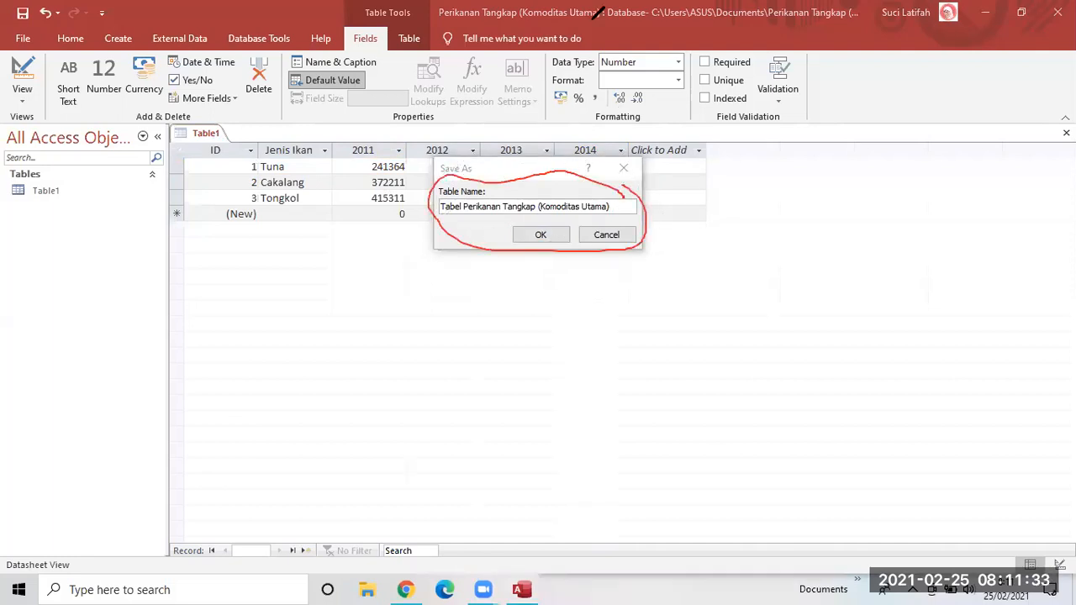
Confirm saving the table under the name Tabel Perikanan Tangkap (Komoditas Utama)
{"action": "mouse_move", "coordinate": [598, 13]}
{"action": "left_mouse_down"}
{"action": "mouse_move", "coordinate": [420, 13]}
{"action": "mouse_move", "coordinate": [530, 48]}
{"action": "mouse_move", "coordinate": [586, 42]}
{"action": "mouse_move", "coordinate": [590, 17]}
{"action": "left_mouse_up"}
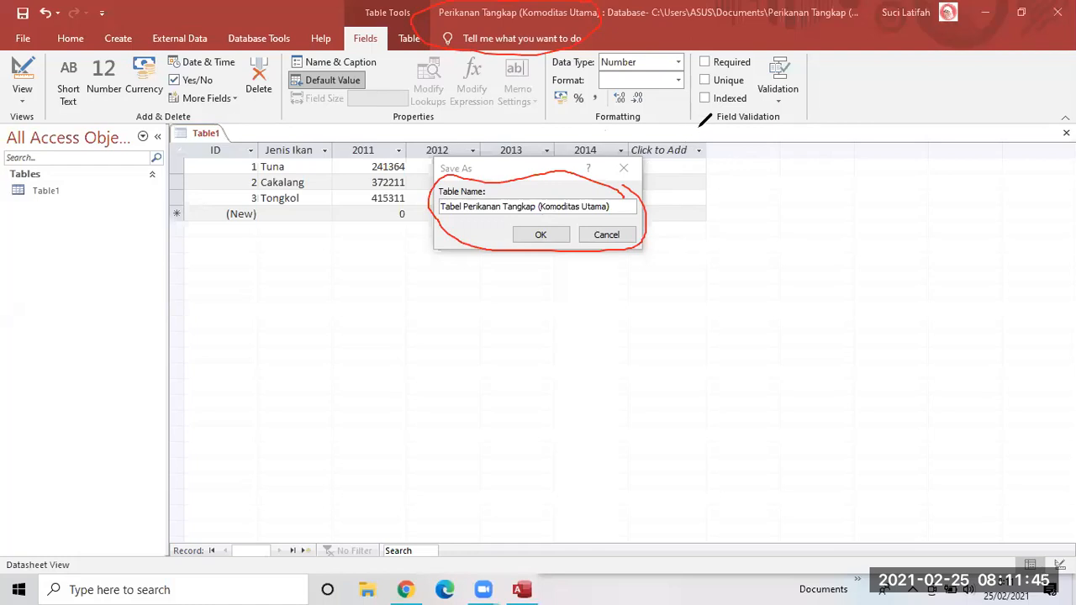
{"action": "key", "text": "e"}
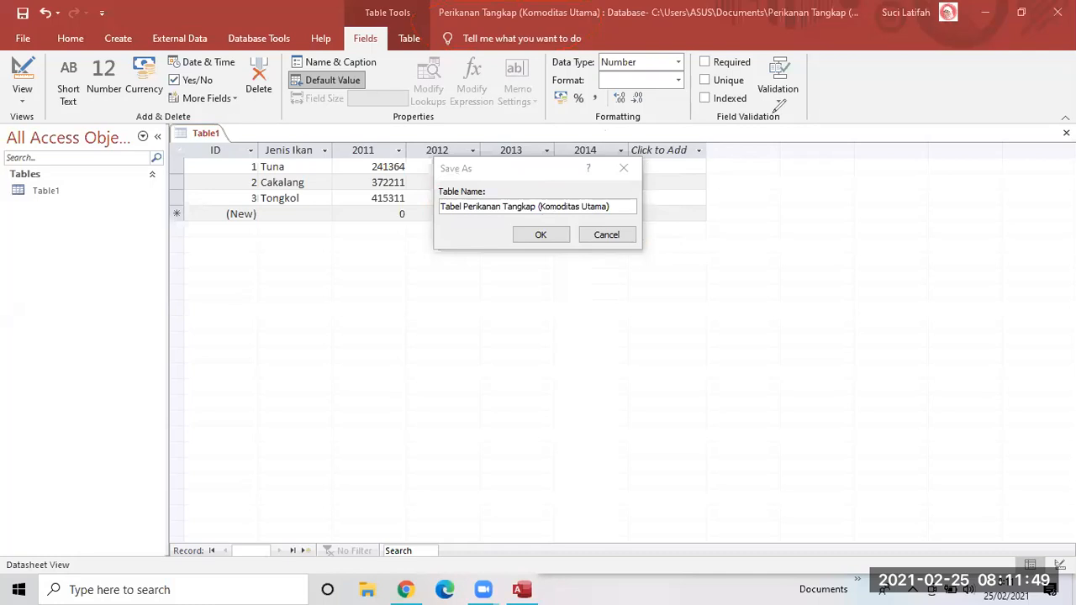
{"action": "left_click", "coordinate": [554, 230]}
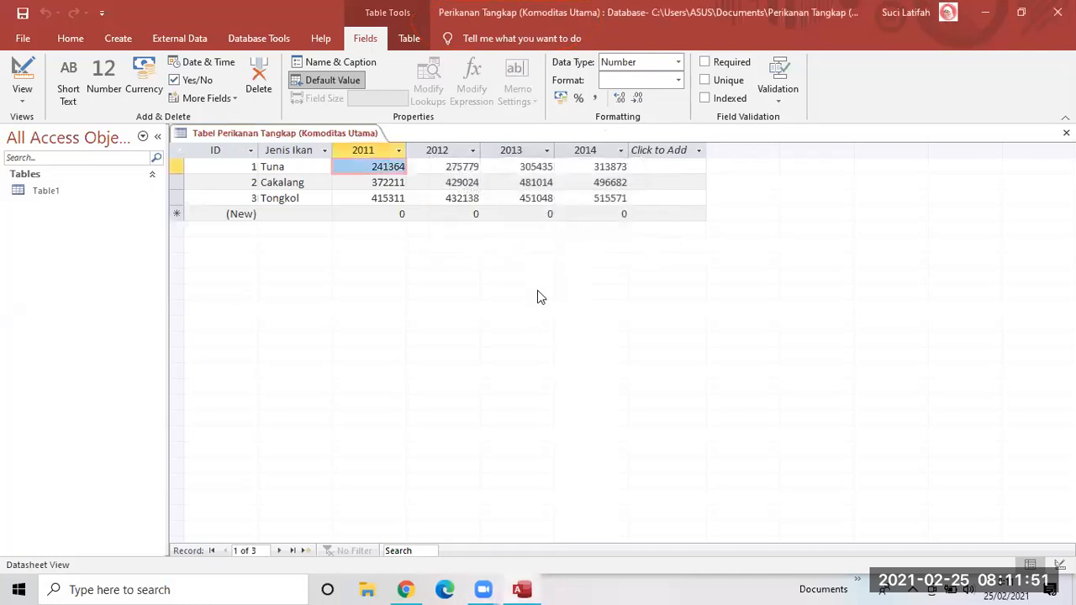
Open the saved table in Design View and examine the primary key marking on the ID field
{"action": "right_click", "coordinate": [310, 134]}
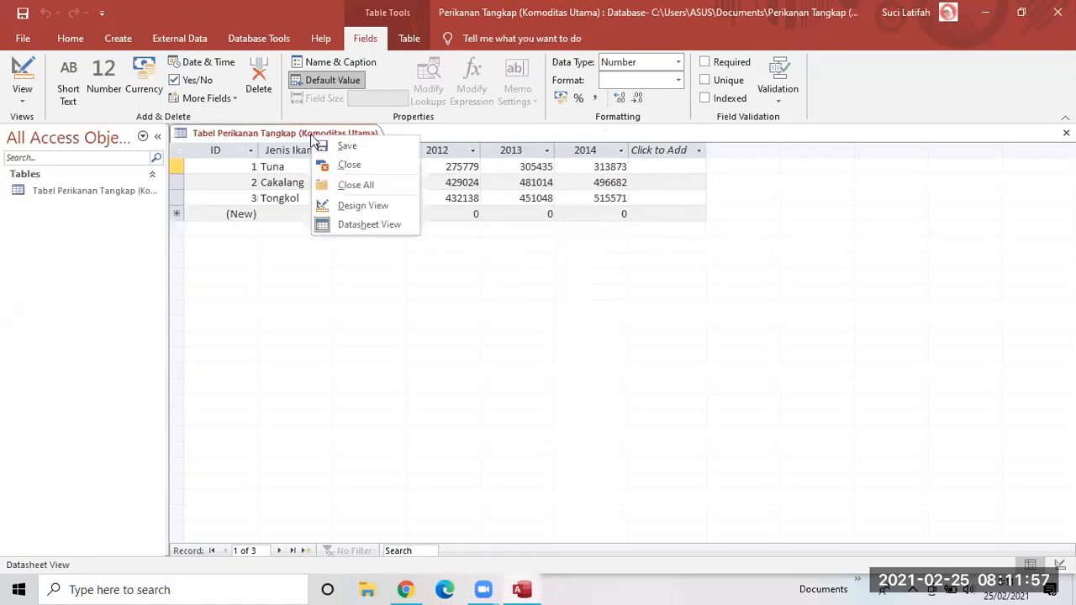
{"action": "left_click", "coordinate": [351, 210]}
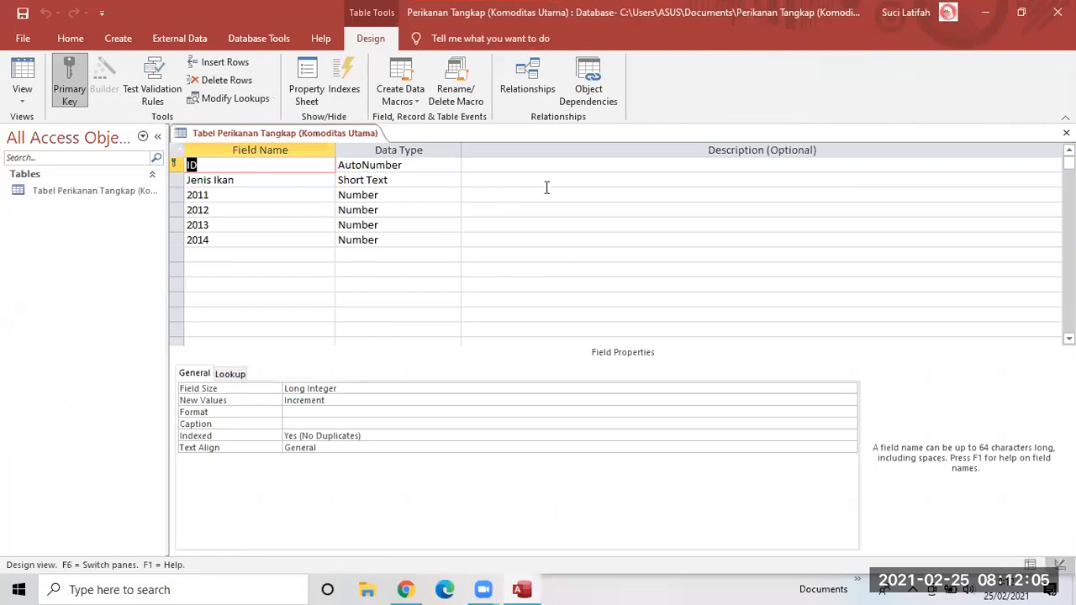
{"action": "left_click", "coordinate": [497, 166]}
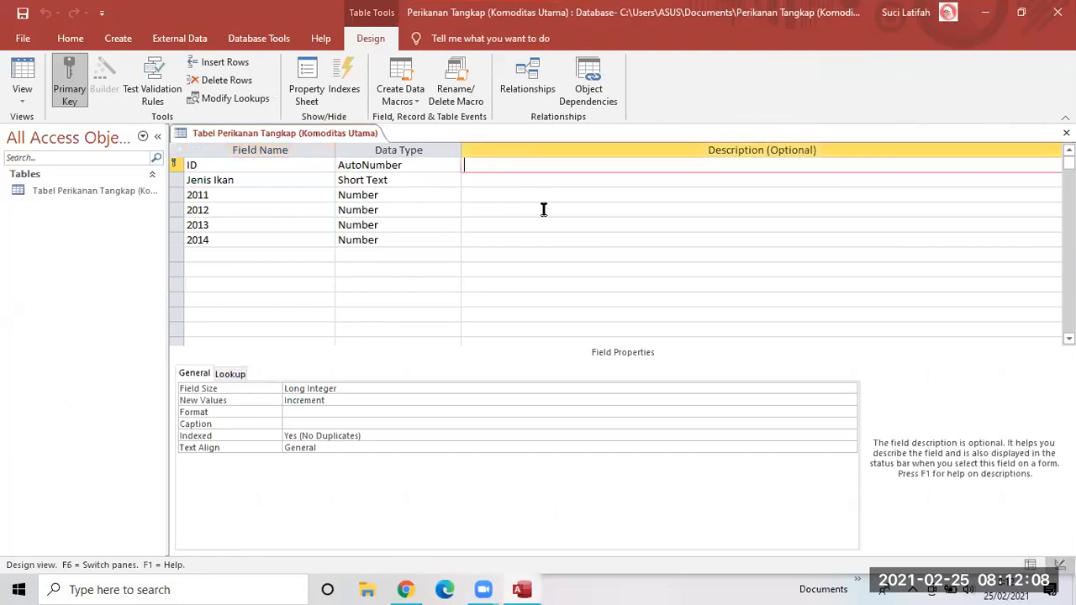
{"action": "left_click", "coordinate": [286, 168]}
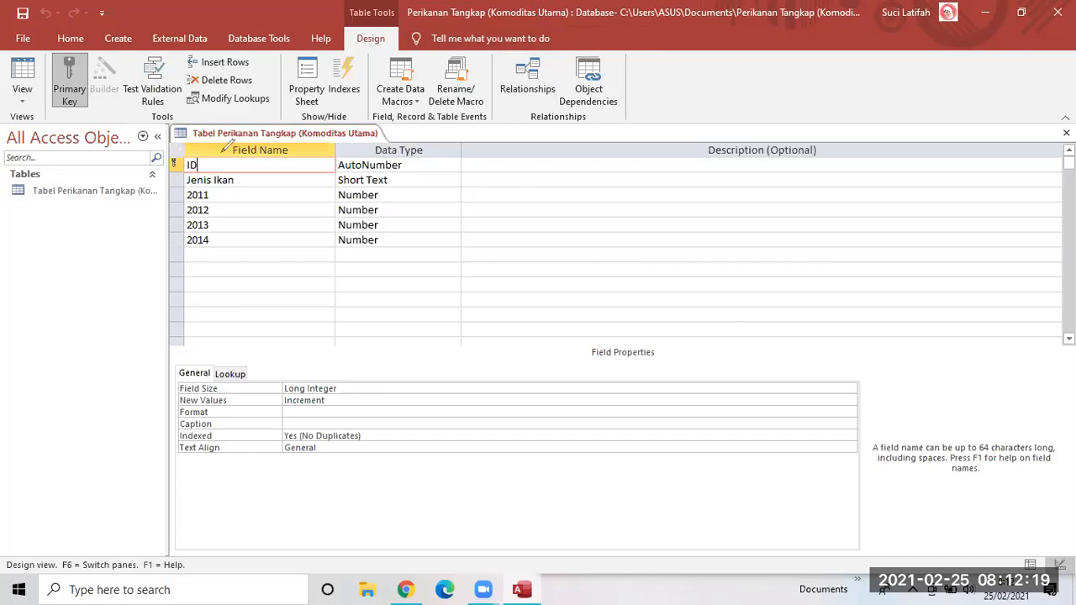
{"action": "left_click_drag", "start_coordinate": [182, 143], "coordinate": [187, 146]}
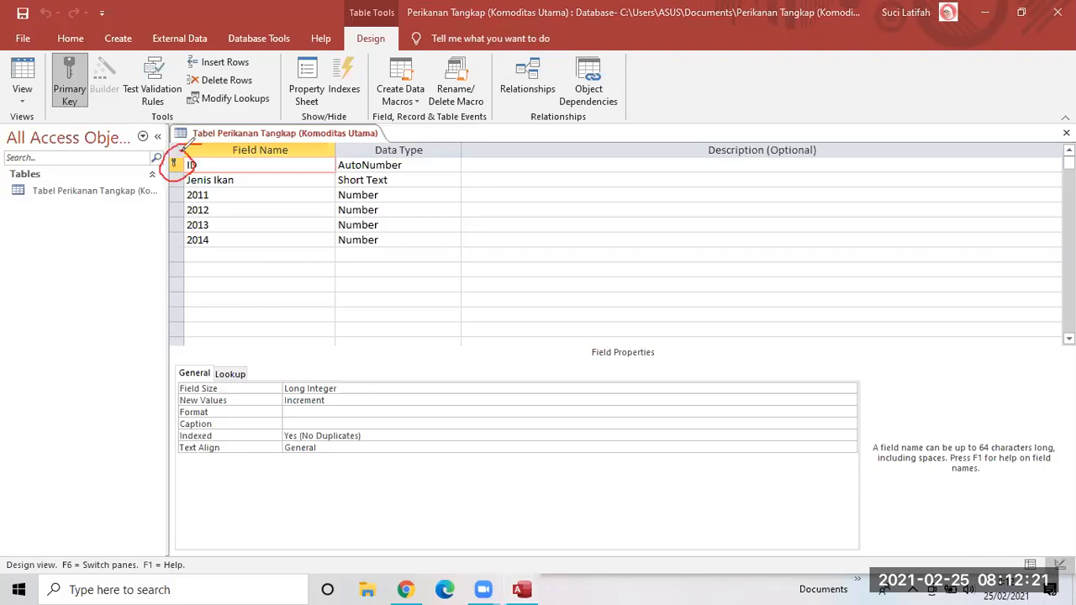
{"action": "mouse_move", "coordinate": [54, 55]}
{"action": "left_mouse_down"}
{"action": "mouse_move", "coordinate": [60, 101]}
{"action": "mouse_move", "coordinate": [106, 57]}
{"action": "left_mouse_up"}
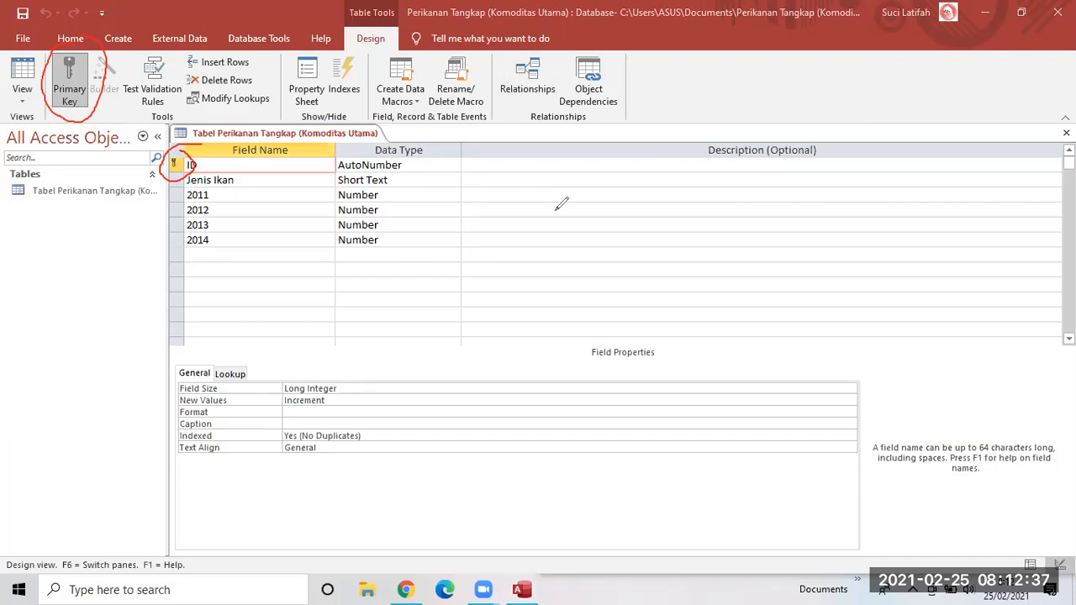
{"action": "key", "text": "e"}
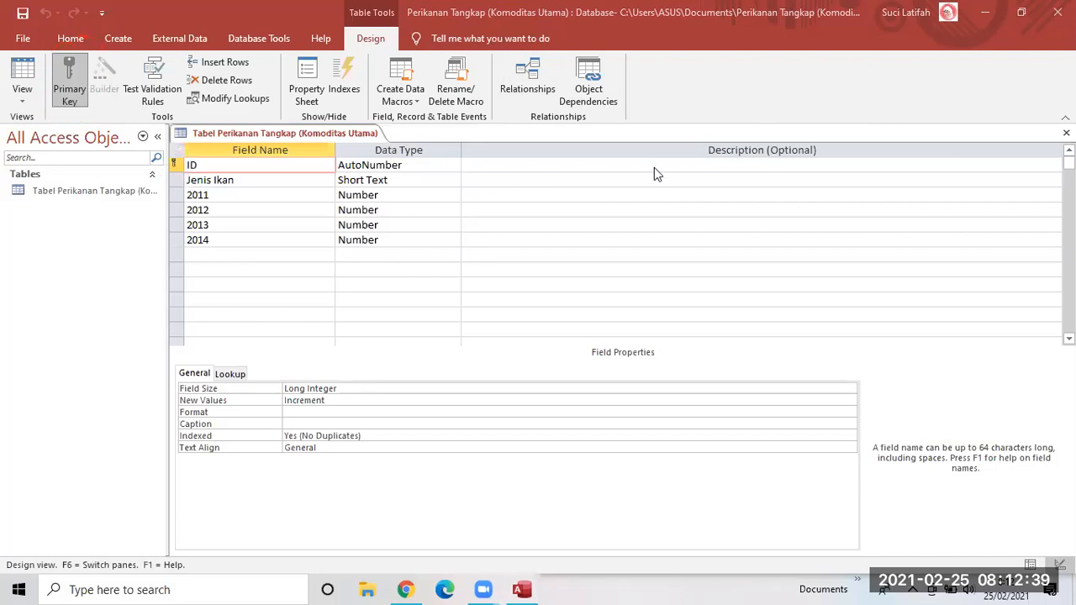
Describe the ID field as "Nomor urut data" and the Jenis Ikan field as "Nama - nama spesies ikan"
{"action": "left_click", "coordinate": [491, 165]}
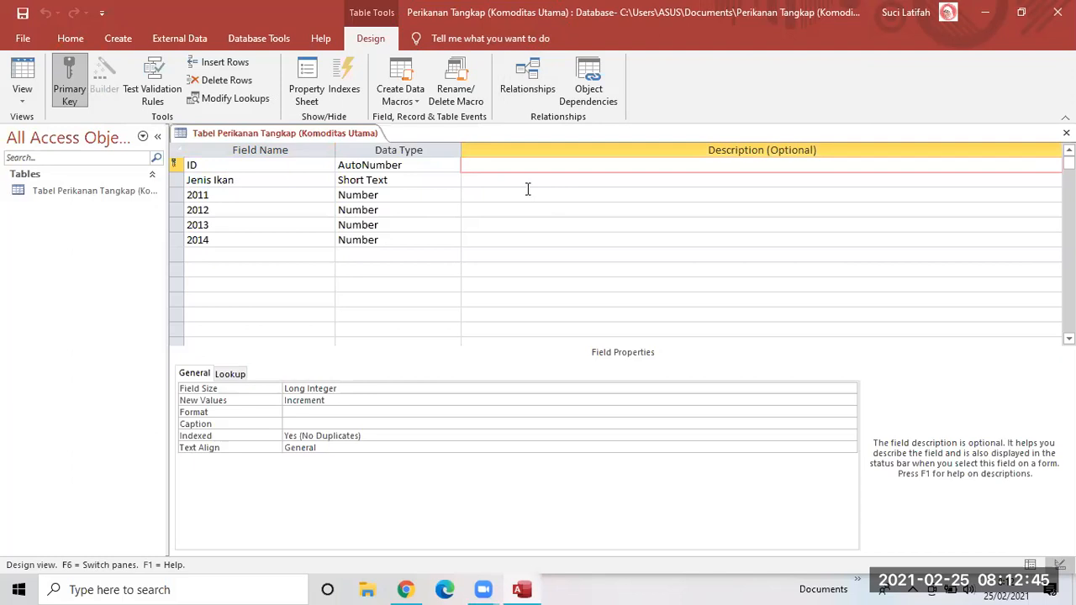
{"action": "type", "text": "Nomor urut"}
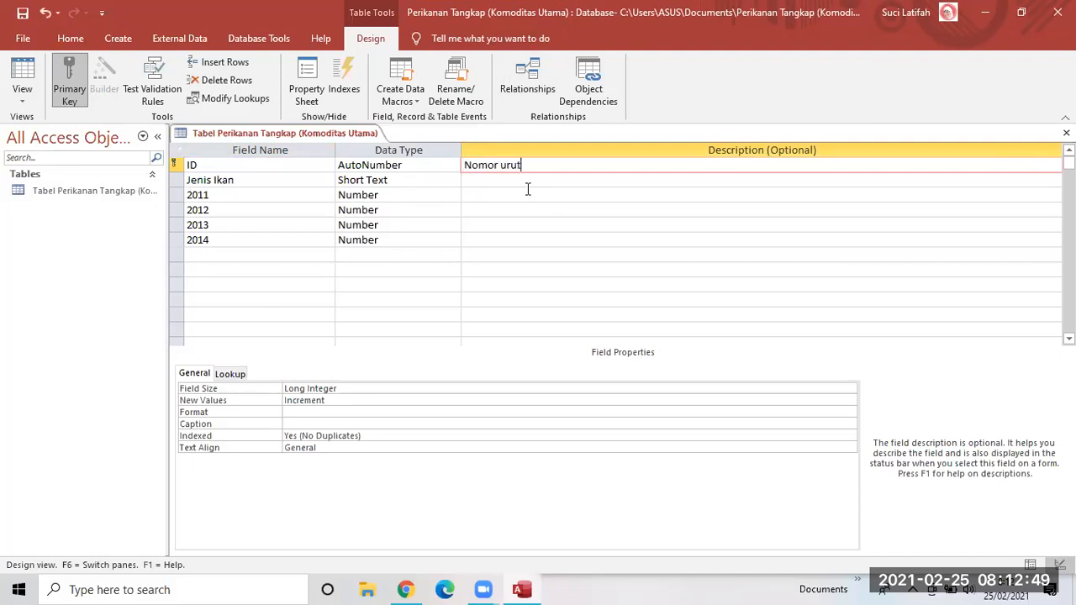
{"action": "type", "text": " data"}
{"action": "left_click", "coordinate": [528, 186]}
{"action": "type", "text": "Nama nam"}
{"action": "key", "text": "BackSpace"}
{"action": "key", "text": "BackSpace"}
{"action": "key", "text": "BackSpace"}
{"action": "key", "text": "BackSpace"}
{"action": "type", "text": "- nama spesies ikan"}
Set the description of the 2011 and 2012 fields to "Tahun penangkapan"
{"action": "left_click", "coordinate": [528, 190]}
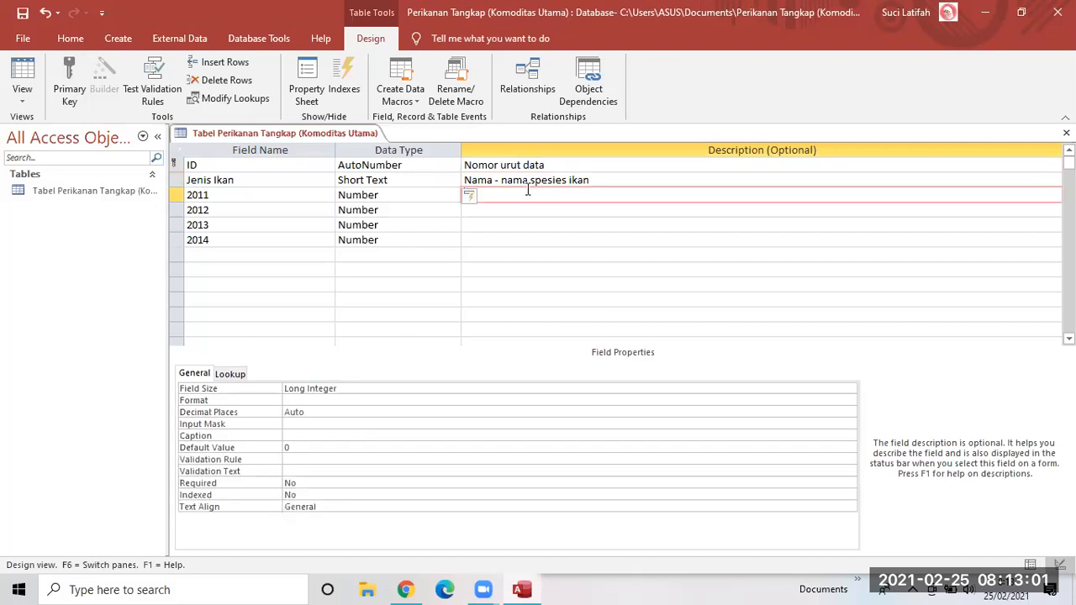
{"action": "type", "text": "Tahun penangk"}
{"action": "type", "text": "aoa"}
{"action": "type", "text": "pan"}
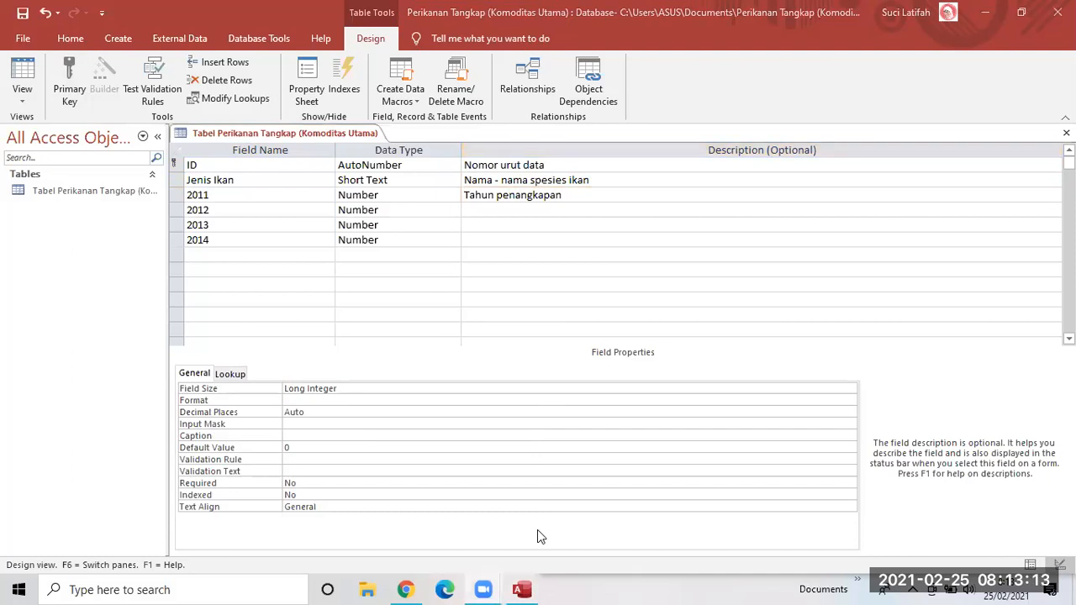
{"action": "left_click", "coordinate": [534, 211]}
{"action": "type", "text": "Tahun penan"}
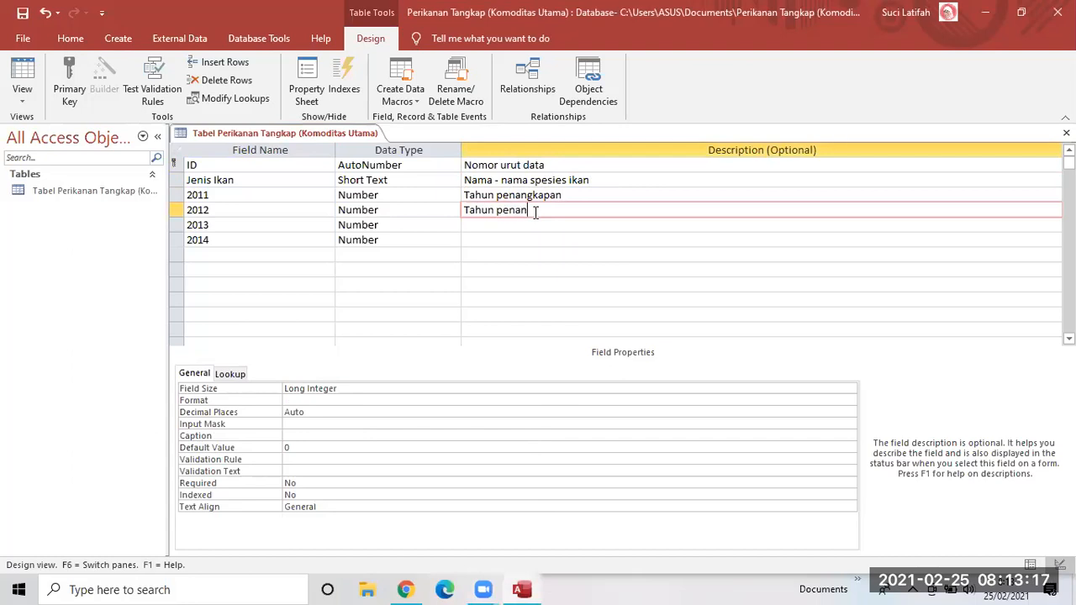
{"action": "type", "text": "gkapan"}
Set the description of the 2013 and 2014 fields to "Tahun penangkapan"
{"action": "key", "text": "Down"}
{"action": "type", "text": "Tahun Penang"}
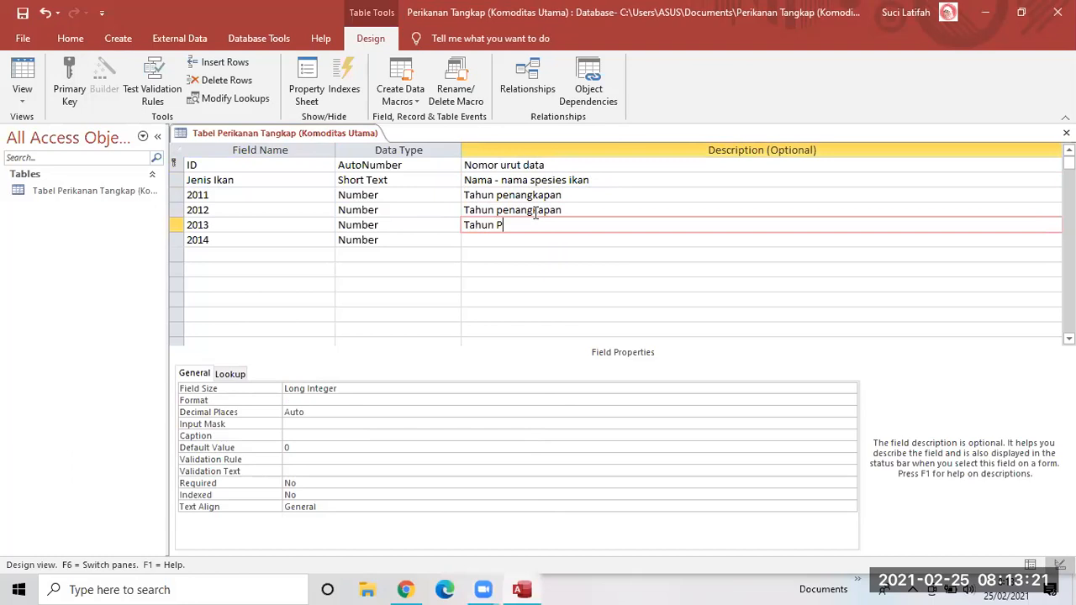
{"action": "key", "text": "BackSpace"}
{"action": "key", "text": "BackSpace"}
{"action": "key", "text": "BackSpace"}
{"action": "key", "text": "BackSpace"}
{"action": "key", "text": "BackSpace"}
{"action": "key", "text": "BackSpace"}
{"action": "type", "text": "penangkapan"}
{"action": "key", "text": "Return"}
{"action": "key", "text": "Return"}
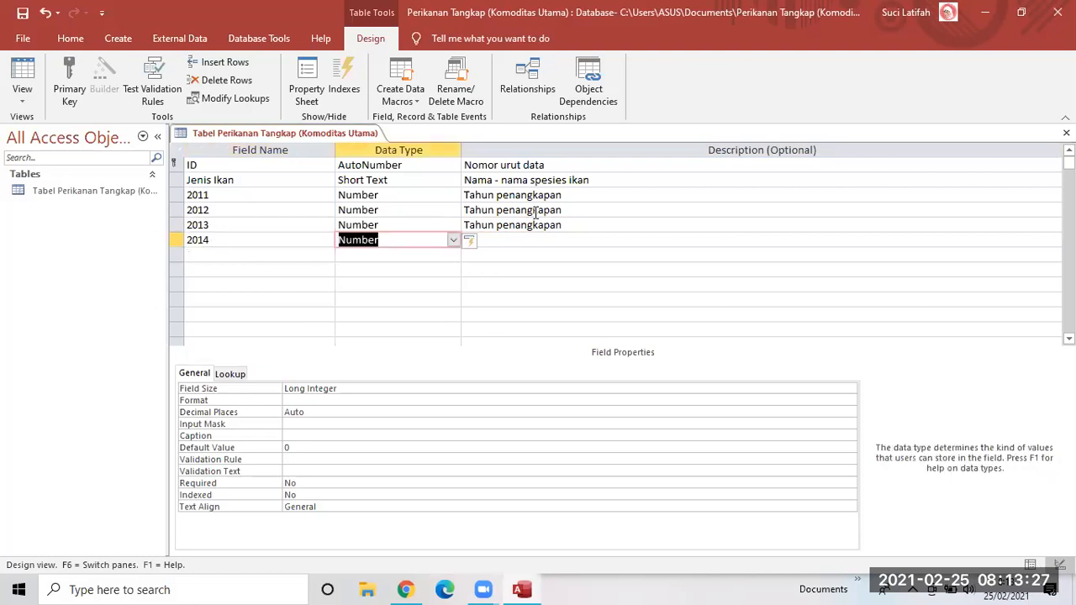
{"action": "key", "text": "Return"}
{"action": "type", "text": "Tahun penangkapan"}
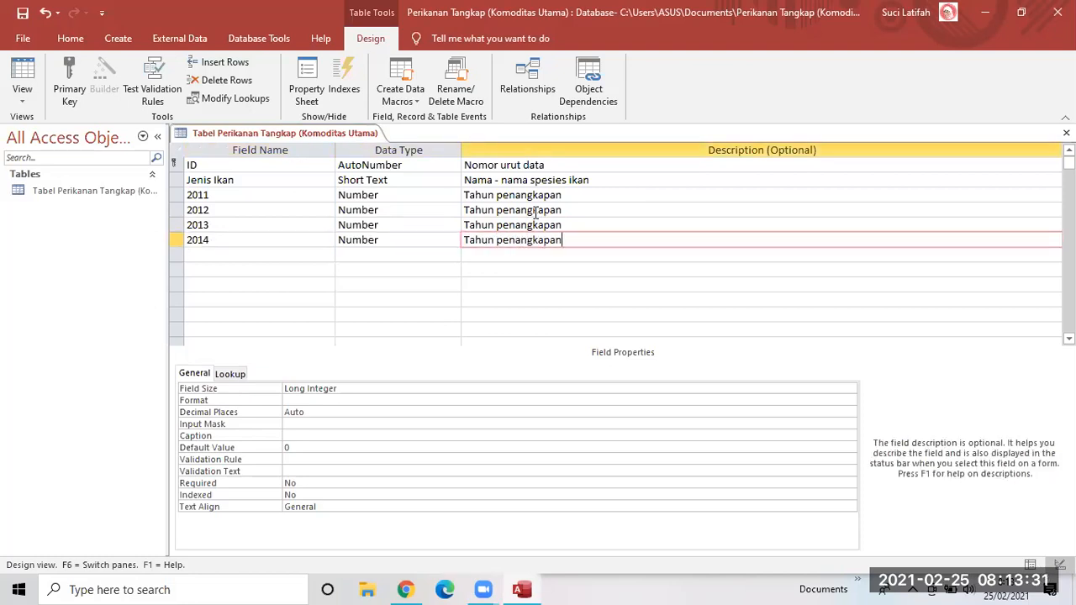
Save the table design with its new field descriptions
{"action": "left_click", "coordinate": [535, 211]}
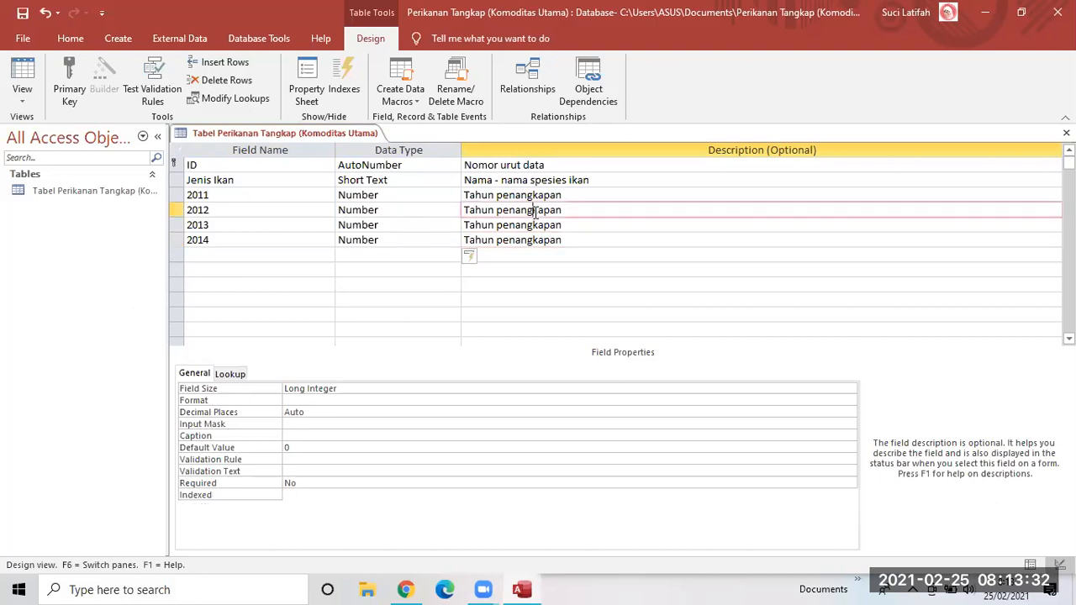
{"action": "right_click", "coordinate": [261, 134]}
{"action": "left_click", "coordinate": [277, 144]}
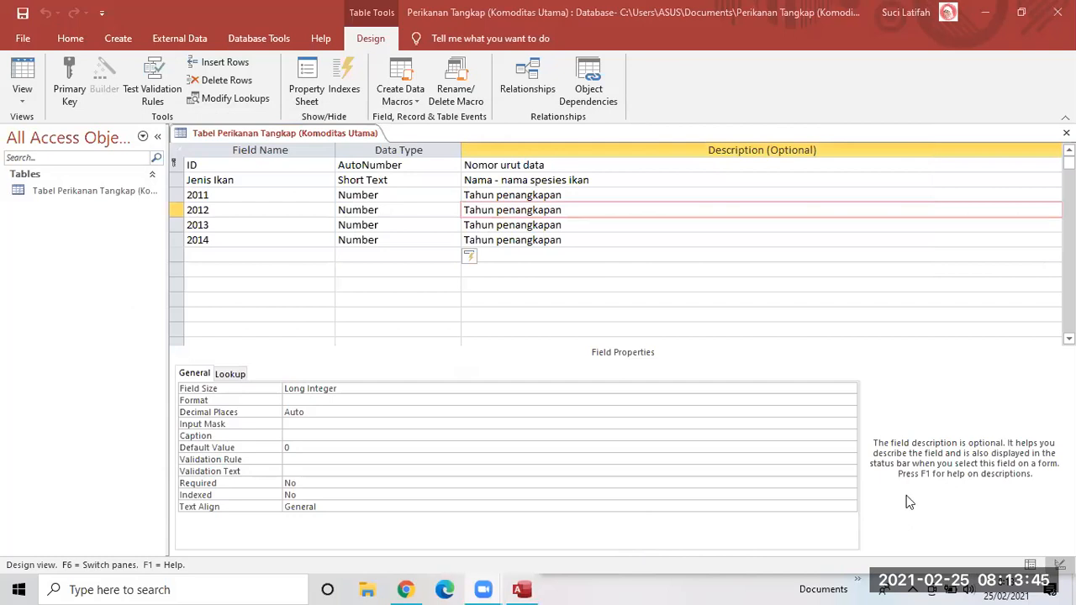
Switch to the Chrome browser and bring up the Google Slides presentation
{"action": "key", "text": "alt+Tab"}
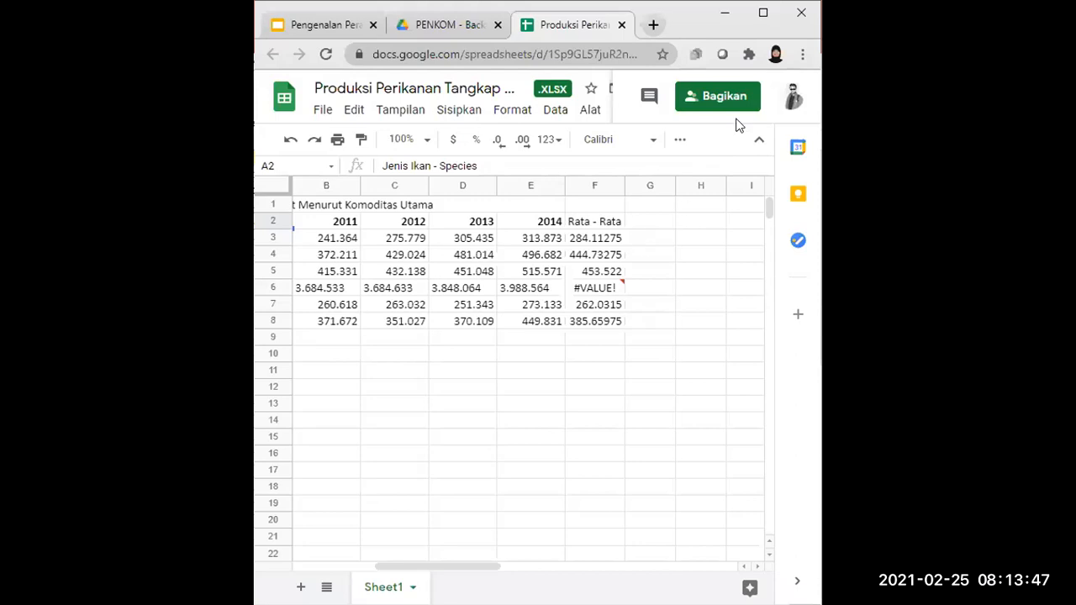
{"action": "left_click", "coordinate": [319, 31]}
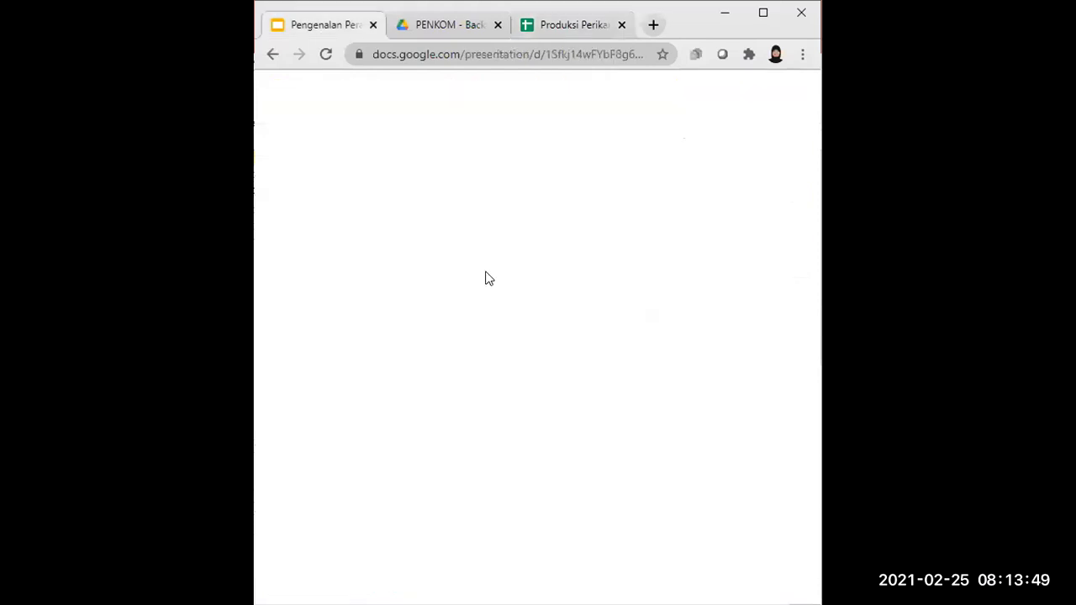
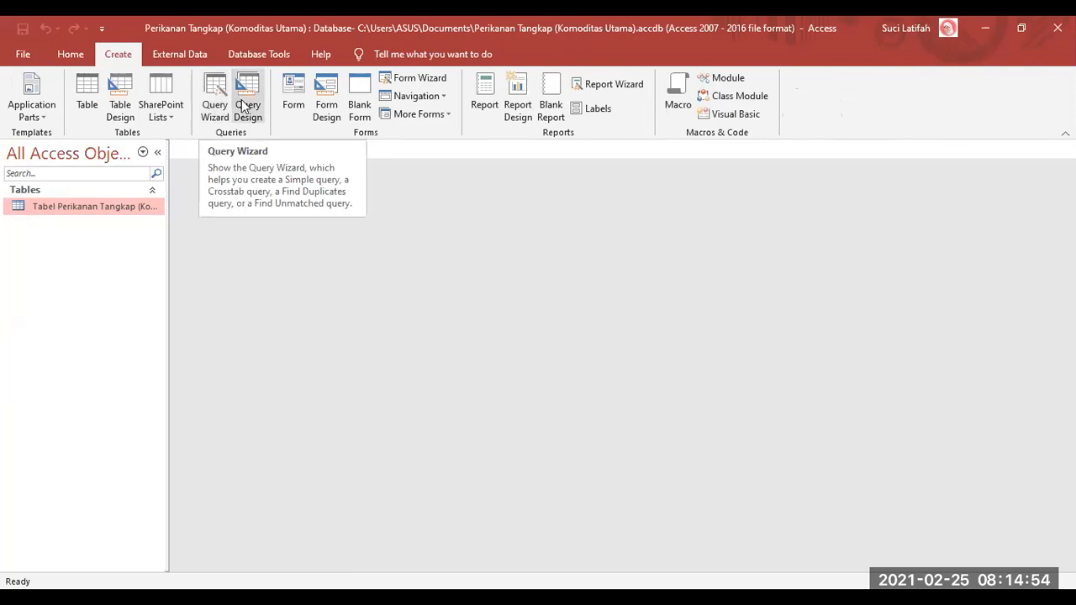
Create a new query in Query Design and add Tabel Perikanan Tangkap (Komoditas Utama) as its source table
{"action": "left_click", "coordinate": [243, 105]}
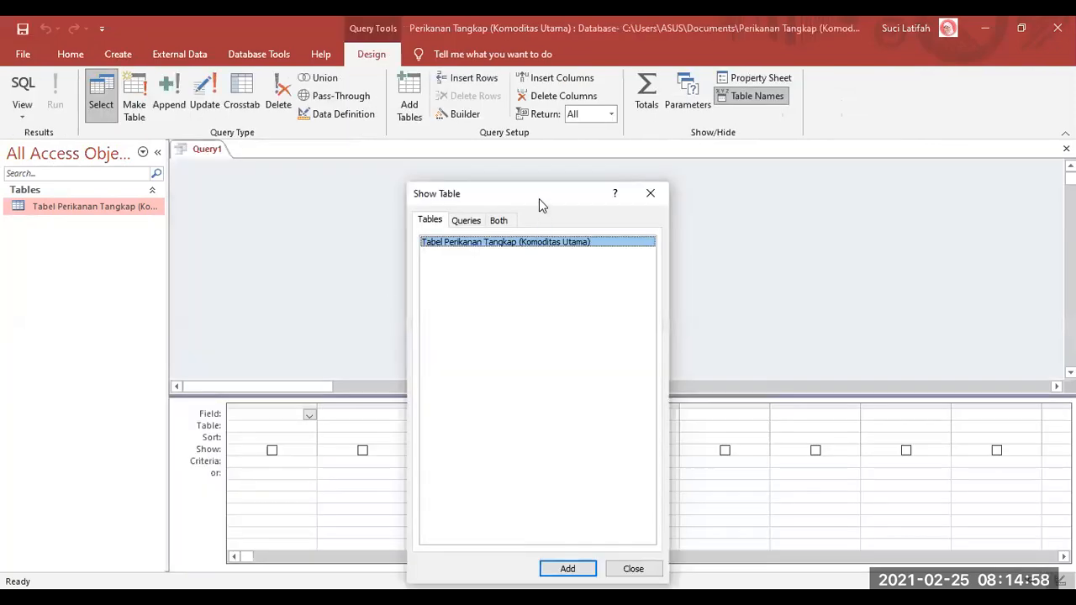
{"action": "left_click_drag", "start_coordinate": [546, 199], "coordinate": [591, 132]}
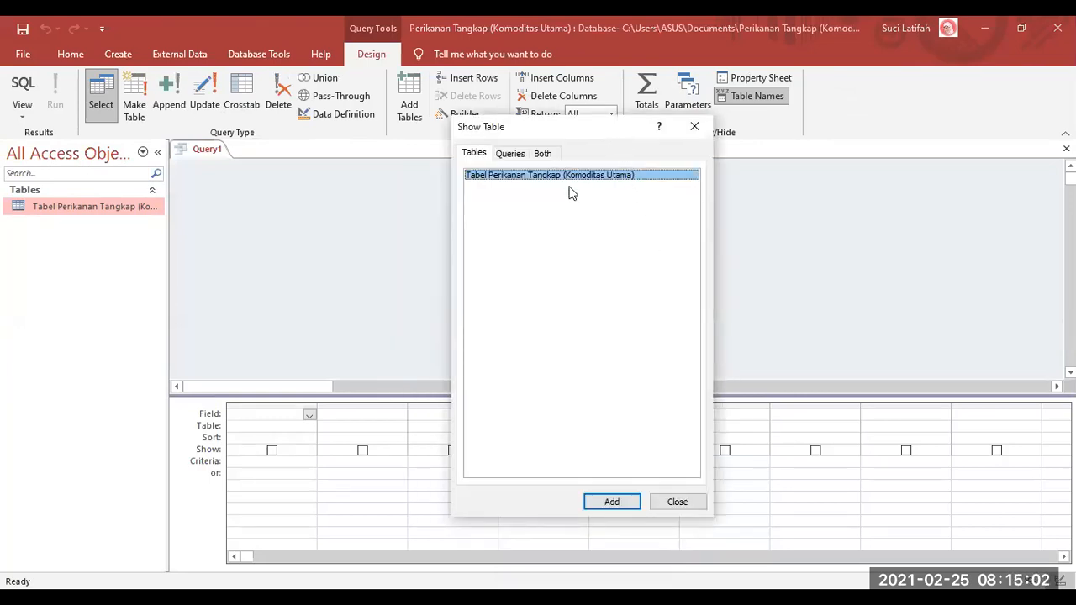
{"action": "left_click", "coordinate": [509, 154]}
{"action": "left_click", "coordinate": [540, 154]}
{"action": "left_click", "coordinate": [483, 155]}
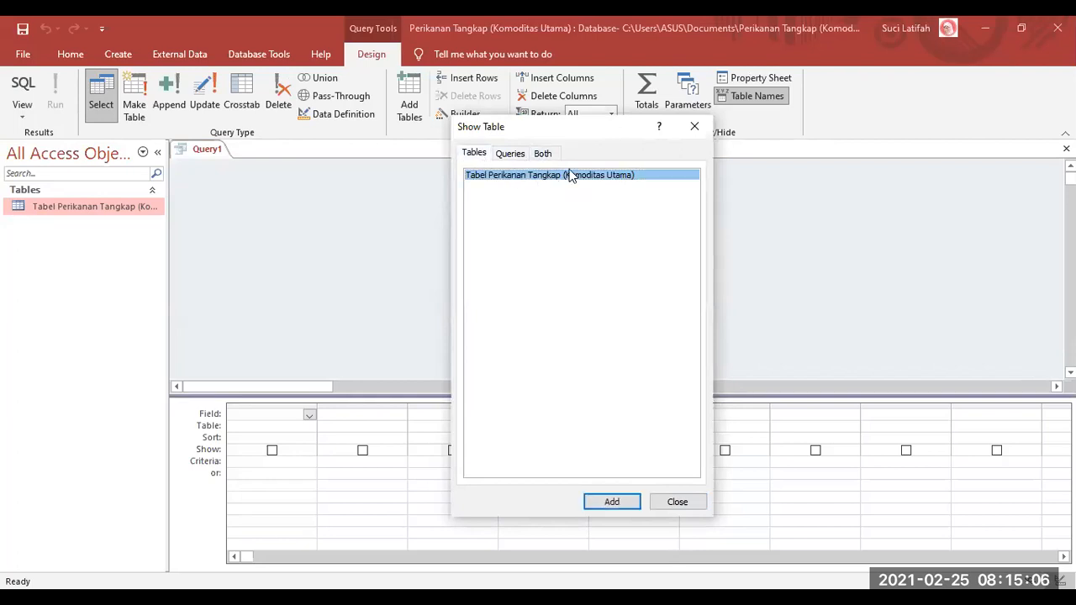
{"action": "left_click", "coordinate": [606, 501]}
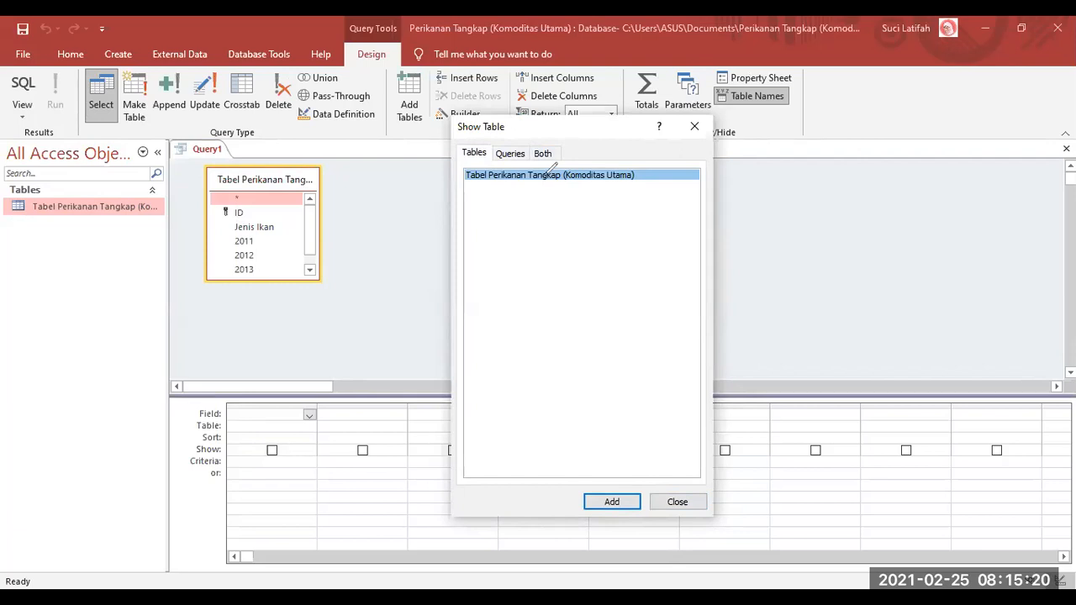
{"action": "left_click_drag", "start_coordinate": [332, 204], "coordinate": [542, 174]}
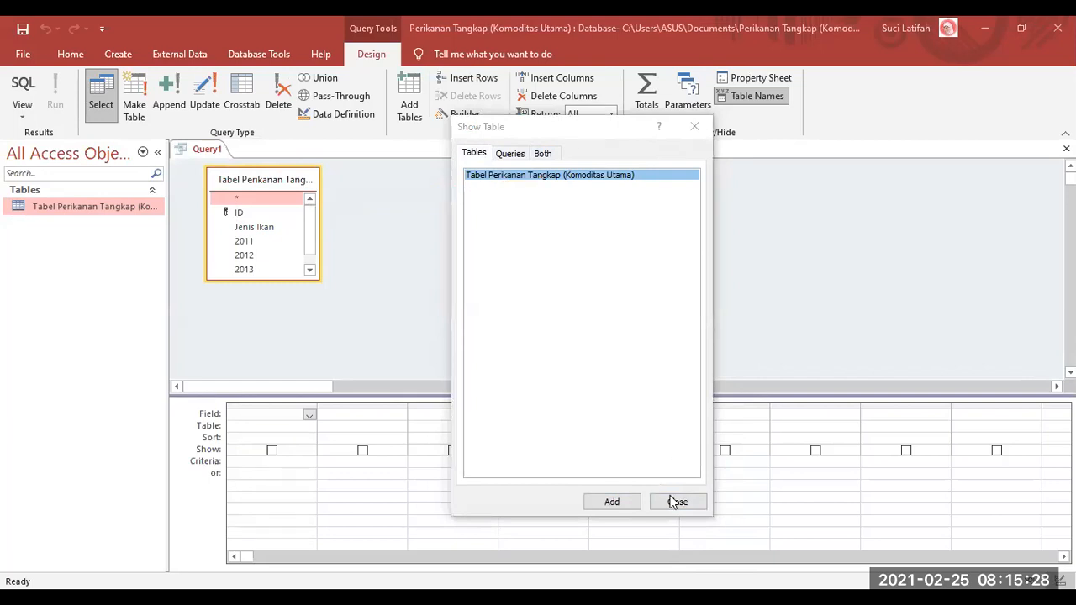
{"action": "key", "text": "Escape"}
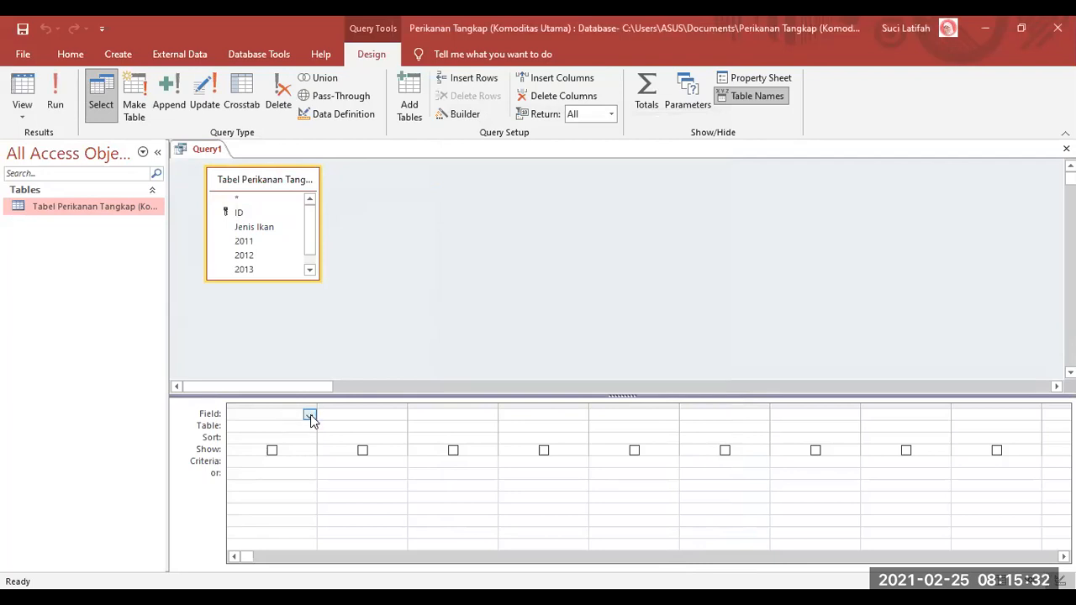
Add the ID and Jenis Ikan fields to the first two columns of the query grid
{"action": "left_click", "coordinate": [310, 415]}
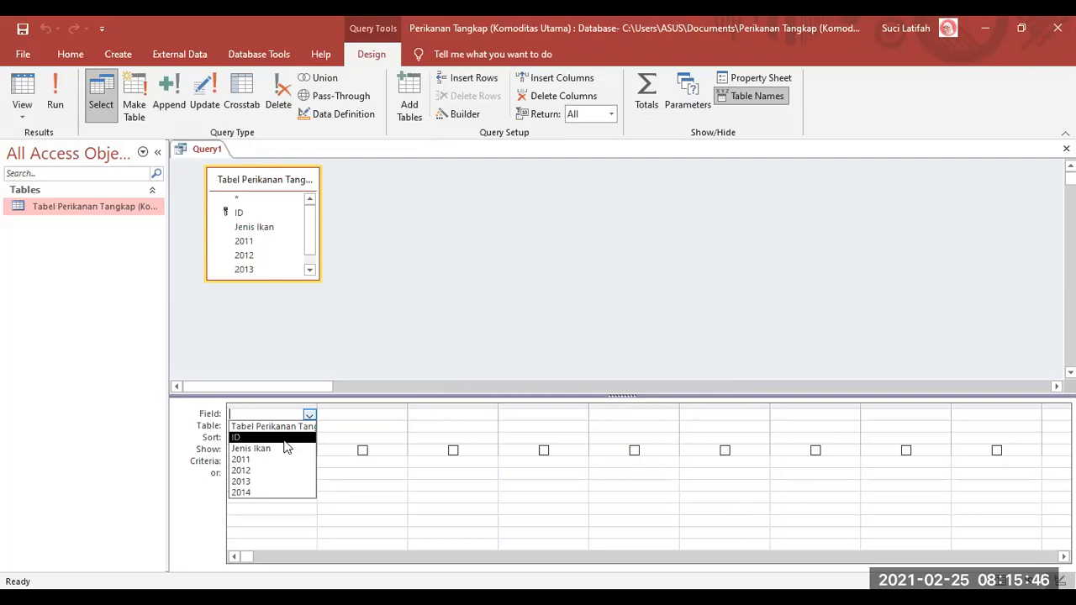
{"action": "left_click", "coordinate": [284, 440]}
{"action": "left_click", "coordinate": [400, 415]}
{"action": "left_click", "coordinate": [400, 415]}
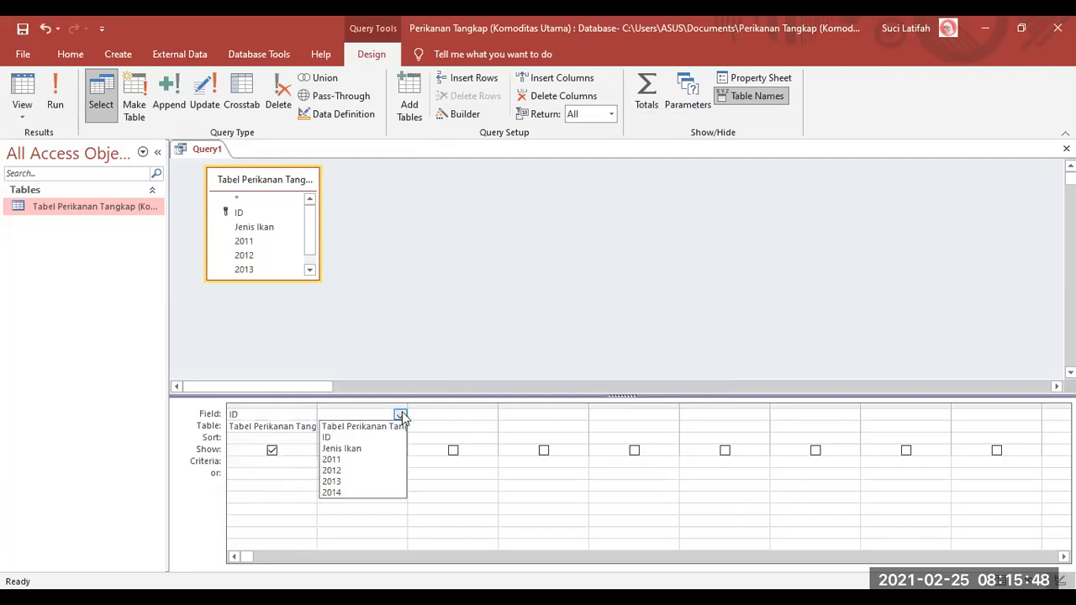
{"action": "left_click", "coordinate": [372, 449]}
Add the 2011, 2012 and 2013 fields to the next three columns of the query grid
{"action": "left_click", "coordinate": [479, 413]}
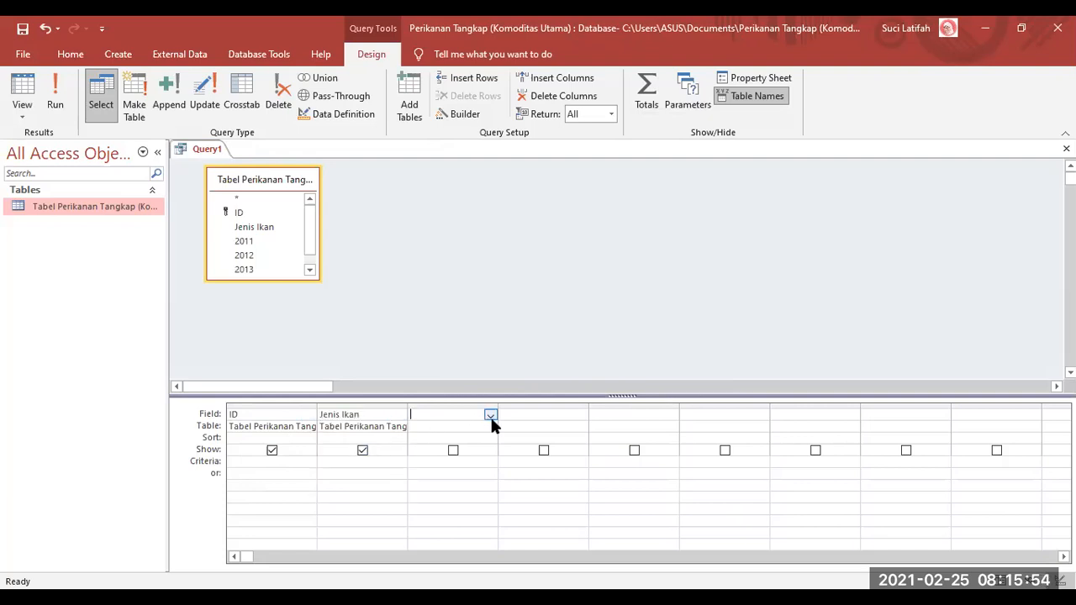
{"action": "left_click", "coordinate": [490, 415]}
{"action": "left_click", "coordinate": [470, 457]}
{"action": "left_click", "coordinate": [579, 414]}
{"action": "left_click", "coordinate": [581, 415]}
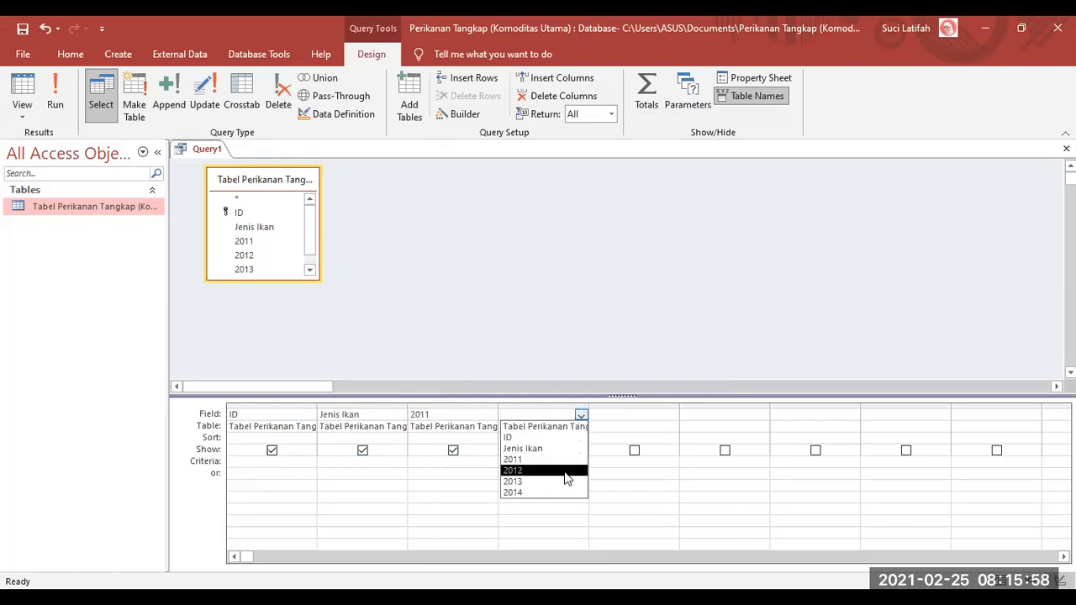
{"action": "left_click", "coordinate": [565, 472]}
{"action": "left_click", "coordinate": [618, 416]}
{"action": "left_click", "coordinate": [671, 415]}
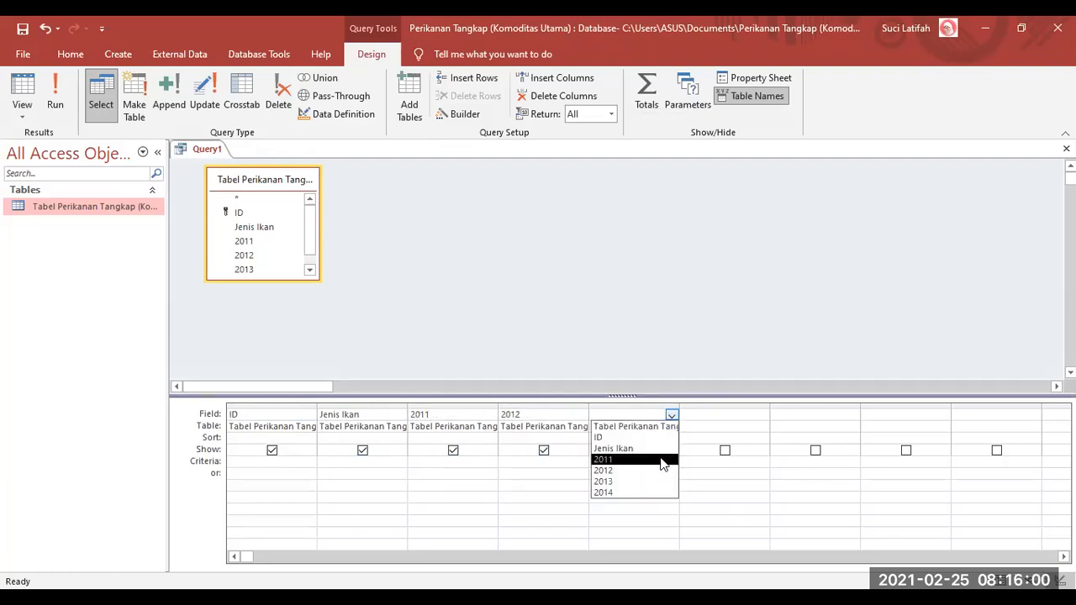
{"action": "left_click", "coordinate": [661, 481]}
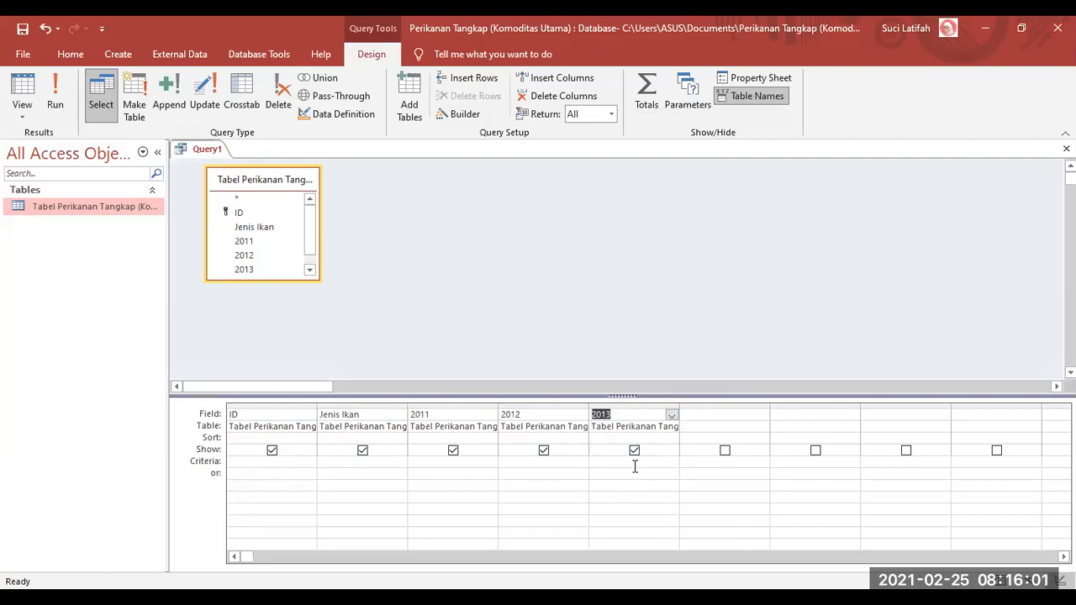
Add the 2014 field to the sixth column of the query grid
{"action": "left_click", "coordinate": [768, 416]}
{"action": "left_click", "coordinate": [762, 415]}
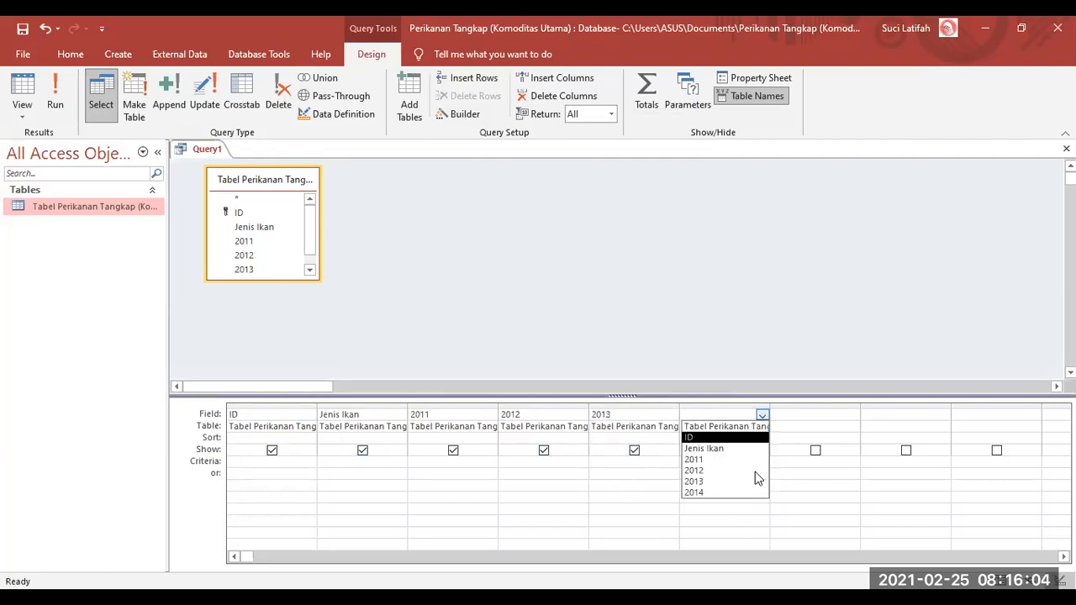
{"action": "left_click", "coordinate": [761, 492]}
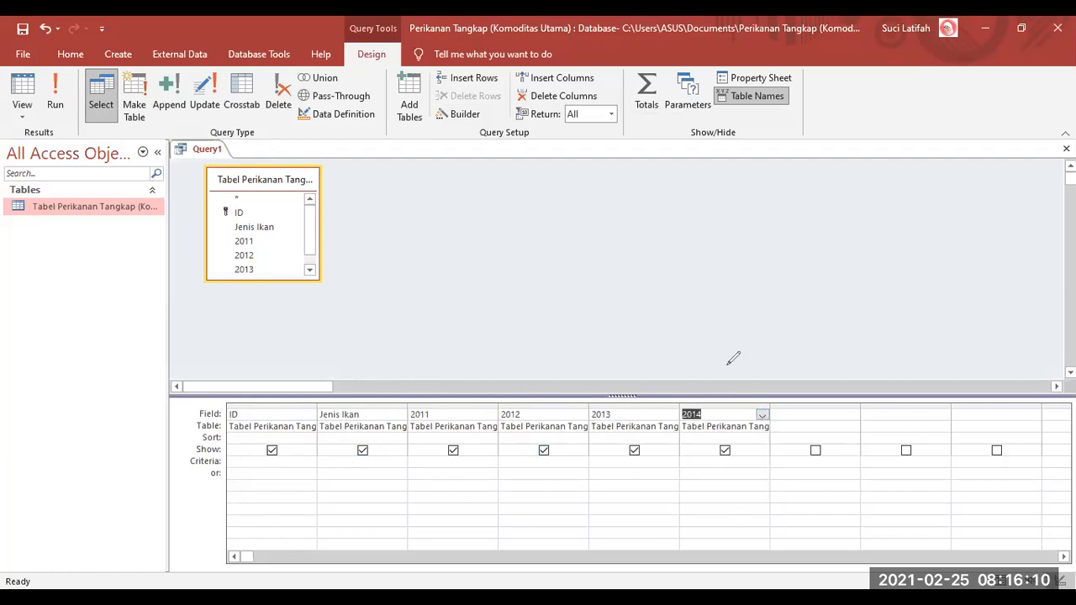
{"action": "mouse_move", "coordinate": [368, 323]}
{"action": "left_mouse_down"}
{"action": "mouse_move", "coordinate": [238, 389]}
{"action": "mouse_move", "coordinate": [531, 495]}
{"action": "mouse_move", "coordinate": [780, 439]}
{"action": "mouse_move", "coordinate": [730, 362]}
{"action": "left_mouse_up"}
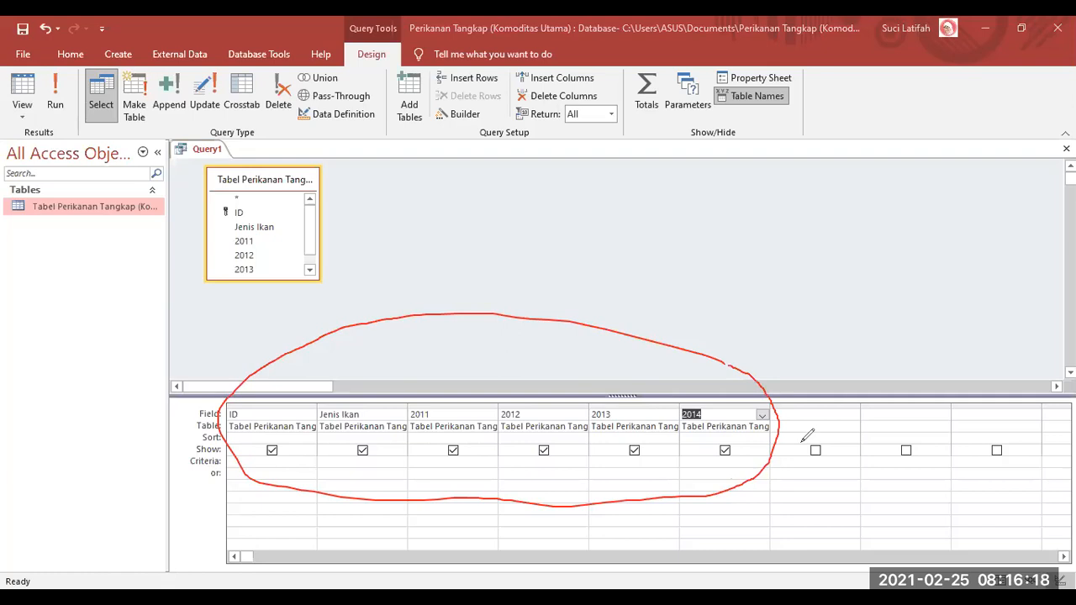
{"action": "left_click", "coordinate": [740, 125]}
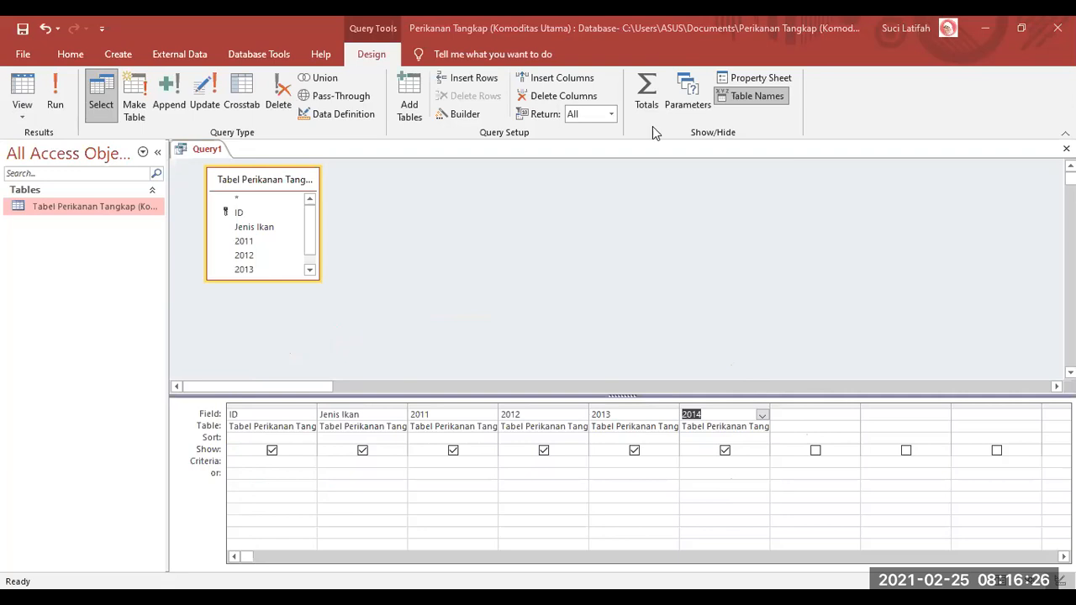
Enter a calculated field named Rata - rata in the seventh column that sums the 2011 to 2014 fields and divides by 4
{"action": "left_click", "coordinate": [790, 415]}
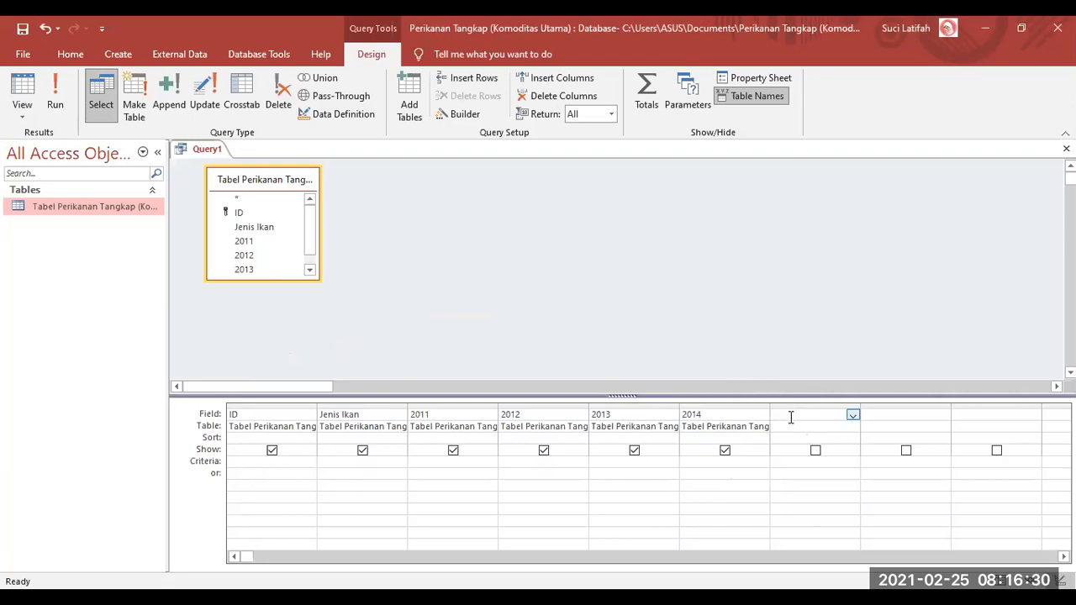
{"action": "type", "text": "Rata-"}
{"action": "type", "text": " rata"}
{"action": "type", "text": ":"}
{"action": "type", "text": " ("}
{"action": "type", "text": "["}
{"action": "type", "text": "2011]"}
{"action": "type", "text": "+"}
{"action": "type", "text": "[2012"}
{"action": "type", "text": "]+"}
{"action": "type", "text": "["}
{"action": "type", "text": "2013]"}
{"action": "type", "text": "+[2014"}
{"action": "type", "text": "]"}
{"action": "type", "text": ")"}
{"action": "type", "text": "/4"}
{"action": "left_click", "coordinate": [798, 440]}
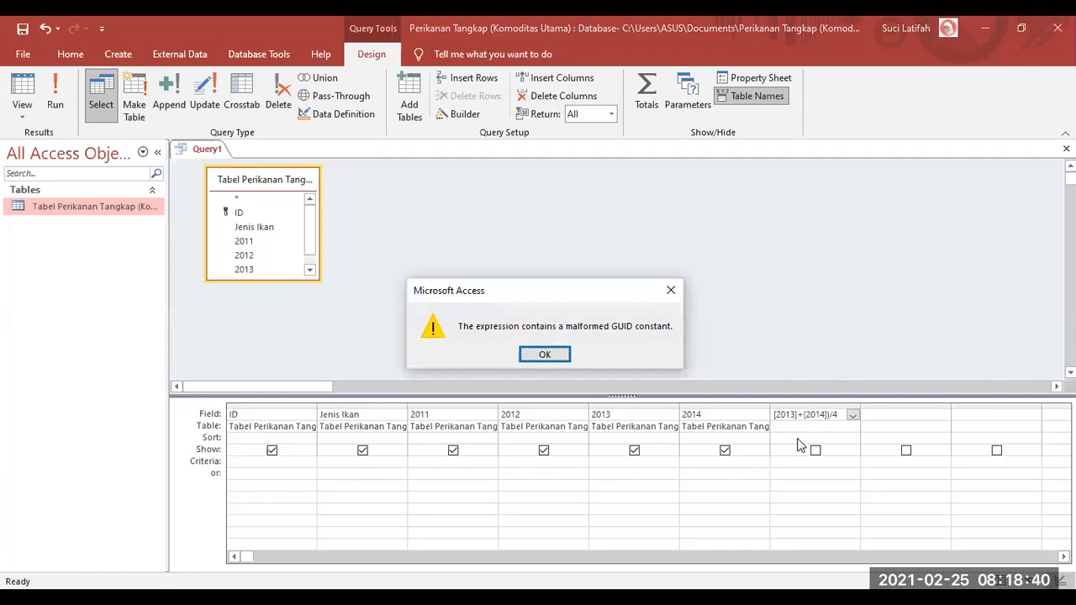
{"action": "left_click", "coordinate": [543, 356]}
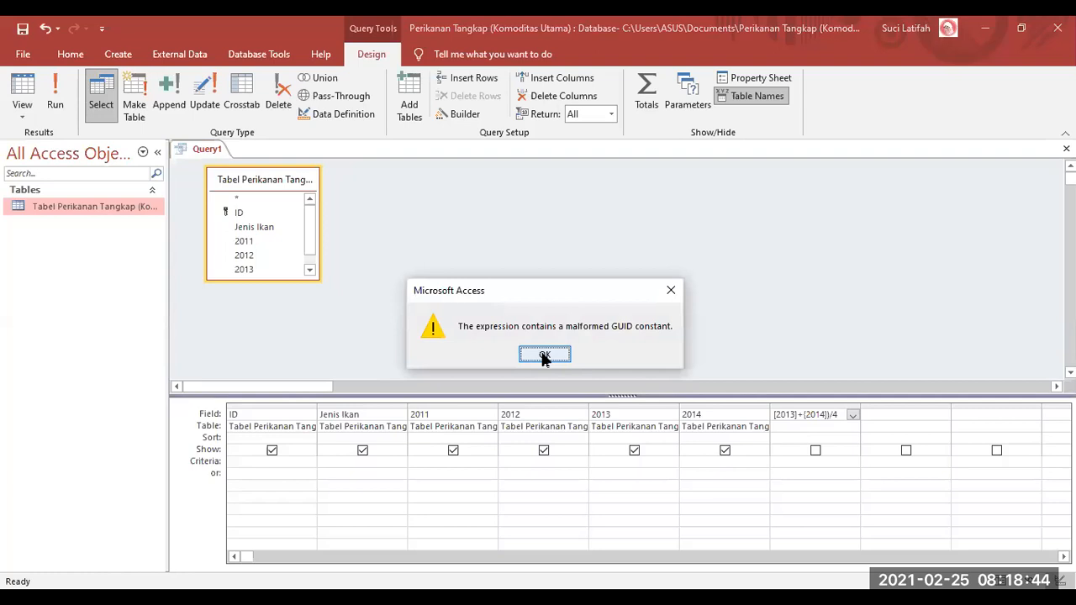
{"action": "left_click", "coordinate": [544, 357]}
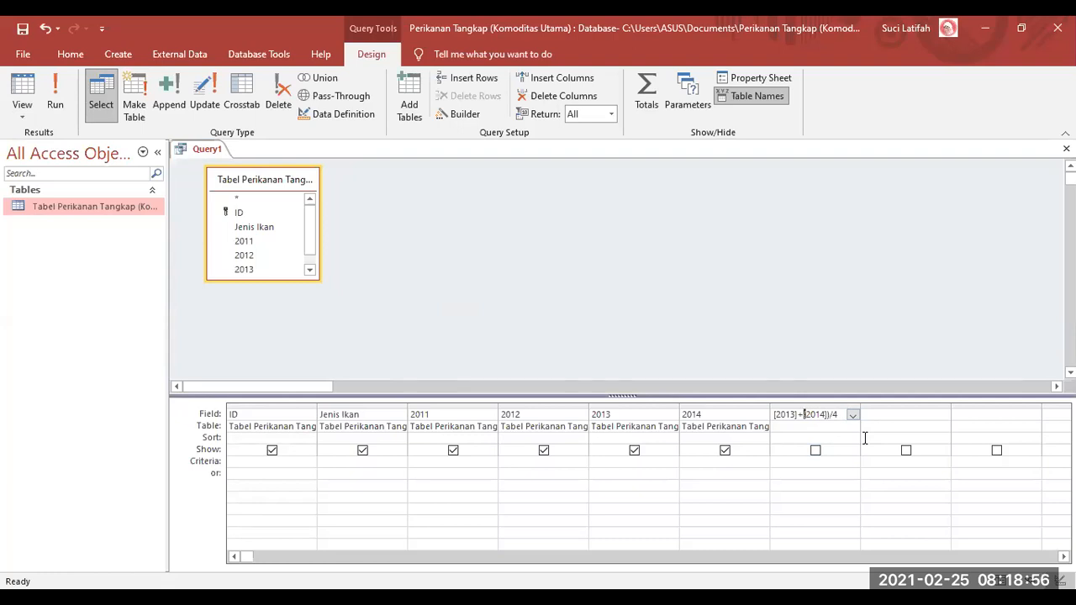
Correct the opening bracket before 2014 in the Rata - rata expression to a square bracket and commit the field
{"action": "key", "text": "Delete"}
{"action": "type", "text": "["}
{"action": "key", "text": "Return"}
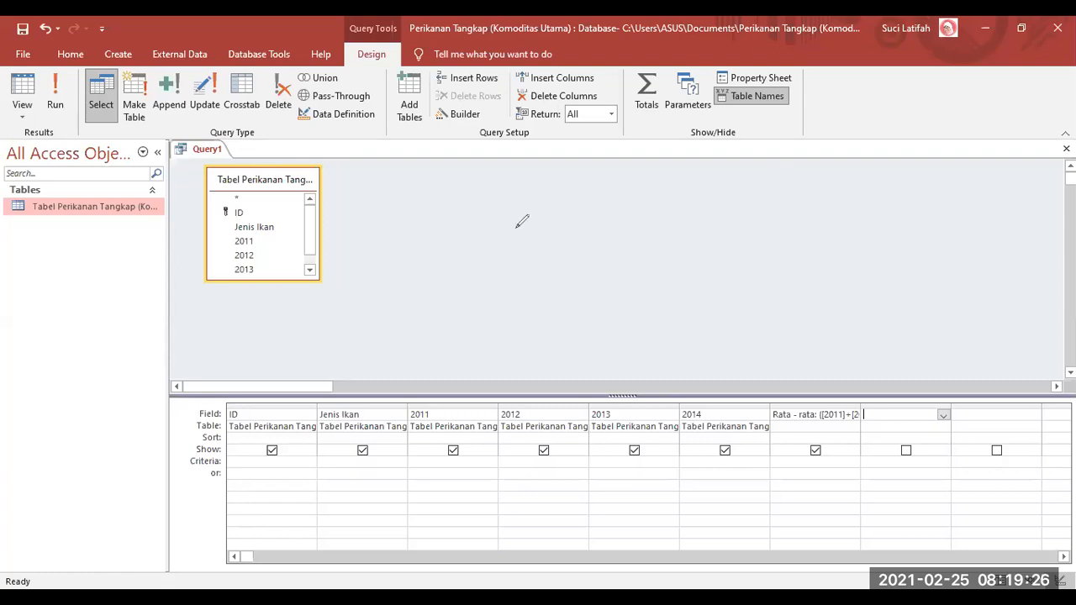
{"action": "mouse_move", "coordinate": [827, 387]}
{"action": "left_mouse_down"}
{"action": "mouse_move", "coordinate": [805, 419]}
{"action": "mouse_move", "coordinate": [796, 403]}
{"action": "left_mouse_up"}
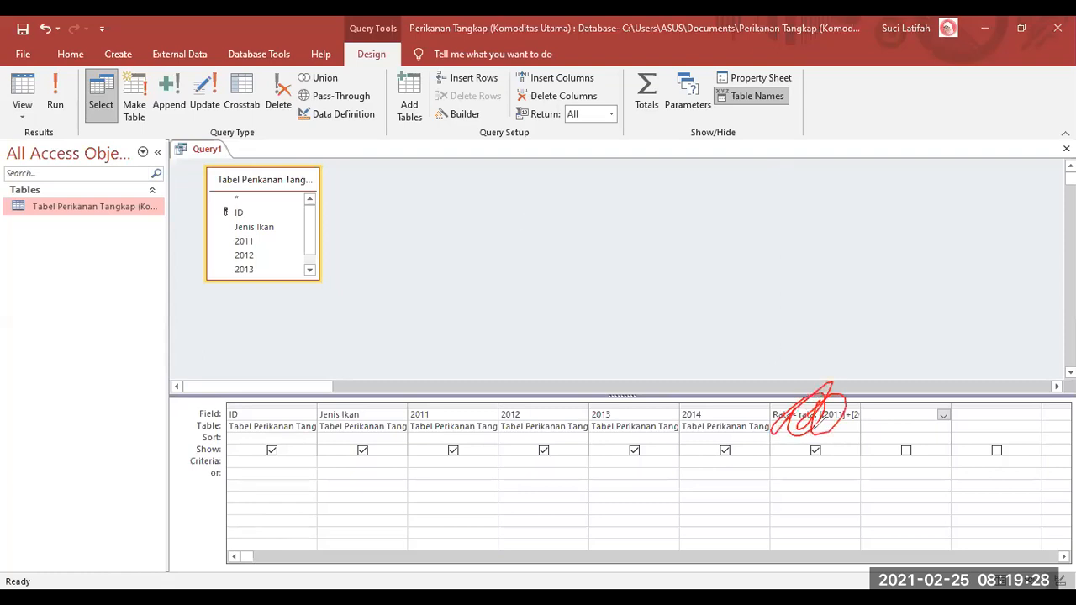
{"action": "key", "text": "Escape"}
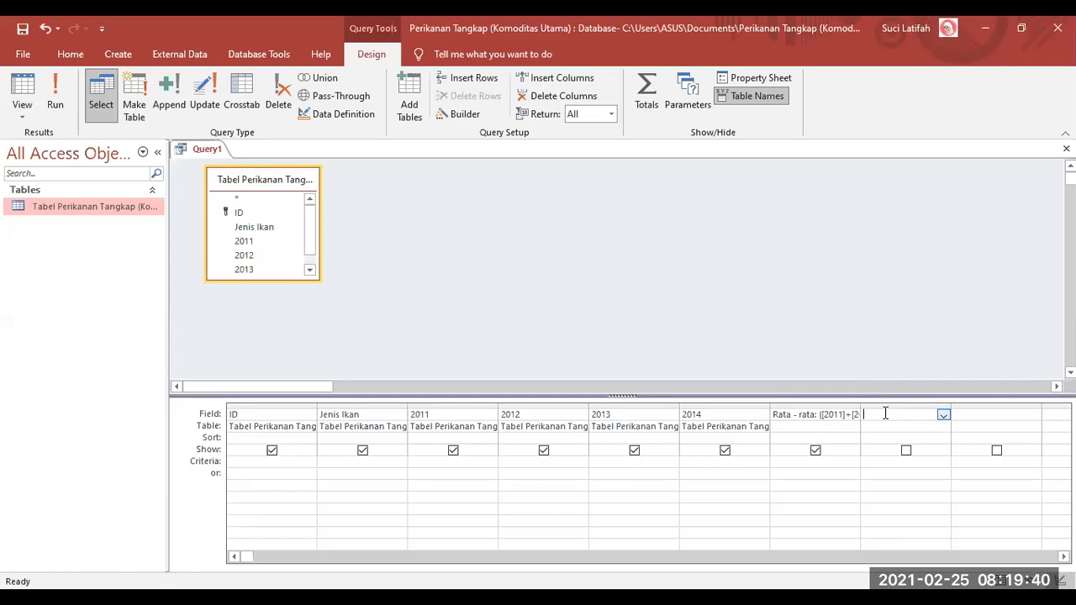
Start a Keterangan calculated field in the eighth column with the condition ([Rata - rata]>=450000;
{"action": "type", "text": "Keterangan: ("}
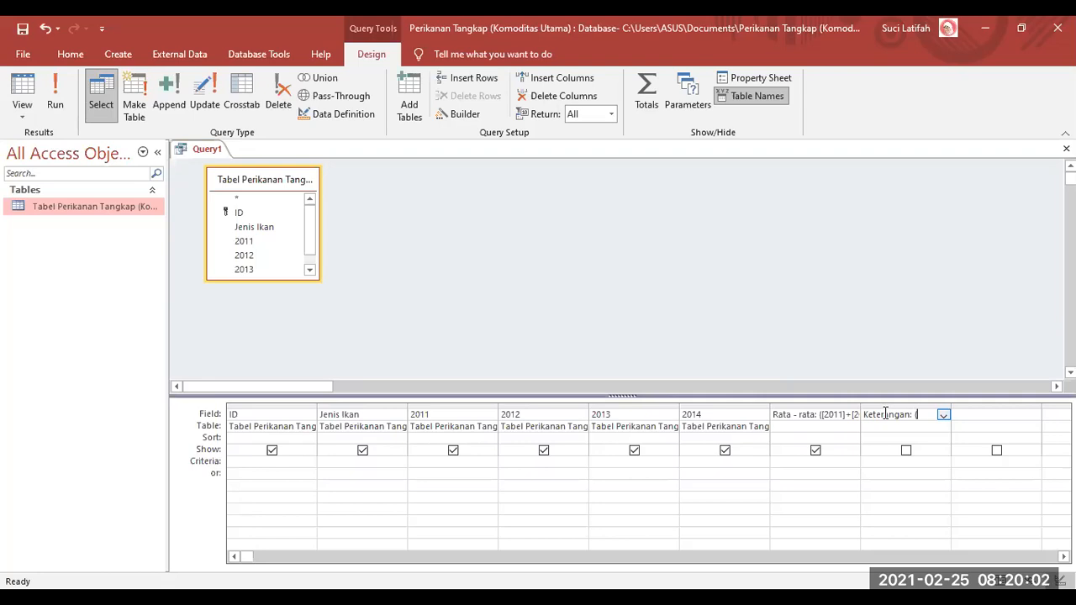
{"action": "type", "text": "["}
{"action": "left_click", "coordinate": [744, 357]}
{"action": "left_click", "coordinate": [742, 290]}
{"action": "type", "text": "Rata"}
{"action": "type", "text": " - "}
{"action": "type", "text": "rata"}
{"action": "type", "text": "]"}
{"action": "type", "text": ">"}
{"action": "type", "text": "="}
{"action": "type", "text": "45"}
{"action": "type", "text": "0"}
{"action": "type", "text": "000"}
{"action": "type", "text": ";"}
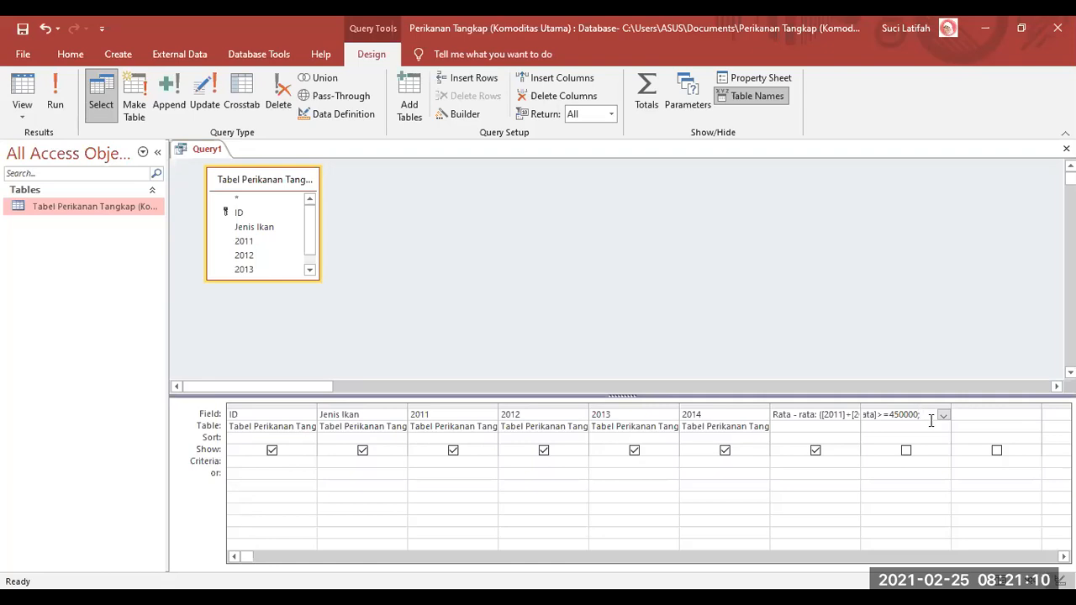
Complete the Keterangan expression with the results "Layak Ekspor" and "Tidak Layak Ekspor", then commit the field
{"action": "type", "text": "\""}
{"action": "type", "text": "\"Tidak Layak Es"}
{"action": "key", "text": "BackSpace"}
{"action": "type", "text": "kspor\")"}
{"action": "type", "text": "La"}
{"action": "key", "text": "BackSpace"}
{"action": "key", "text": "BackSpace"}
{"action": "key", "text": "BackSpace"}
{"action": "key", "text": "BackSpace"}
{"action": "key", "text": "BackSpace"}
{"action": "key", "text": "BackSpace"}
{"action": "key", "text": "BackSpace"}
{"action": "key", "text": "BackSpace"}
{"action": "key", "text": "BackSpace"}
{"action": "key", "text": "BackSpace"}
{"action": "key", "text": "BackSpace"}
{"action": "key", "text": "BackSpace"}
{"action": "key", "text": "BackSpace"}
{"action": "type", "text": "Tid"}
{"action": "key", "text": "BackSpace"}
{"action": "key", "text": "BackSpace"}
{"action": "key", "text": "BackSpace"}
{"action": "type", "text": "ay"}
{"action": "key", "text": "BackSpace"}
{"action": "key", "text": "BackSpace"}
{"action": "type", "text": "Layak Ekspo'Tidak Layak Ekspor'')"}
{"action": "key", "text": "Tab"}
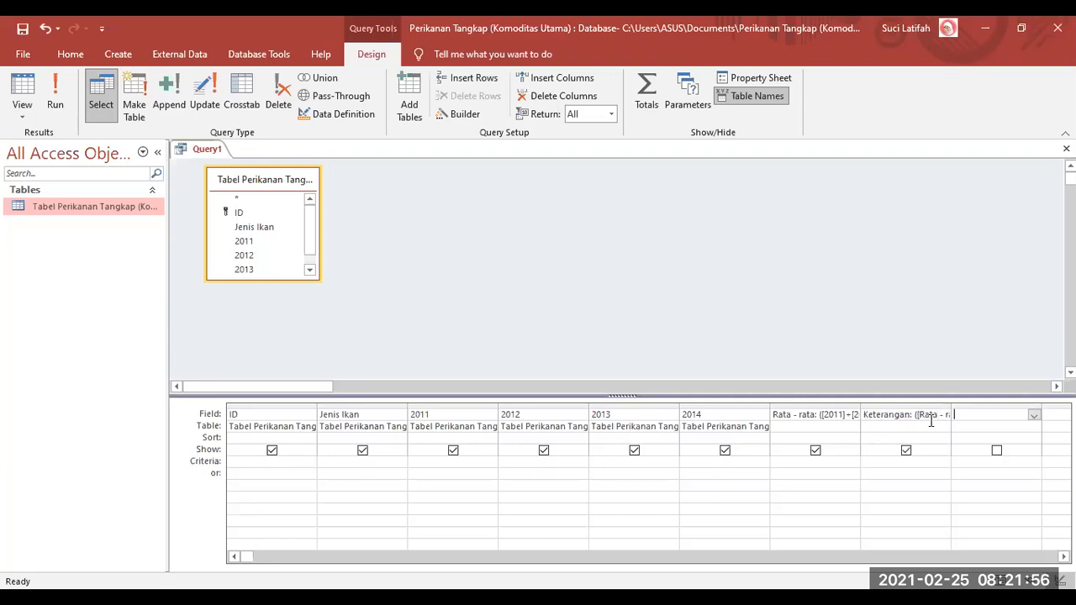
Select the entire Keterangan expression in the query grid and copy it
{"action": "key", "text": "shift+Tab"}
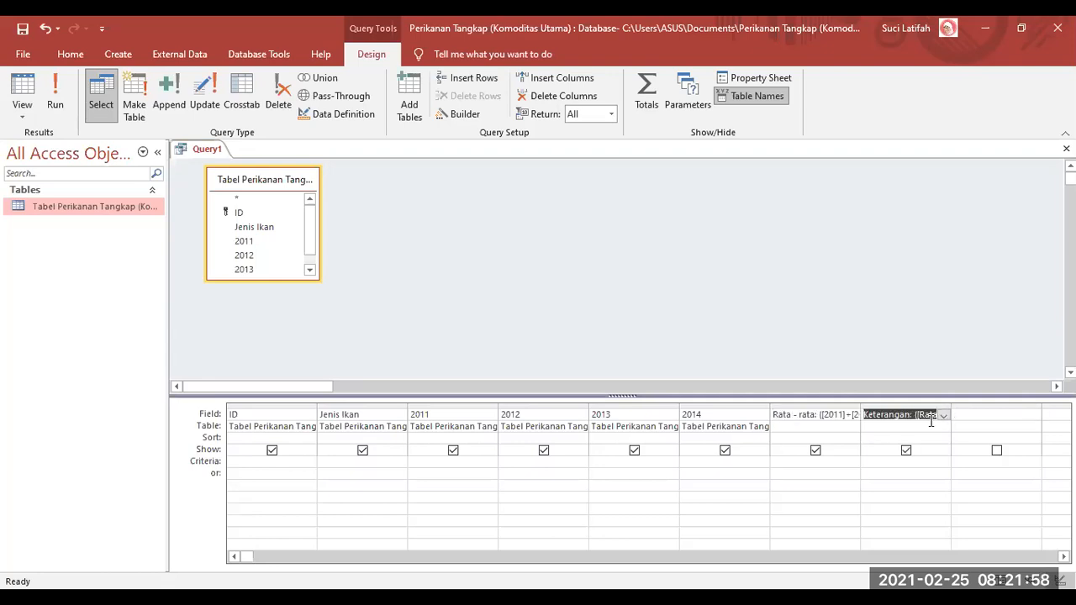
{"action": "left_click", "coordinate": [910, 417]}
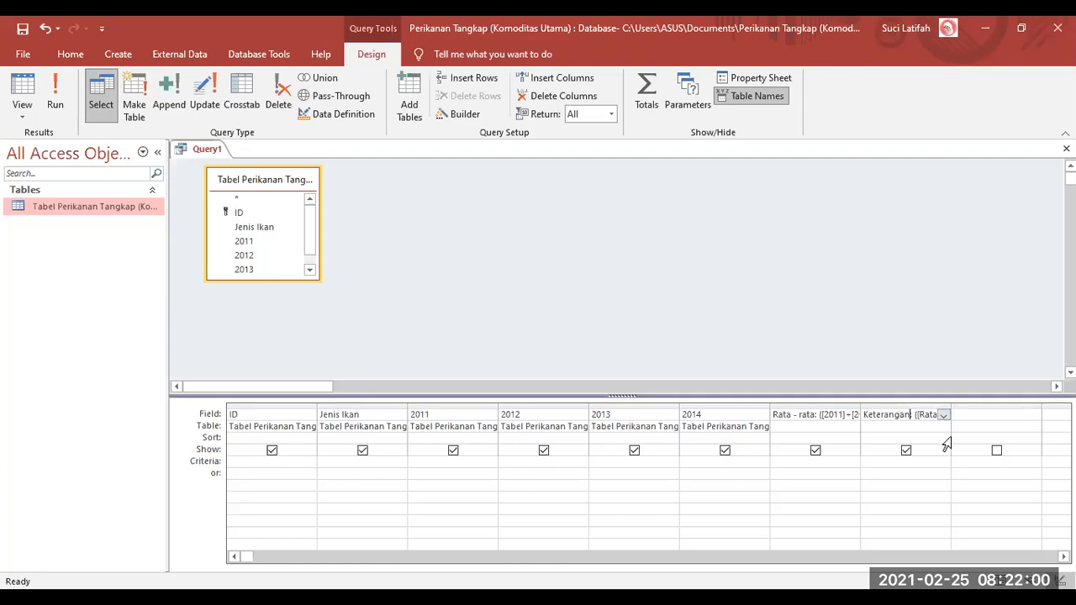
{"action": "key", "text": "Right"}
{"action": "key", "text": "Right"}
{"action": "key", "text": "Right"}
{"action": "key", "text": "Right"}
{"action": "key", "text": "Right"}
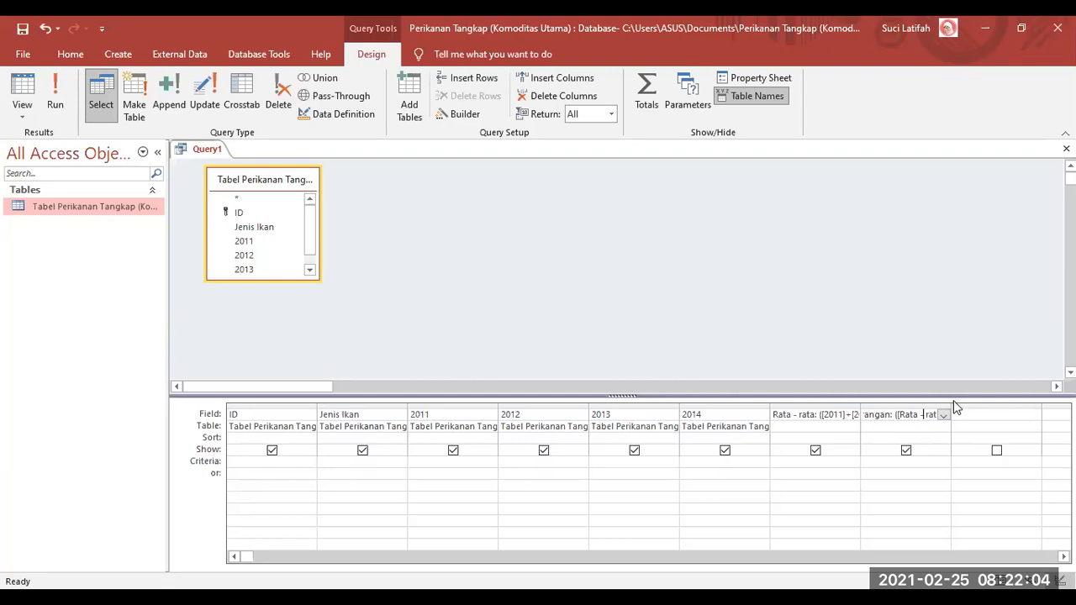
{"action": "left_click", "coordinate": [914, 425]}
{"action": "left_click", "coordinate": [914, 411]}
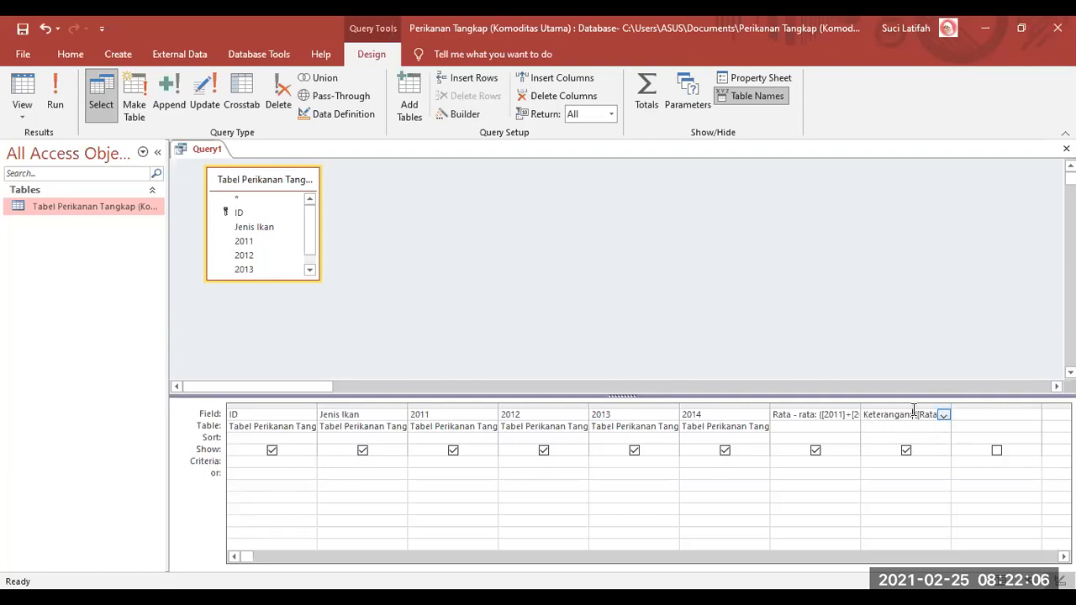
{"action": "right_click", "coordinate": [913, 412]}
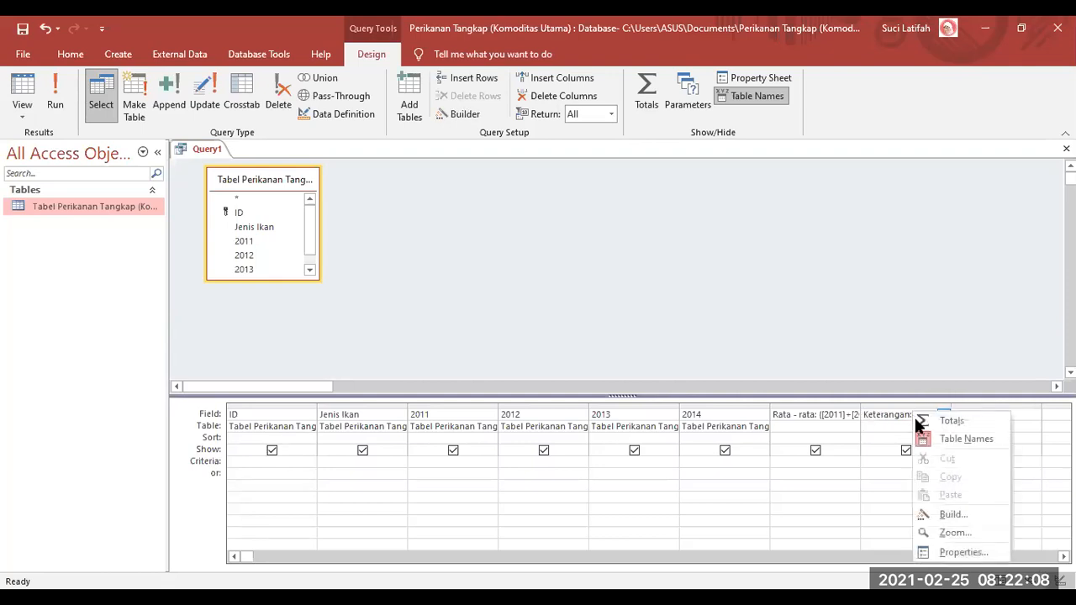
{"action": "left_click", "coordinate": [893, 412]}
{"action": "left_click_drag", "start_coordinate": [862, 414], "coordinate": [937, 414]}
{"action": "right_click", "coordinate": [920, 415]}
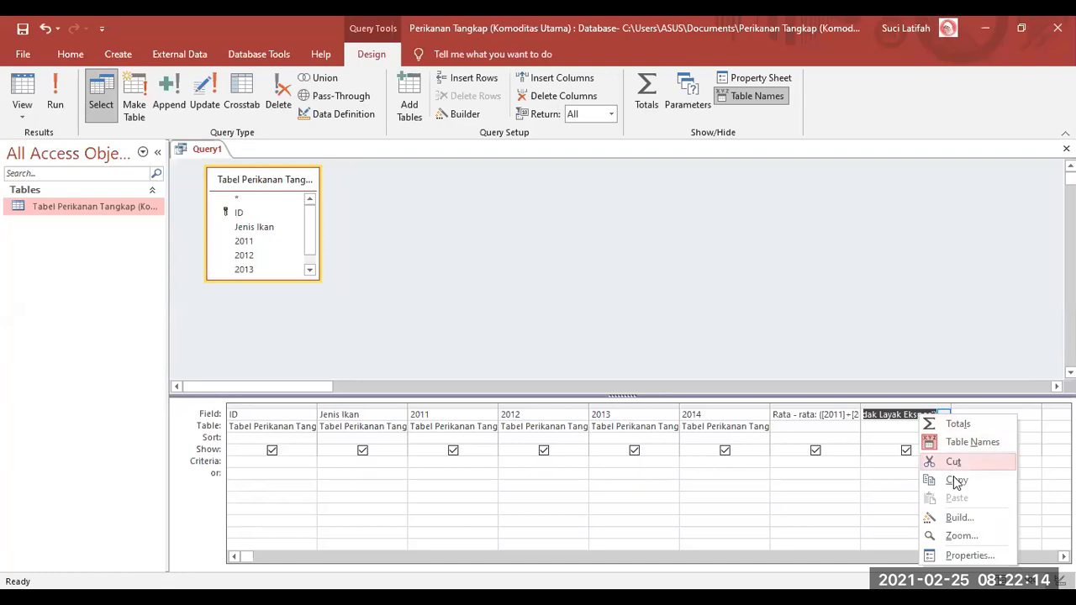
{"action": "key", "text": "Return"}
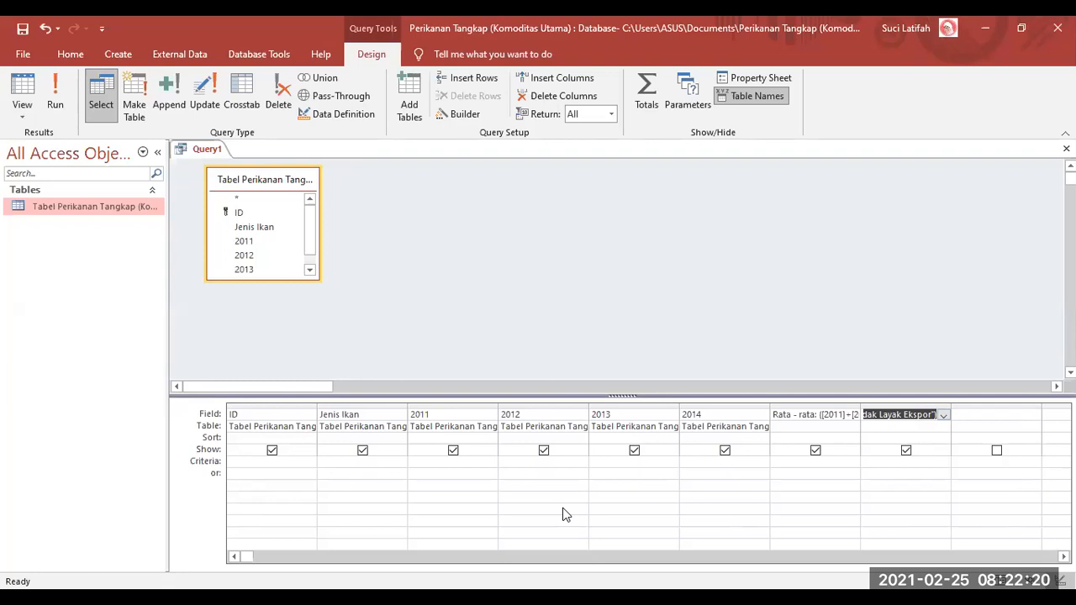
Switch to the Google Slides presentation in Chrome and start a new line below "dan lain - lain"
{"action": "key", "text": "alt+Tab"}
{"action": "key", "text": "Return"}
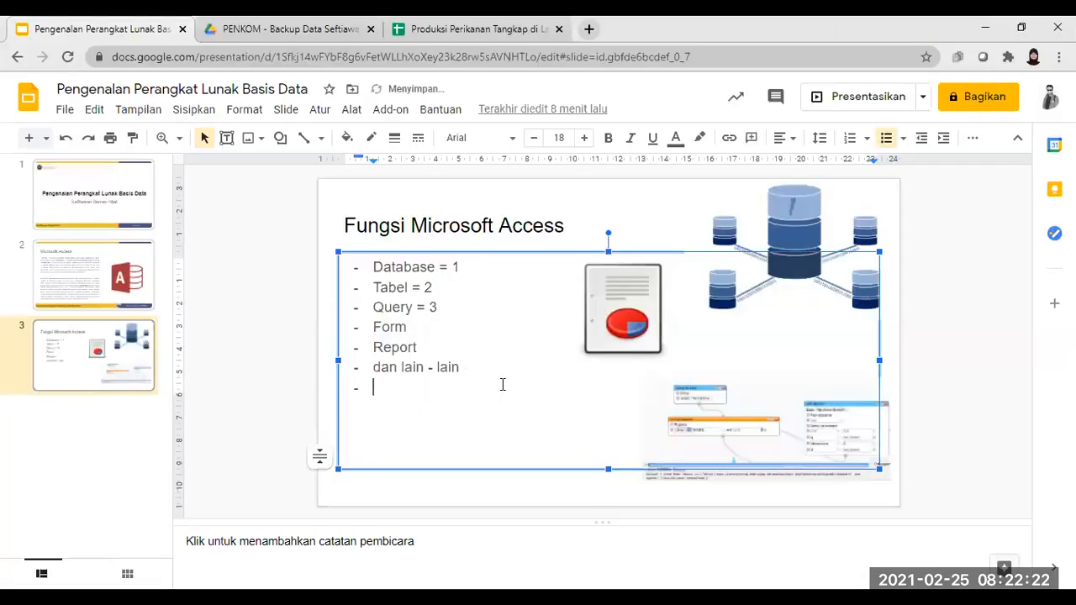
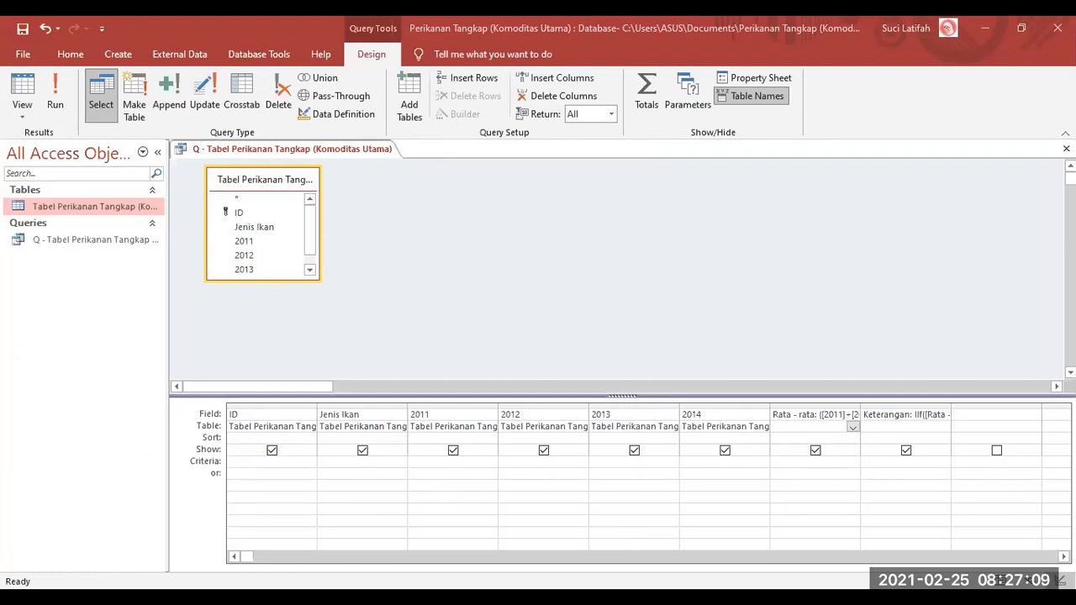
Switch to the Google Slides presentation and append "= 4" to the Form item in the Fungsi Microsoft Access list
{"action": "key", "text": "alt+Tab"}
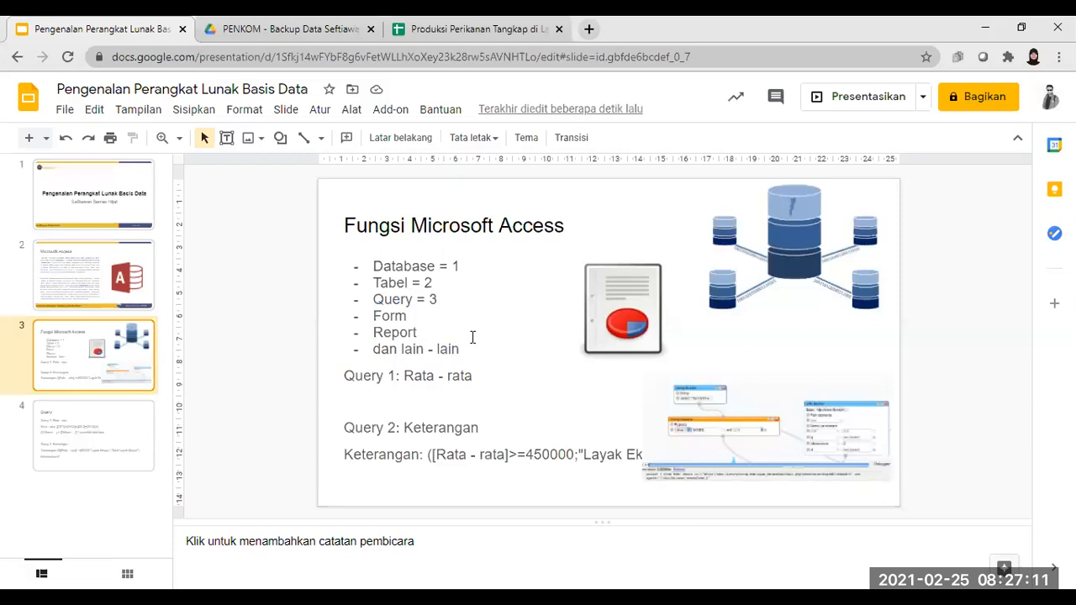
{"action": "left_click", "coordinate": [472, 337]}
{"action": "key", "text": "Up"}
{"action": "type", "text": "= 4"}
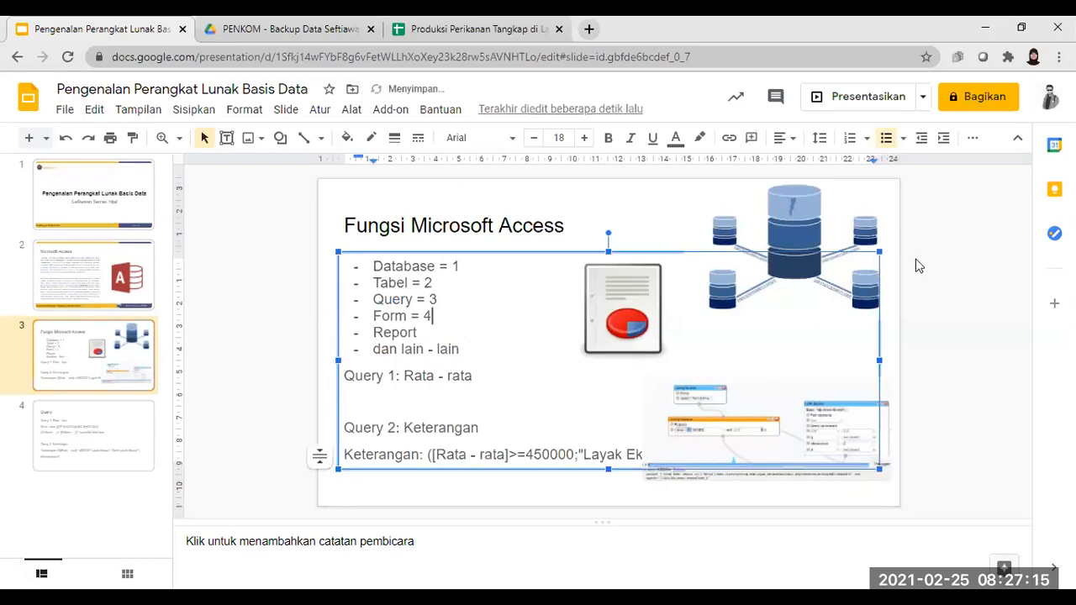
{"action": "left_click", "coordinate": [559, 475]}
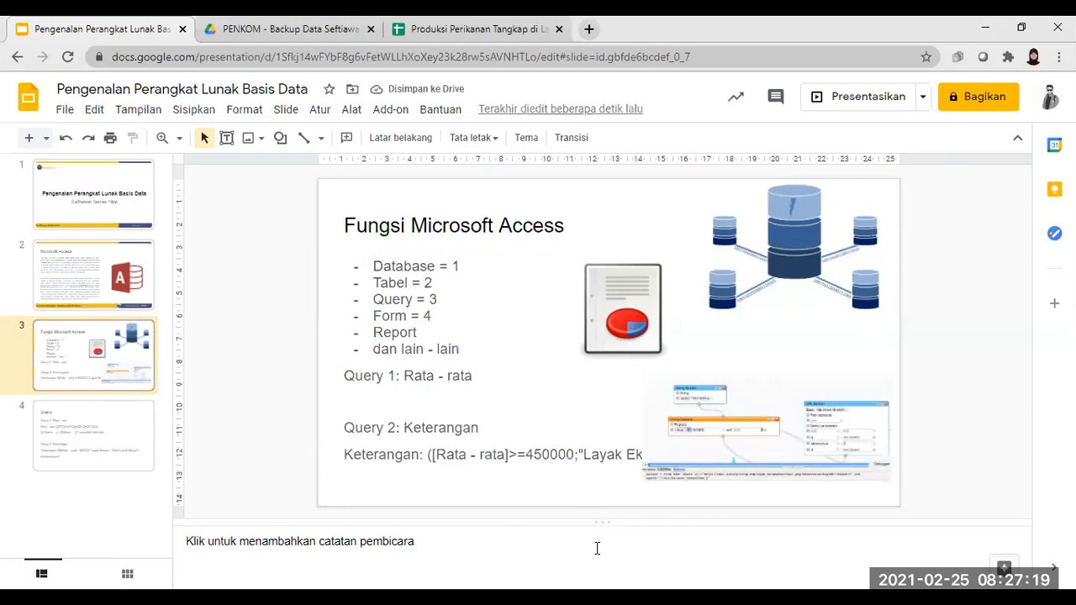
Switch to Access, close the open query design and create a form based on the Q - Tabel Perikanan Tangkap query
{"action": "key", "text": "alt+Tab"}
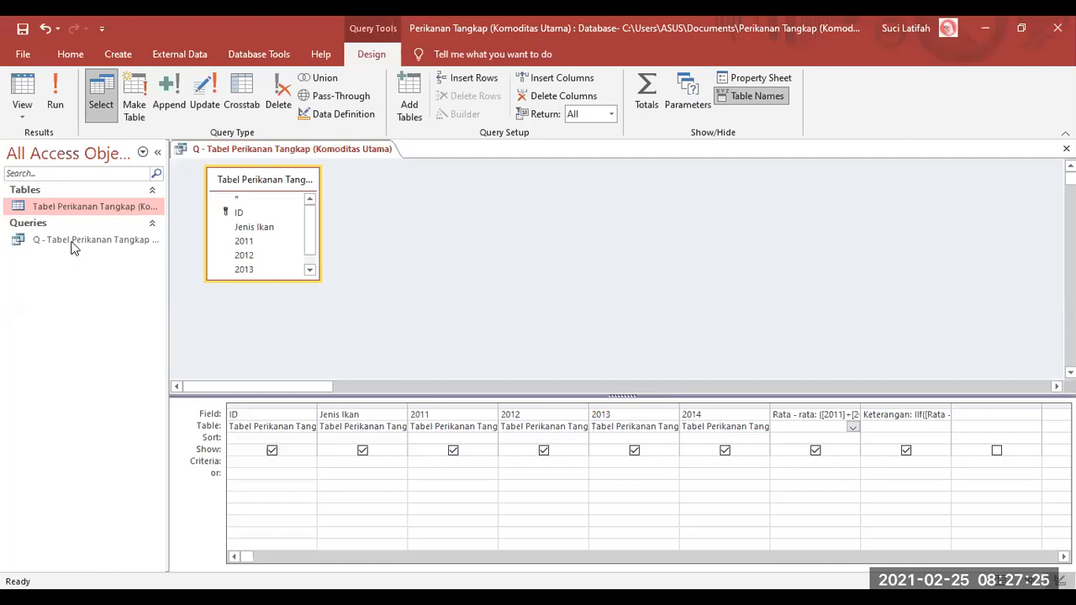
{"action": "key", "text": "ctrl+w"}
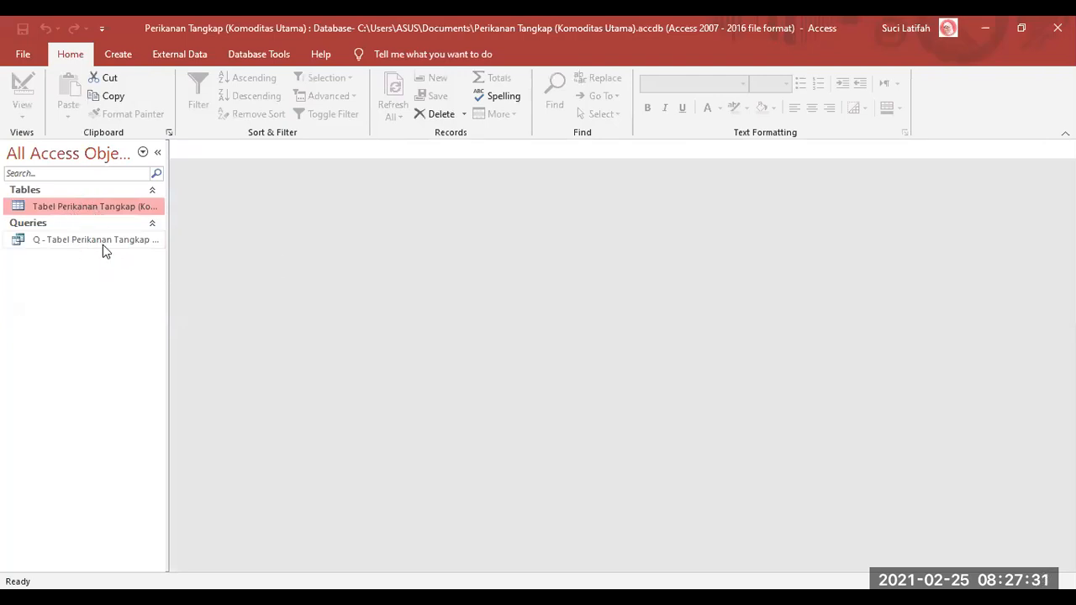
{"action": "left_click", "coordinate": [103, 245]}
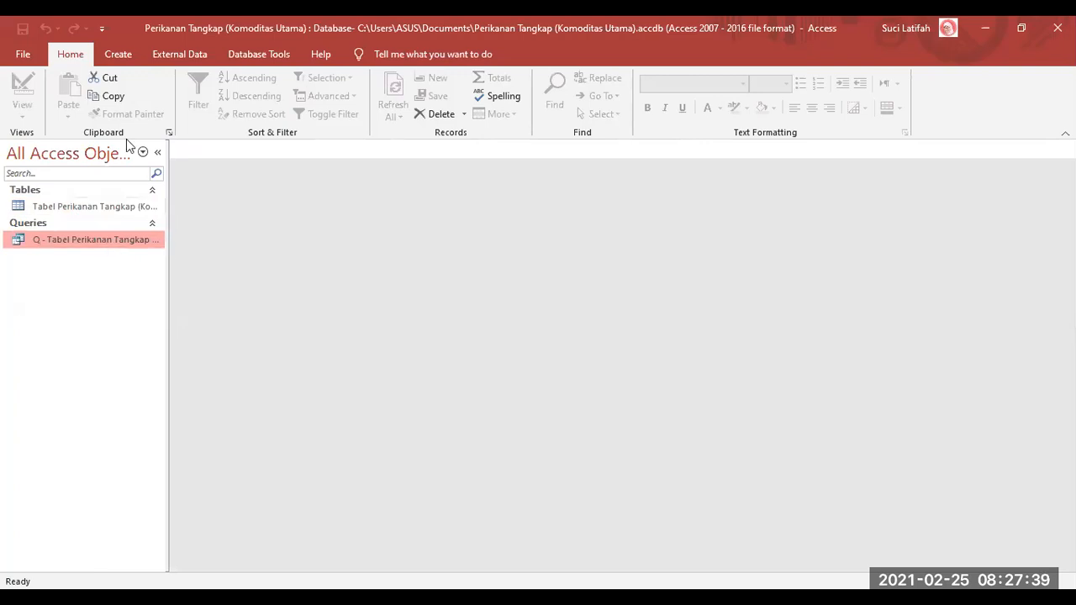
{"action": "left_click", "coordinate": [116, 59]}
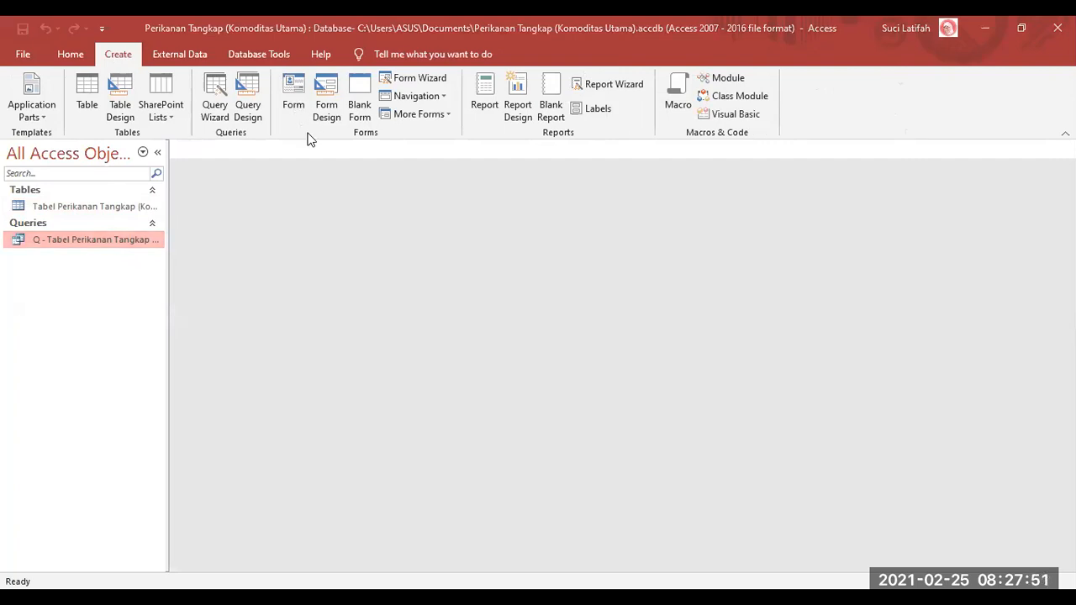
{"action": "left_click", "coordinate": [297, 108]}
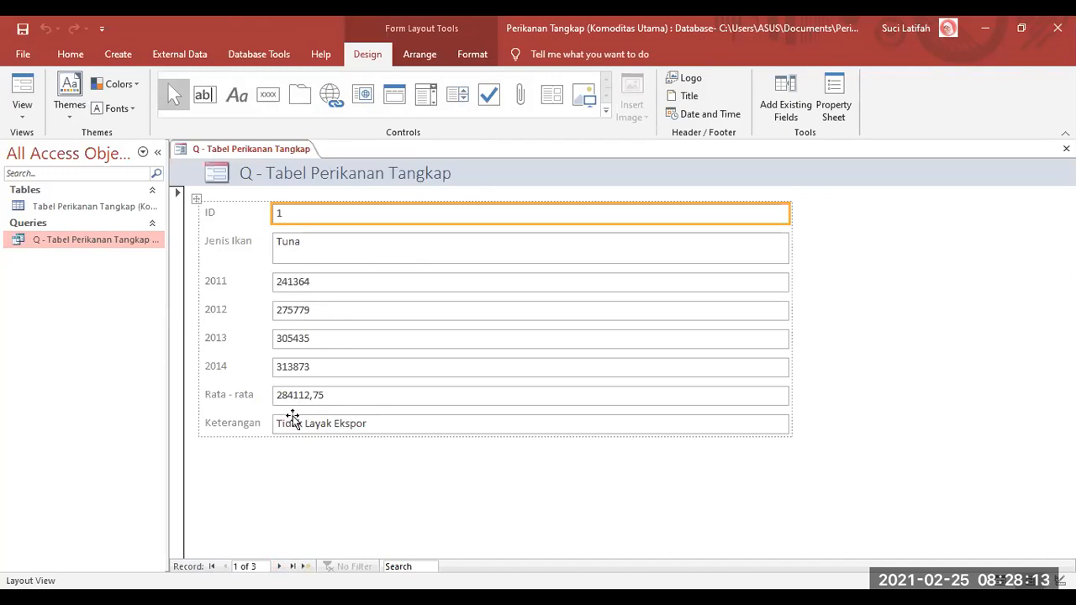
Browse through the records of the new form and examine the Keterangan field for each fish type
{"action": "left_click", "coordinate": [295, 423]}
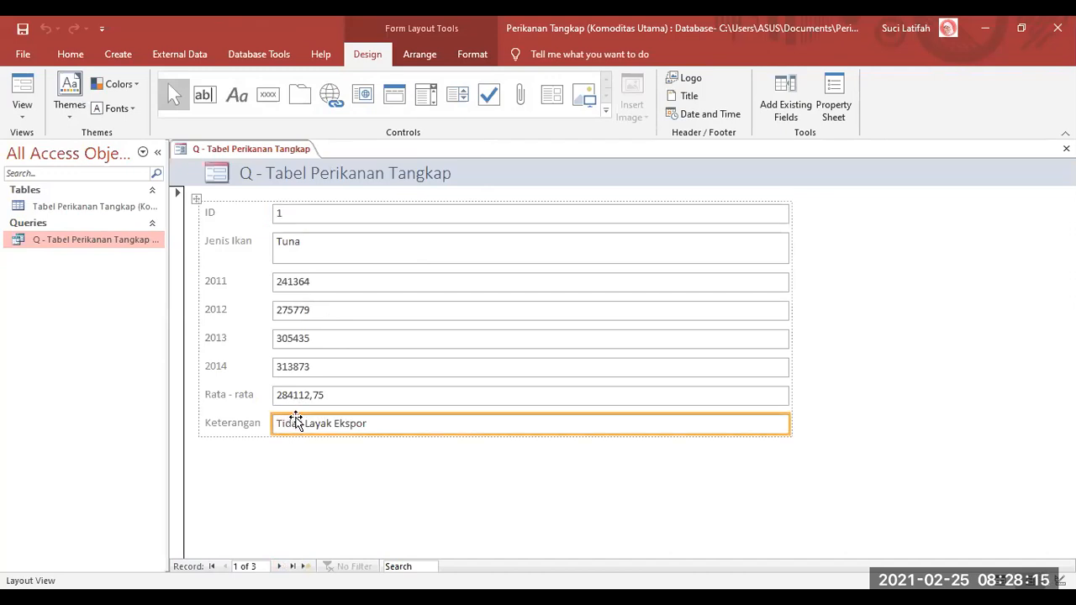
{"action": "left_click", "coordinate": [280, 565]}
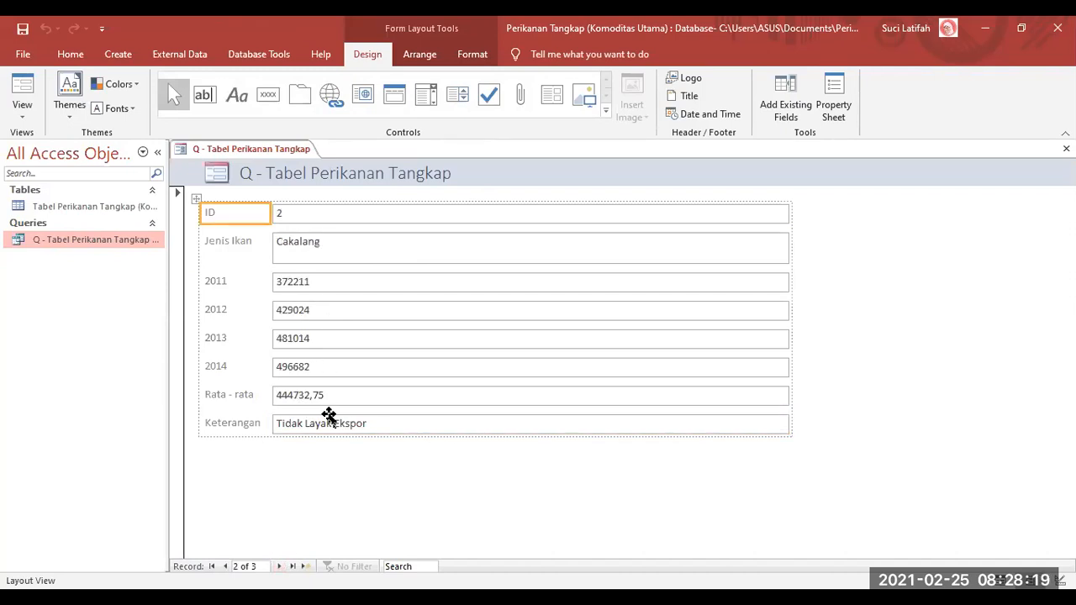
{"action": "left_click", "coordinate": [317, 434]}
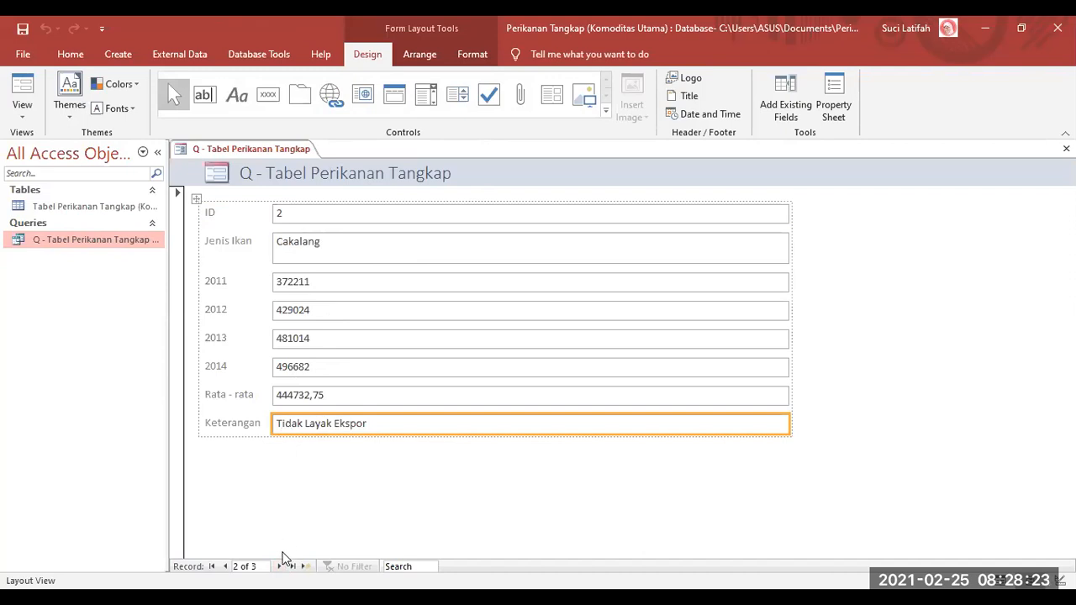
{"action": "left_click", "coordinate": [279, 565]}
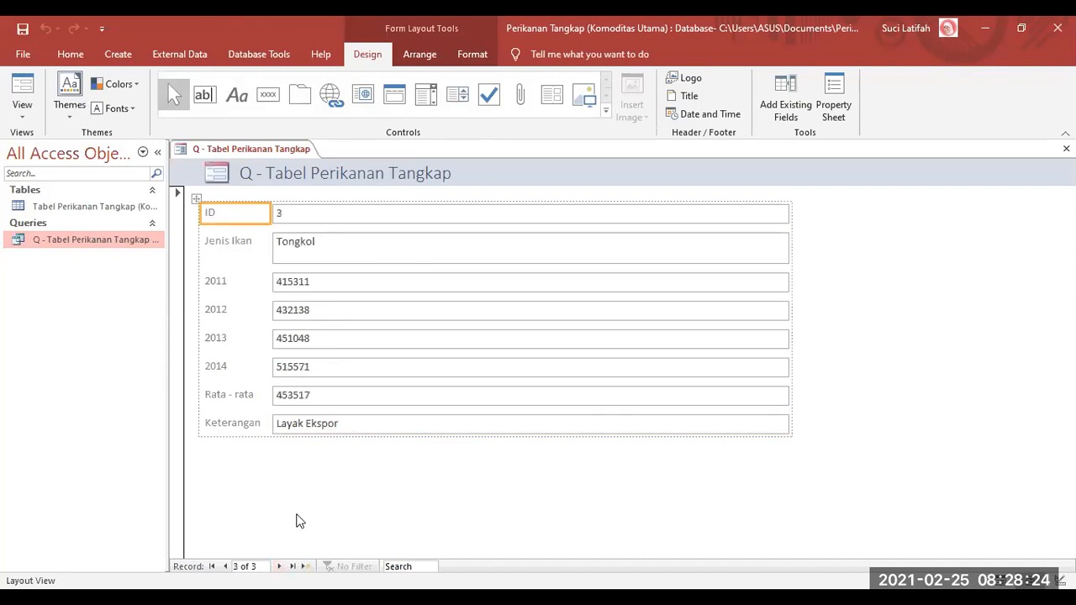
Examine the form's records and the blank new record in Layout View and Form View
{"action": "left_click", "coordinate": [302, 403]}
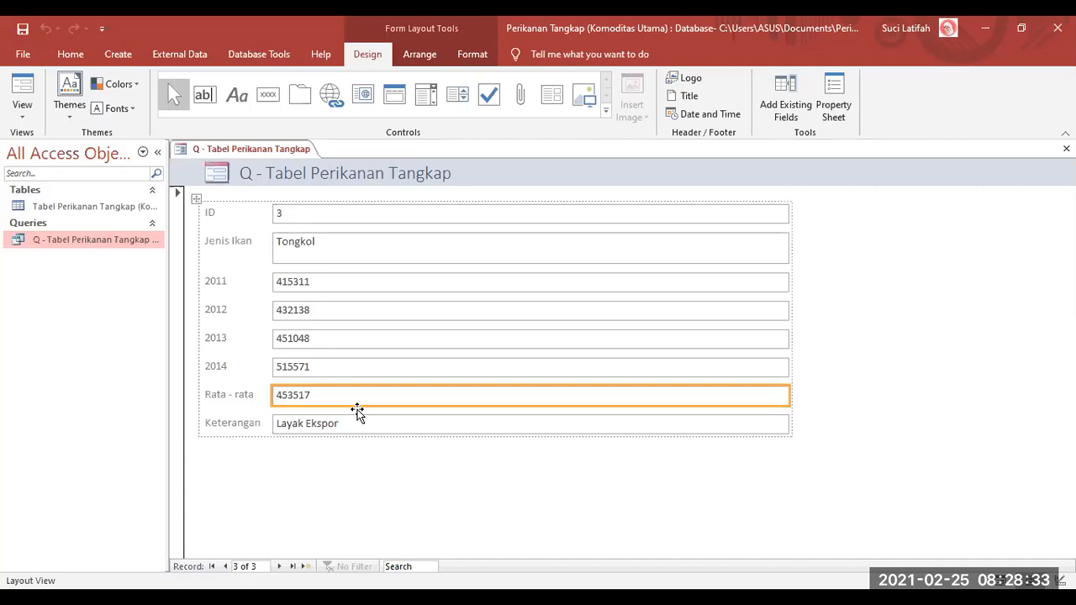
{"action": "key", "text": "ctrl+plus"}
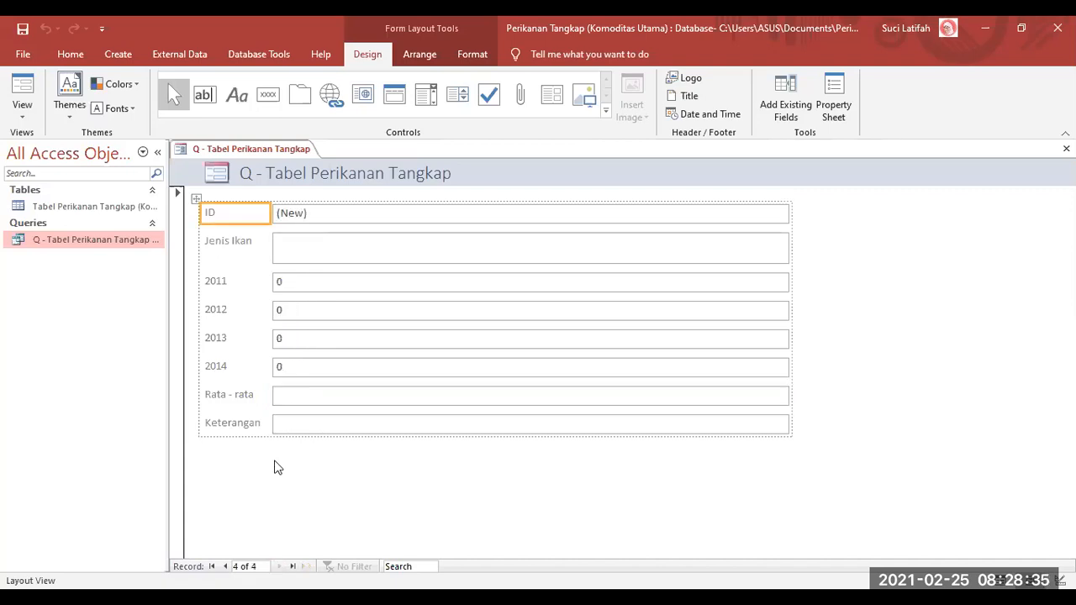
{"action": "left_click", "coordinate": [224, 567]}
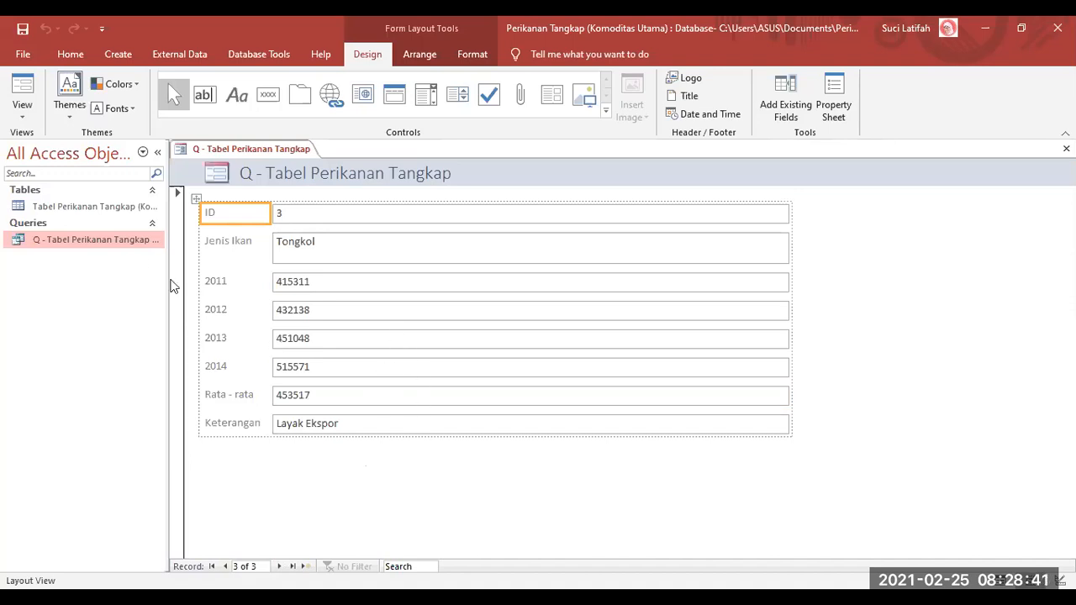
{"action": "left_click", "coordinate": [27, 122]}
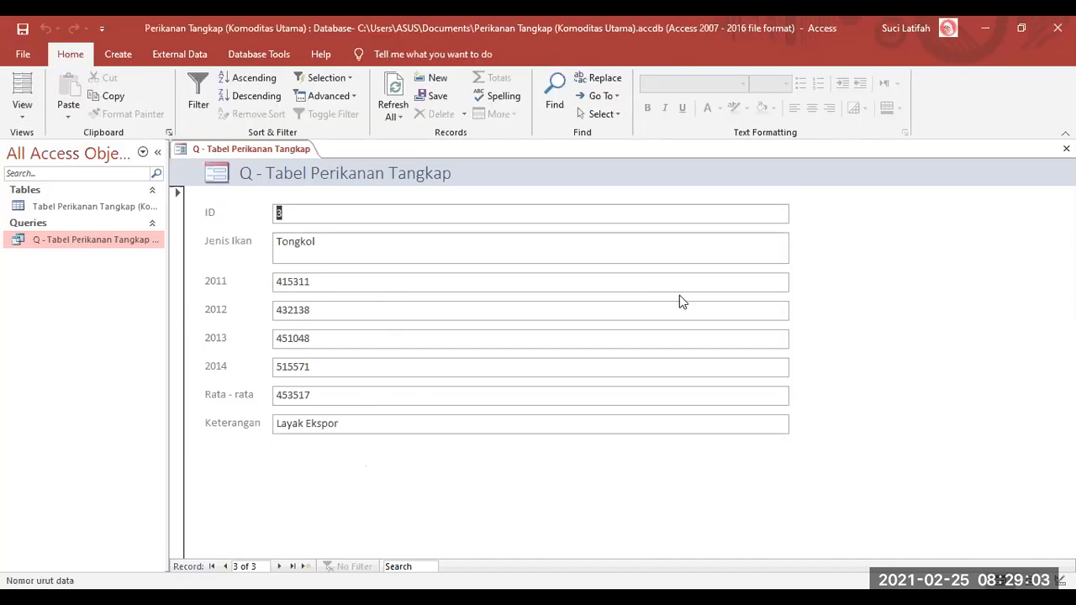
{"action": "left_click", "coordinate": [282, 566]}
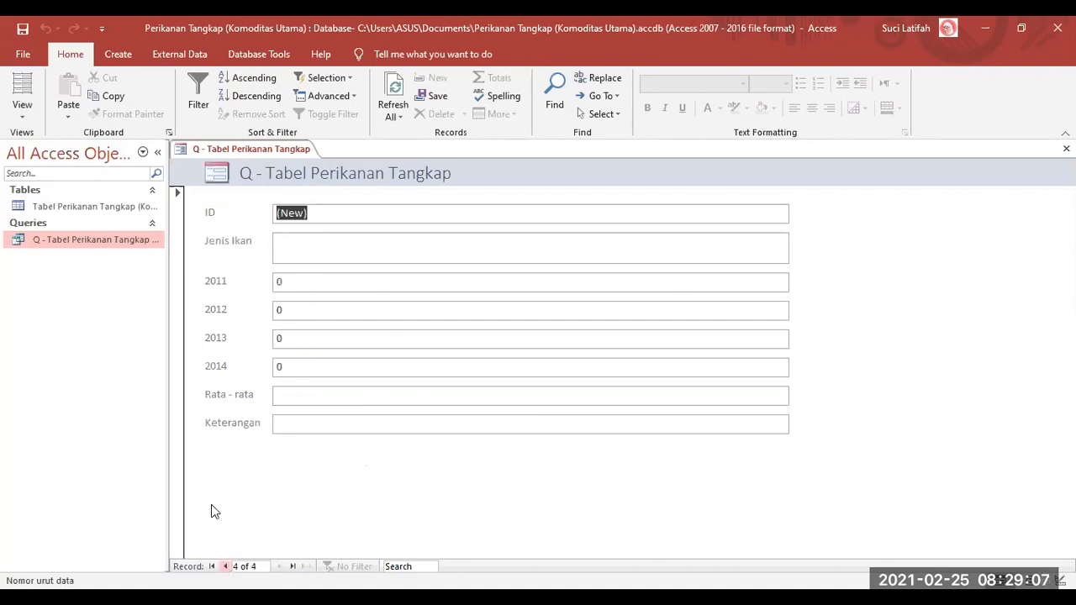
Return the form to Layout View and narrow all its data fields to less than half their width
{"action": "left_click", "coordinate": [25, 112]}
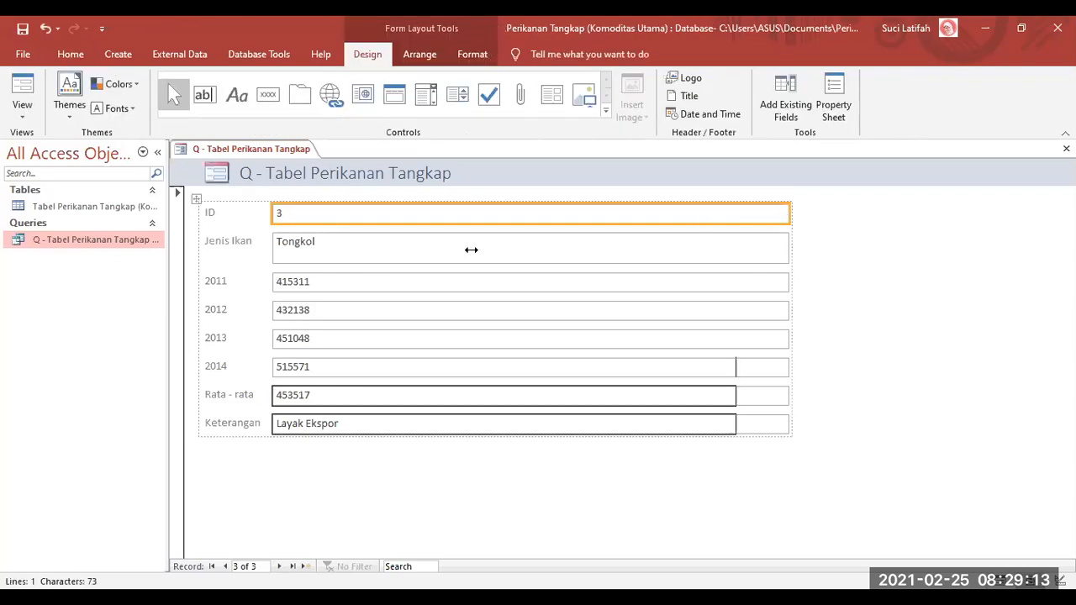
{"action": "left_click_drag", "start_coordinate": [488, 243], "coordinate": [488, 243]}
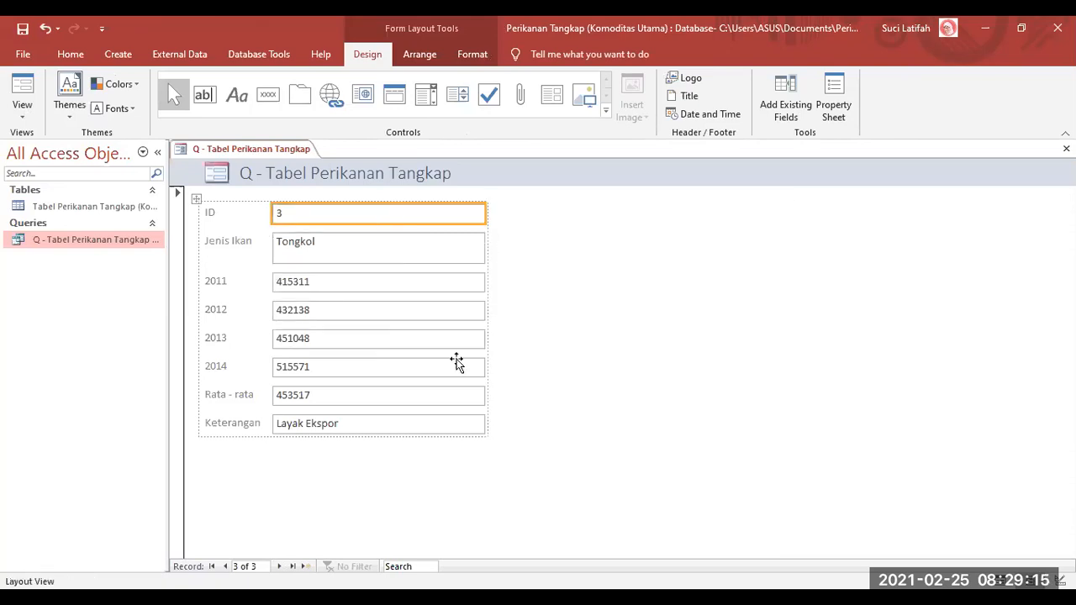
Compare the form in Design, Form and Layout views and examine the Design, Arrange and Format tools available for it
{"action": "left_click", "coordinate": [22, 105]}
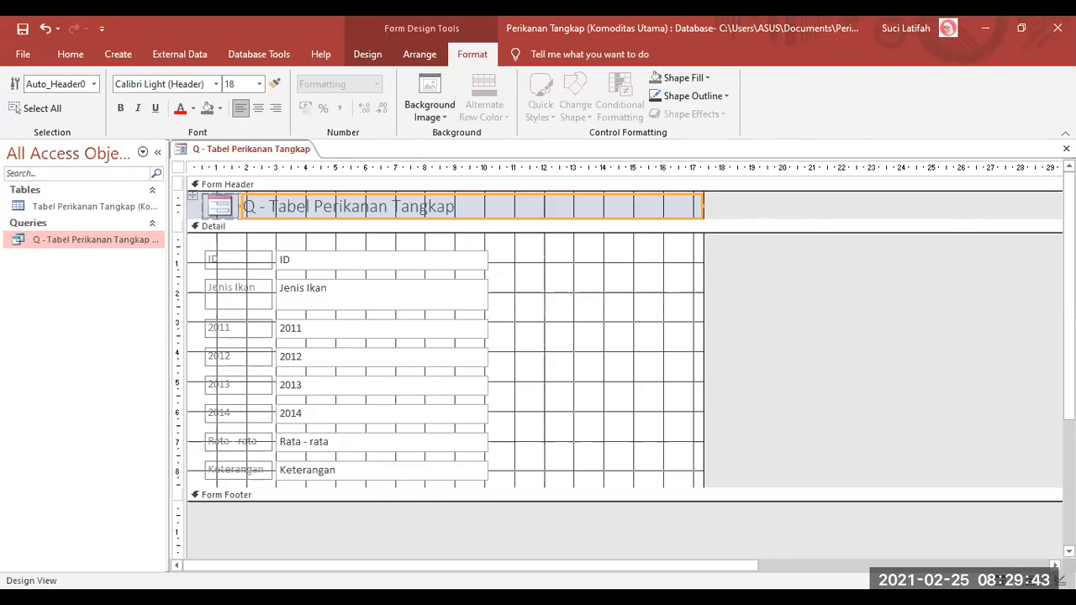
{"action": "key", "text": "F5"}
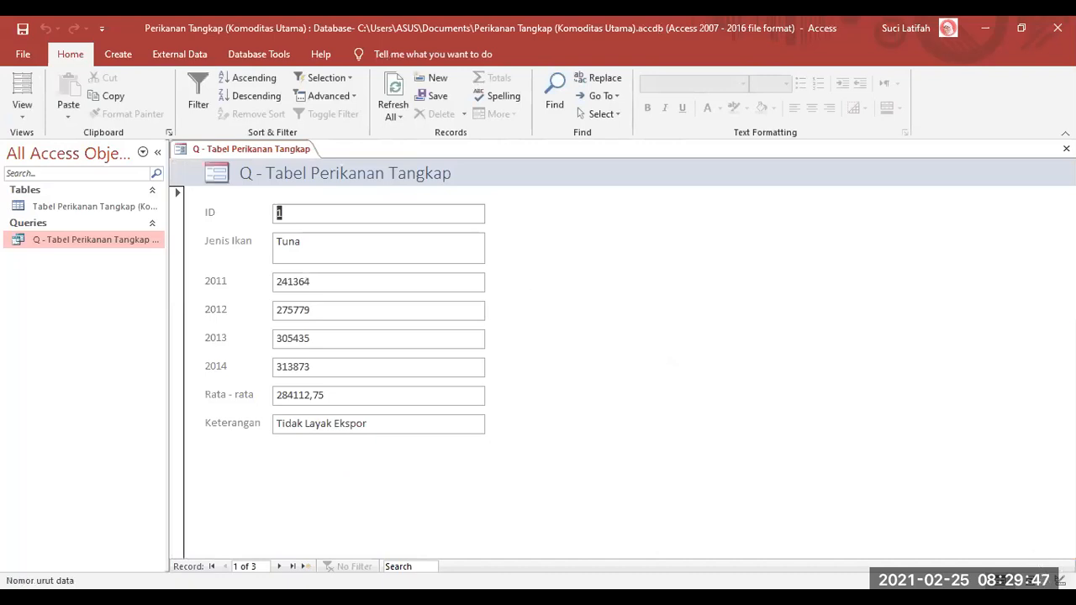
{"action": "left_click", "coordinate": [1046, 579]}
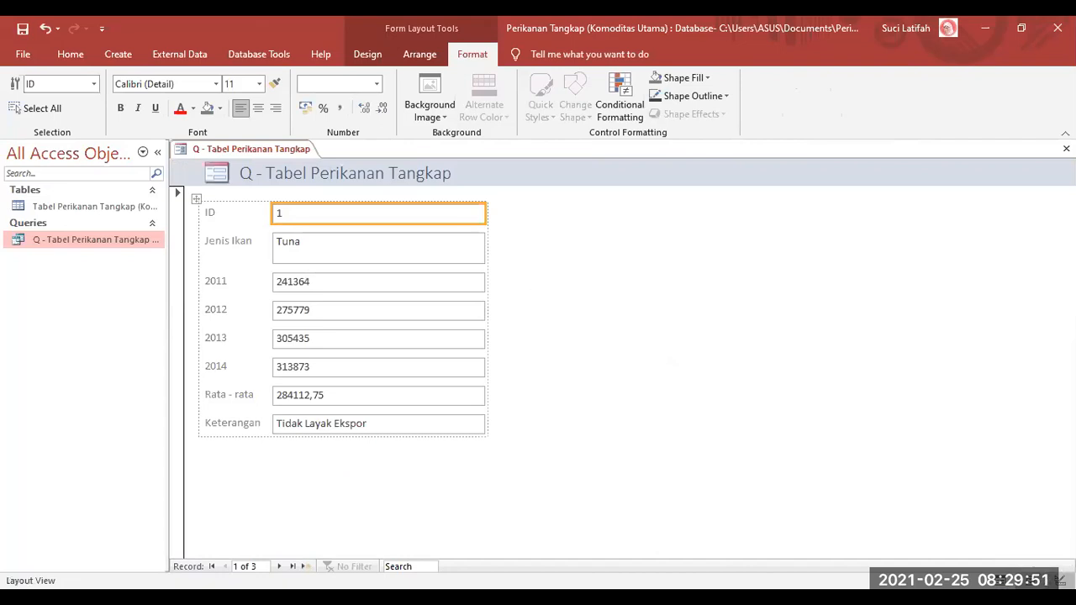
{"action": "left_click", "coordinate": [1061, 580]}
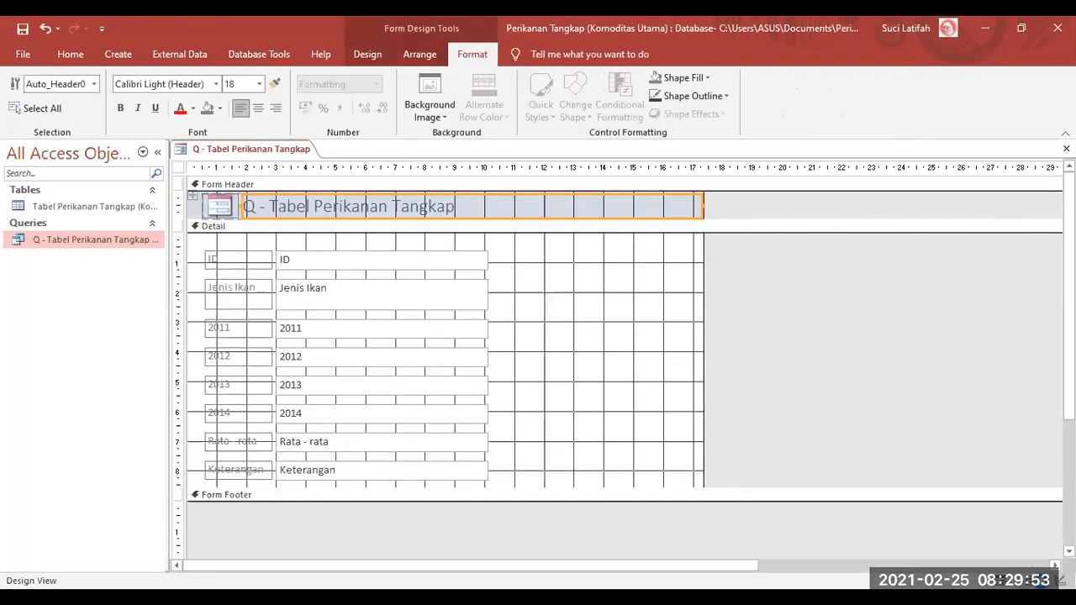
{"action": "left_click", "coordinate": [1045, 580]}
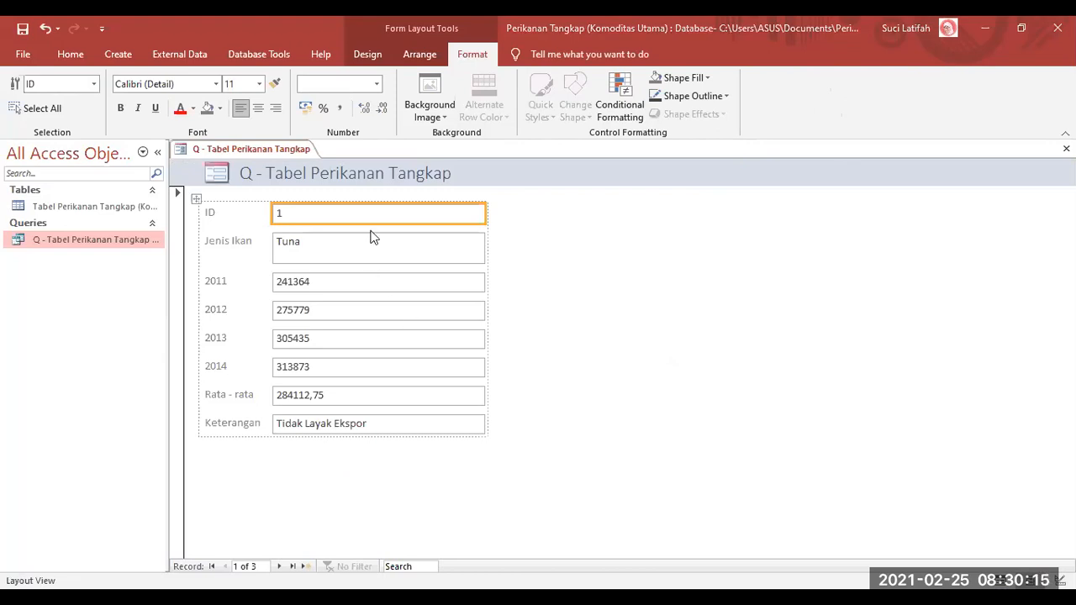
{"action": "left_click", "coordinate": [370, 55]}
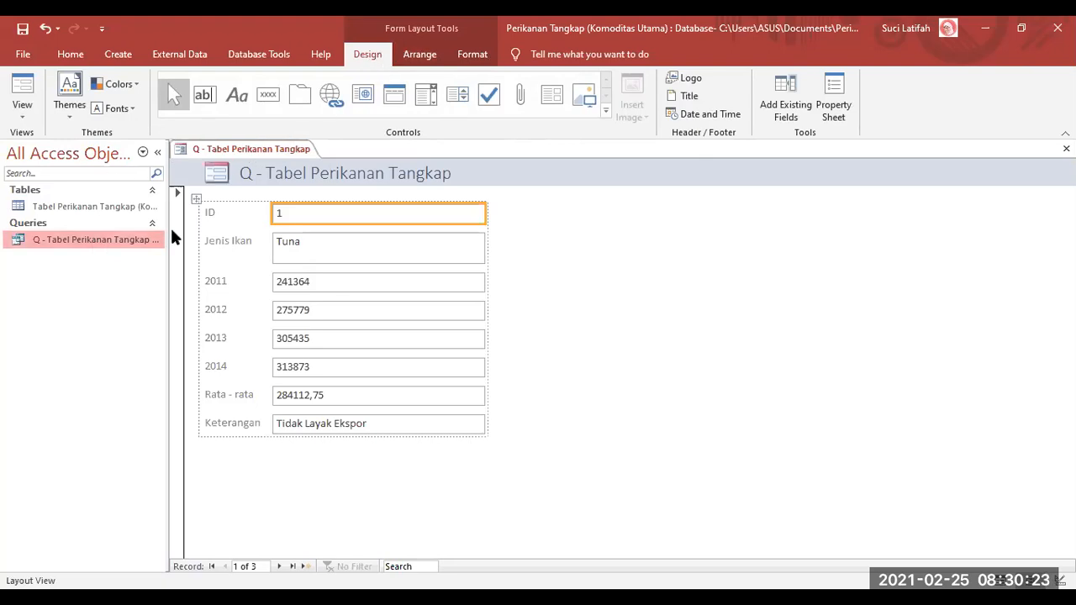
{"action": "left_click", "coordinate": [424, 54]}
{"action": "left_click", "coordinate": [463, 54]}
{"action": "left_click", "coordinate": [372, 54]}
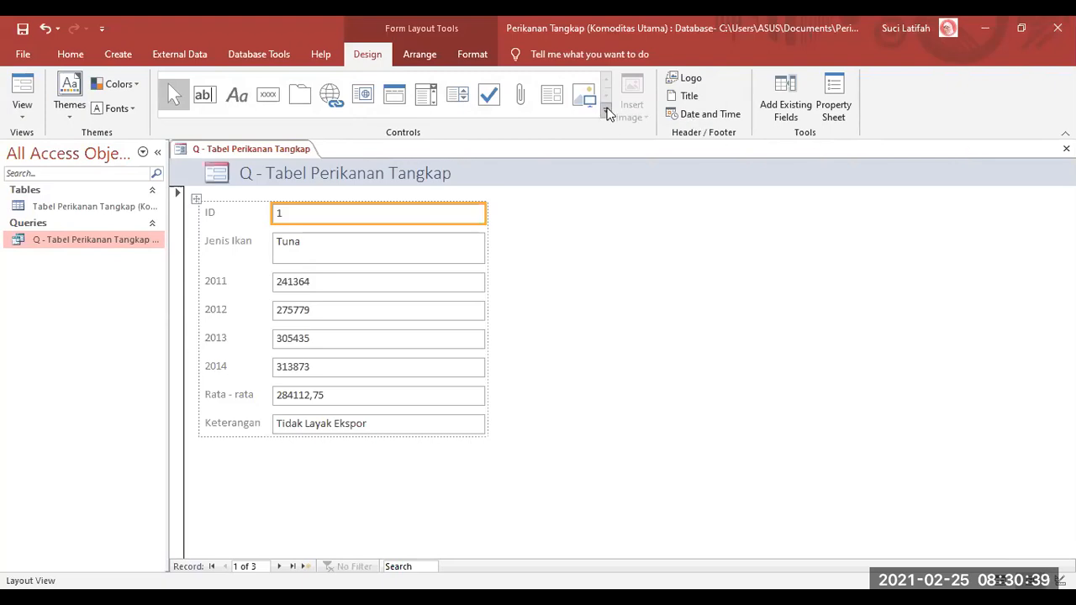
Try to add a command button with the default Find Next action to the form in Layout View
{"action": "left_click", "coordinate": [606, 110]}
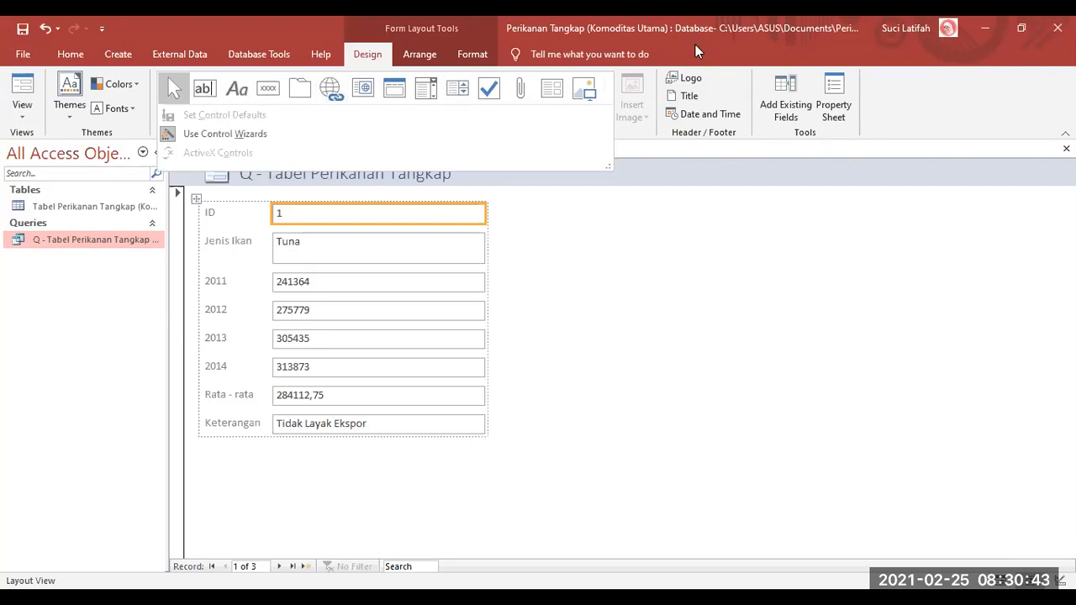
{"action": "left_click", "coordinate": [267, 97]}
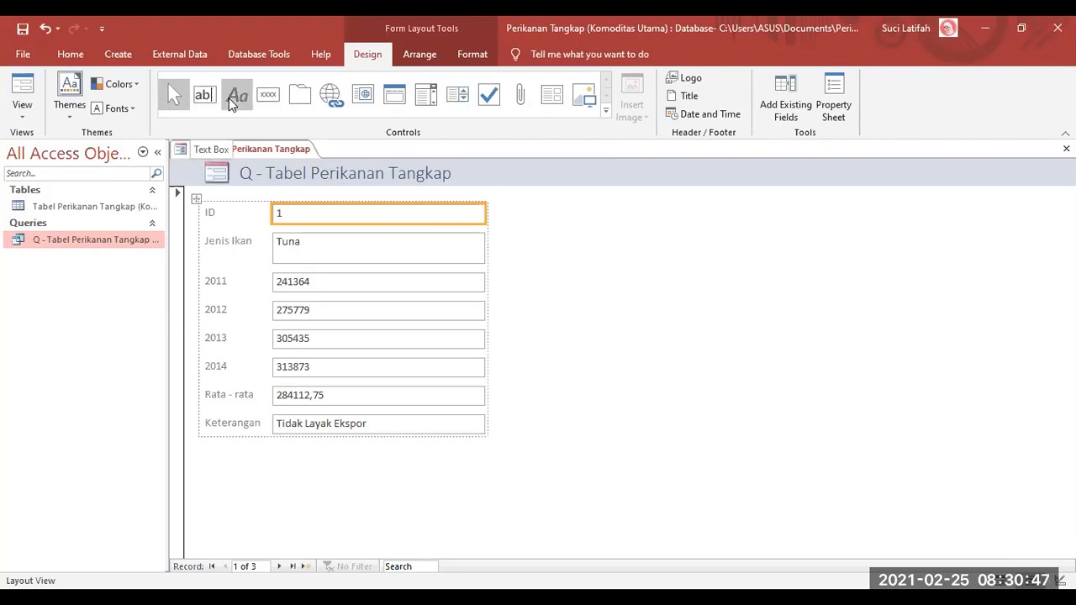
{"action": "left_click", "coordinate": [274, 97]}
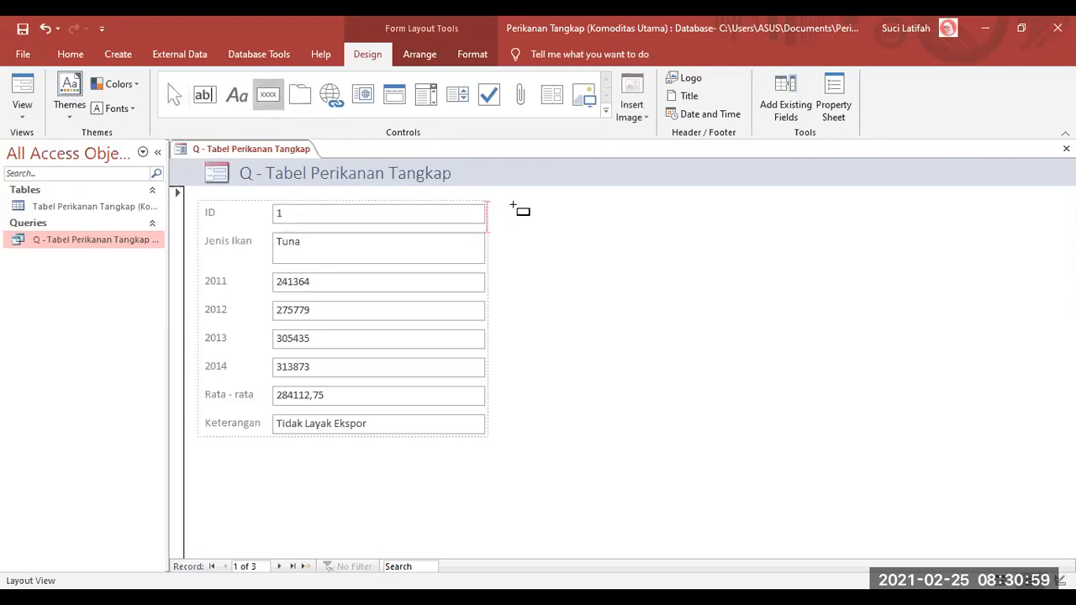
{"action": "left_click", "coordinate": [568, 234]}
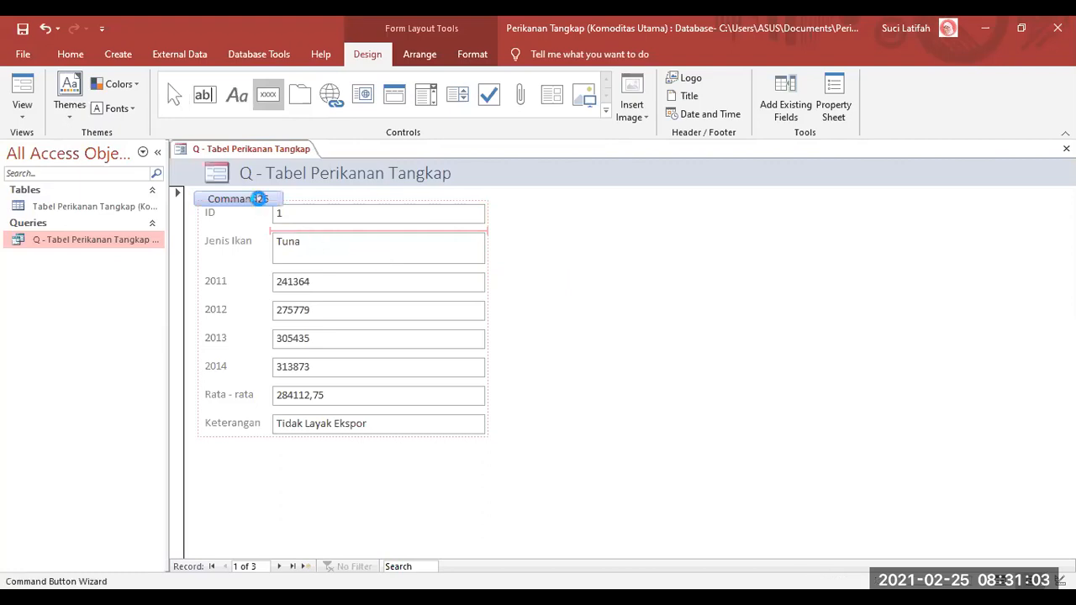
{"action": "left_click", "coordinate": [684, 353]}
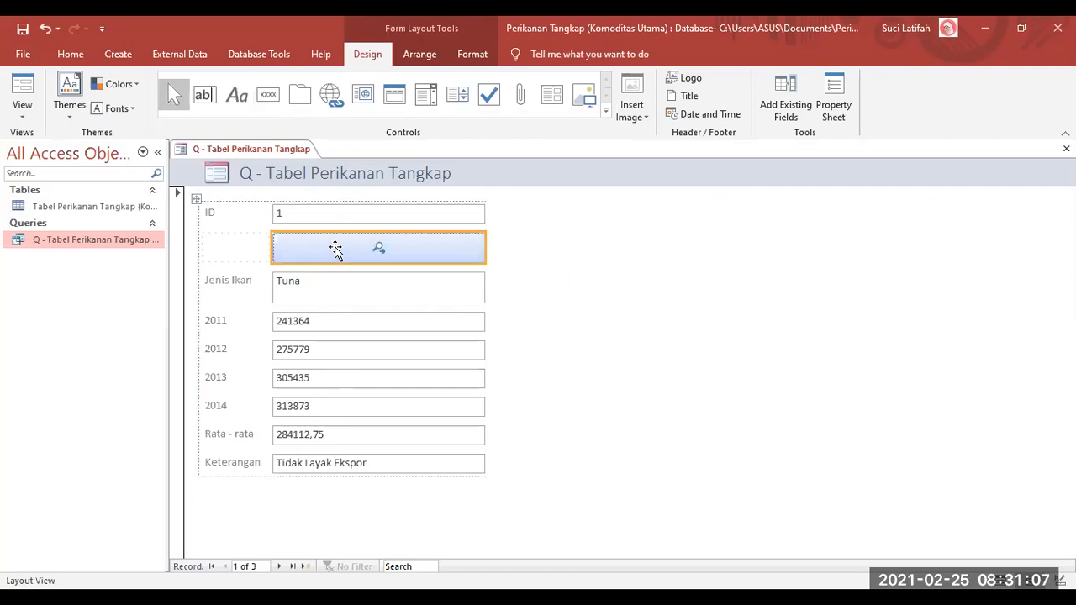
Delete the command button and the empty row it left between the ID and Jenis Ikan fields
{"action": "right_click", "coordinate": [335, 248]}
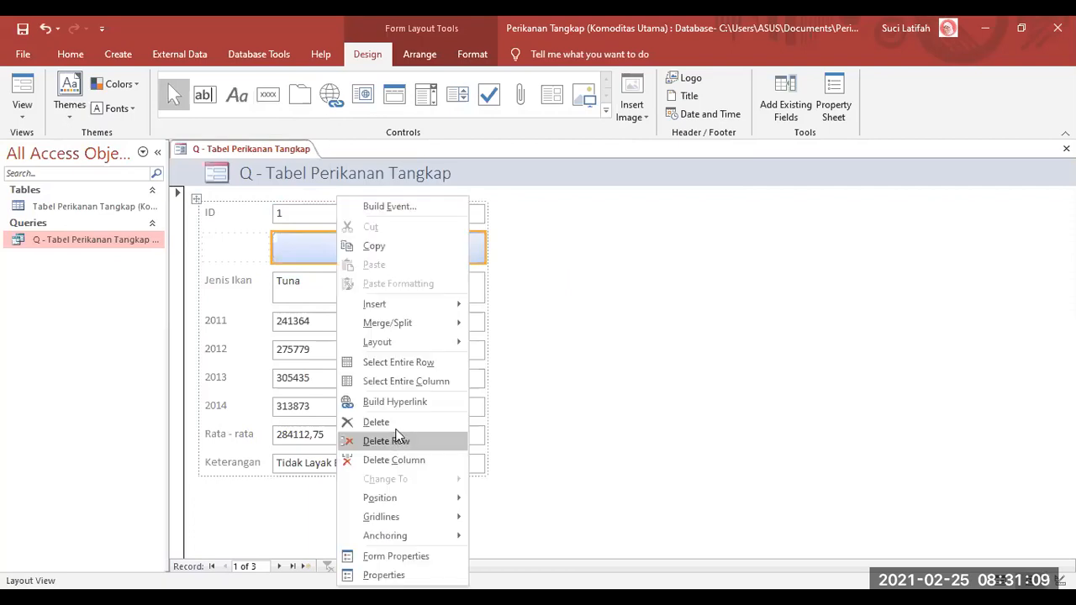
{"action": "left_click", "coordinate": [406, 423]}
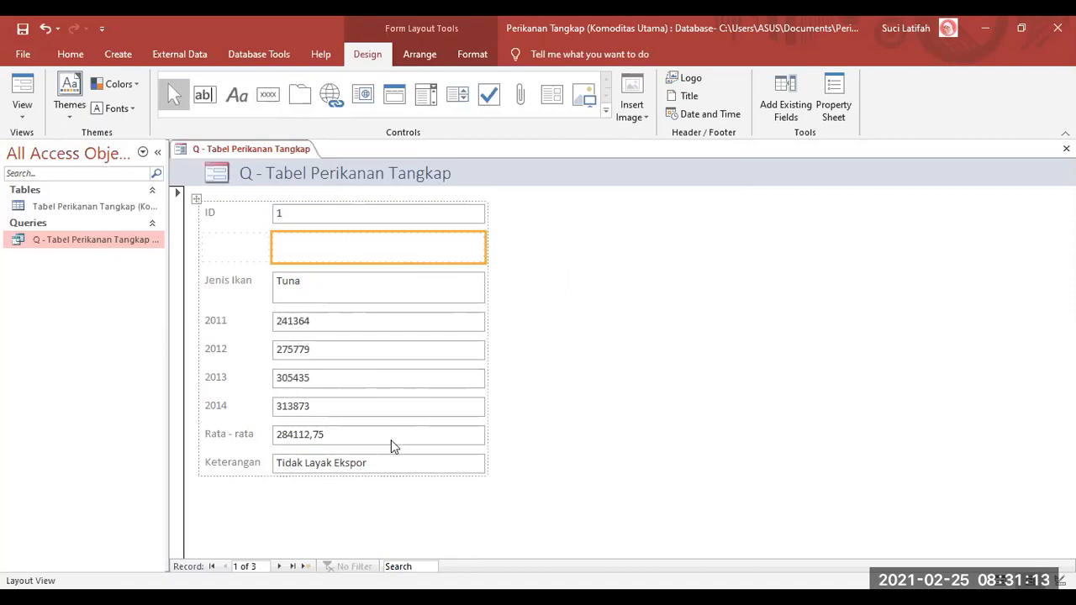
{"action": "key", "text": "shift+F10"}
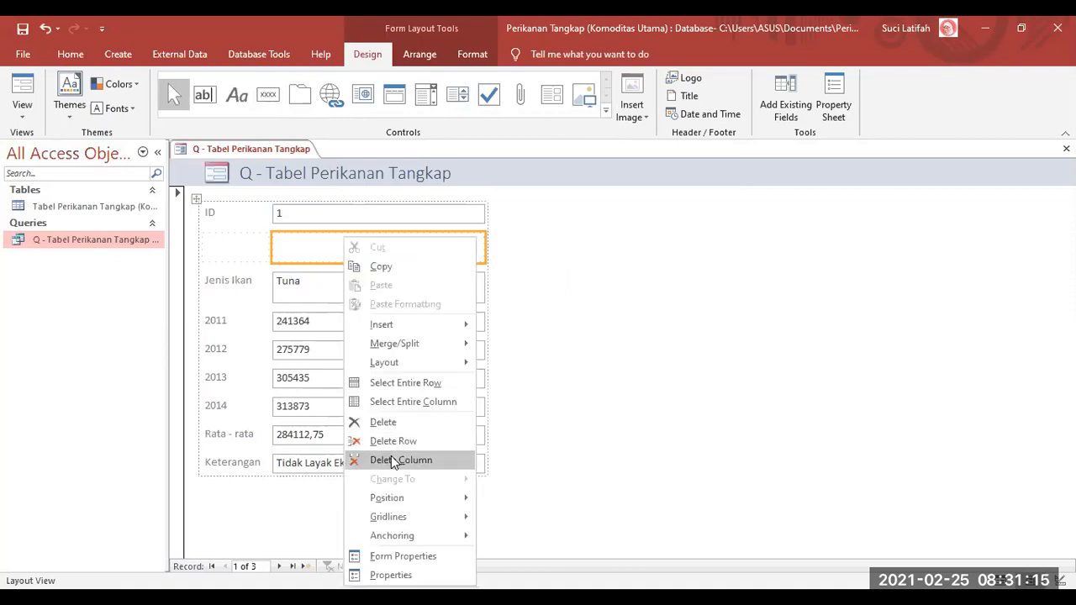
{"action": "left_click", "coordinate": [391, 460]}
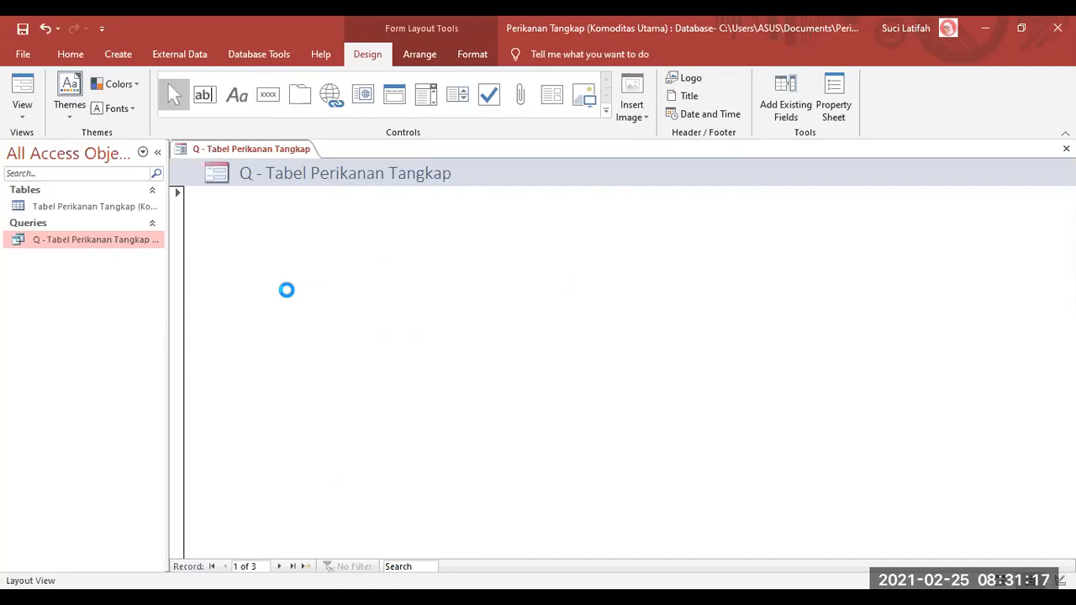
{"action": "key", "text": "ctrl+z"}
{"action": "left_click", "coordinate": [308, 255]}
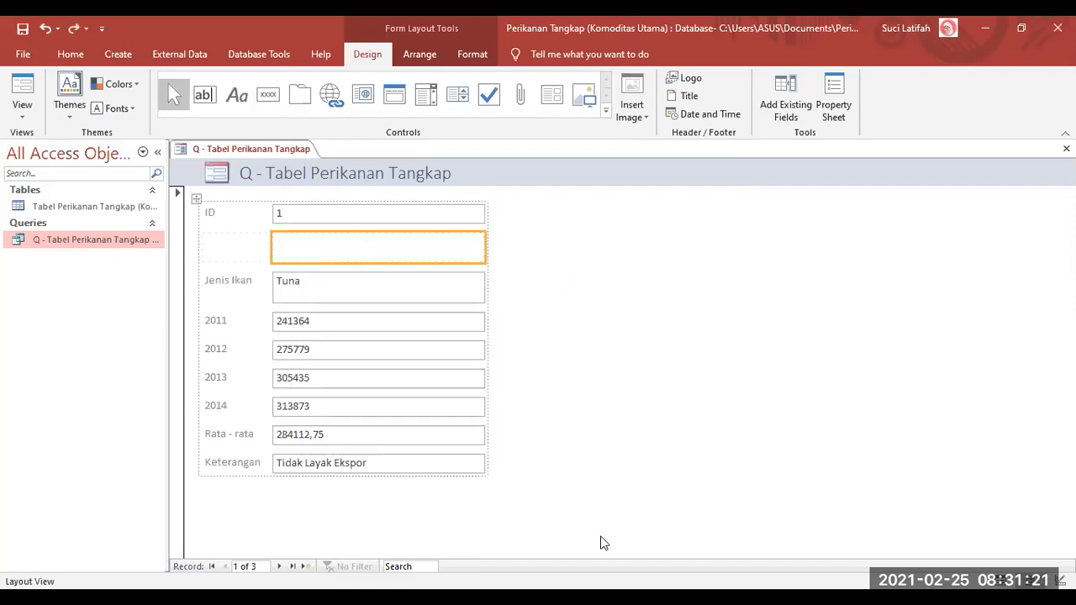
{"action": "key", "text": "Delete"}
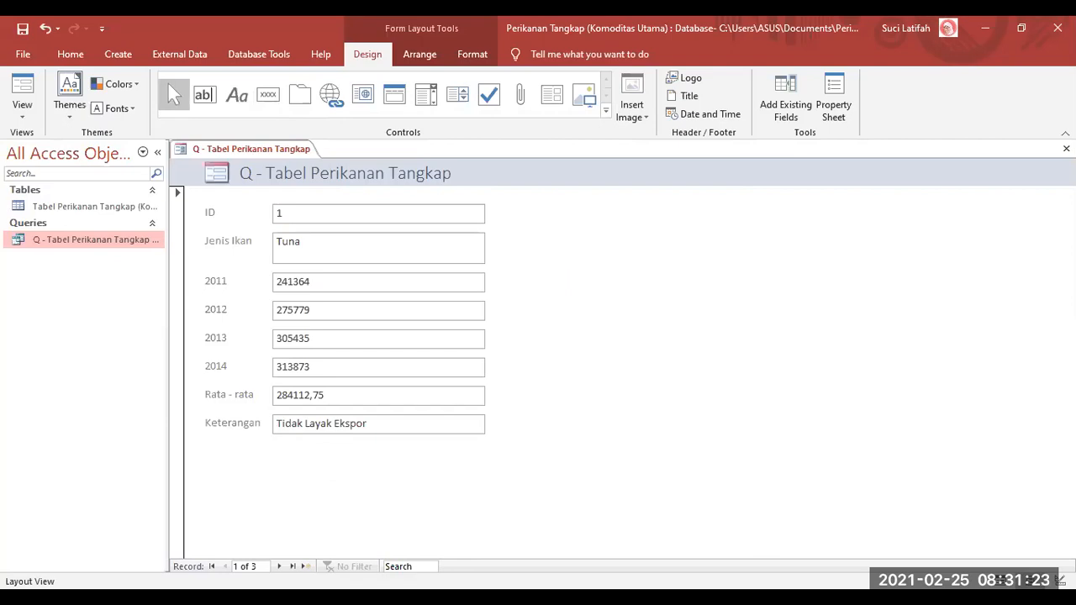
In Design View, place a command button beside the ID field and assign it the Record Navigation action Go To Last Record
{"action": "left_click", "coordinate": [1061, 580]}
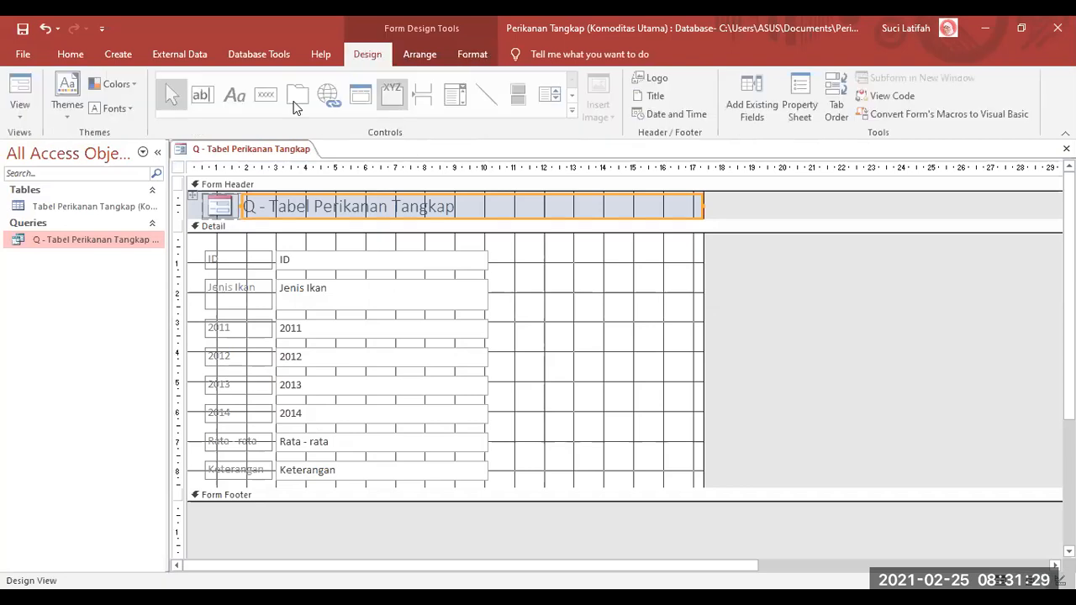
{"action": "left_click", "coordinate": [267, 96]}
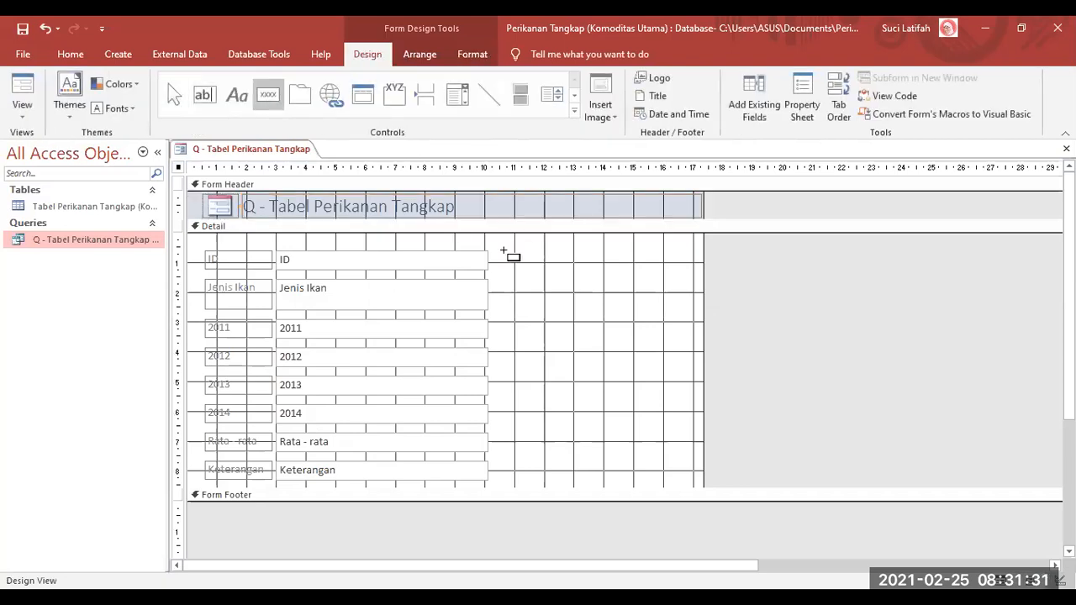
{"action": "left_click_drag", "start_coordinate": [537, 262], "coordinate": [559, 268]}
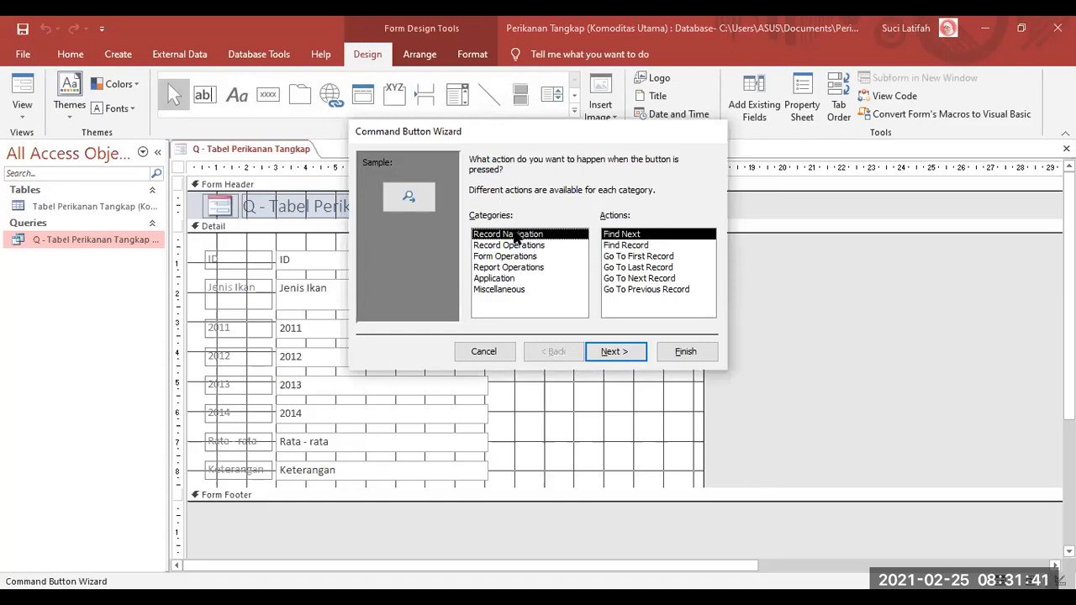
{"action": "left_click", "coordinate": [638, 247]}
{"action": "left_click", "coordinate": [643, 256]}
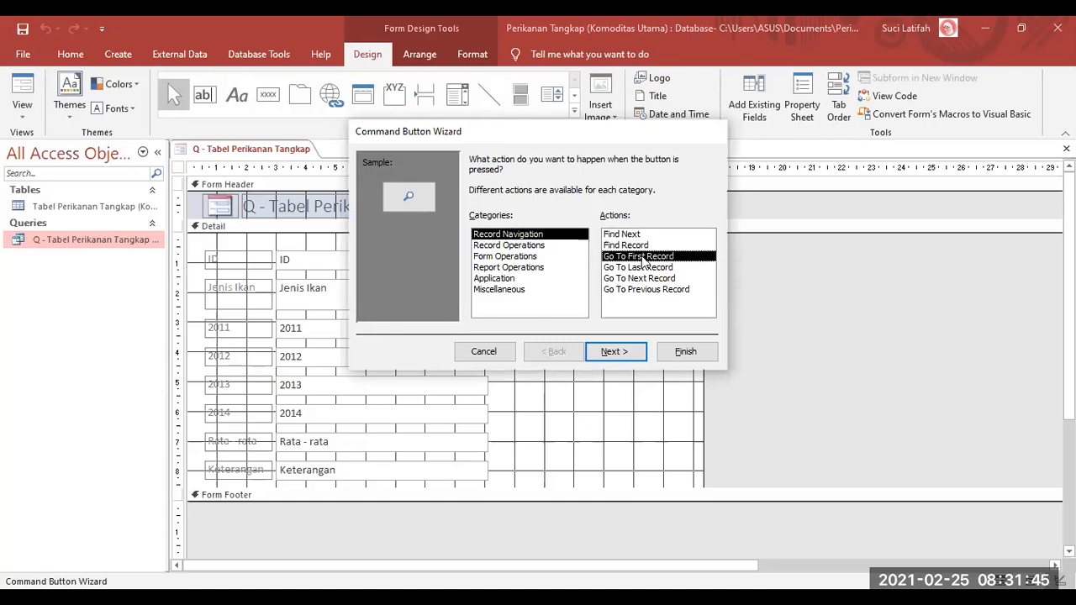
{"action": "left_click", "coordinate": [658, 268]}
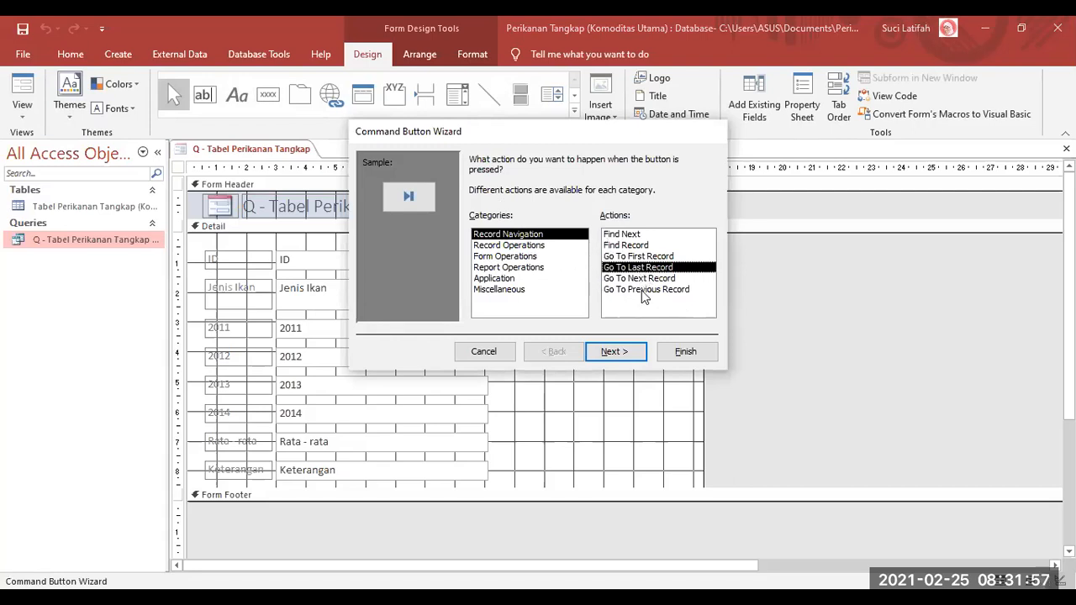
Compare the text and picture options for the command button and choose the Go To Last picture
{"action": "left_click", "coordinate": [639, 355]}
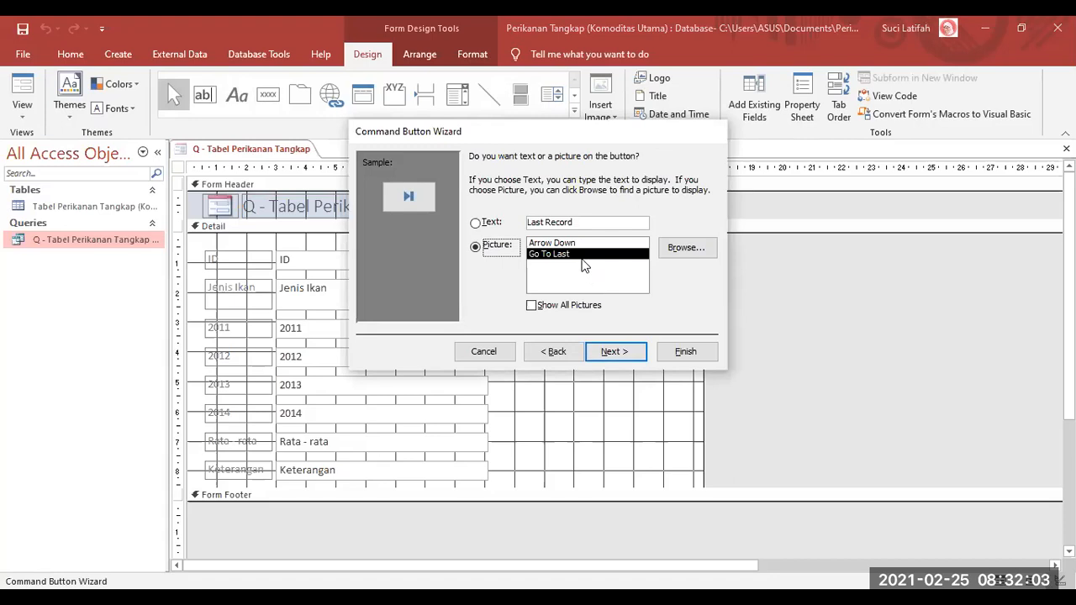
{"action": "left_click", "coordinate": [491, 223]}
{"action": "left_click_drag", "start_coordinate": [580, 222], "coordinate": [528, 222]}
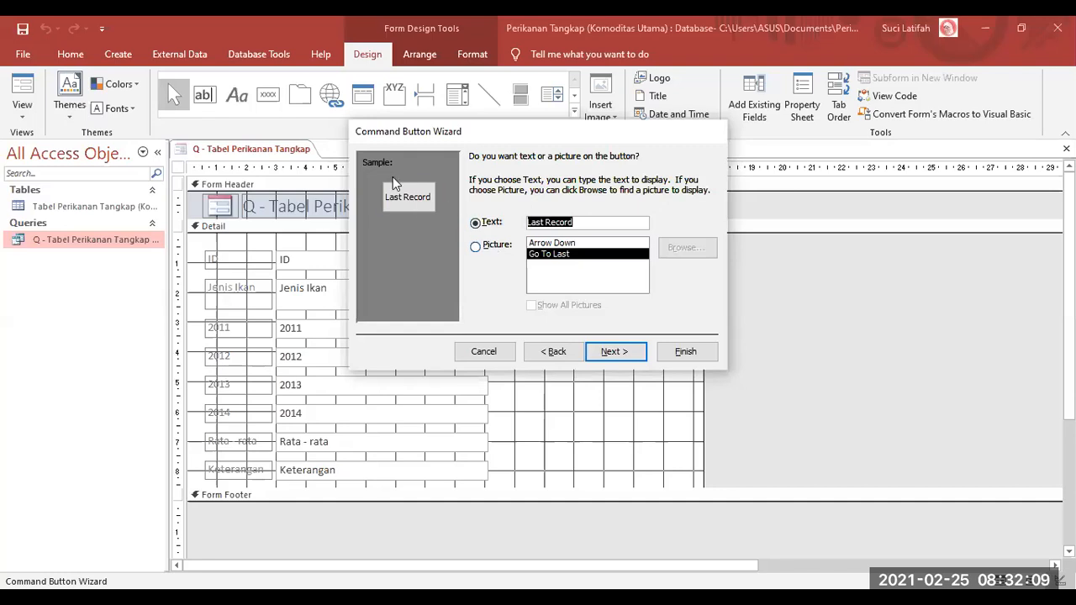
{"action": "left_click", "coordinate": [497, 245]}
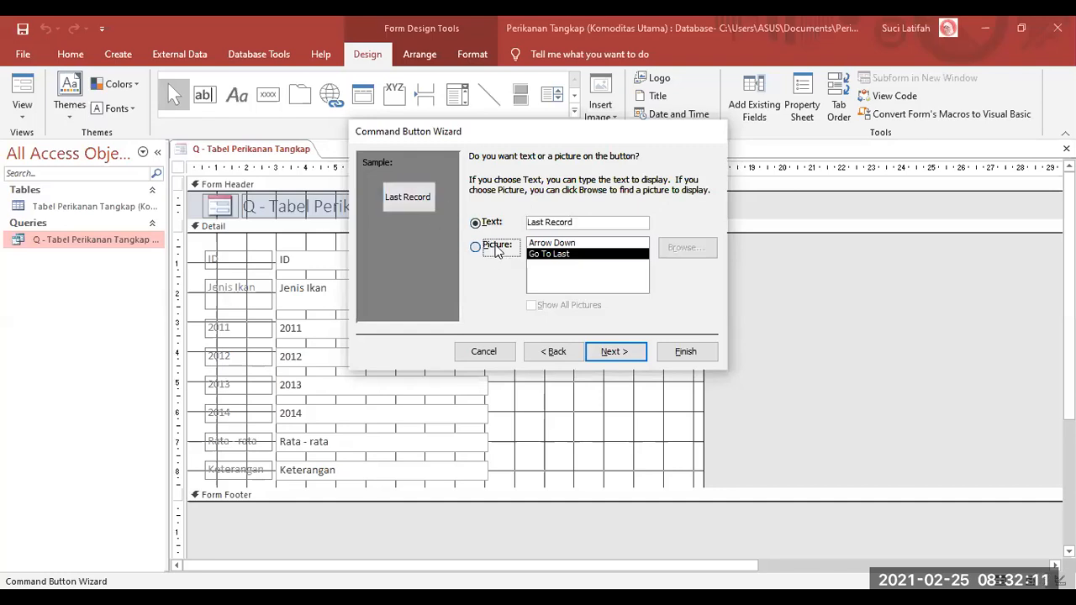
{"action": "left_click", "coordinate": [490, 224]}
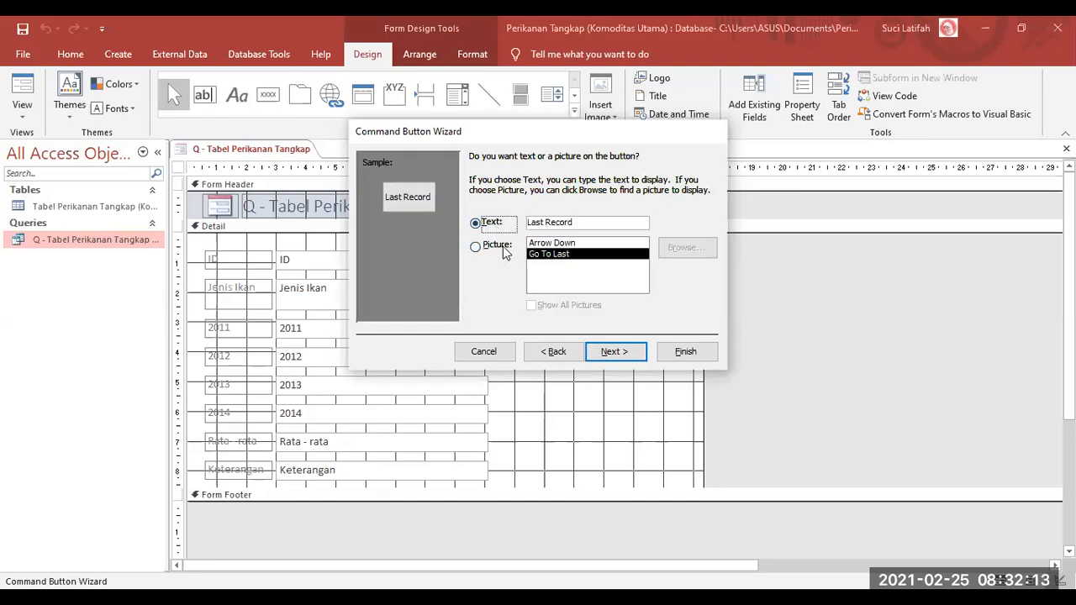
{"action": "left_click", "coordinate": [498, 245]}
{"action": "left_click", "coordinate": [616, 353]}
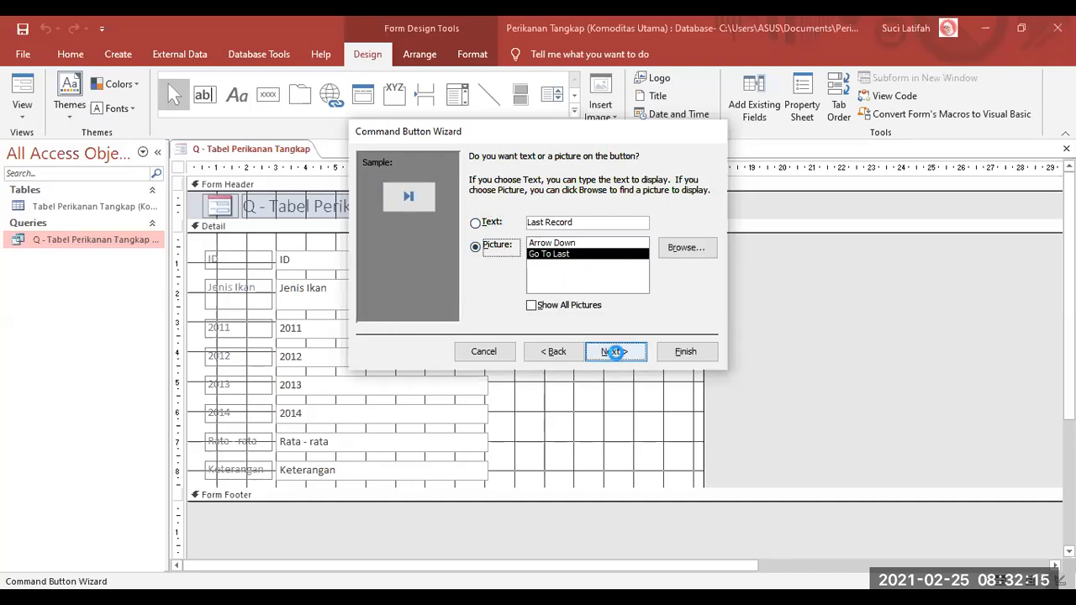
Finish creating the Go To Last Record button and move it farther away from the ID field, along the same row
{"action": "left_click", "coordinate": [685, 353]}
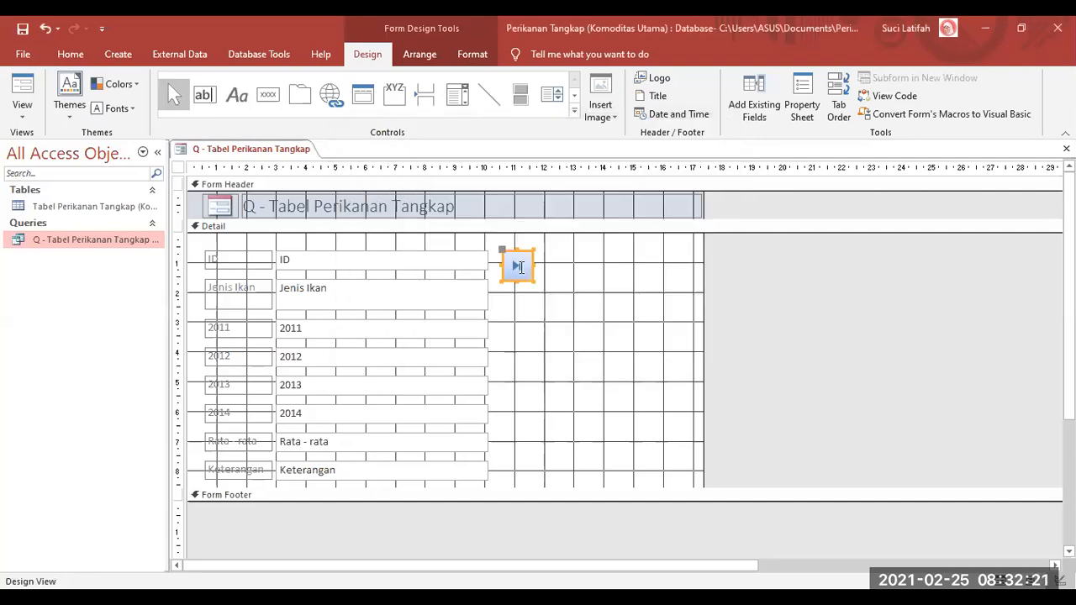
{"action": "left_click_drag", "start_coordinate": [521, 284], "coordinate": [593, 287]}
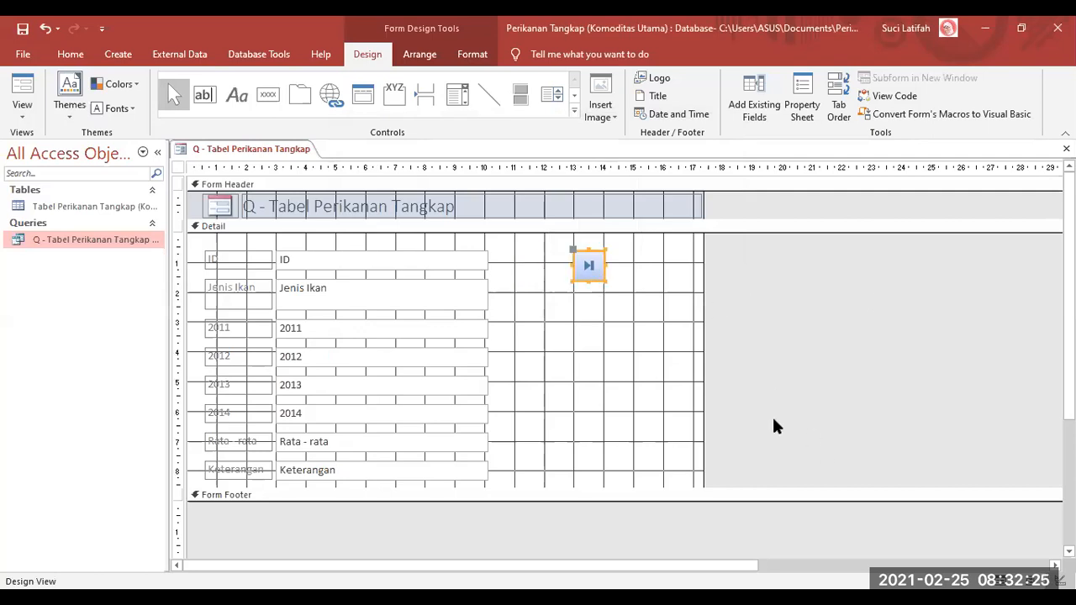
Add a Go To First Record command button with the Go To First picture and place it just left of the last-record button
{"action": "left_click", "coordinate": [269, 97]}
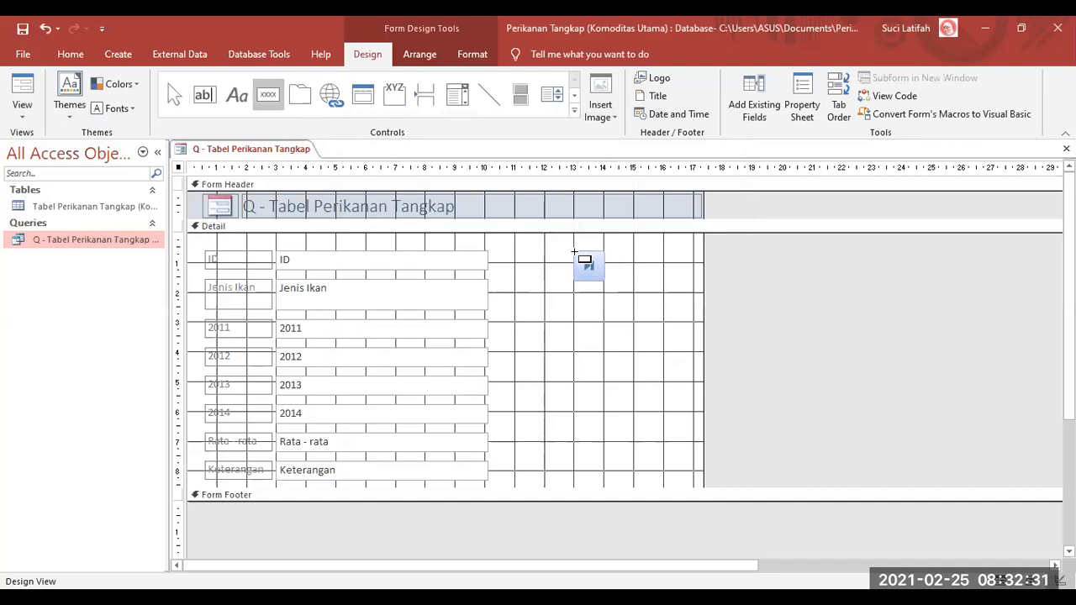
{"action": "left_click", "coordinate": [573, 254]}
{"action": "left_click_drag", "start_coordinate": [602, 280], "coordinate": [588, 265]}
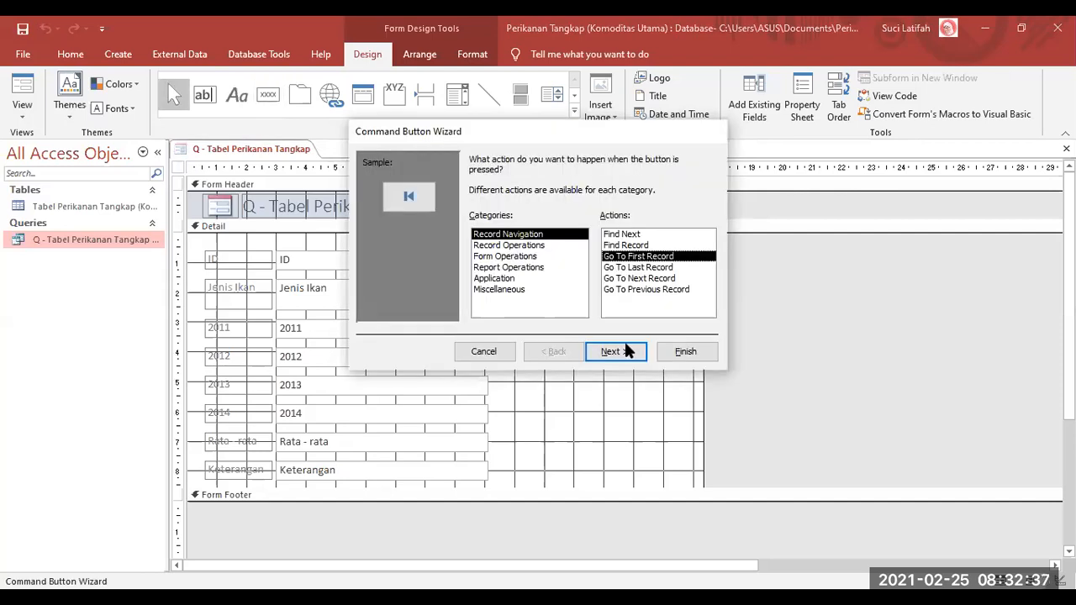
{"action": "left_click", "coordinate": [626, 351]}
{"action": "left_click", "coordinate": [626, 351]}
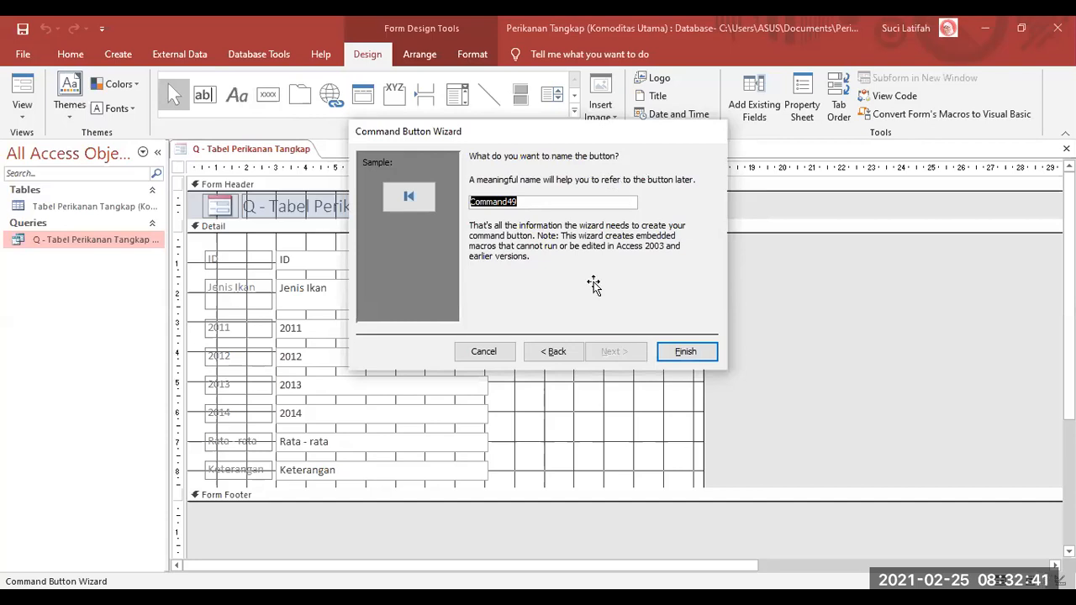
{"action": "key", "text": "Return"}
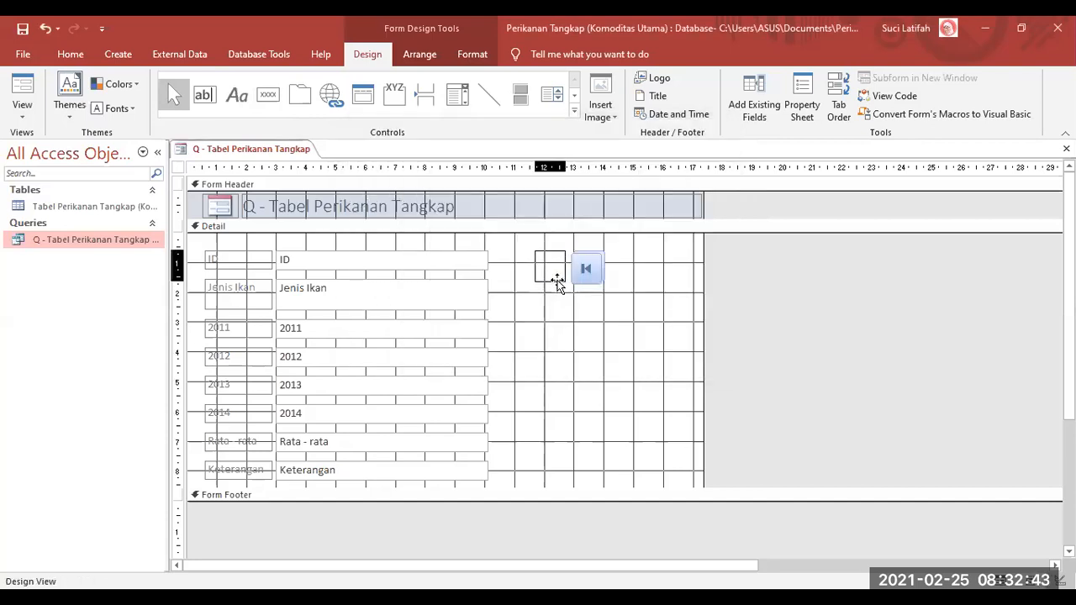
{"action": "left_click_drag", "start_coordinate": [557, 284], "coordinate": [557, 284]}
{"action": "left_click", "coordinate": [627, 316]}
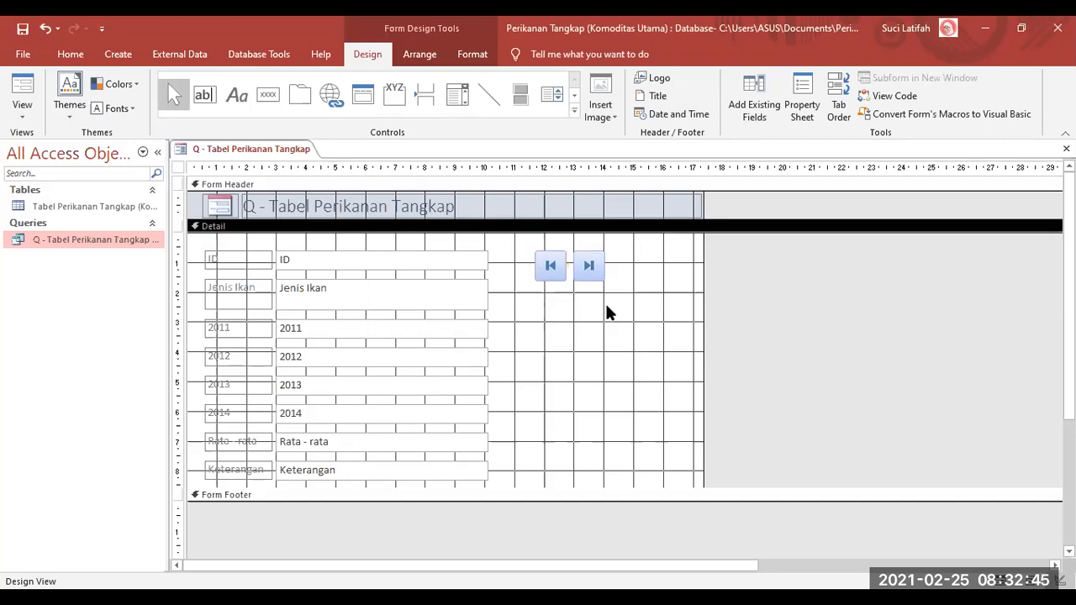
Move the first-record and last-record buttons together so they sit directly beside the ID field
{"action": "left_click", "coordinate": [593, 271]}
{"action": "left_click", "coordinate": [554, 270], "text": "shift"}
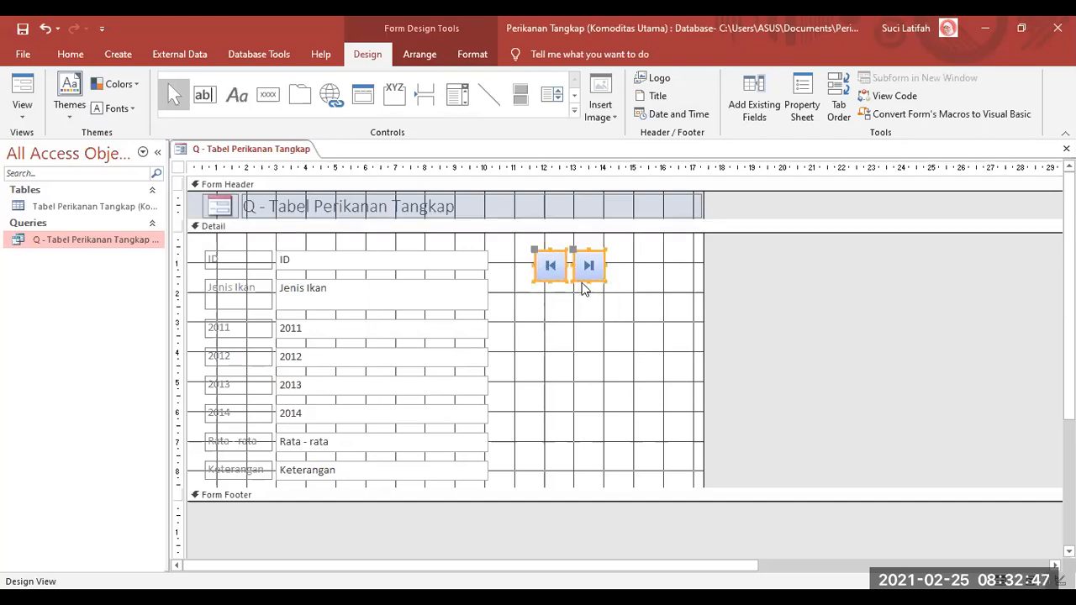
{"action": "left_click_drag", "start_coordinate": [585, 284], "coordinate": [549, 280]}
{"action": "left_click", "coordinate": [579, 296]}
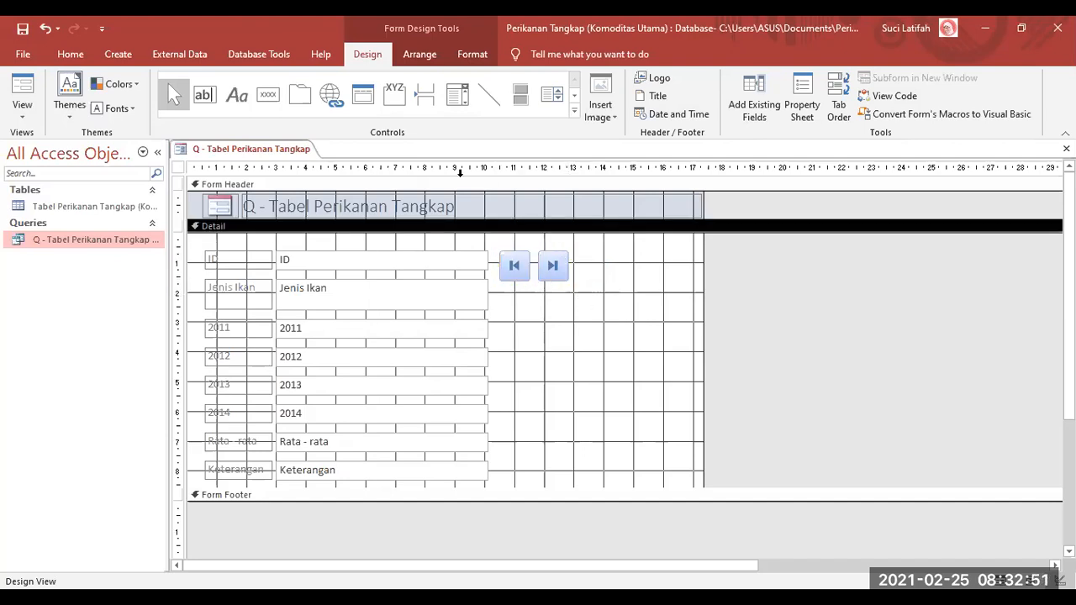
Draw a command button below the navigation buttons and assign it the Record Operations action Save Record
{"action": "left_click", "coordinate": [269, 95]}
{"action": "left_click_drag", "start_coordinate": [539, 322], "coordinate": [593, 352]}
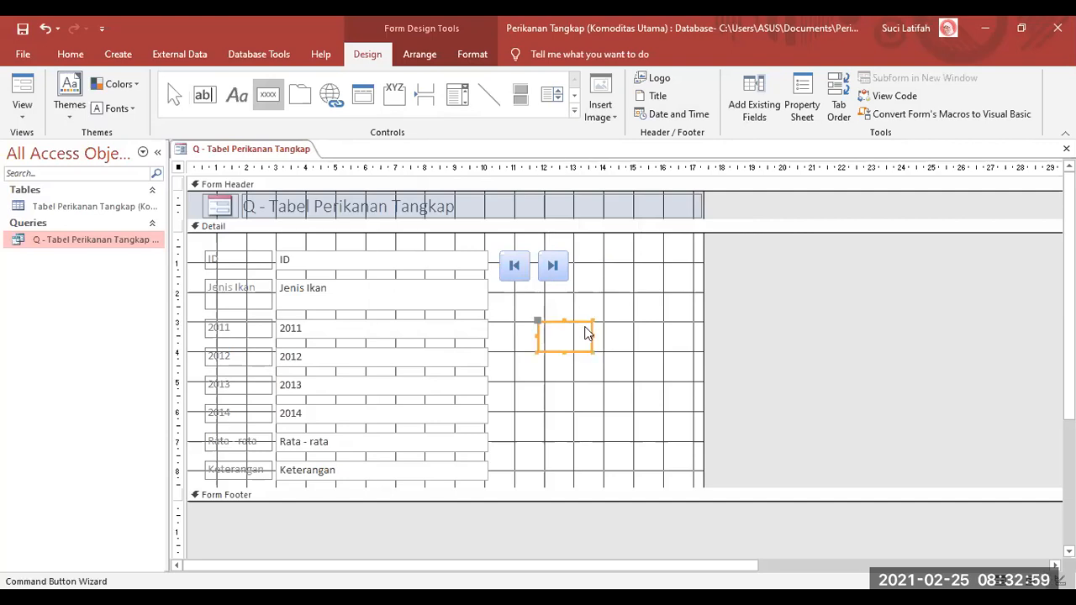
{"action": "left_click", "coordinate": [508, 244]}
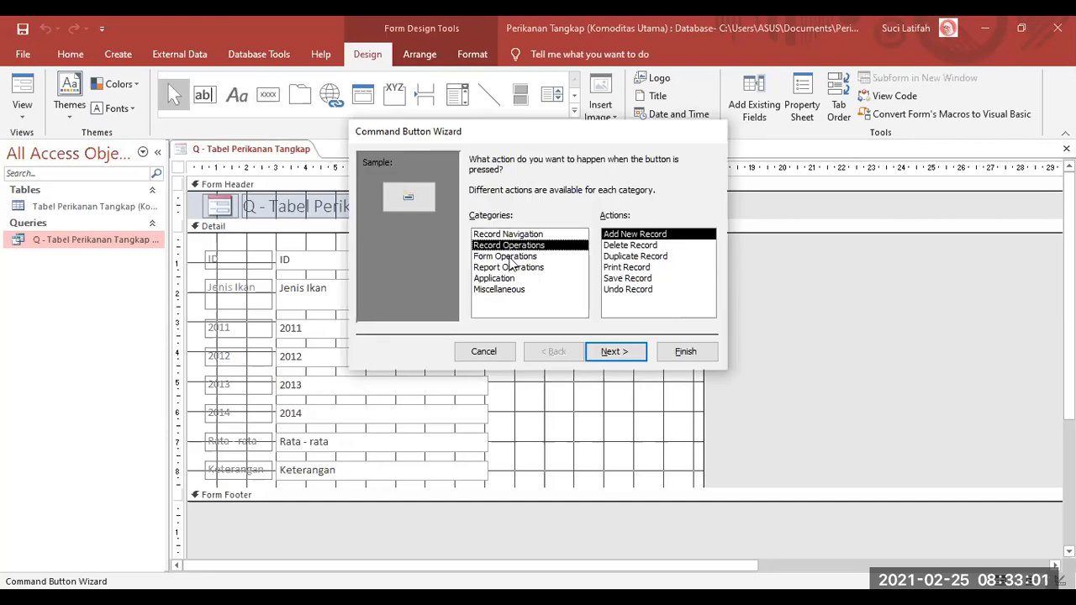
{"action": "left_click", "coordinate": [508, 255]}
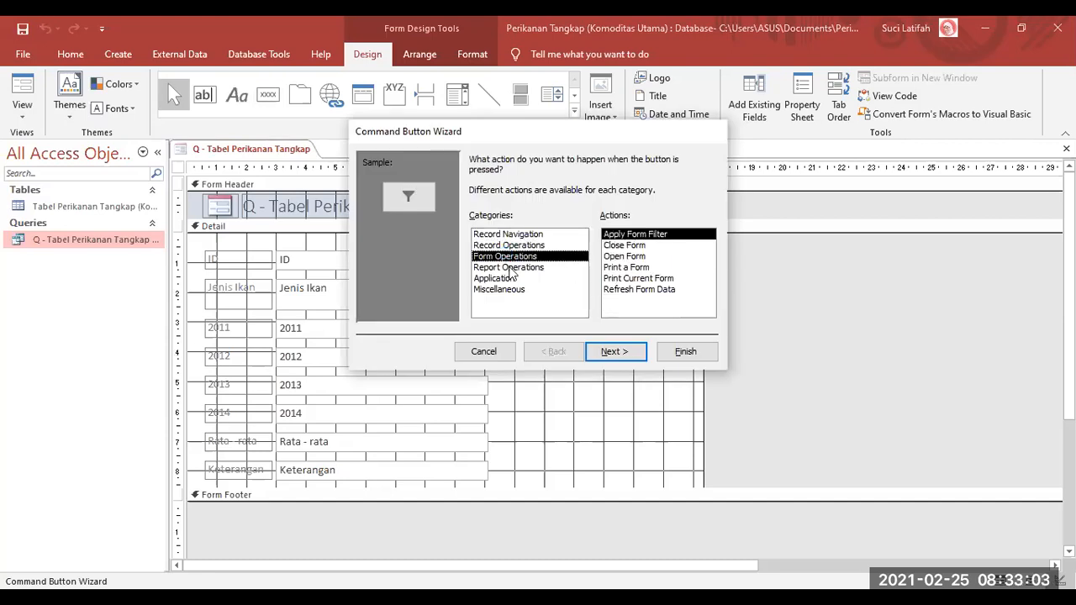
{"action": "left_click", "coordinate": [508, 266]}
{"action": "left_click", "coordinate": [502, 278]}
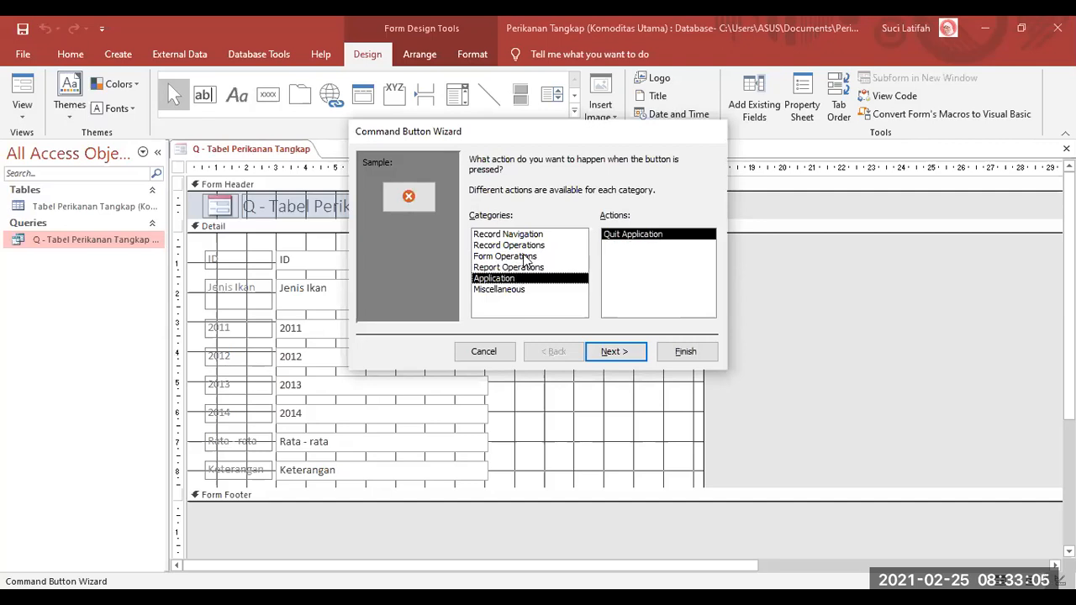
{"action": "left_click", "coordinate": [525, 245]}
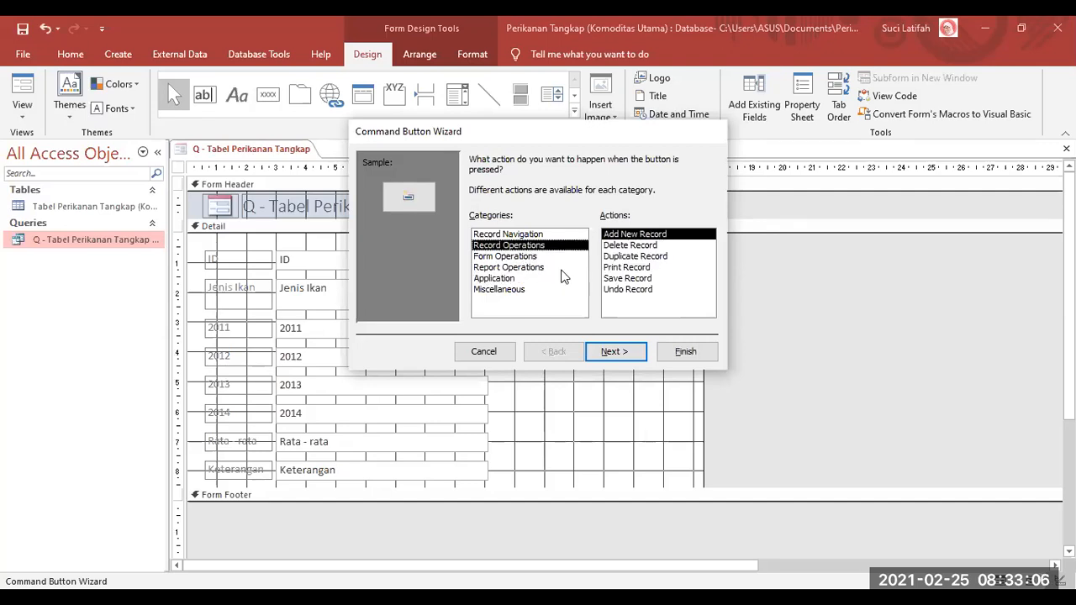
{"action": "left_click", "coordinate": [627, 278]}
{"action": "left_click", "coordinate": [620, 351]}
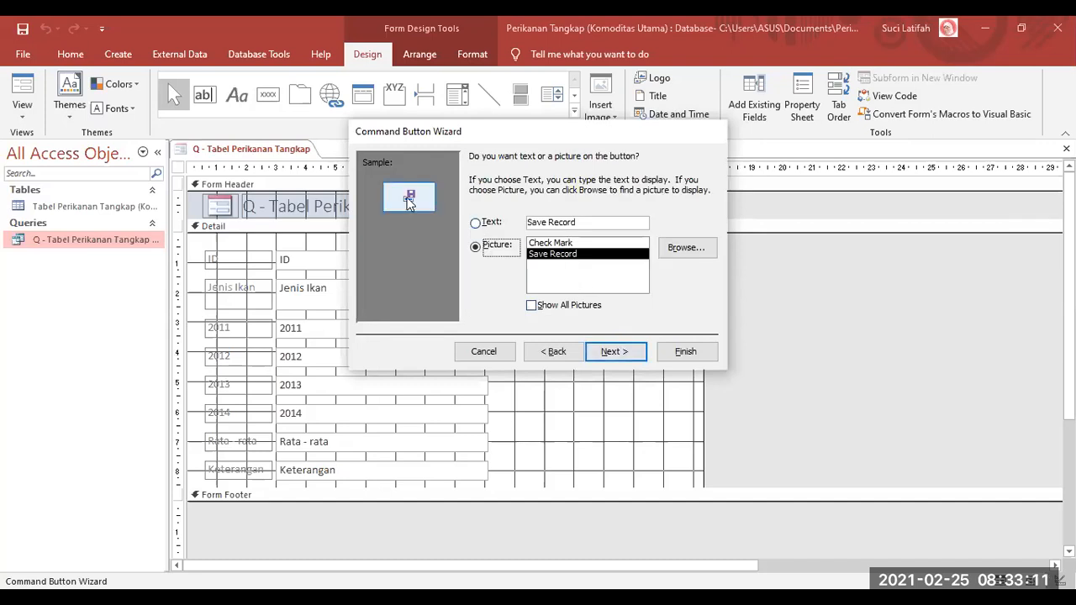
Give the save button the text SIMPAN, finish it, and move it to the right of the navigation buttons in the same row
{"action": "left_click", "coordinate": [476, 224]}
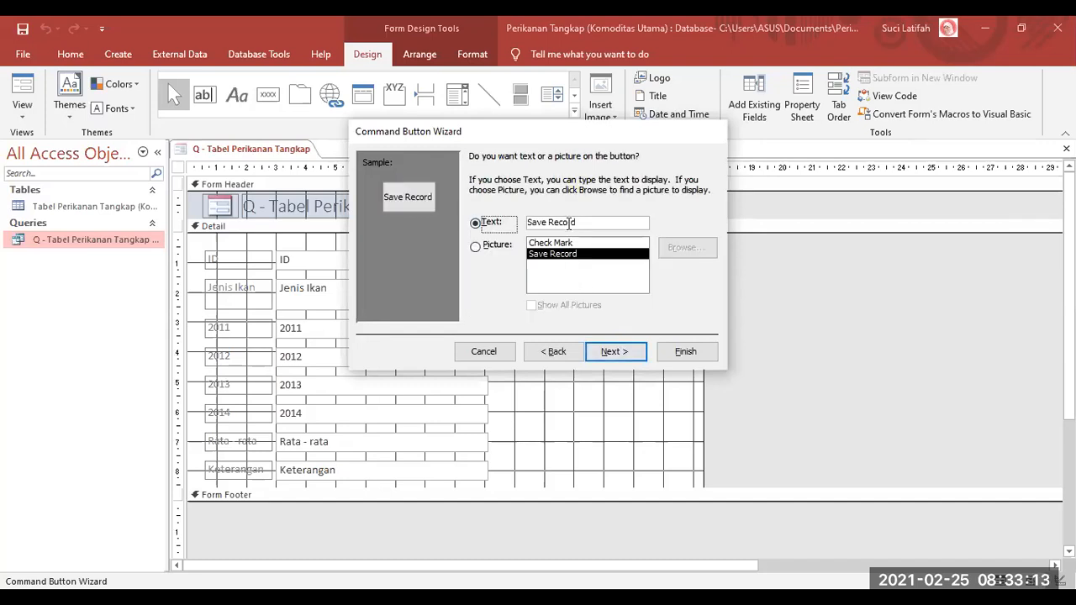
{"action": "left_click_drag", "start_coordinate": [579, 222], "coordinate": [476, 221]}
{"action": "type", "text": "SIMPAN"}
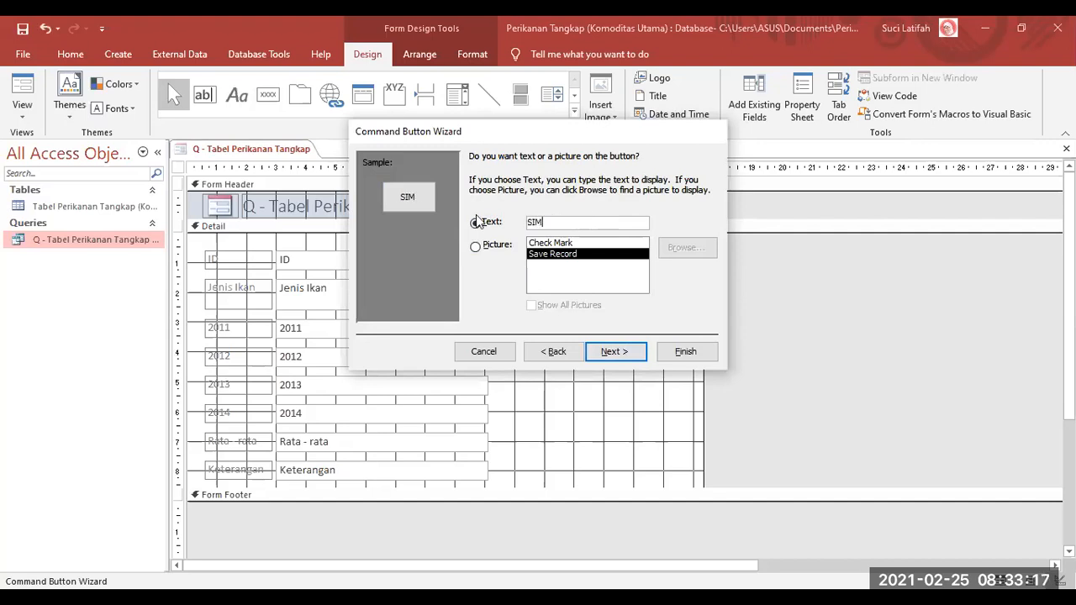
{"action": "left_click", "coordinate": [612, 352]}
{"action": "key", "text": "Return"}
{"action": "left_click_drag", "start_coordinate": [574, 344], "coordinate": [663, 283]}
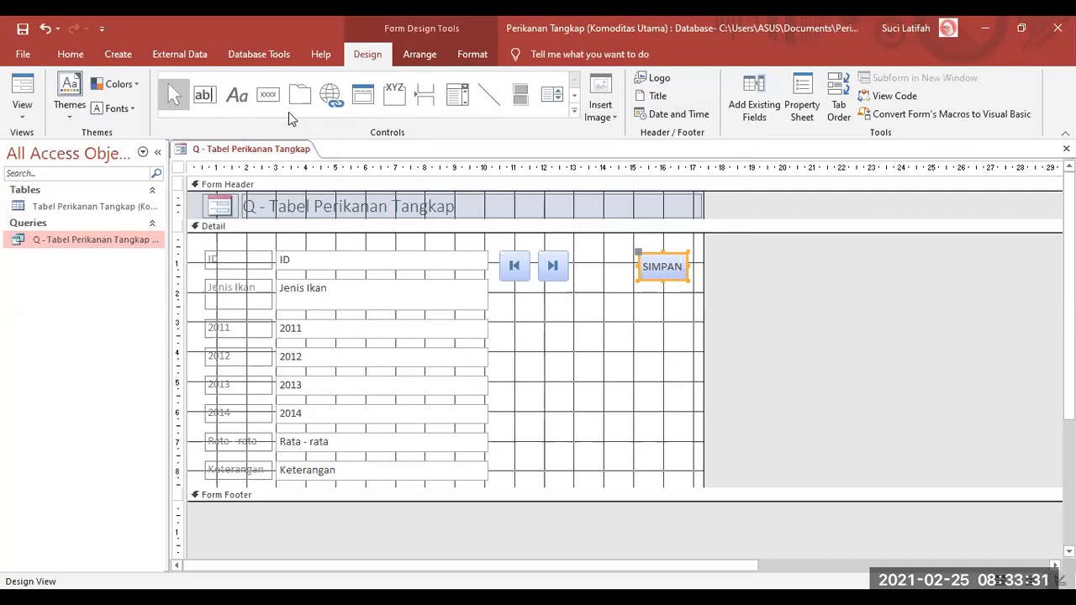
Draw a command button directly under the navigation buttons and assign it the Record Operations action Add New Record
{"action": "left_click", "coordinate": [268, 94]}
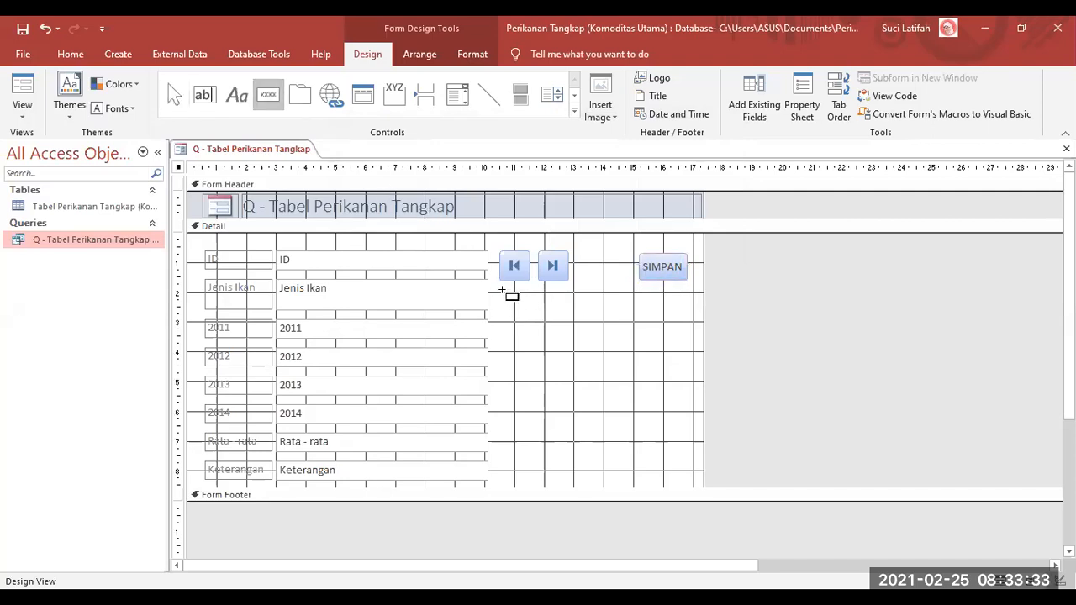
{"action": "left_click_drag", "start_coordinate": [501, 290], "coordinate": [570, 321]}
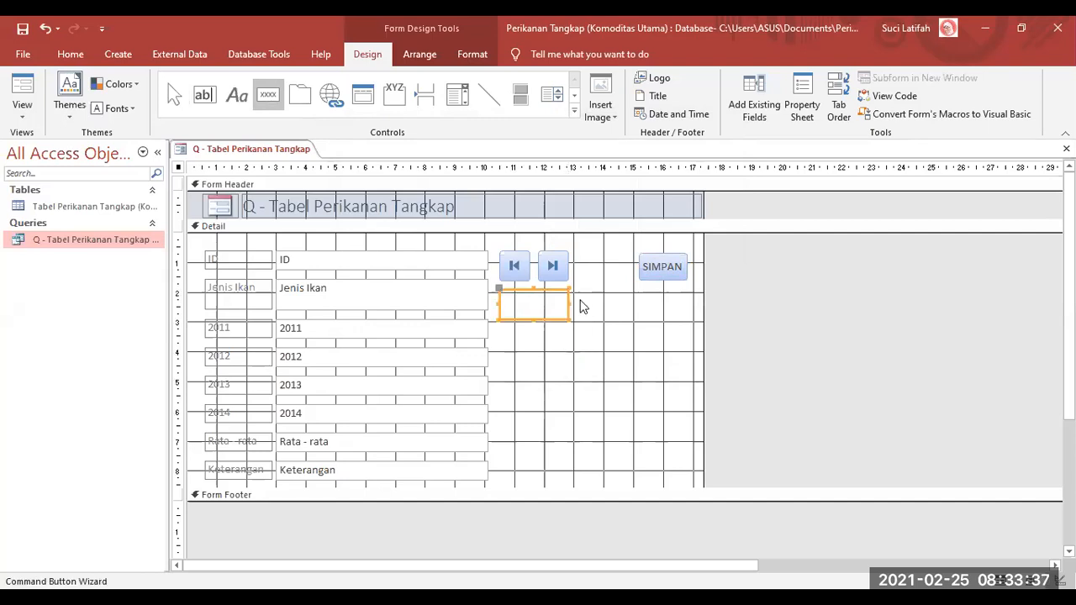
{"action": "left_click", "coordinate": [534, 255]}
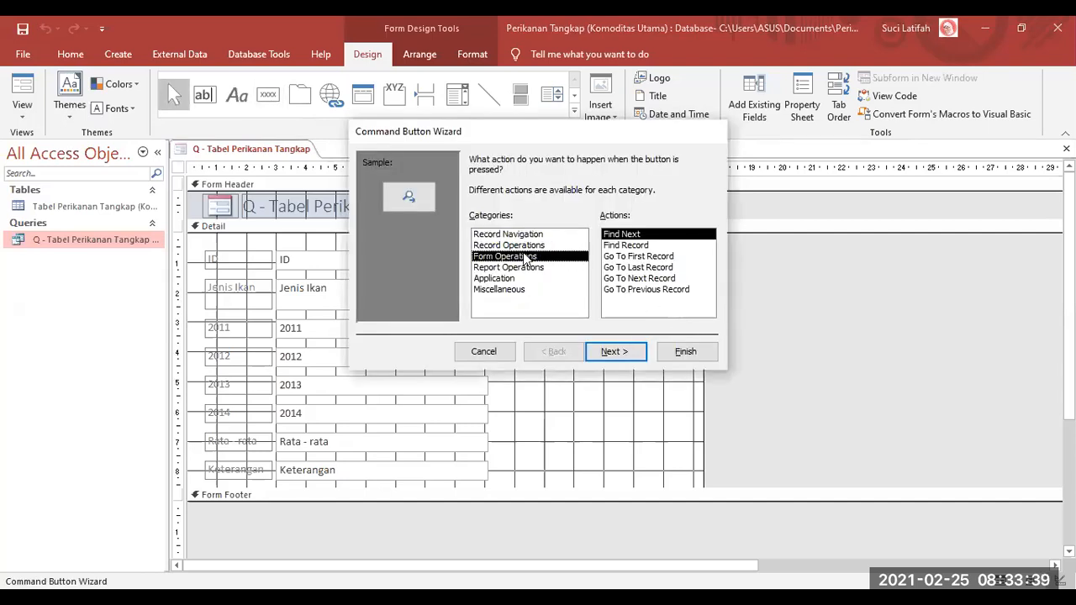
{"action": "left_click", "coordinate": [536, 244]}
{"action": "left_click", "coordinate": [536, 234]}
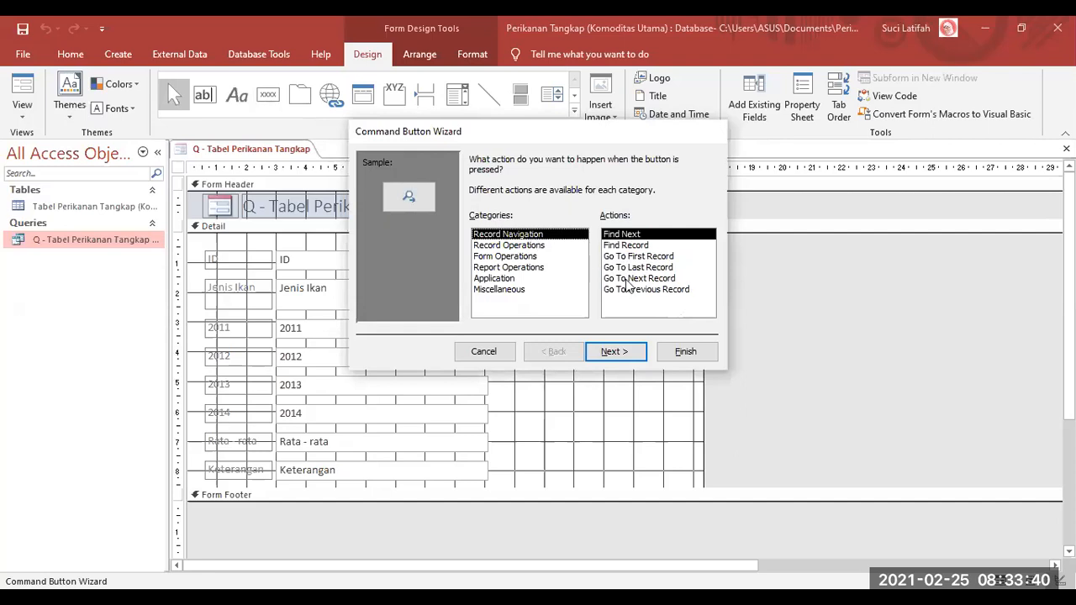
{"action": "left_click", "coordinate": [529, 246]}
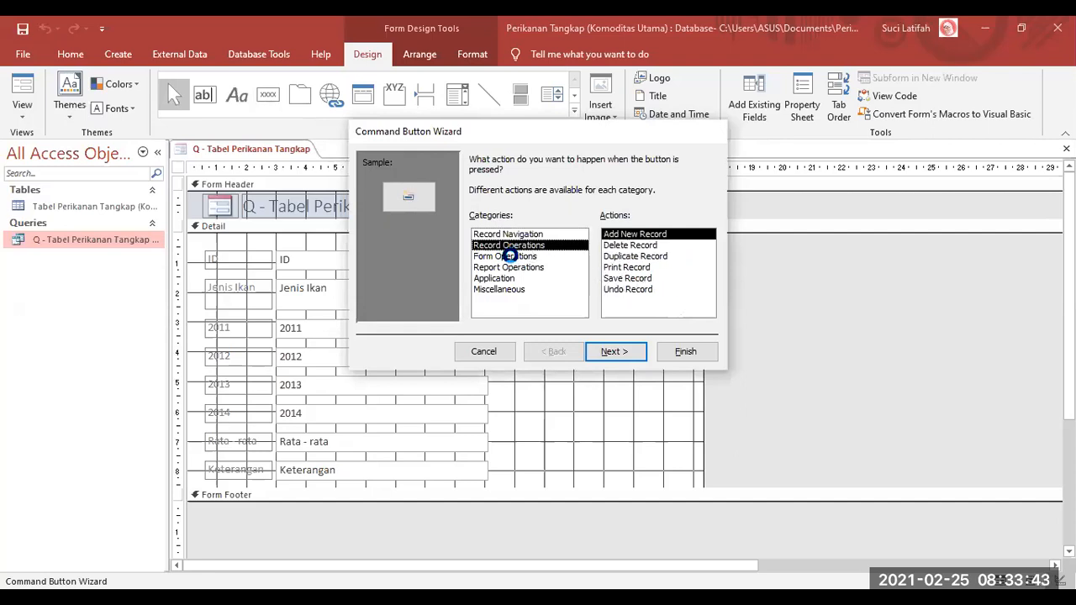
{"action": "left_click", "coordinate": [509, 256]}
{"action": "left_click", "coordinate": [516, 267]}
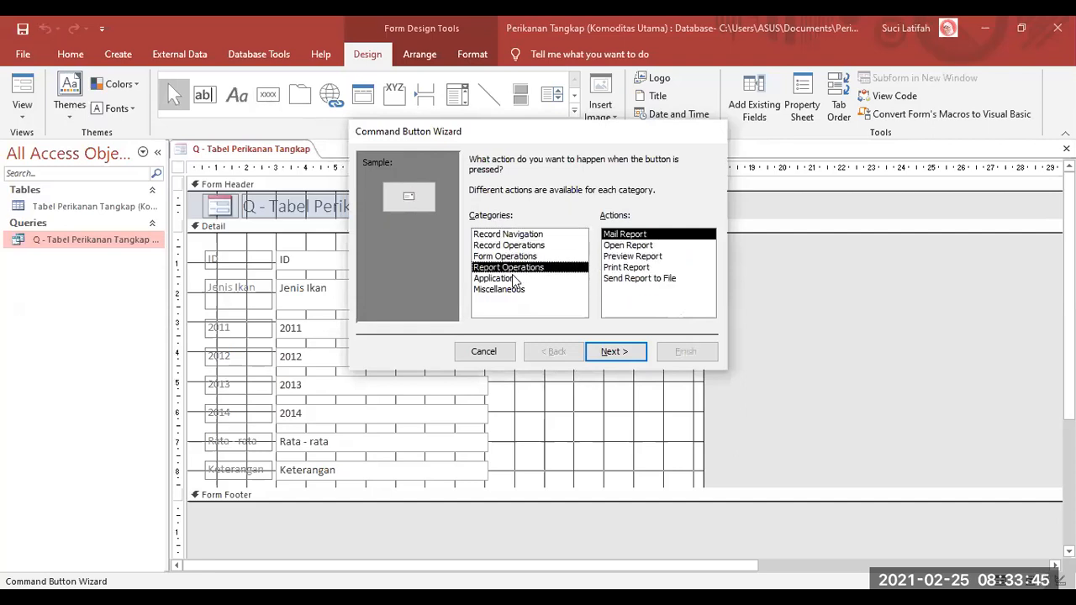
{"action": "left_click", "coordinate": [513, 278]}
{"action": "left_click", "coordinate": [512, 289]}
{"action": "left_click", "coordinate": [521, 235]}
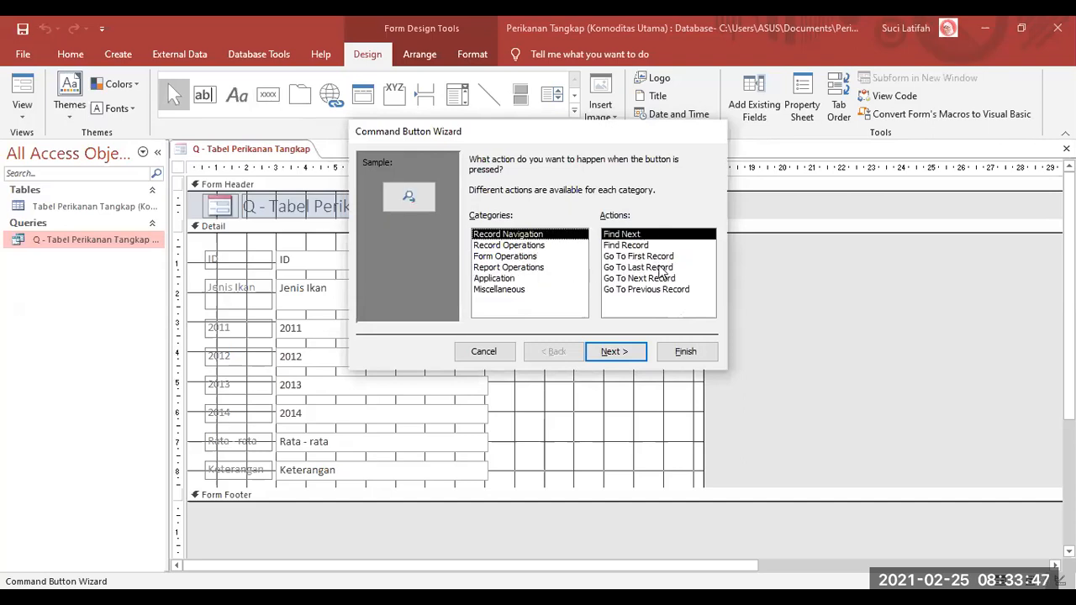
{"action": "left_click", "coordinate": [540, 246]}
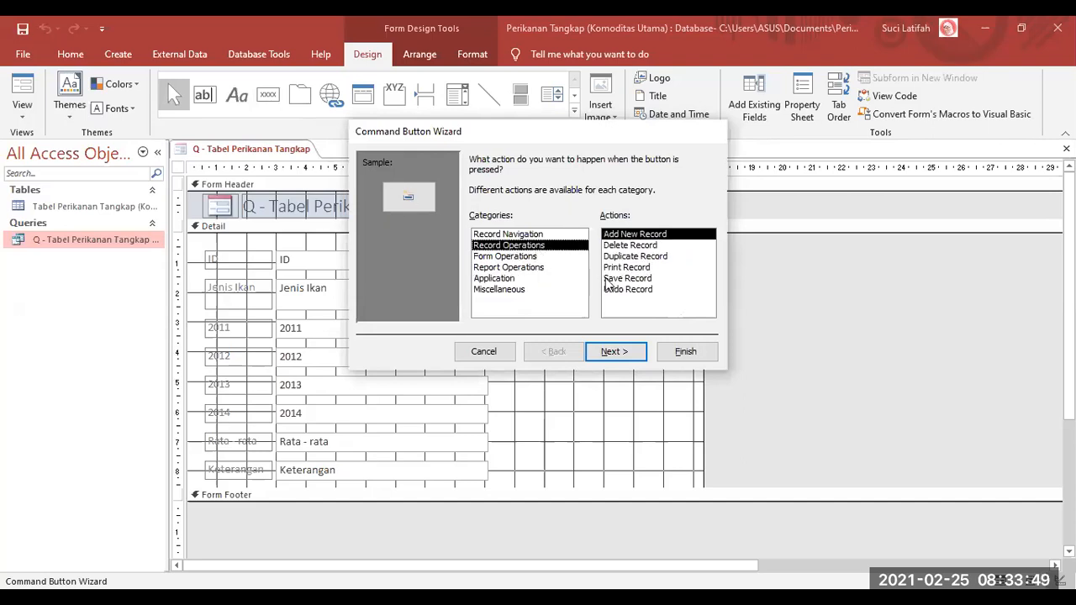
{"action": "left_click", "coordinate": [612, 353]}
Give the add-record button the text TAMBAH DATA, finish it, and make it slightly taller
{"action": "left_click", "coordinate": [491, 227]}
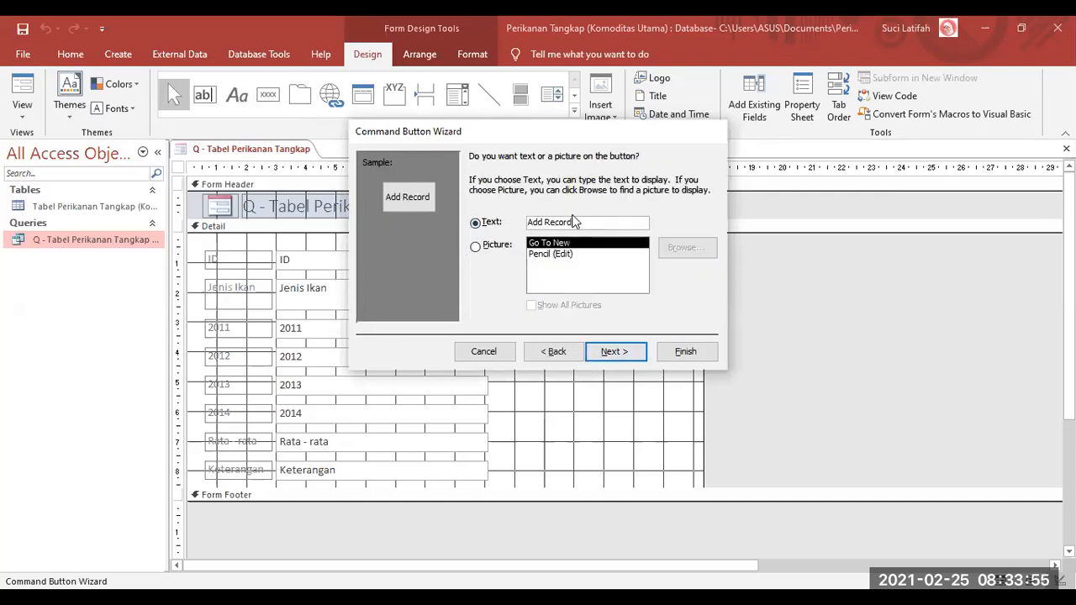
{"action": "left_click_drag", "start_coordinate": [573, 222], "coordinate": [525, 222]}
{"action": "type", "text": "TAMBAH DATA"}
{"action": "left_click", "coordinate": [614, 353]}
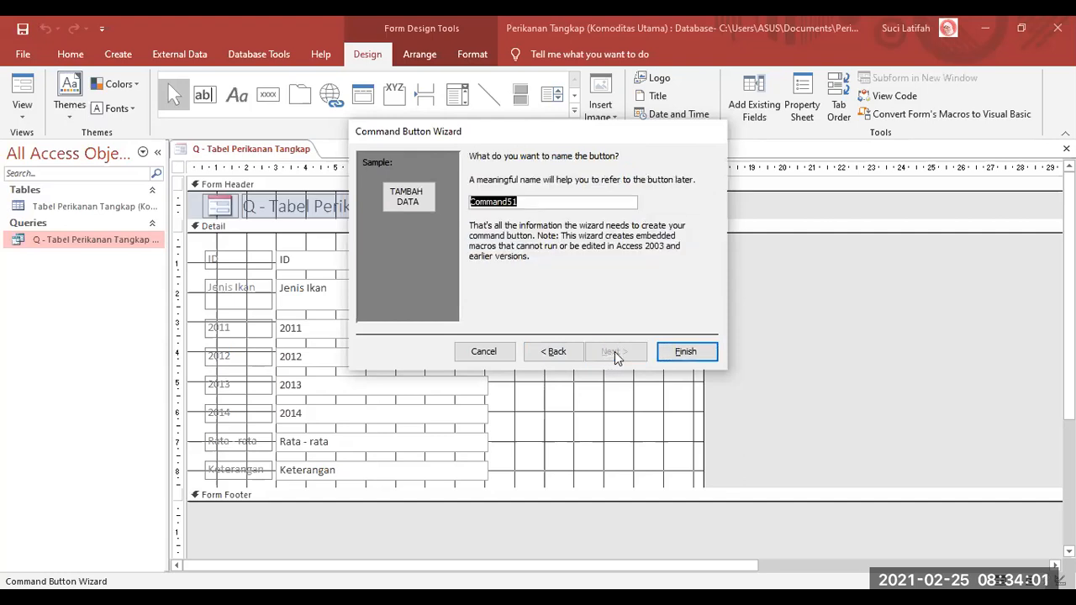
{"action": "left_click", "coordinate": [682, 352]}
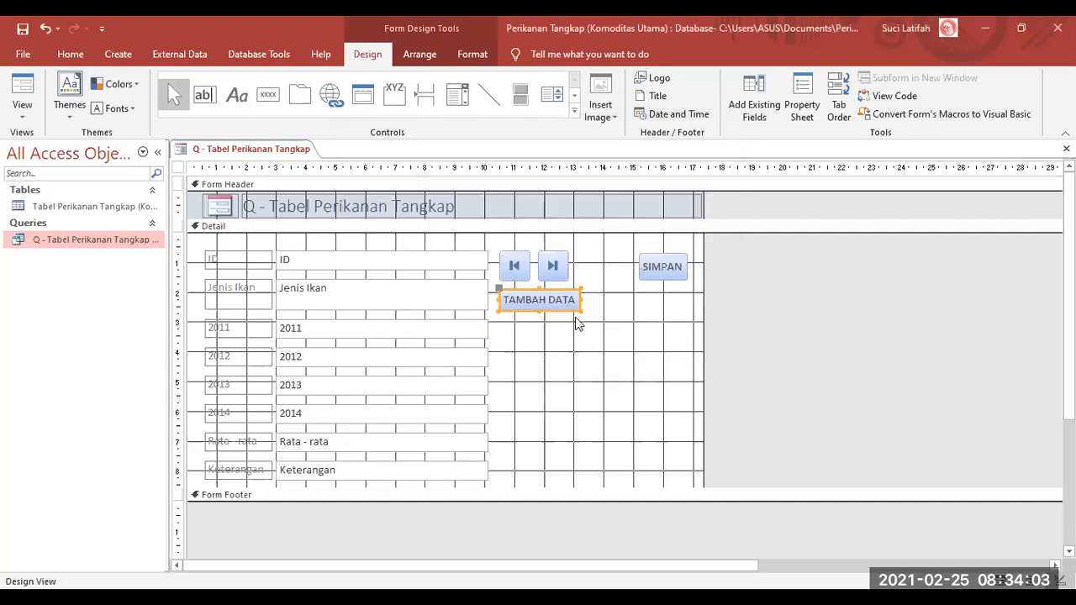
{"action": "mouse_move", "coordinate": [557, 308]}
{"action": "left_mouse_down"}
{"action": "mouse_move", "coordinate": [653, 311]}
{"action": "mouse_move", "coordinate": [540, 316]}
{"action": "left_mouse_up"}
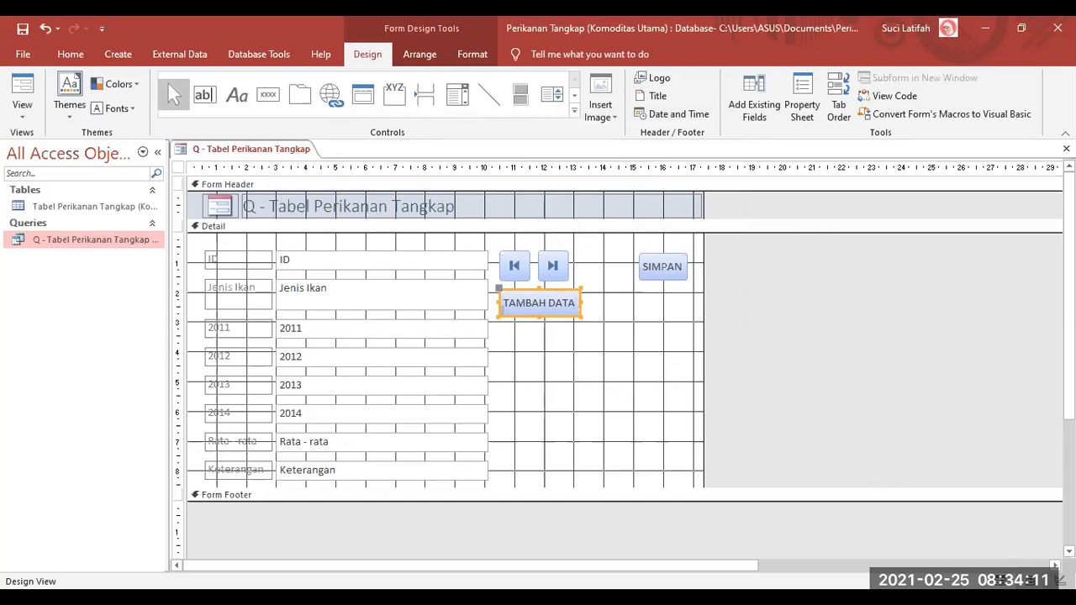
Preview the form in Form View, then make the TAMBAH DATA button slightly narrower in Layout View
{"action": "left_click", "coordinate": [1004, 581]}
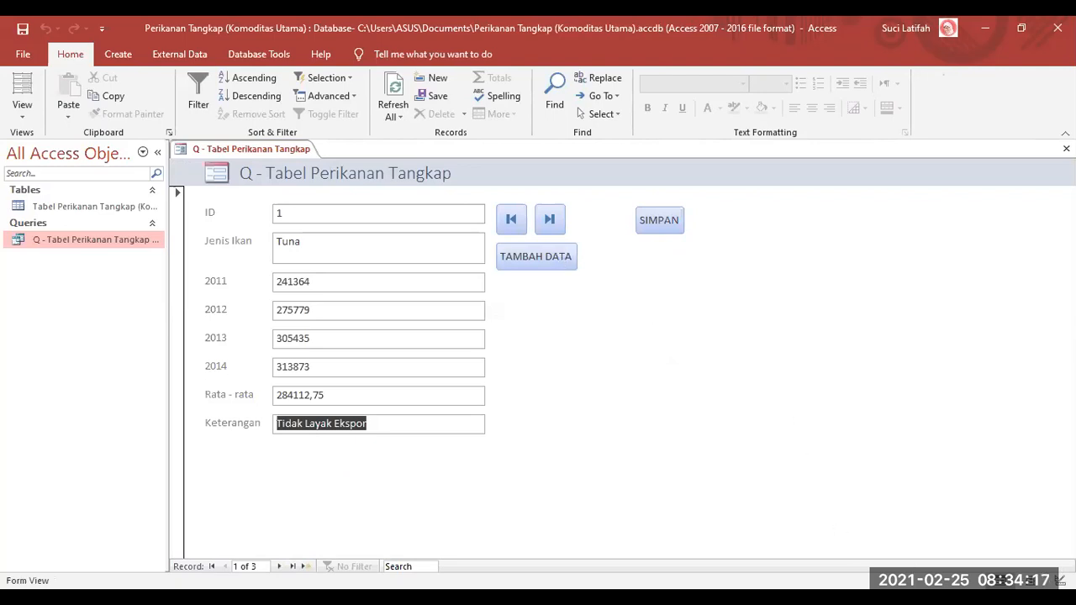
{"action": "left_click", "coordinate": [1033, 581]}
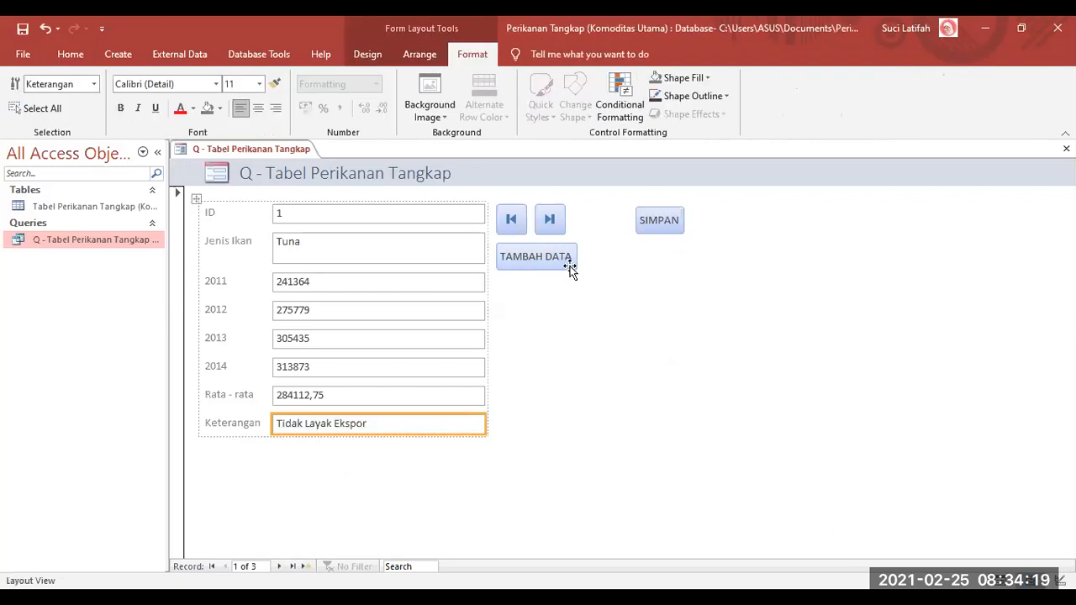
{"action": "left_click", "coordinate": [569, 268]}
{"action": "left_click_drag", "start_coordinate": [566, 257], "coordinate": [576, 254]}
{"action": "left_click", "coordinate": [612, 294]}
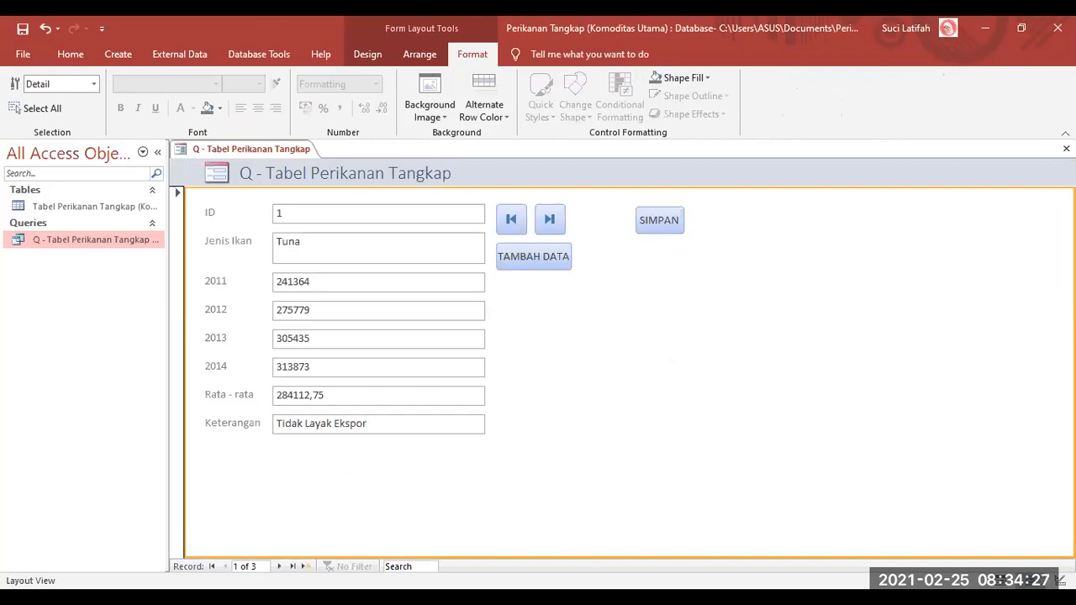
Return the form to Form View and test the button that goes to the last record
{"action": "key", "text": "F5"}
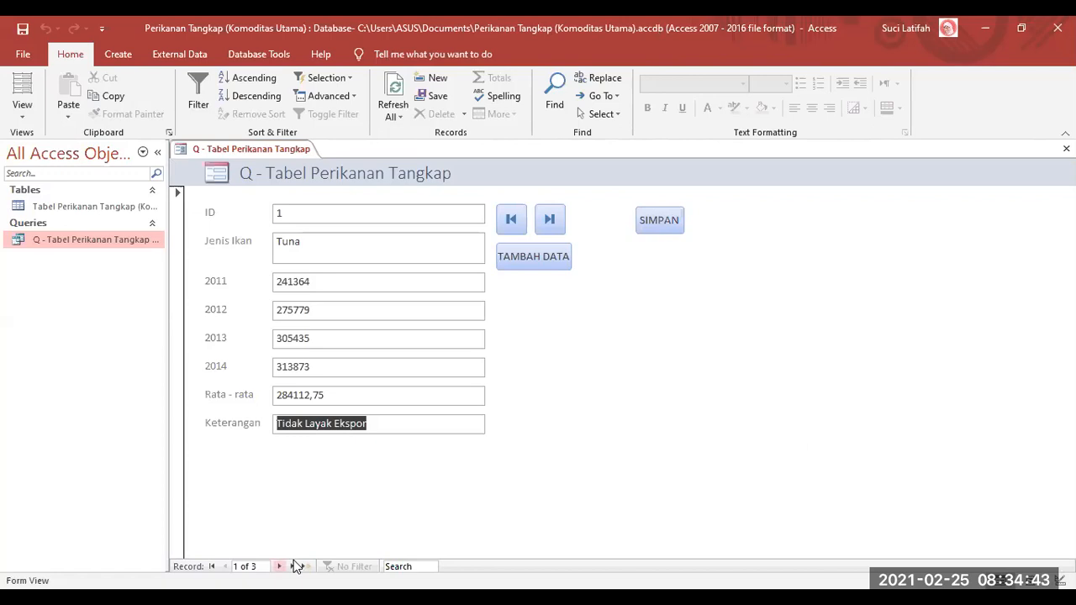
{"action": "left_click", "coordinate": [551, 221]}
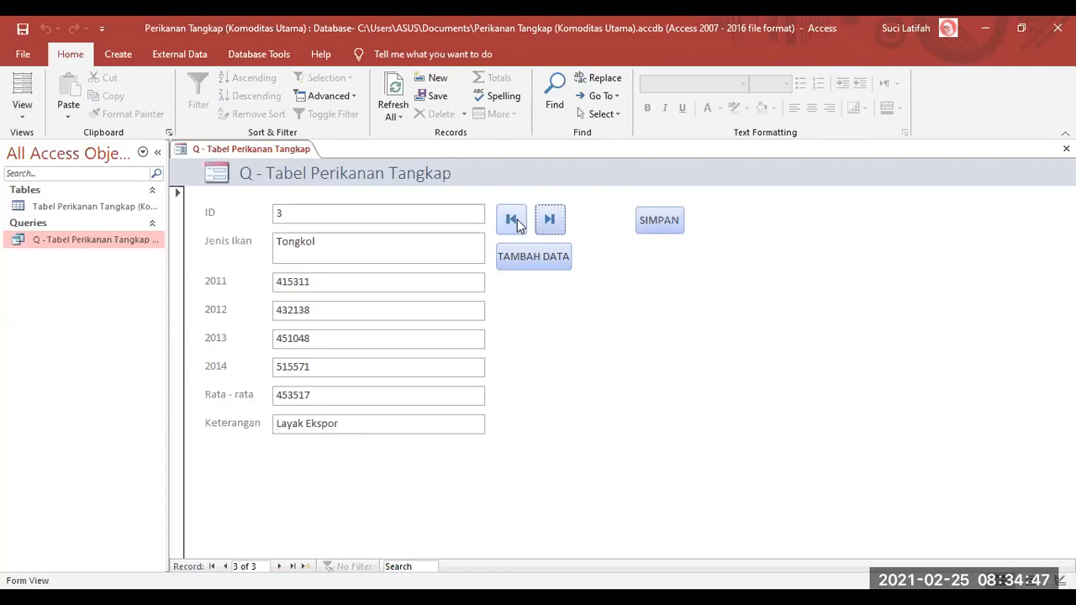
Test the form's first-record and last-record navigation buttons by alternating between them several times, ending on the last record
{"action": "left_click", "coordinate": [521, 227]}
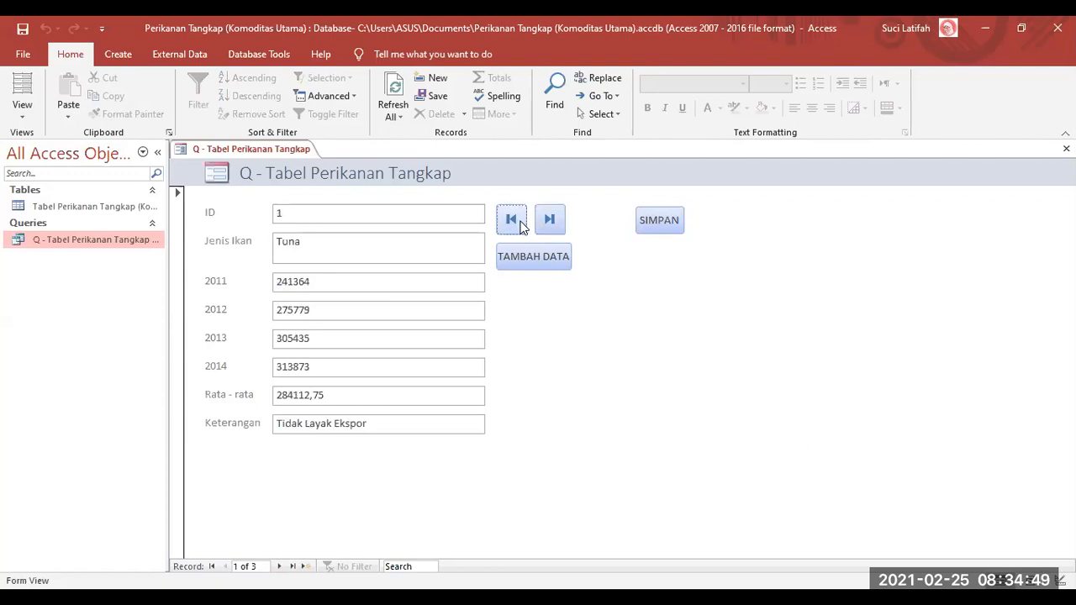
{"action": "left_click", "coordinate": [550, 221]}
{"action": "left_click", "coordinate": [512, 224]}
{"action": "left_click", "coordinate": [546, 223]}
{"action": "left_click", "coordinate": [511, 221]}
{"action": "left_click", "coordinate": [551, 223]}
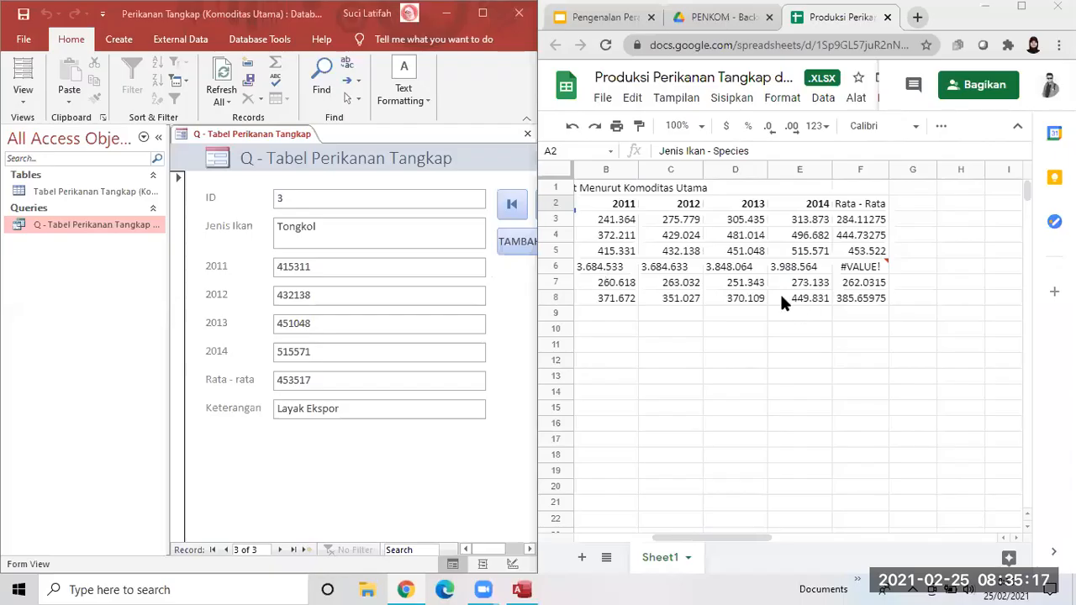
Switch to the Google Sheets production spreadsheet and locate the Udang - Shrimp row as the data for a new record
{"action": "left_click", "coordinate": [773, 300]}
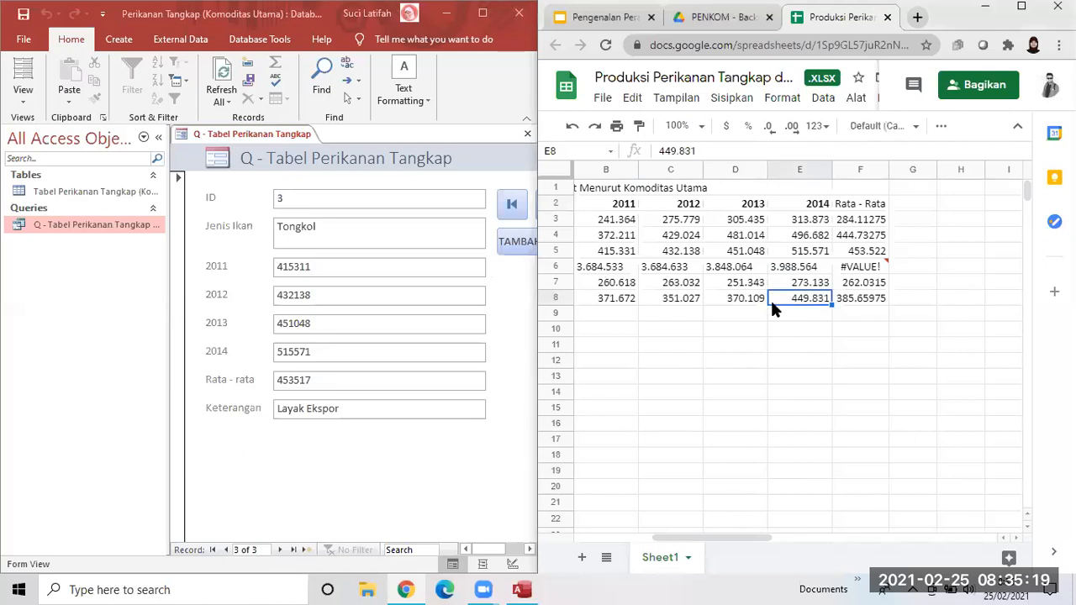
{"action": "key", "text": "Left"}
{"action": "key", "text": "Left"}
{"action": "key", "text": "Left"}
{"action": "key", "text": "Left"}
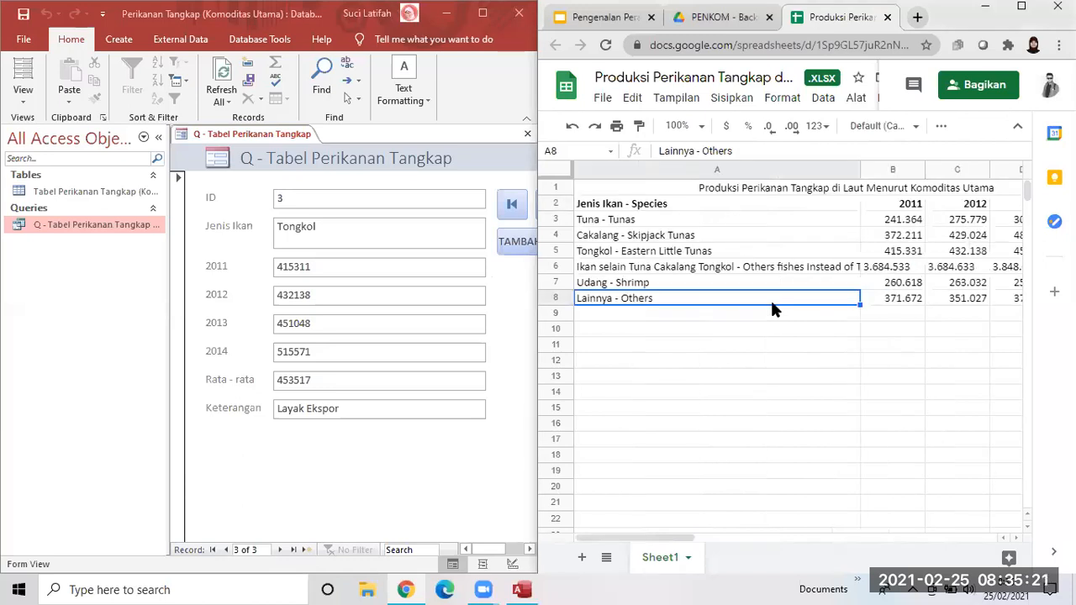
{"action": "key", "text": "Up"}
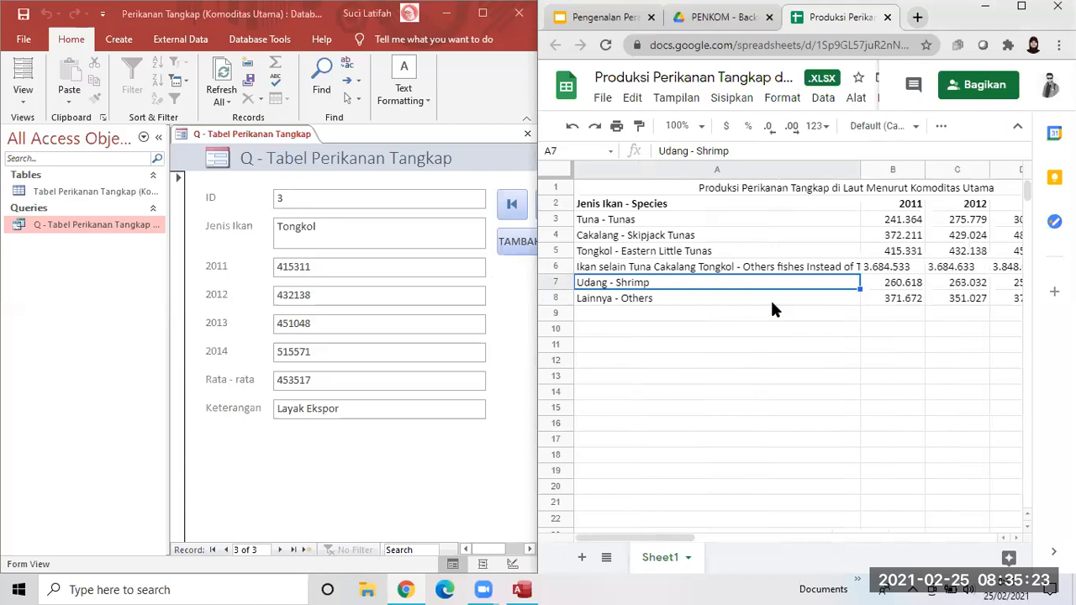
Open the Tabel Perikanan Tangkap table and its query in Access as datasheets, then return to the form
{"action": "left_click", "coordinate": [73, 194]}
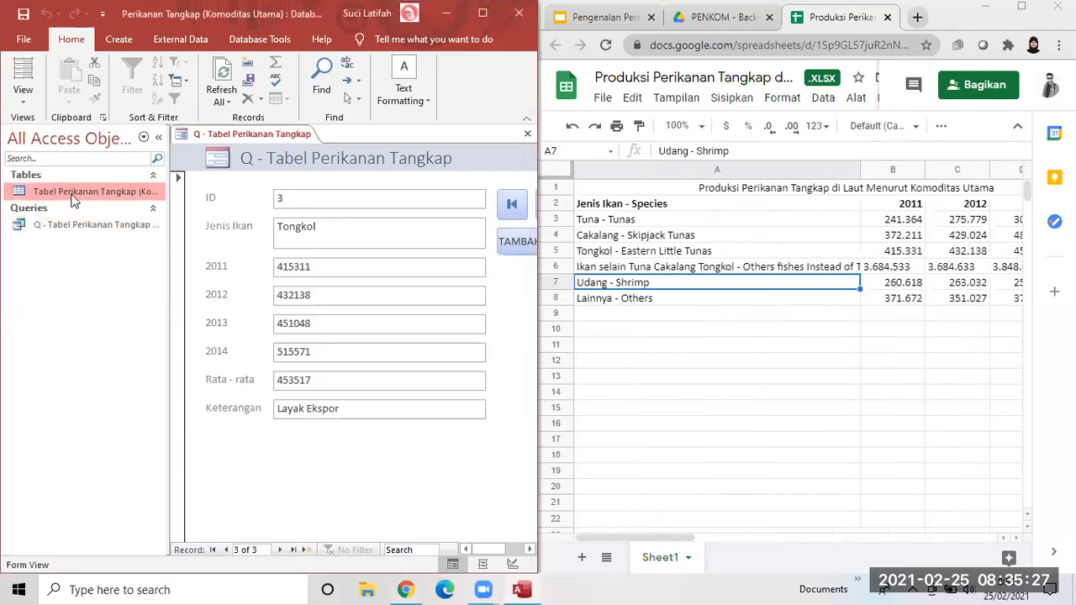
{"action": "double_click", "coordinate": [80, 198]}
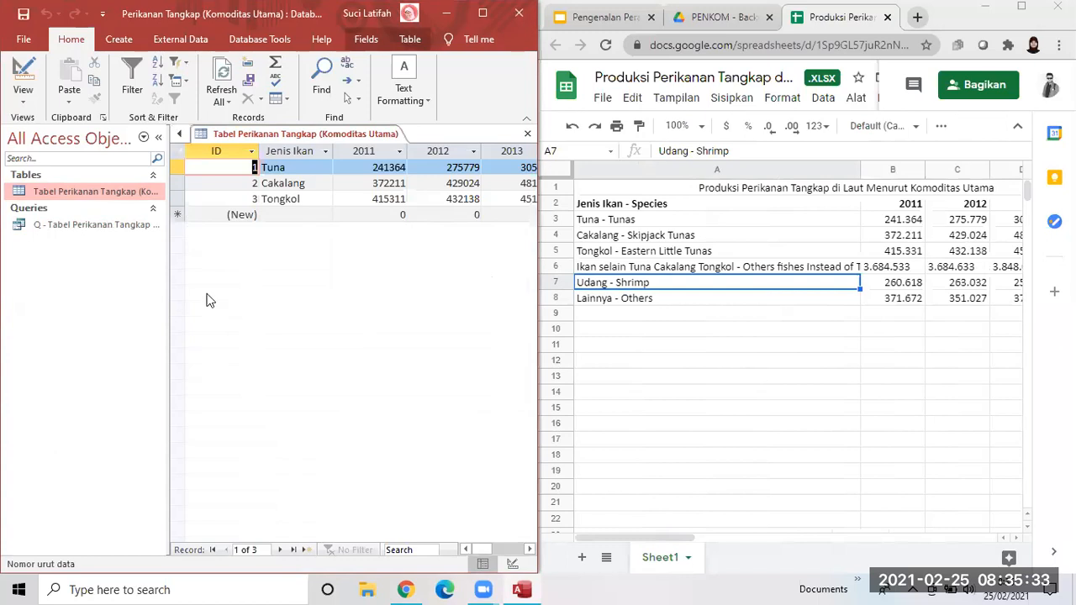
{"action": "right_click", "coordinate": [115, 228]}
{"action": "left_click", "coordinate": [149, 241]}
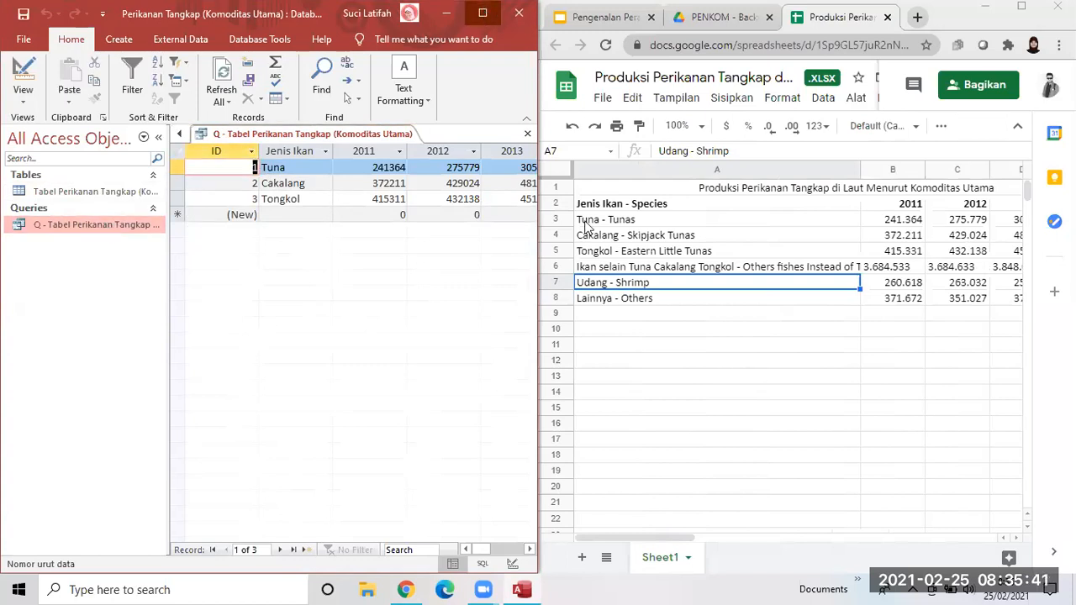
{"action": "left_click", "coordinate": [485, 15]}
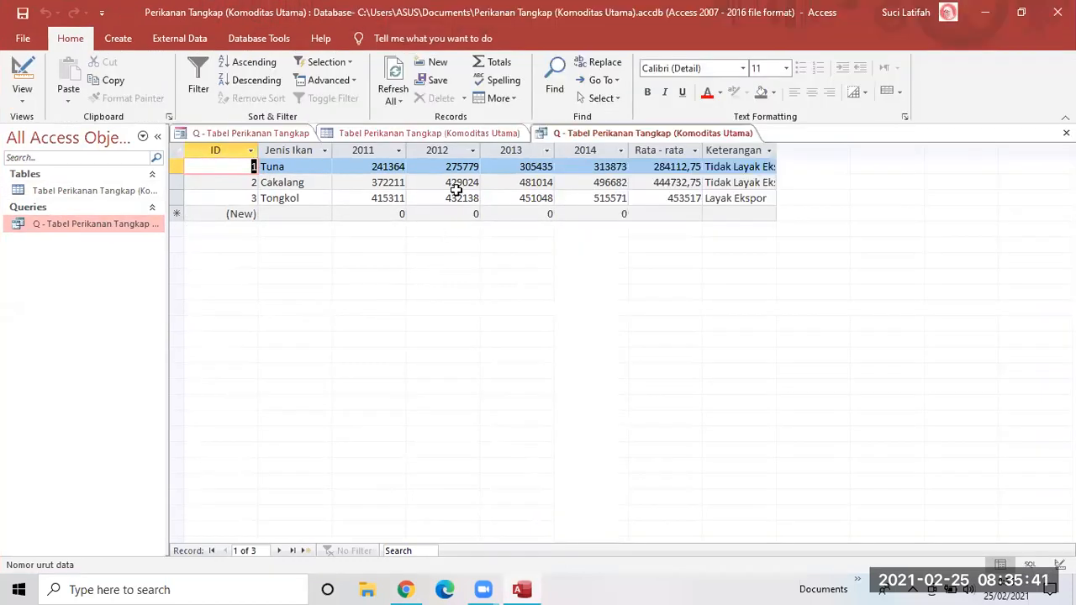
{"action": "left_click", "coordinate": [277, 133]}
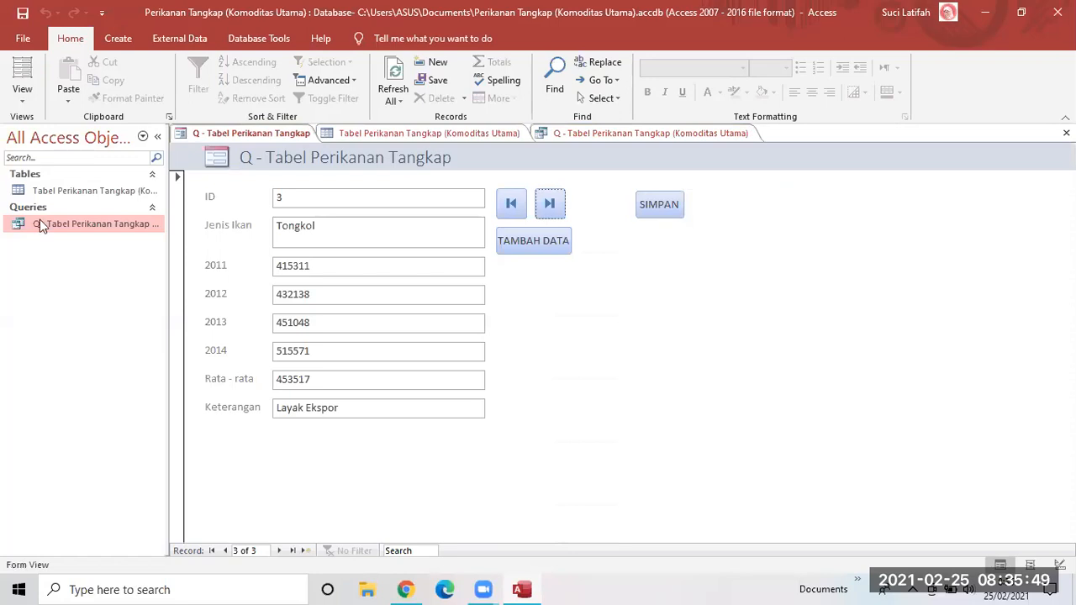
Place the form beside the source spreadsheet and add a new record with Jenis Ikan set to Udang
{"action": "double_click", "coordinate": [704, 12]}
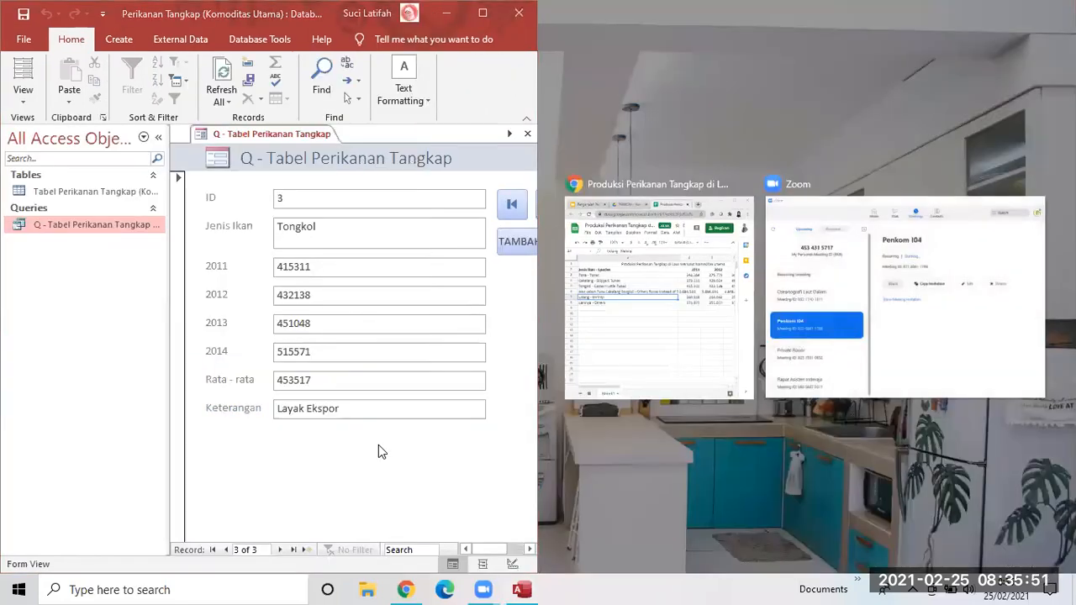
{"action": "left_click", "coordinate": [603, 385]}
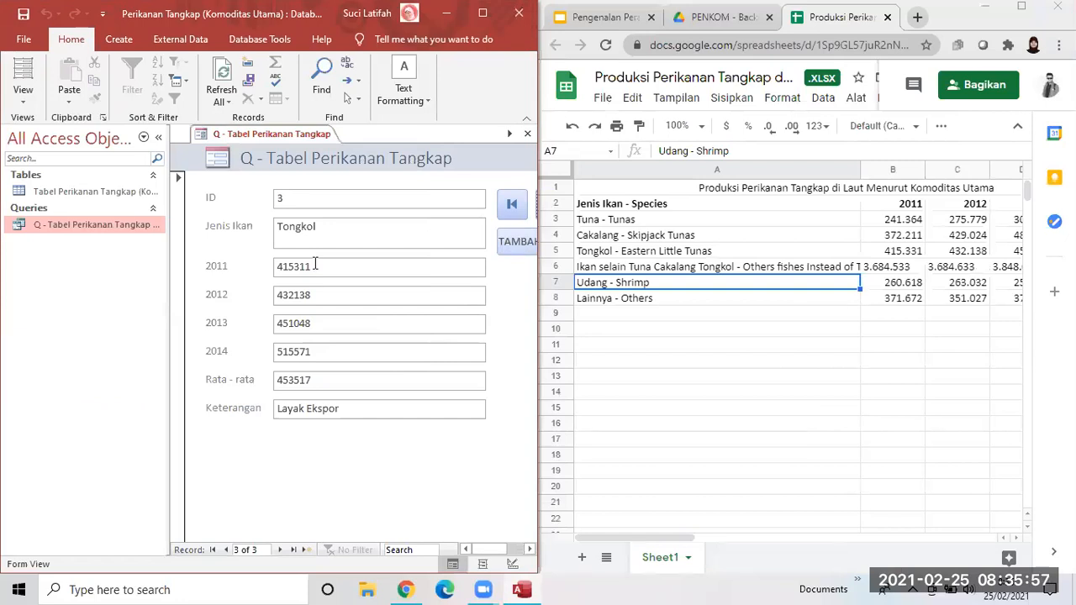
{"action": "left_click", "coordinate": [280, 233]}
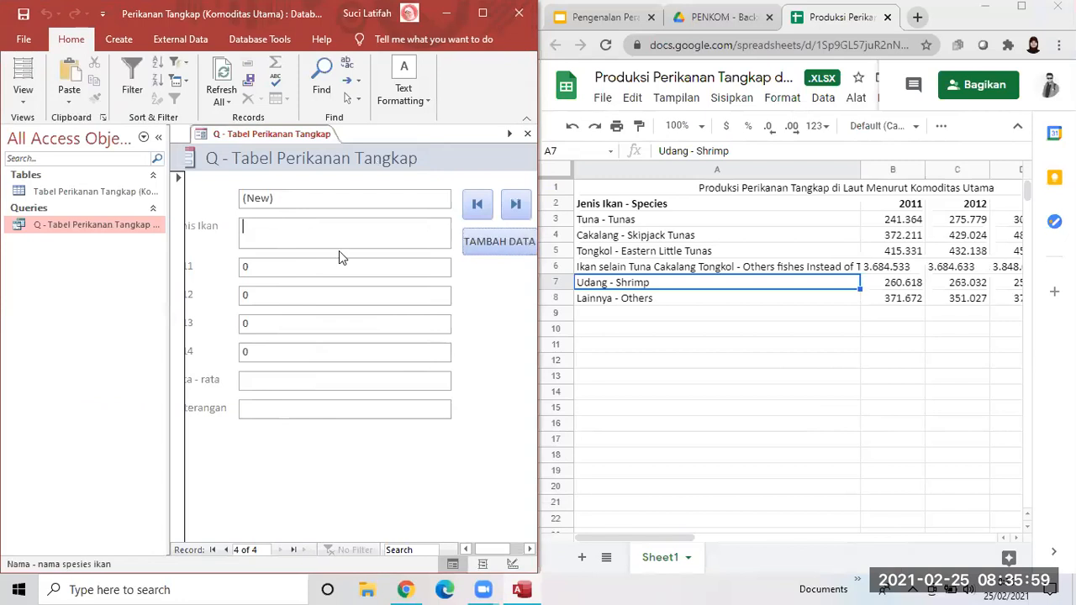
{"action": "type", "text": "Udang"}
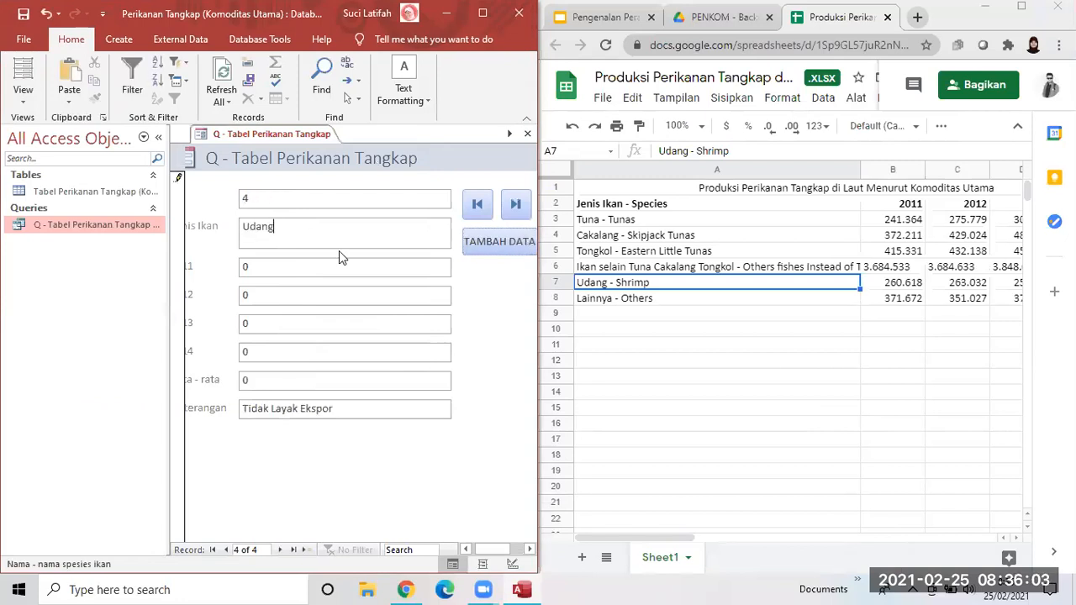
Enter the Udang record's production from the spreadsheet: 260618 for 2011 and 263032 for 2012
{"action": "left_click", "coordinate": [1017, 538]}
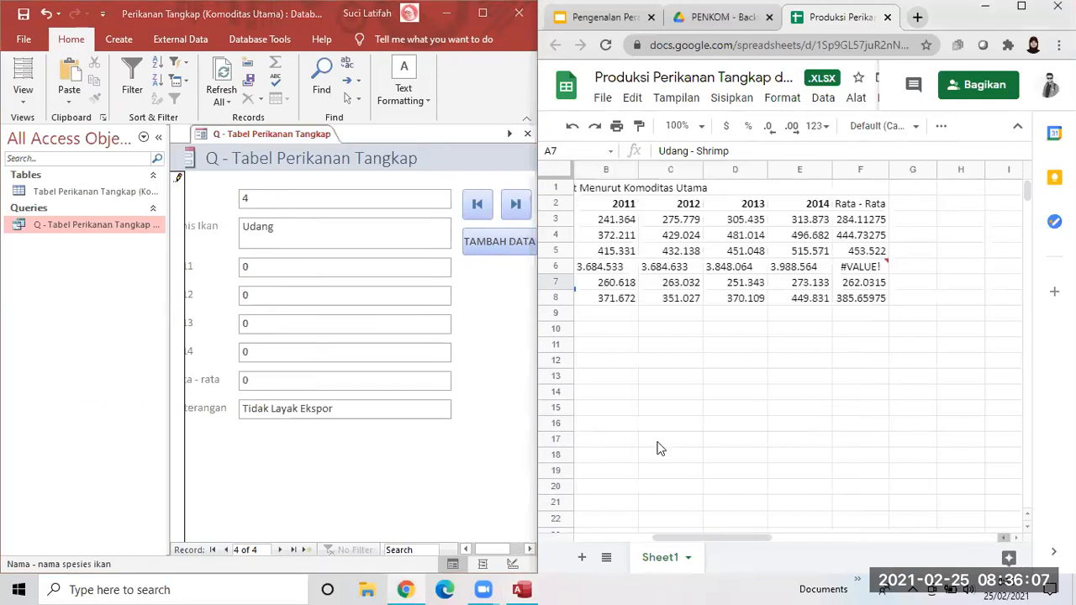
{"action": "left_click", "coordinate": [286, 266]}
{"action": "key", "text": "BackSpace"}
{"action": "type", "text": "260618"}
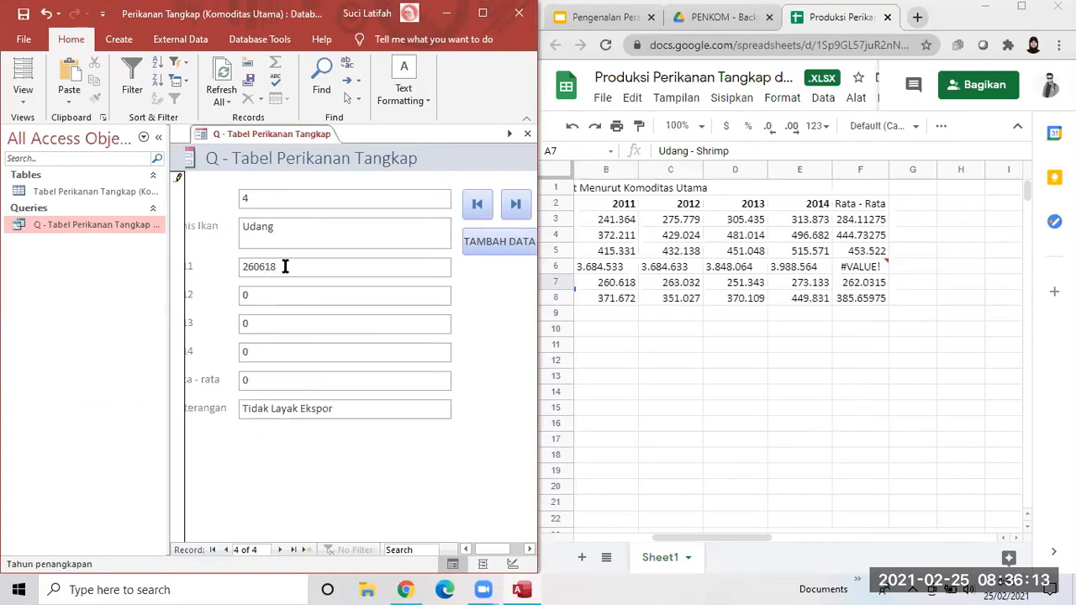
{"action": "key", "text": "shift+Tab"}
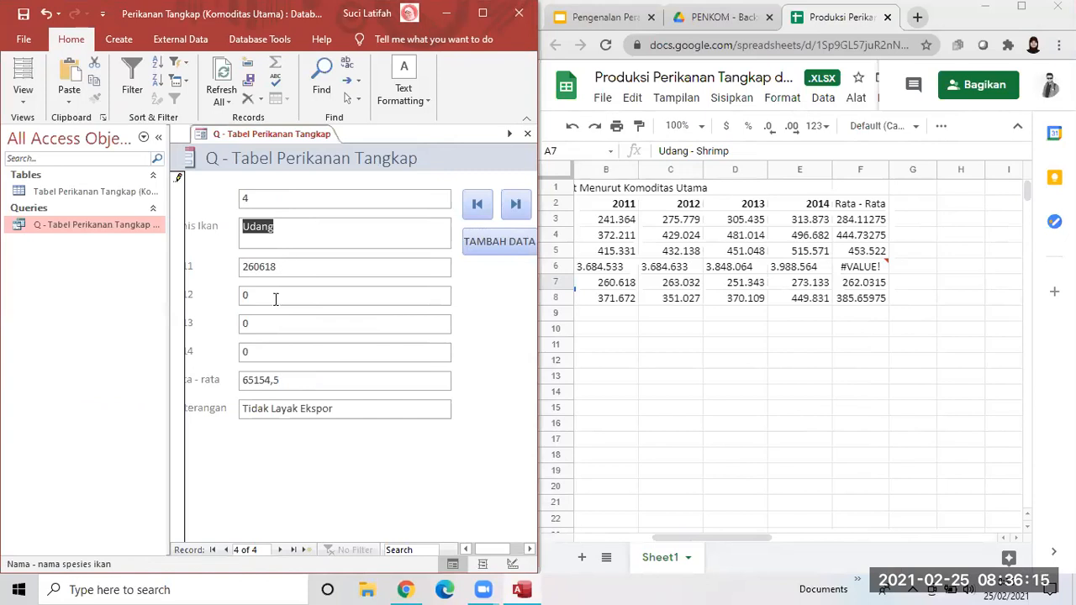
{"action": "left_click", "coordinate": [275, 298]}
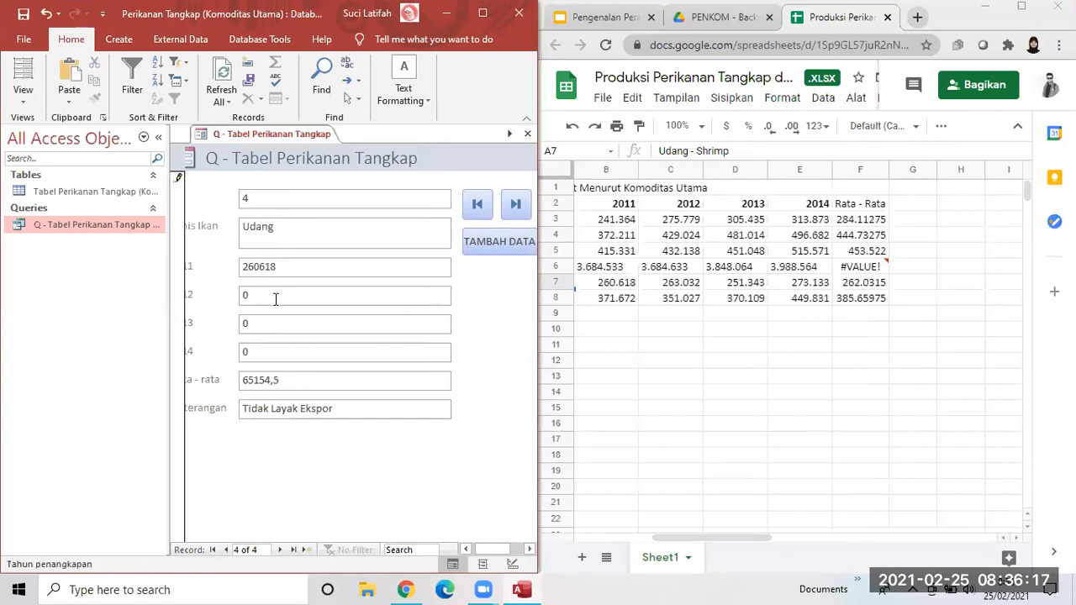
{"action": "type", "text": "263032"}
Enter 251343 for 2013 and 273133 for 2014 in the Udang record
{"action": "left_click", "coordinate": [268, 321]}
{"action": "key", "text": "BackSpace"}
{"action": "type", "text": "251343"}
{"action": "key", "text": "Tab"}
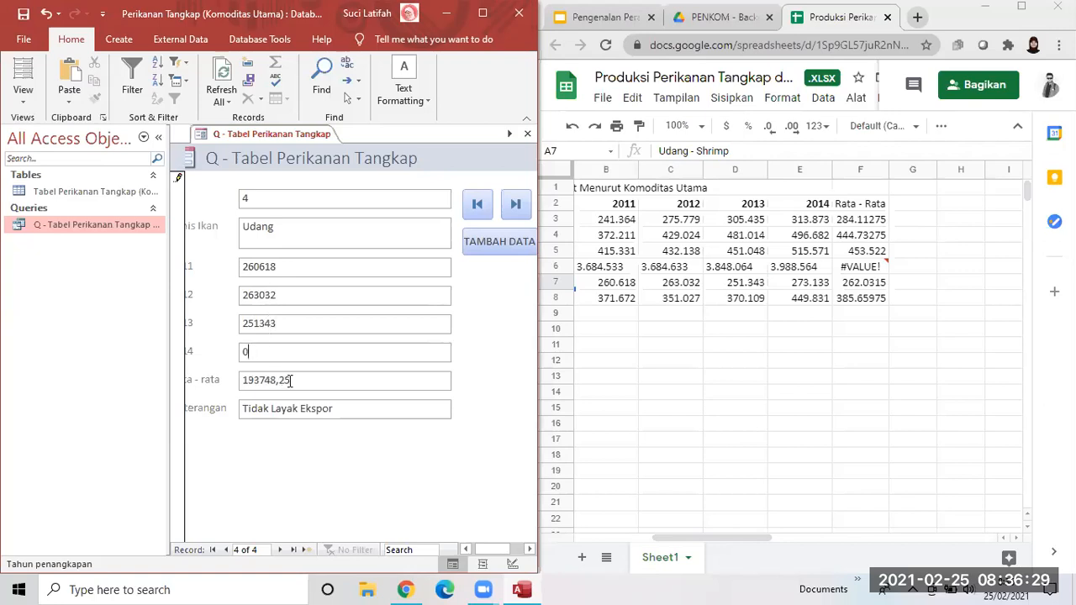
{"action": "left_click_drag", "start_coordinate": [291, 380], "coordinate": [249, 380]}
{"action": "left_click", "coordinate": [287, 351]}
{"action": "type", "text": "273133"}
{"action": "key", "text": "Tab"}
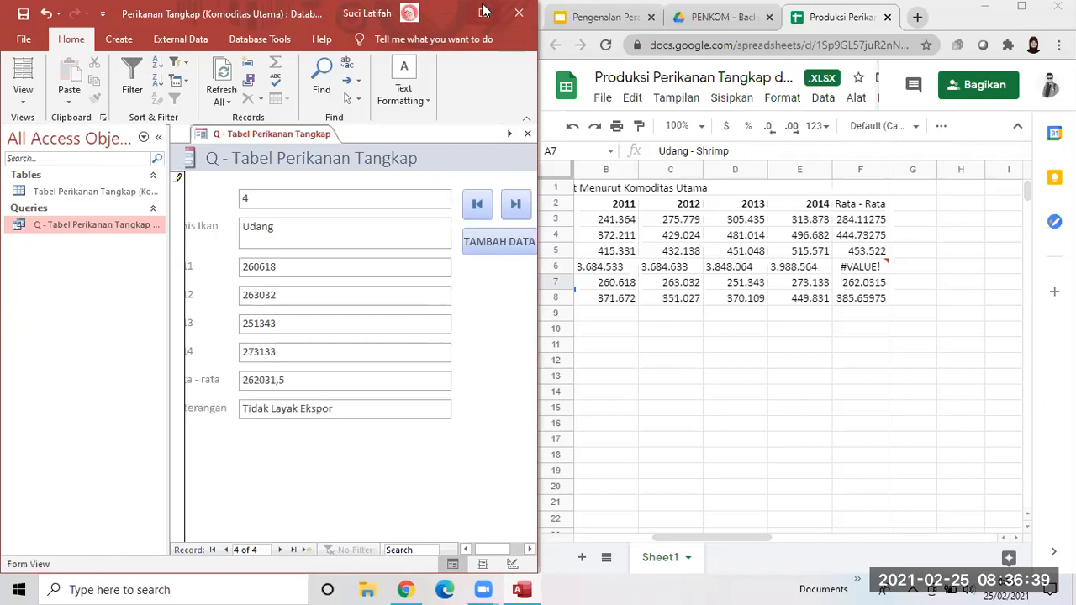
Maximize Access, save the Udang record with the form's SIMPAN button, and refresh the Tabel Perikanan Tangkap table
{"action": "left_click", "coordinate": [483, 12]}
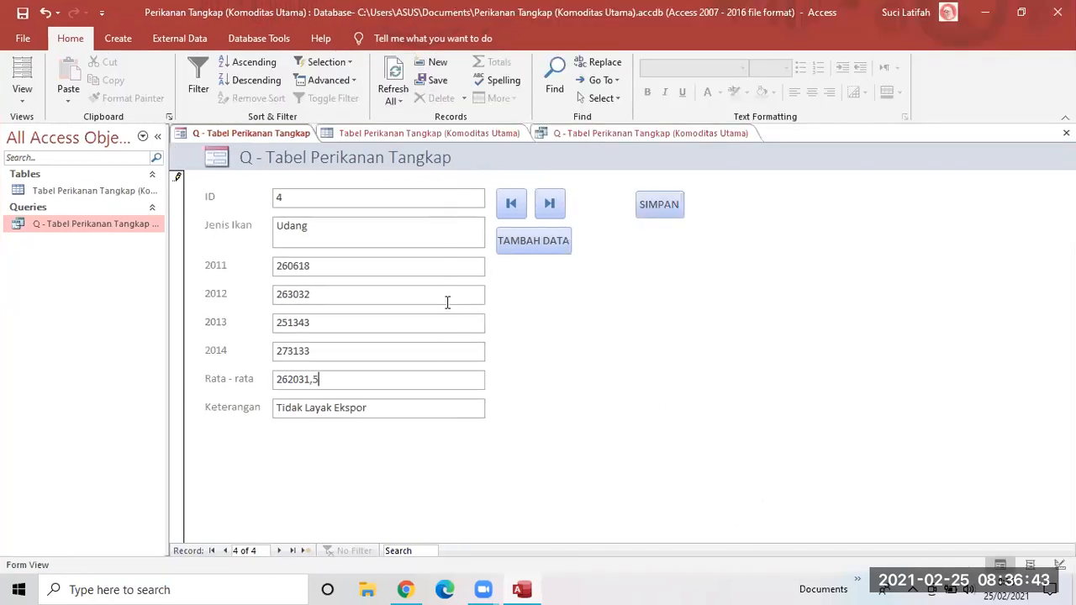
{"action": "left_click", "coordinate": [662, 206]}
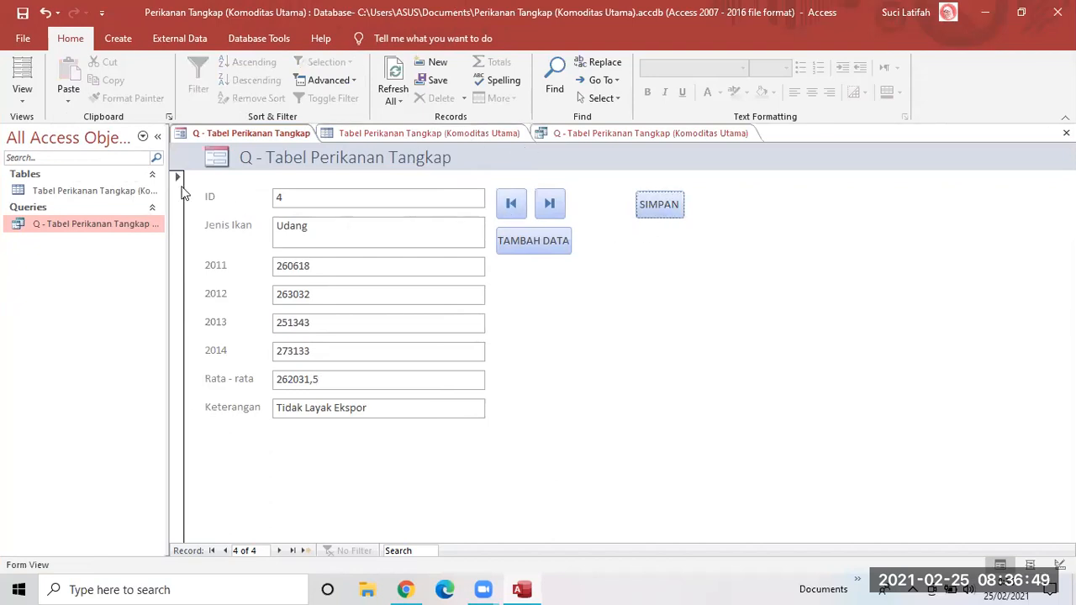
{"action": "left_click", "coordinate": [84, 191]}
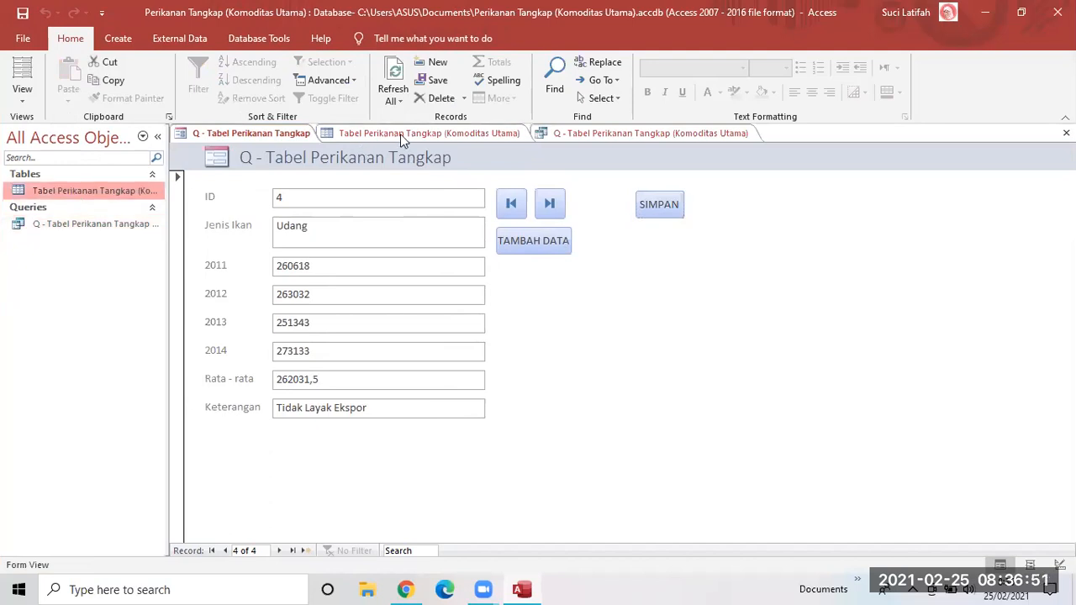
{"action": "left_click", "coordinate": [400, 133]}
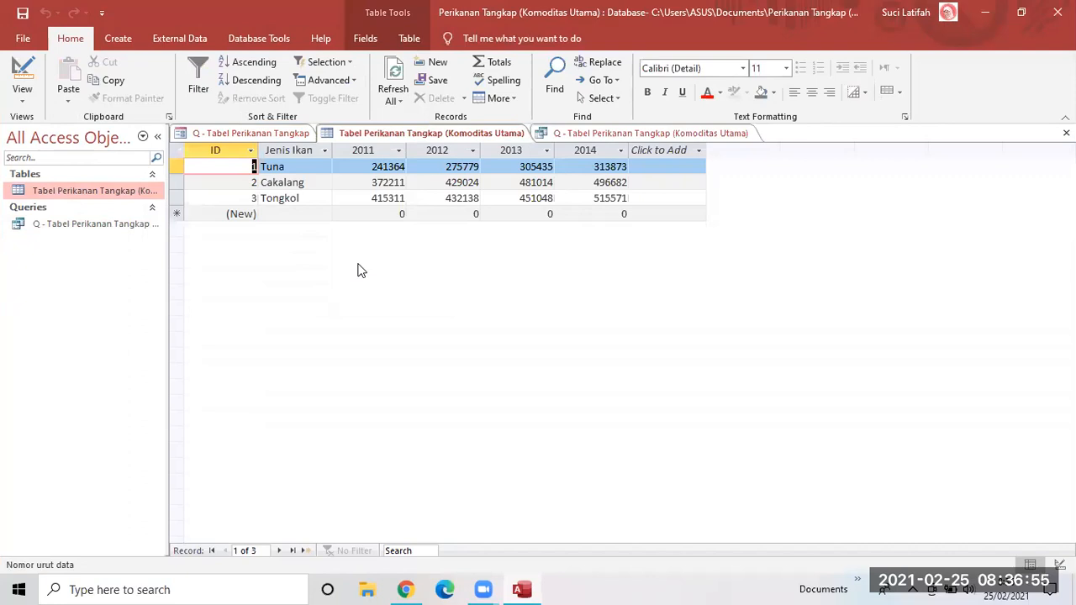
{"action": "key", "text": "F5"}
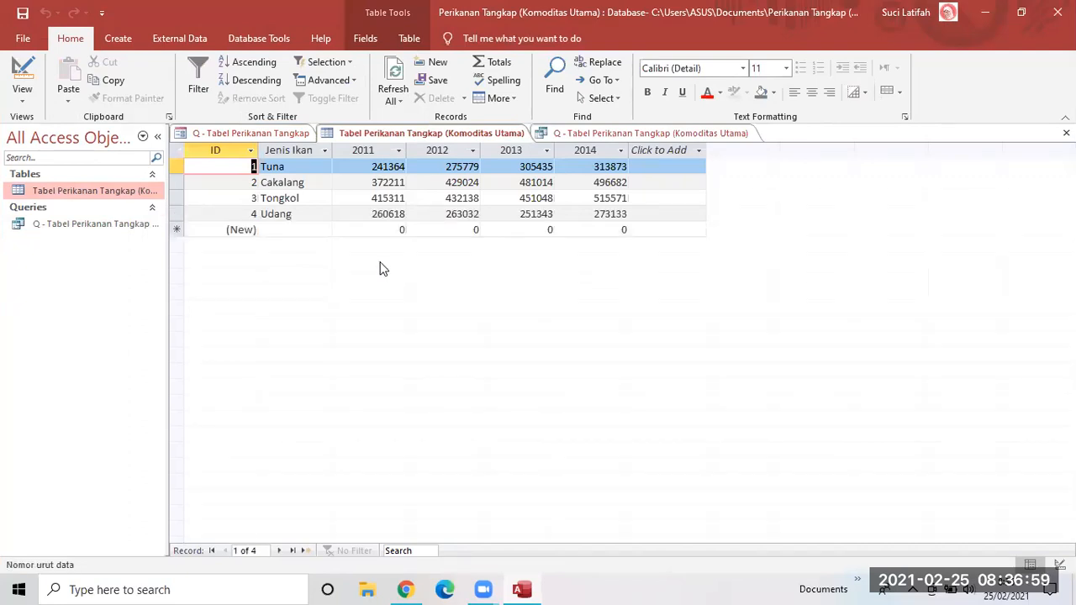
Check the Udang row's 2011 to 2014 values in the table datasheet
{"action": "left_click", "coordinate": [320, 215]}
{"action": "key", "text": "Tab"}
{"action": "key", "text": "Tab"}
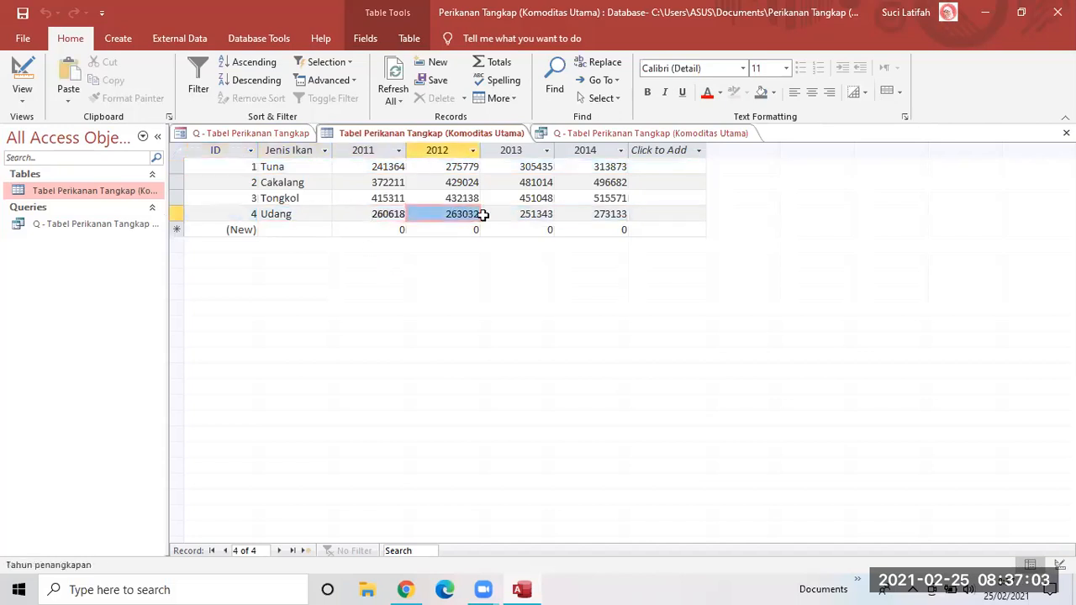
{"action": "left_click", "coordinate": [526, 212]}
{"action": "left_click", "coordinate": [589, 216]}
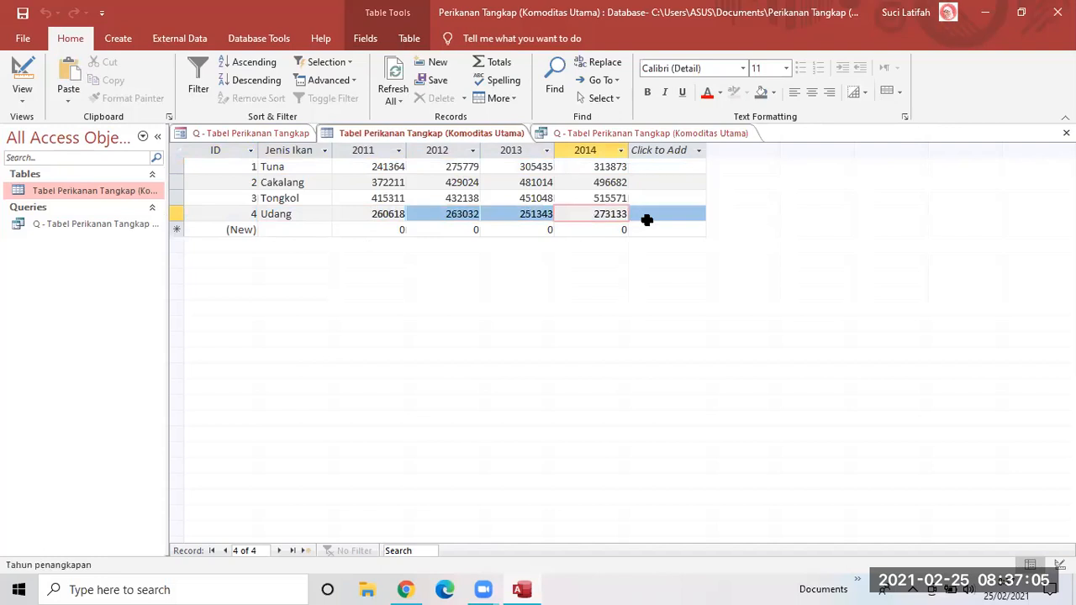
Compare the Udang record in the form with its row in the table
{"action": "left_click", "coordinate": [84, 224]}
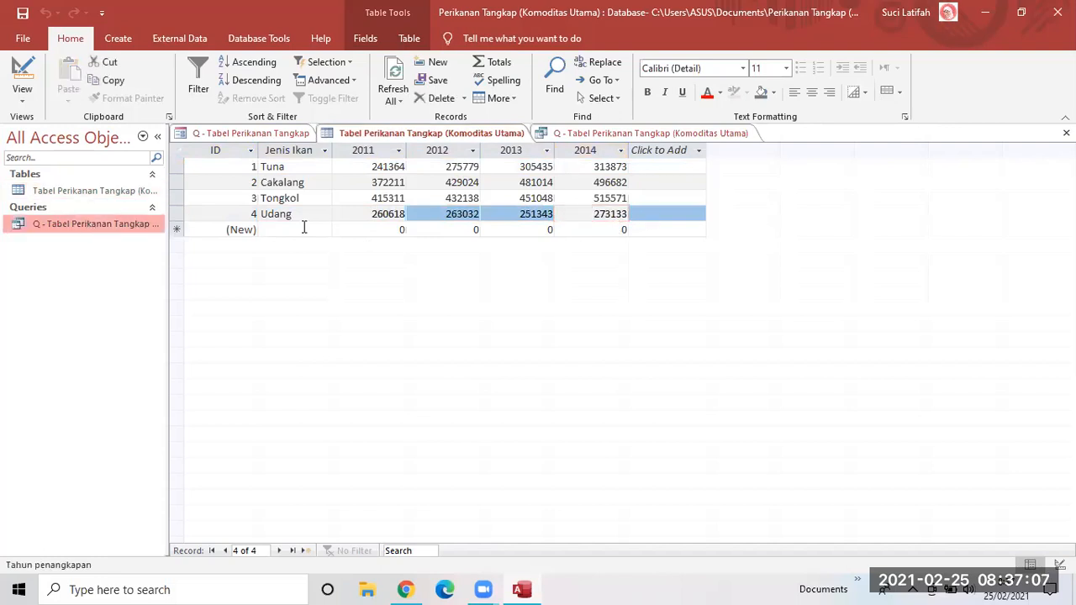
{"action": "left_click", "coordinate": [258, 135]}
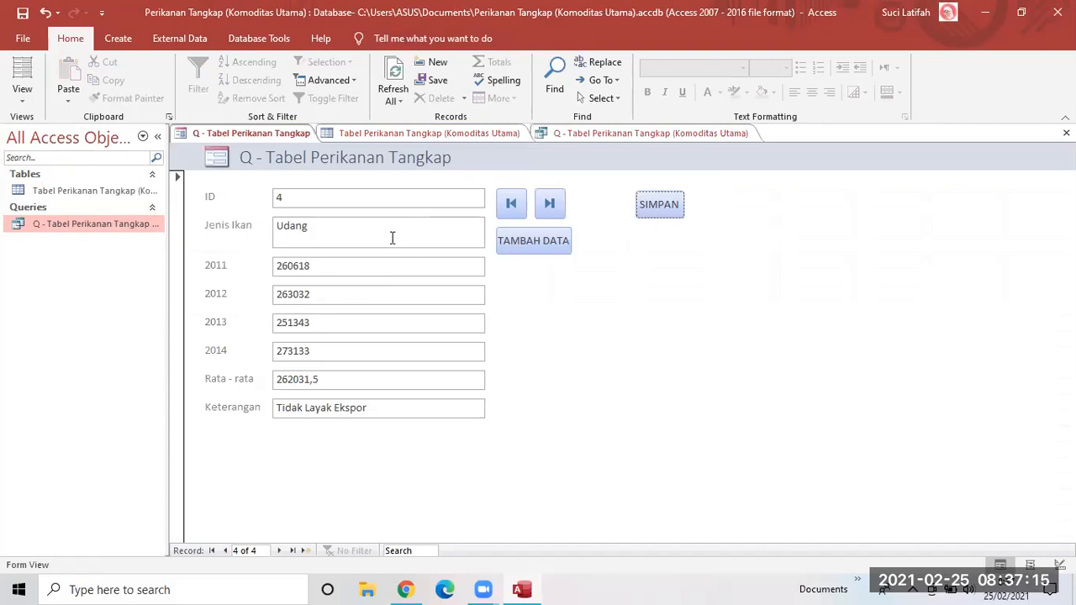
{"action": "left_click", "coordinate": [449, 131]}
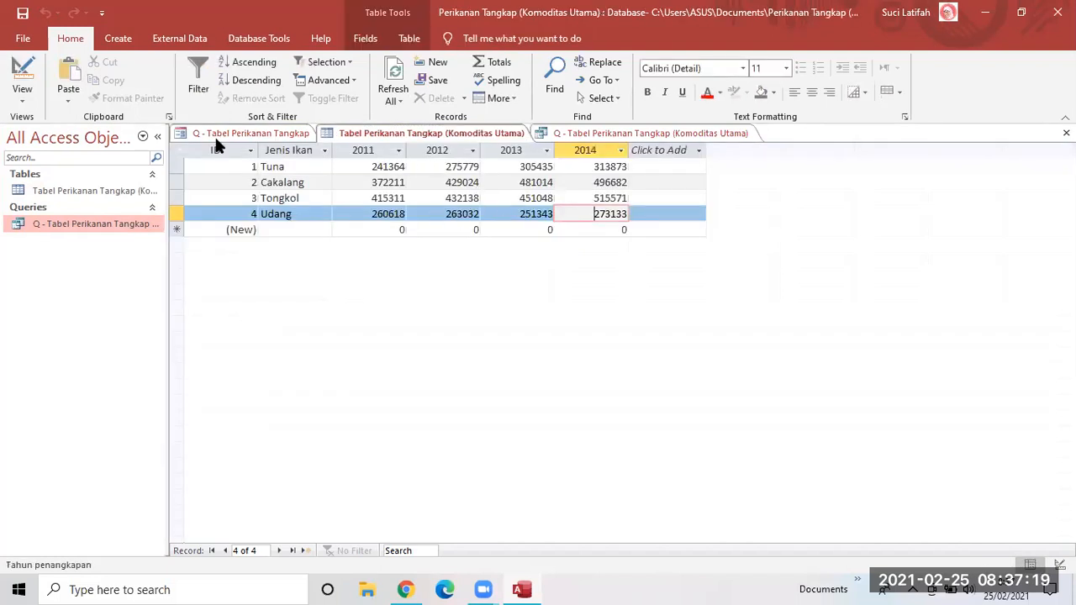
{"action": "left_click", "coordinate": [236, 133]}
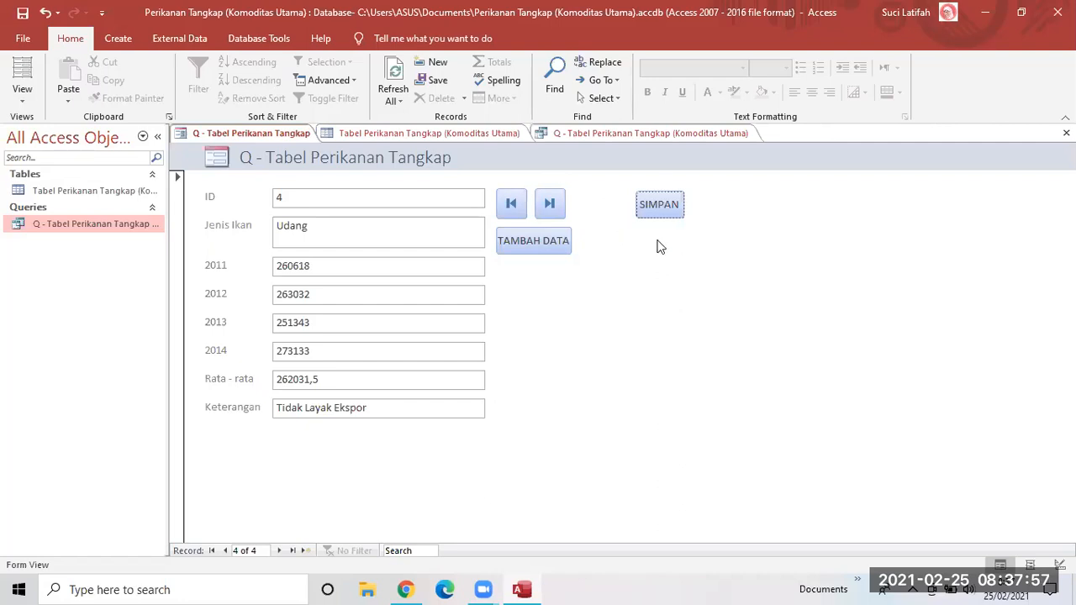
{"action": "left_click", "coordinate": [332, 135]}
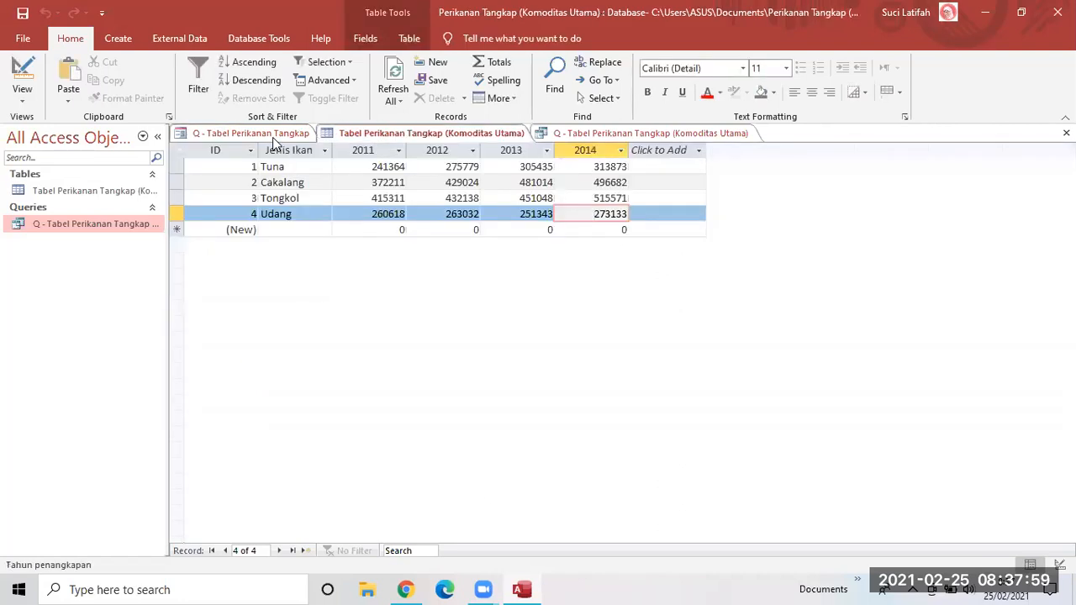
{"action": "left_click", "coordinate": [273, 137]}
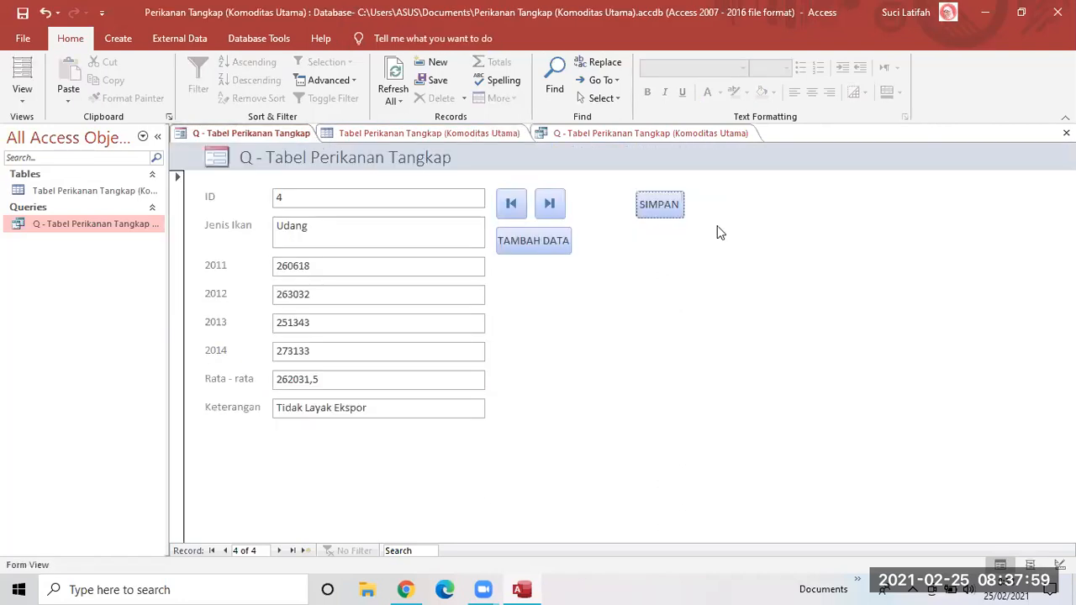
Save the form under the name "Form - Perikanan Tangkap" and select it among the database objects
{"action": "right_click", "coordinate": [272, 134]}
{"action": "left_click", "coordinate": [288, 151]}
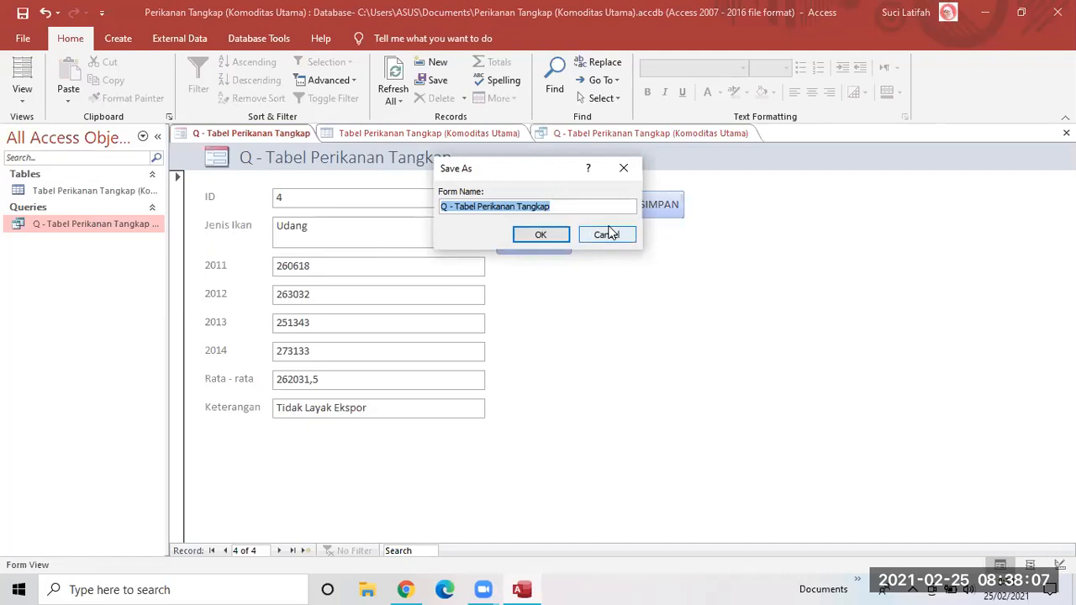
{"action": "type", "text": "Form - Perikanan Tangkap"}
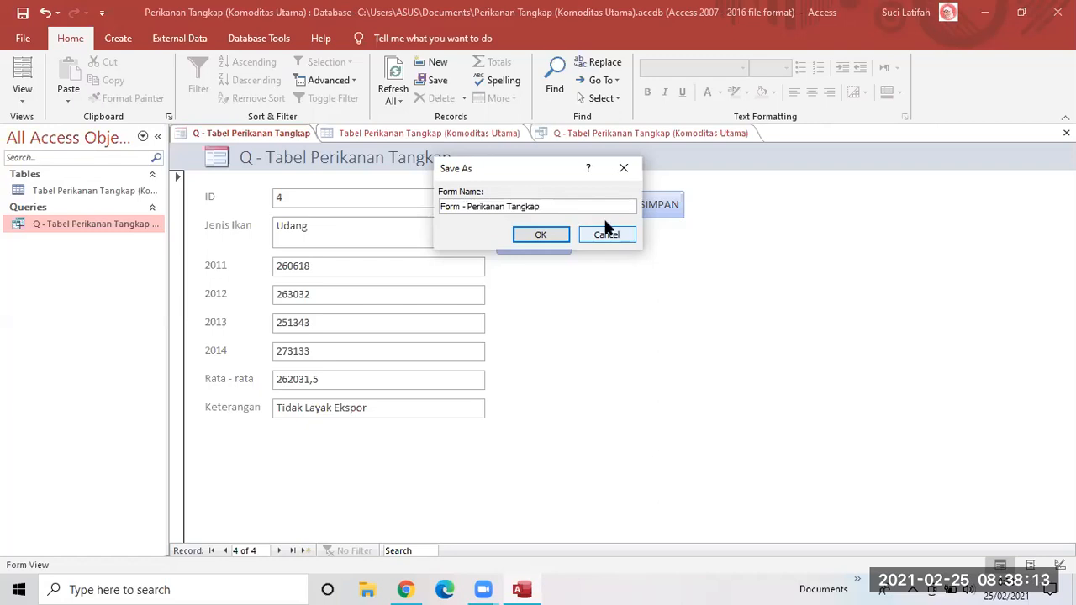
{"action": "left_click", "coordinate": [560, 234]}
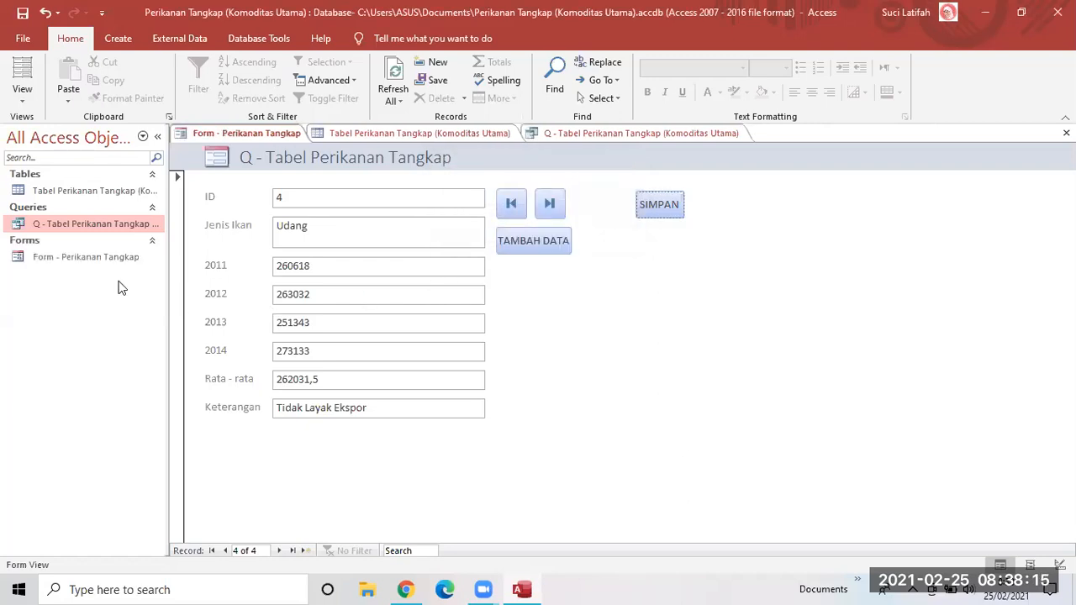
{"action": "left_click", "coordinate": [79, 258]}
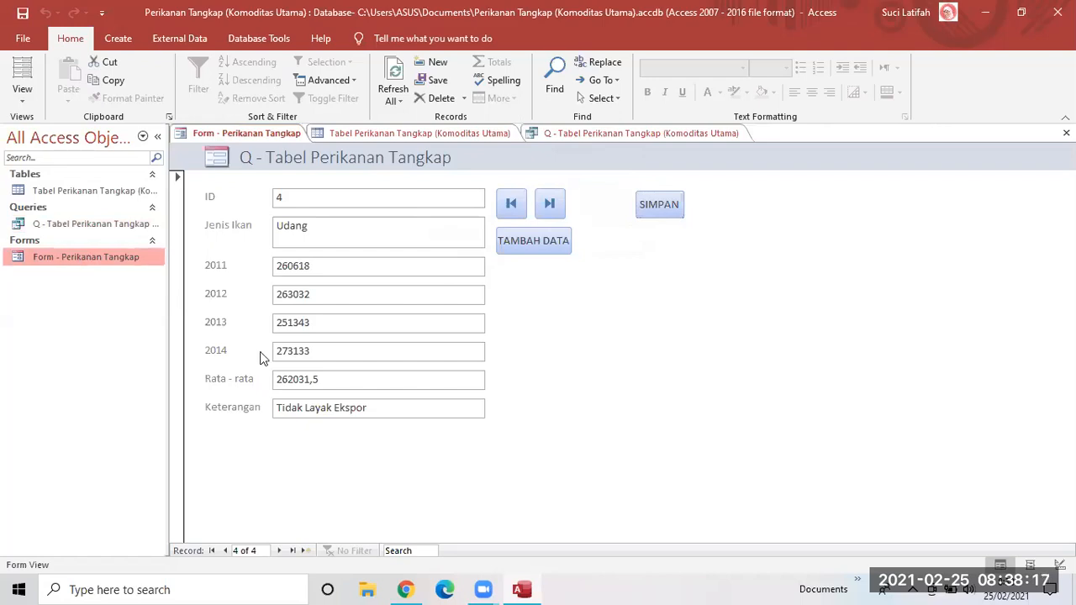
{"action": "left_click", "coordinate": [514, 311]}
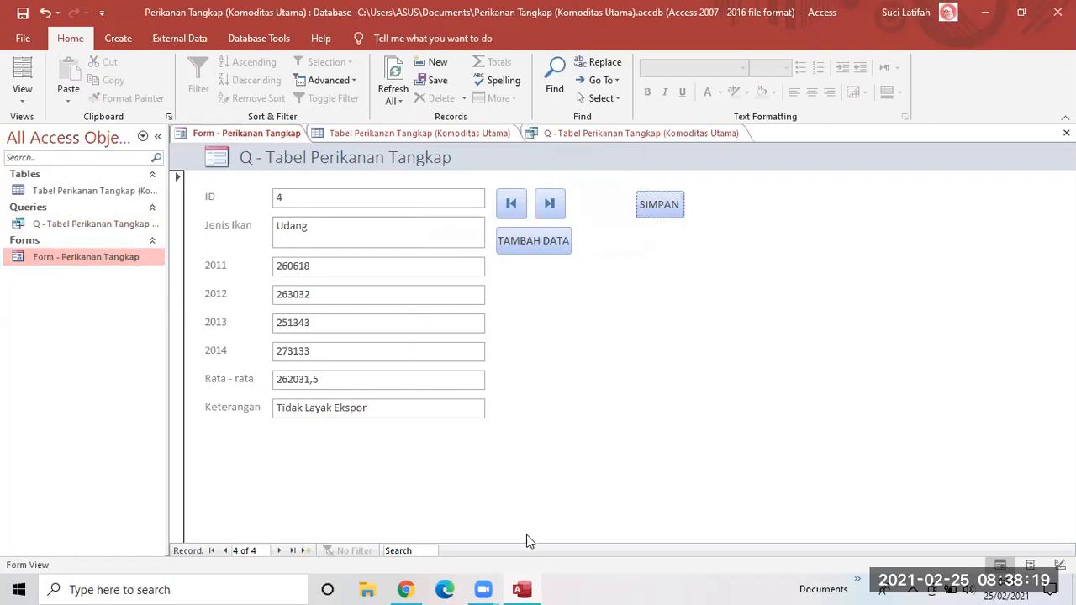
Switch to the Google Slides presentation in Chrome and add "= 5" after Report on the Fungsi Microsoft Access slide
{"action": "left_click", "coordinate": [406, 589]}
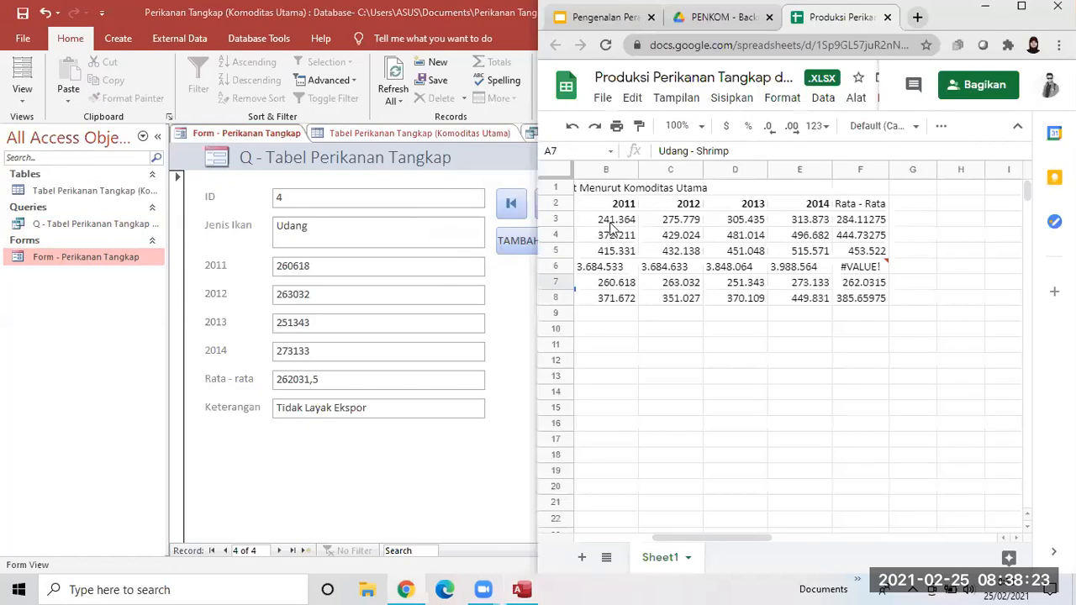
{"action": "key", "text": "ctrl+Tab"}
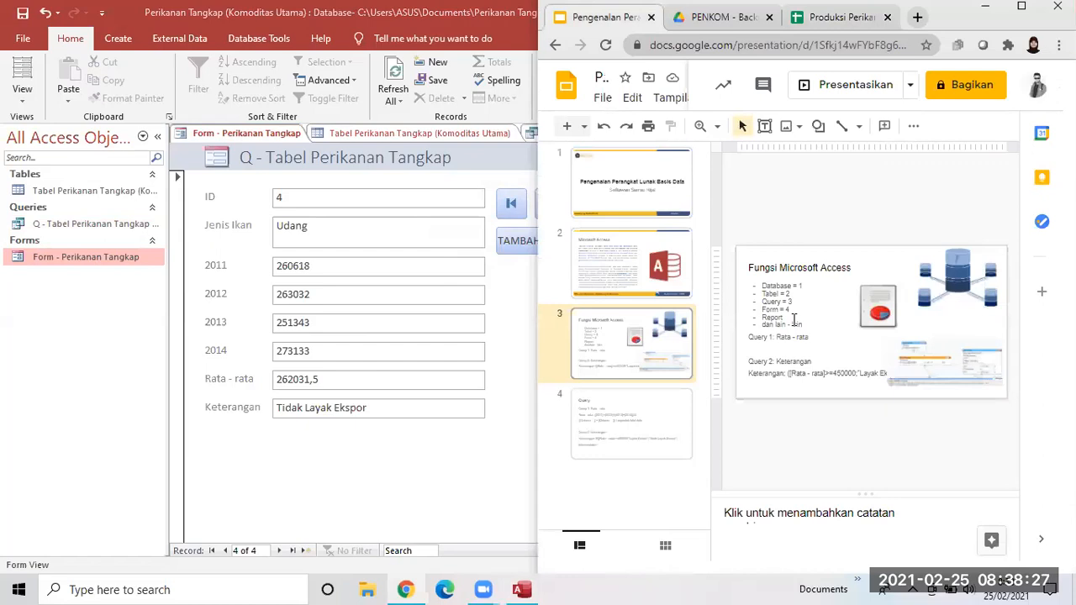
{"action": "left_click", "coordinate": [841, 329]}
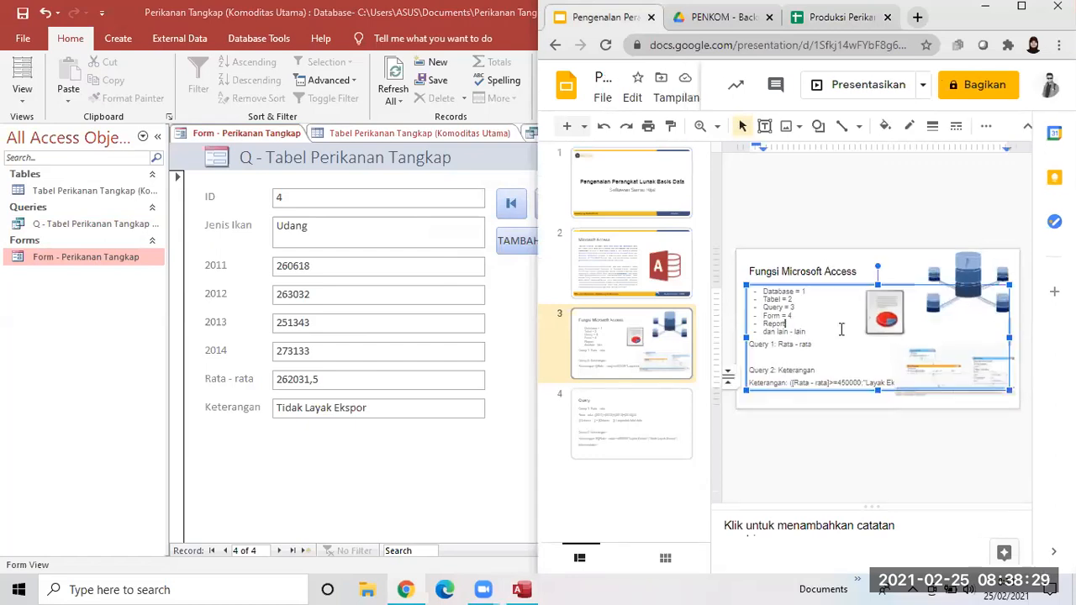
{"action": "type", "text": "= 5"}
Return to Access, generate a quick report from Form - Perikanan Tangkap and close it without saving
{"action": "left_click", "coordinate": [516, 134]}
{"action": "left_click", "coordinate": [505, 135]}
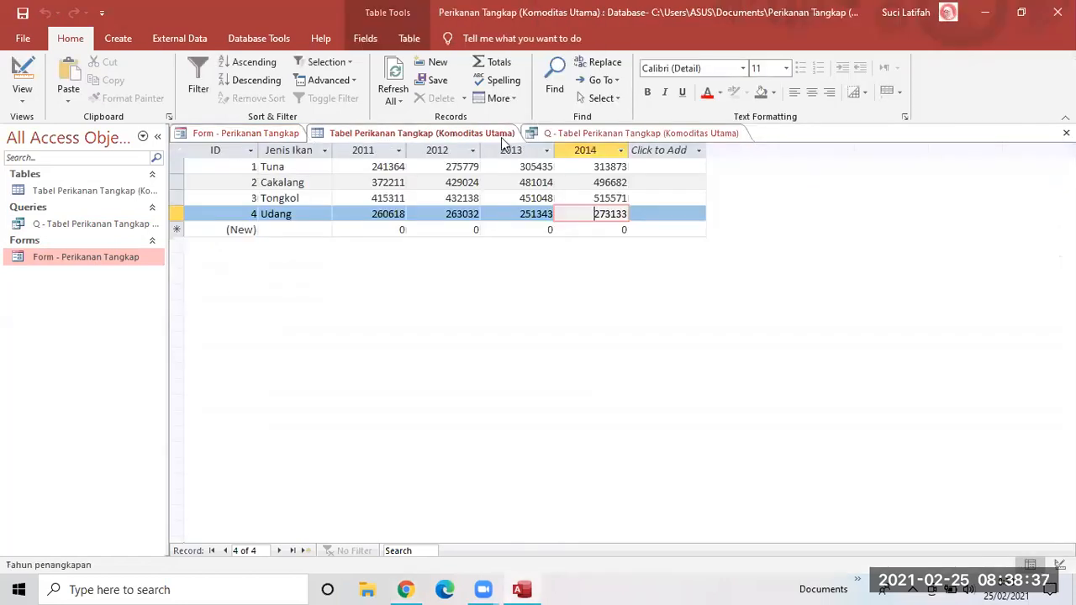
{"action": "right_click", "coordinate": [505, 139]}
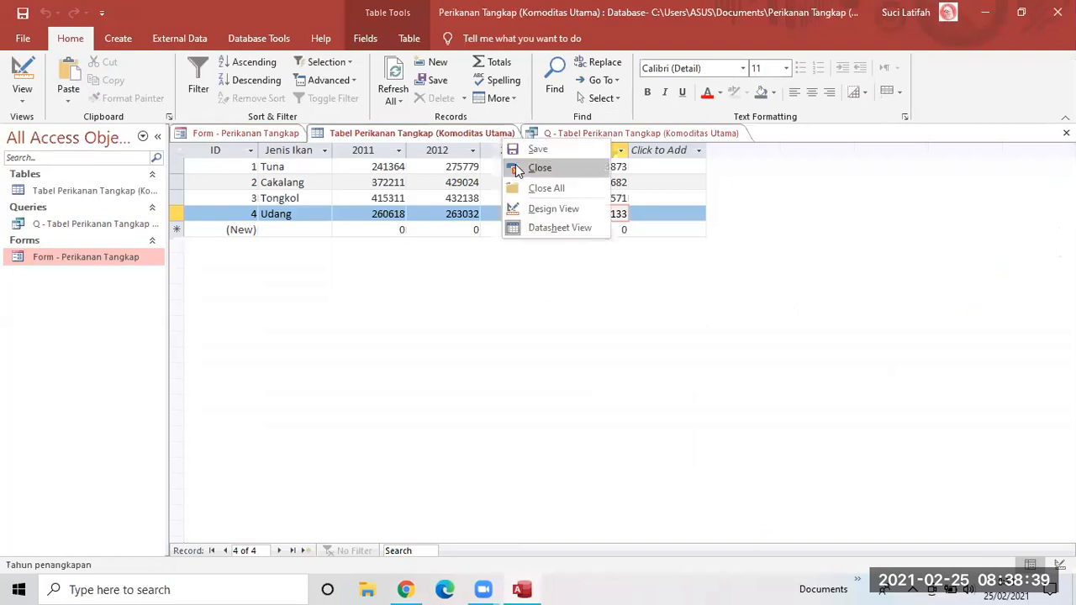
{"action": "left_click", "coordinate": [273, 131]}
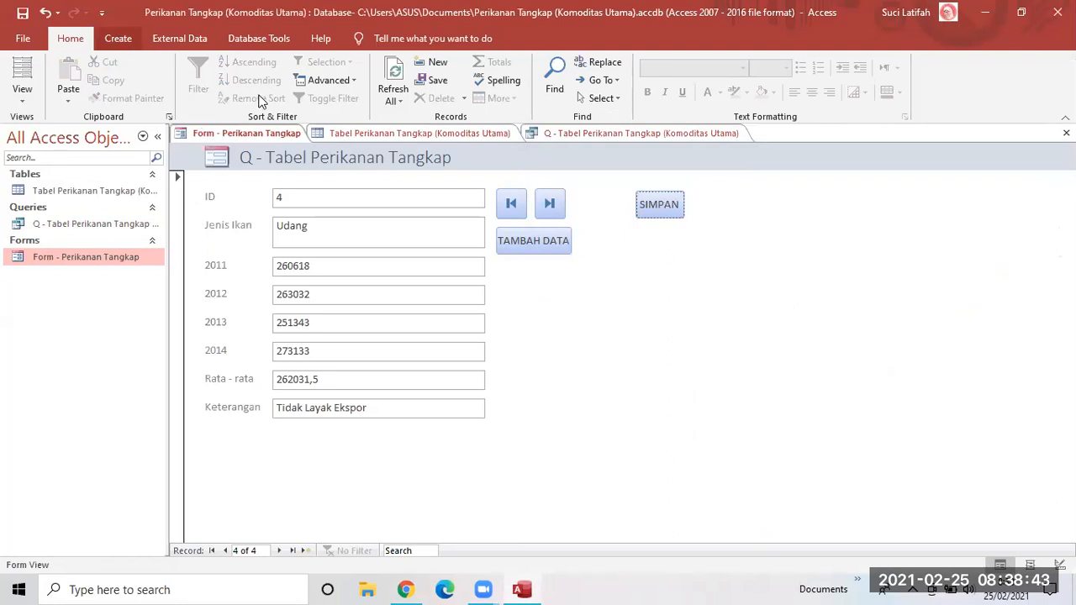
{"action": "left_click", "coordinate": [118, 40]}
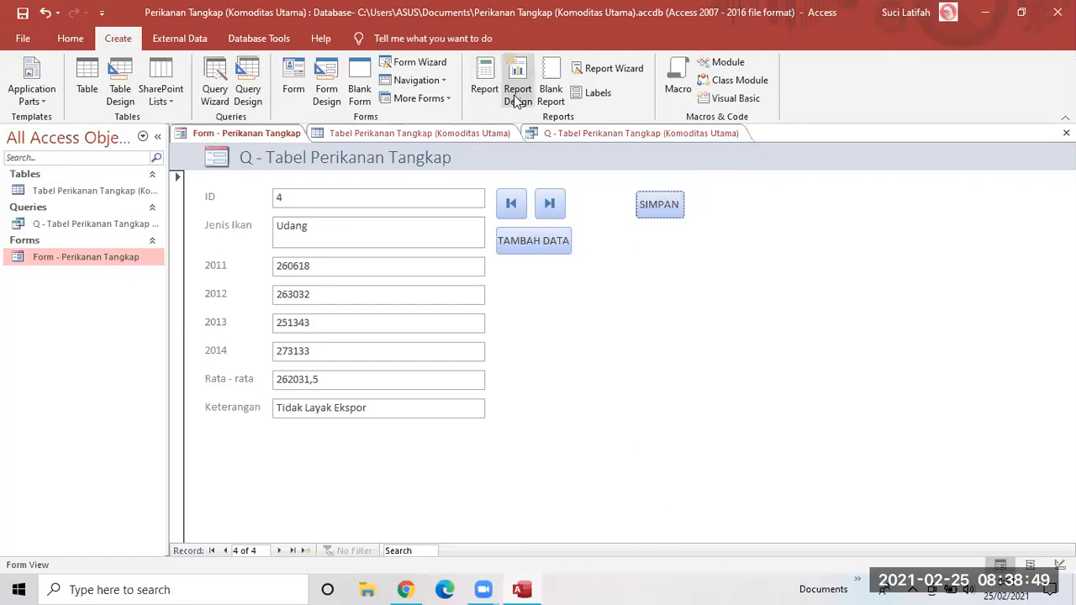
{"action": "left_click", "coordinate": [486, 89]}
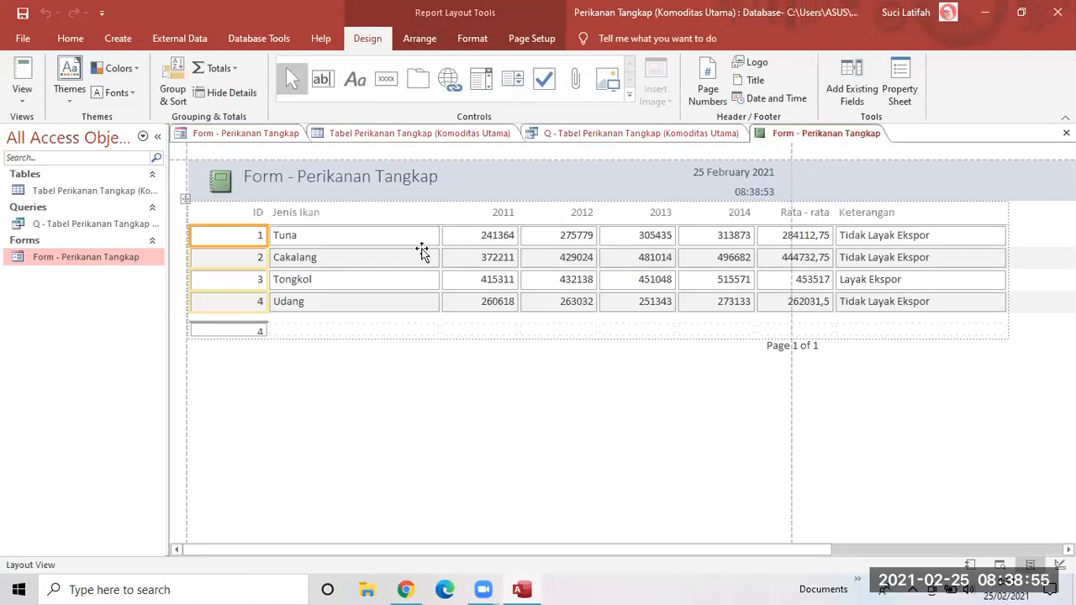
{"action": "right_click", "coordinate": [821, 138]}
{"action": "left_click", "coordinate": [844, 165]}
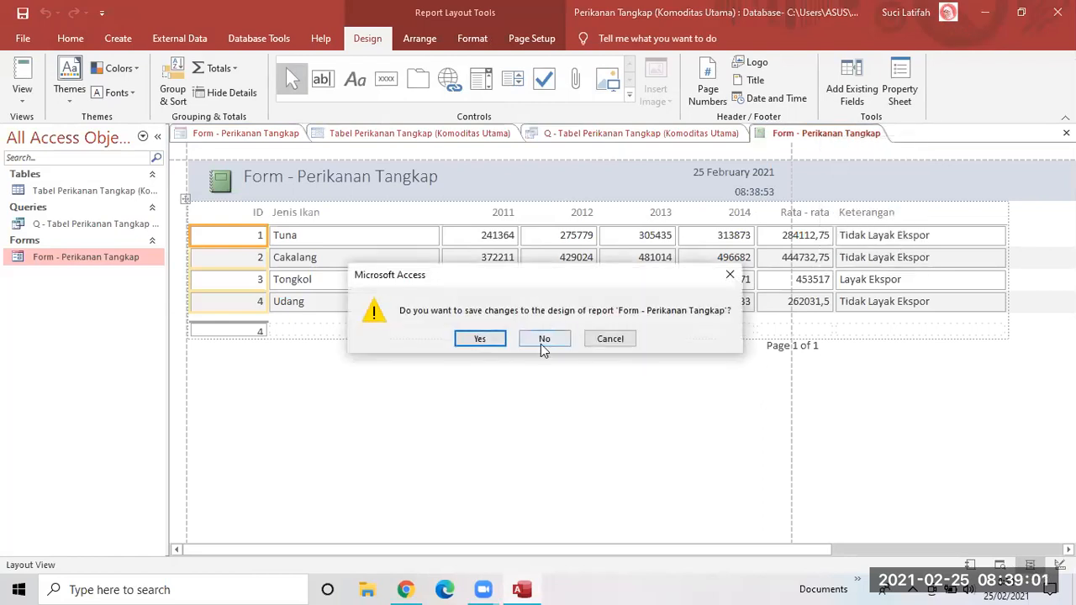
{"action": "left_click", "coordinate": [480, 339]}
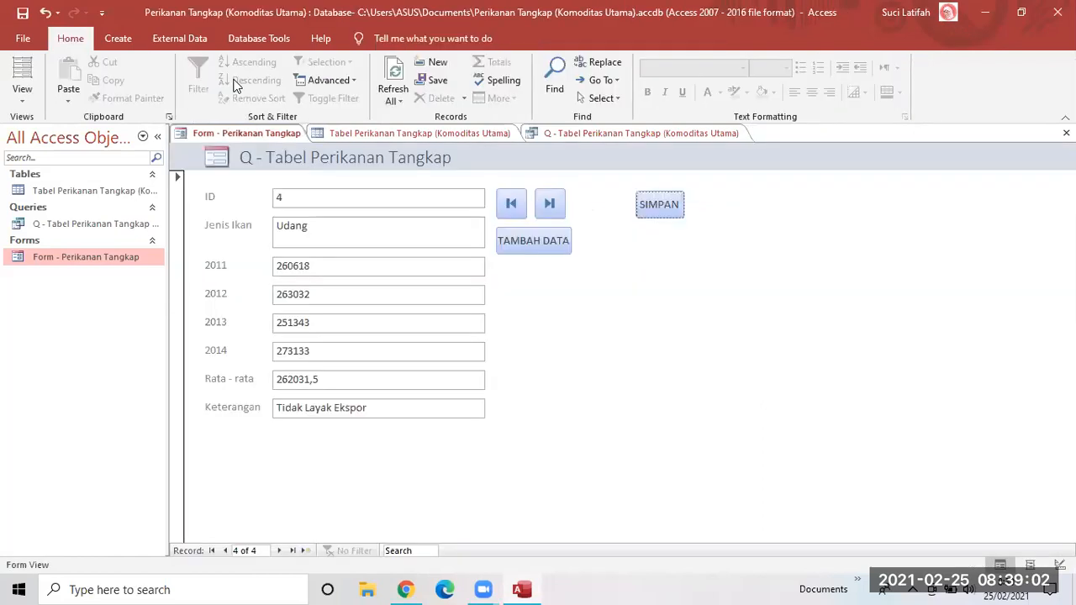
Start the Report Wizard on the Q - Tabel Perikanan Tangkap query and include the ID, Jenis Ikan, Rata - rata and Keterangan fields
{"action": "left_click", "coordinate": [116, 38]}
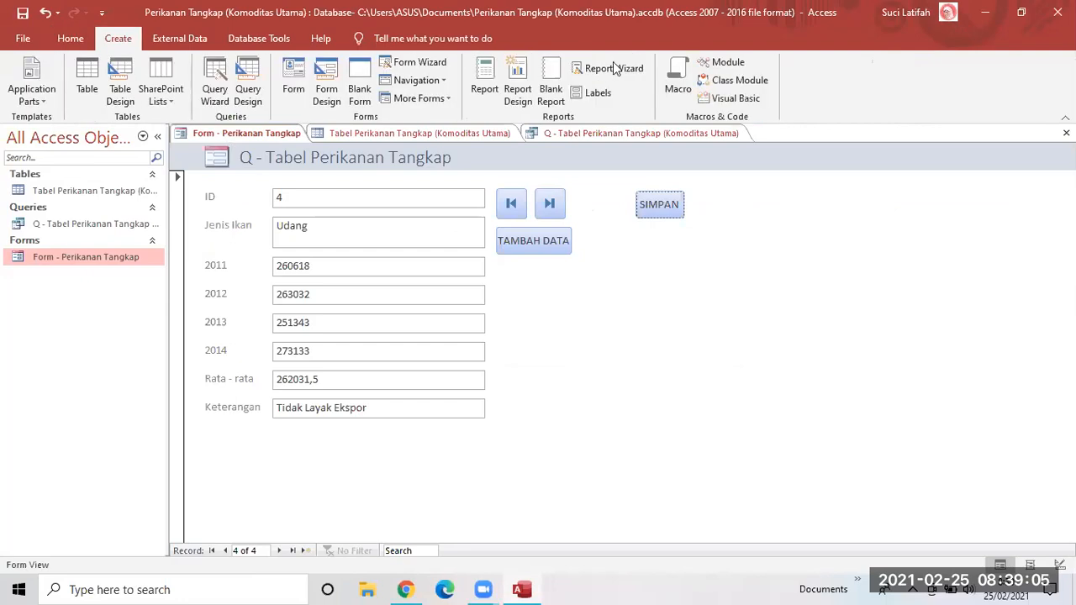
{"action": "left_click", "coordinate": [614, 68]}
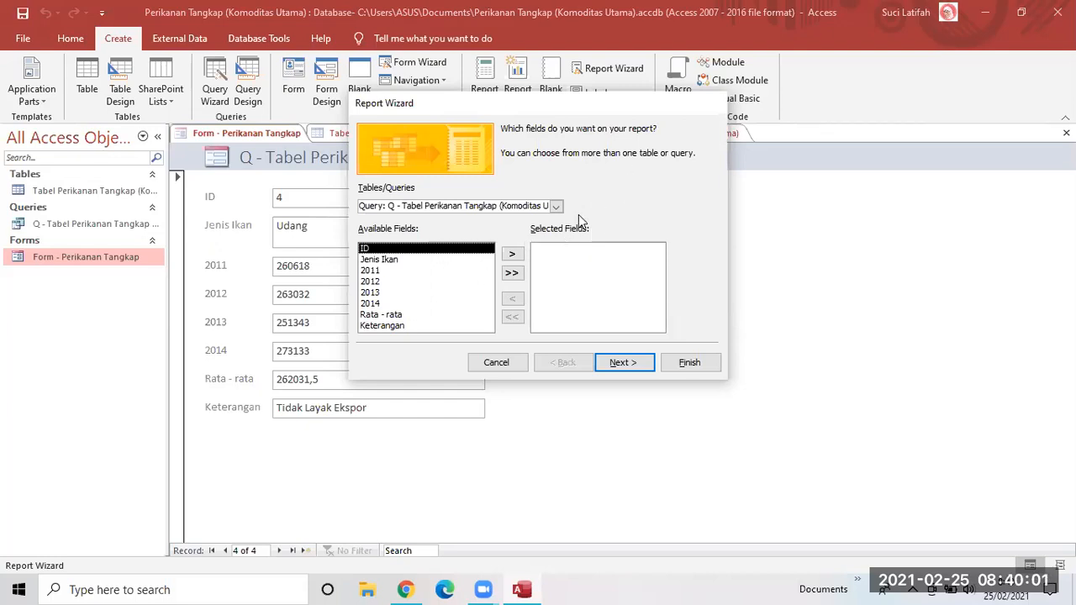
{"action": "left_click", "coordinate": [395, 262]}
{"action": "left_click", "coordinate": [456, 249]}
{"action": "left_click", "coordinate": [512, 254]}
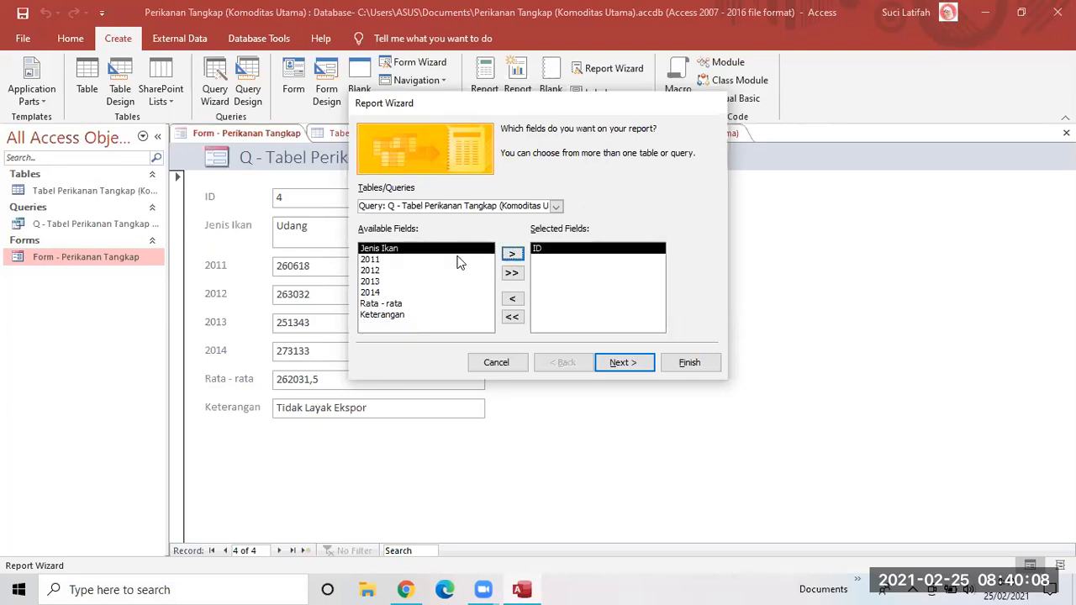
{"action": "left_click", "coordinate": [512, 254]}
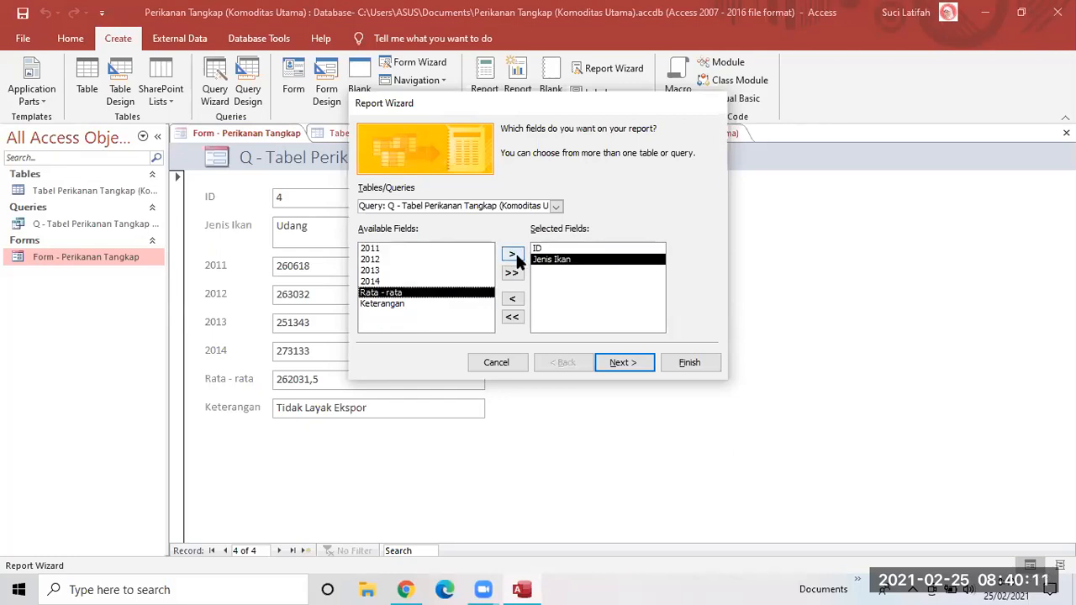
{"action": "left_click", "coordinate": [512, 255]}
{"action": "left_click", "coordinate": [512, 257]}
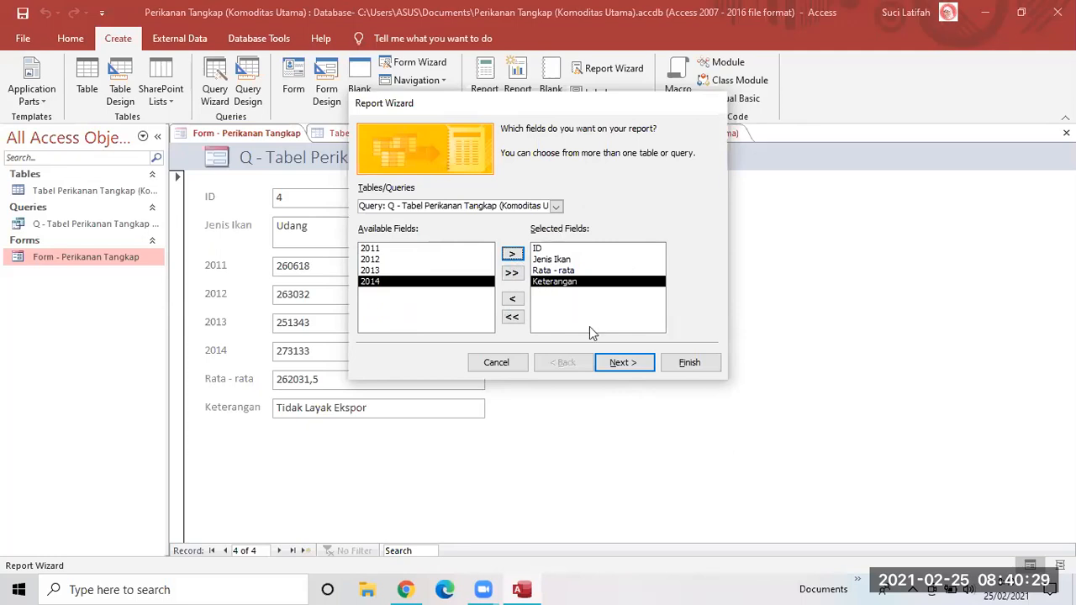
{"action": "left_click", "coordinate": [642, 362]}
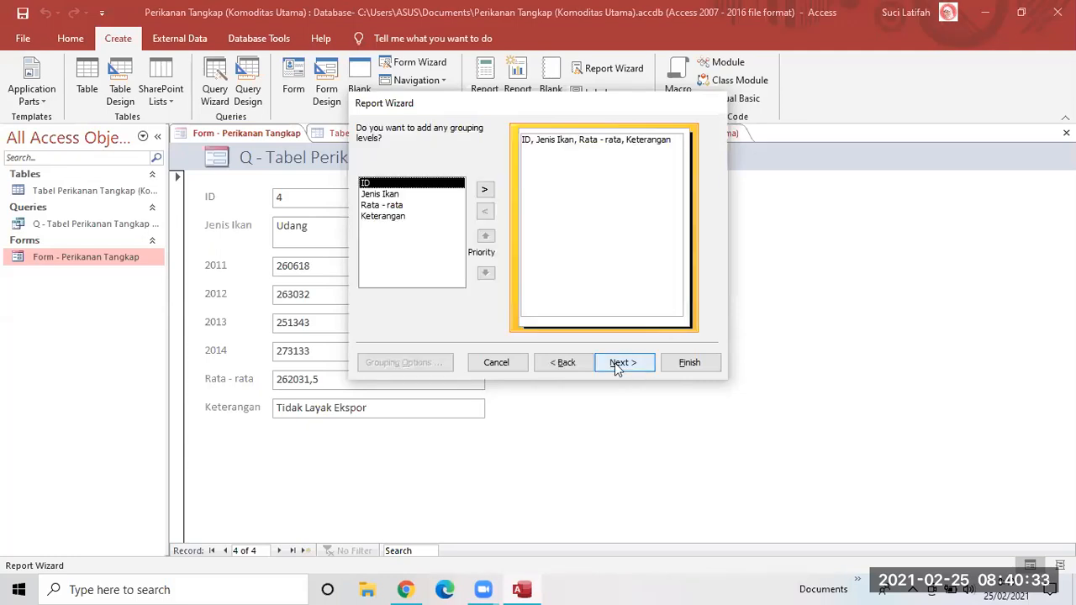
Skip the grouping levels and sort the report's records by ID in ascending order
{"action": "left_click", "coordinate": [614, 366]}
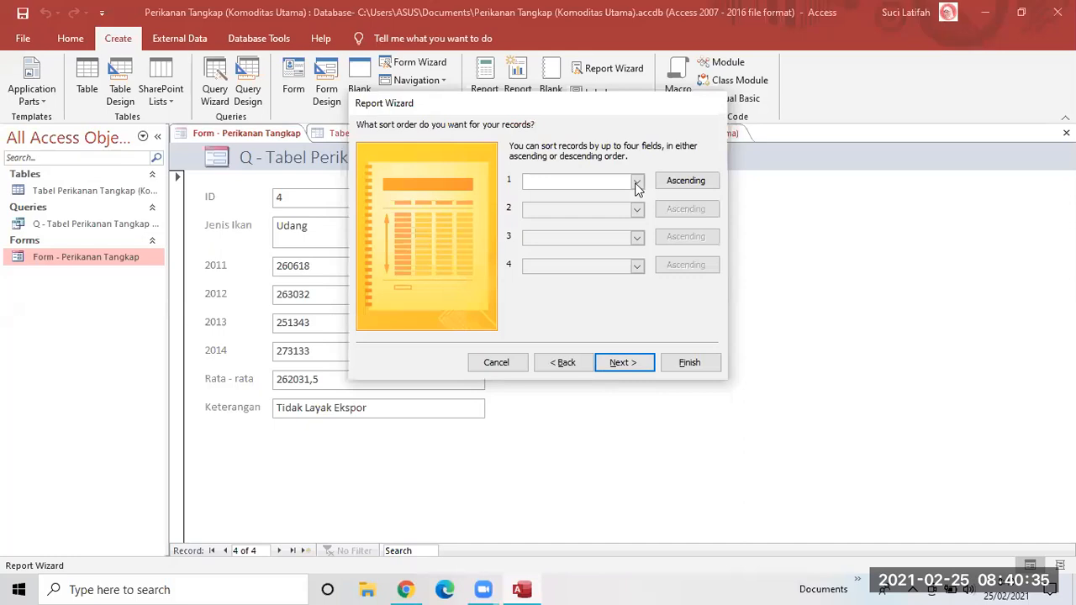
{"action": "left_click", "coordinate": [636, 182]}
{"action": "left_click", "coordinate": [626, 205]}
{"action": "left_click", "coordinate": [622, 365]}
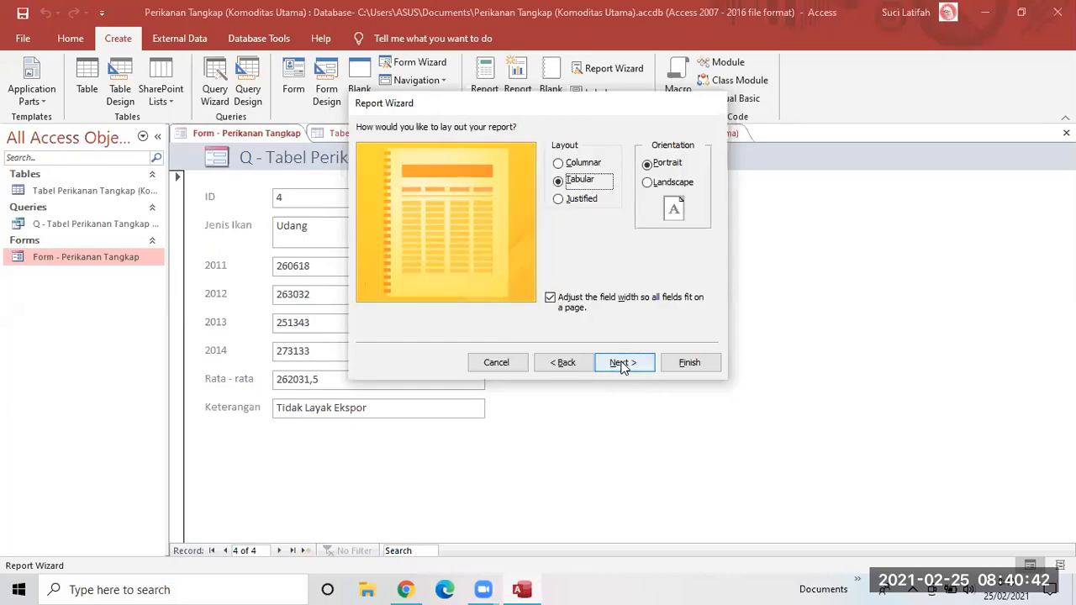
Compare the available report layouts, choose Tabular with portrait orientation, and finish the wizard with the default title
{"action": "left_click", "coordinate": [575, 171]}
{"action": "left_click", "coordinate": [576, 180]}
{"action": "left_click", "coordinate": [583, 203]}
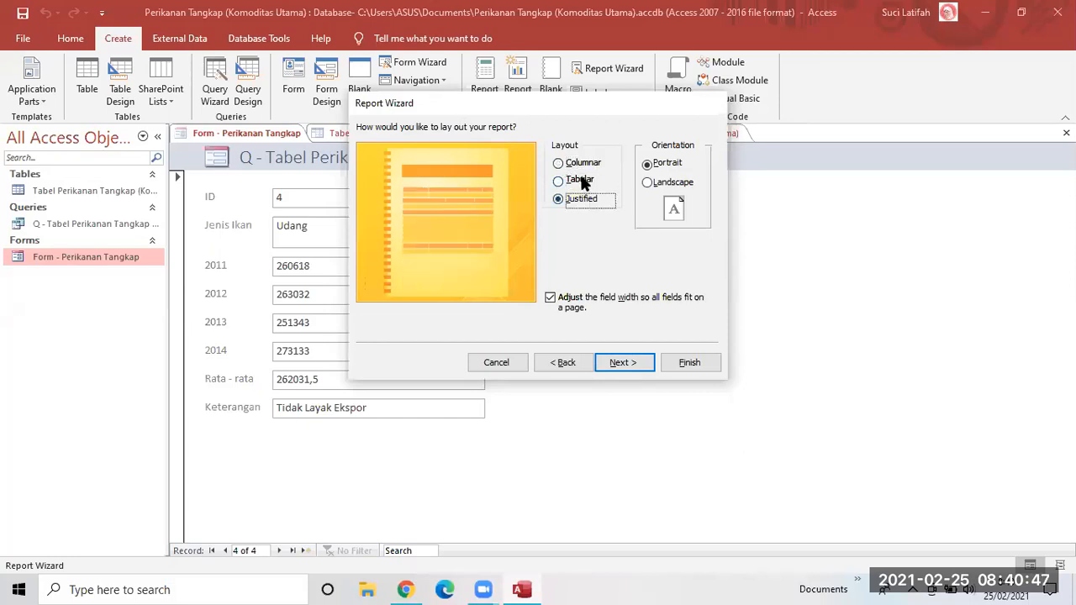
{"action": "left_click", "coordinate": [585, 183]}
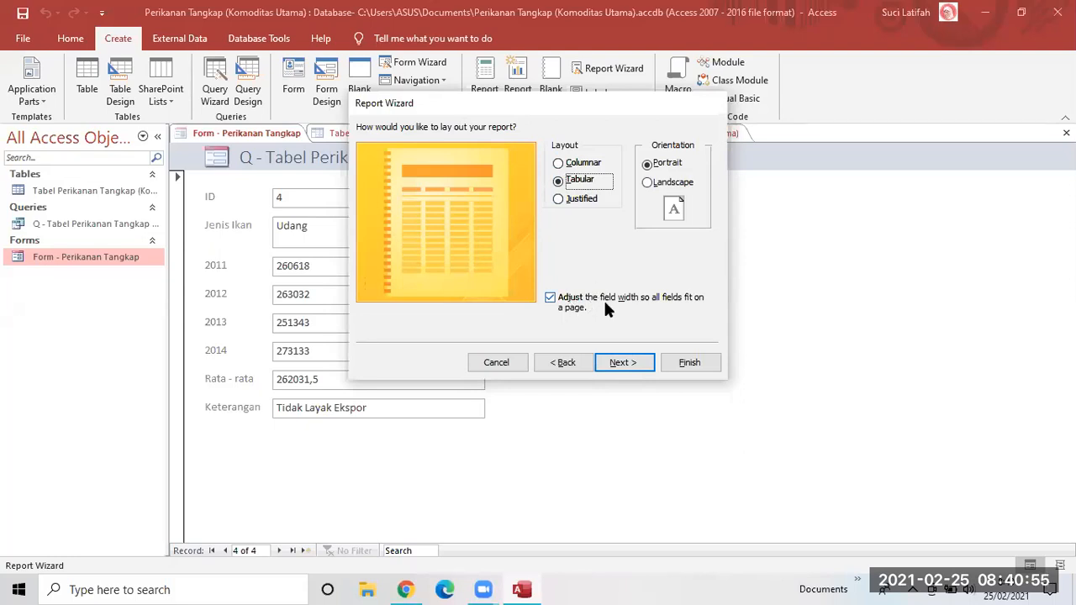
{"action": "left_click", "coordinate": [624, 363]}
{"action": "left_click", "coordinate": [685, 362]}
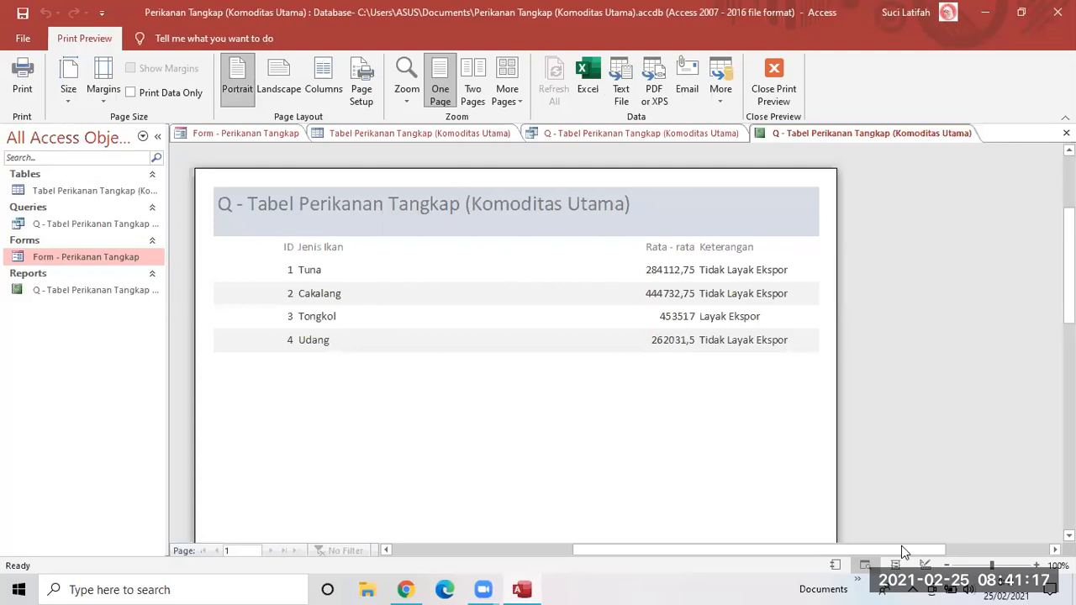
Close the report's print preview and open the report in Design View
{"action": "key", "text": "Escape"}
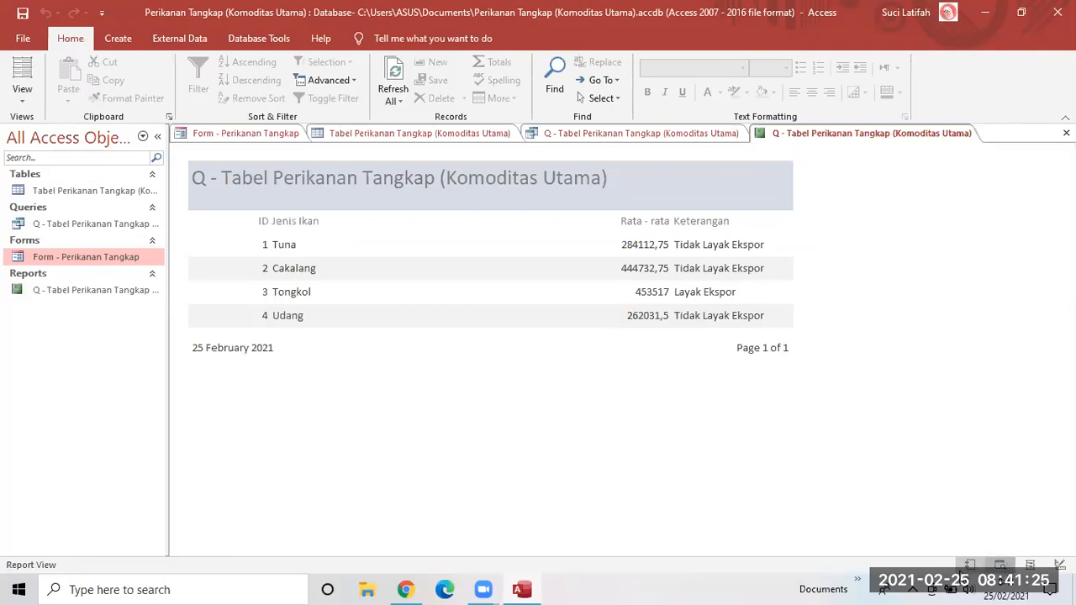
{"action": "left_click", "coordinate": [999, 565]}
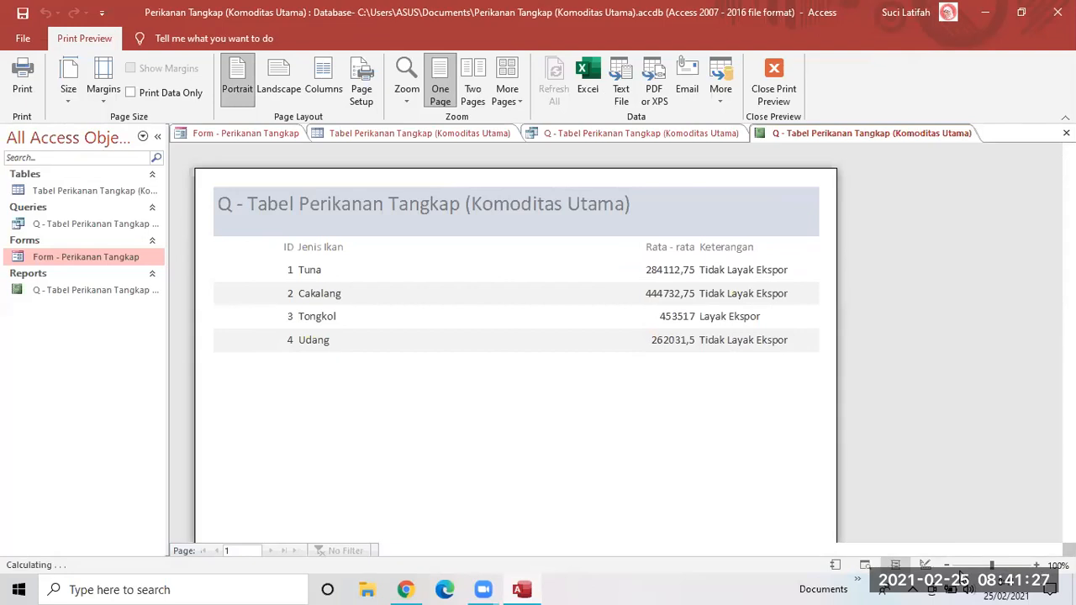
{"action": "key", "text": "Escape"}
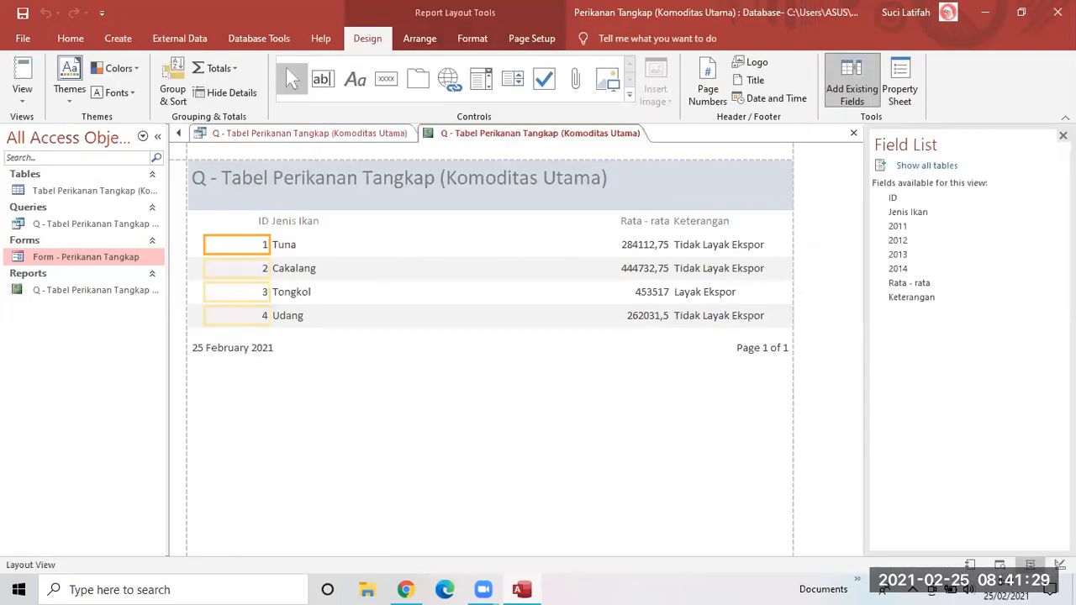
{"action": "left_click", "coordinate": [1059, 565]}
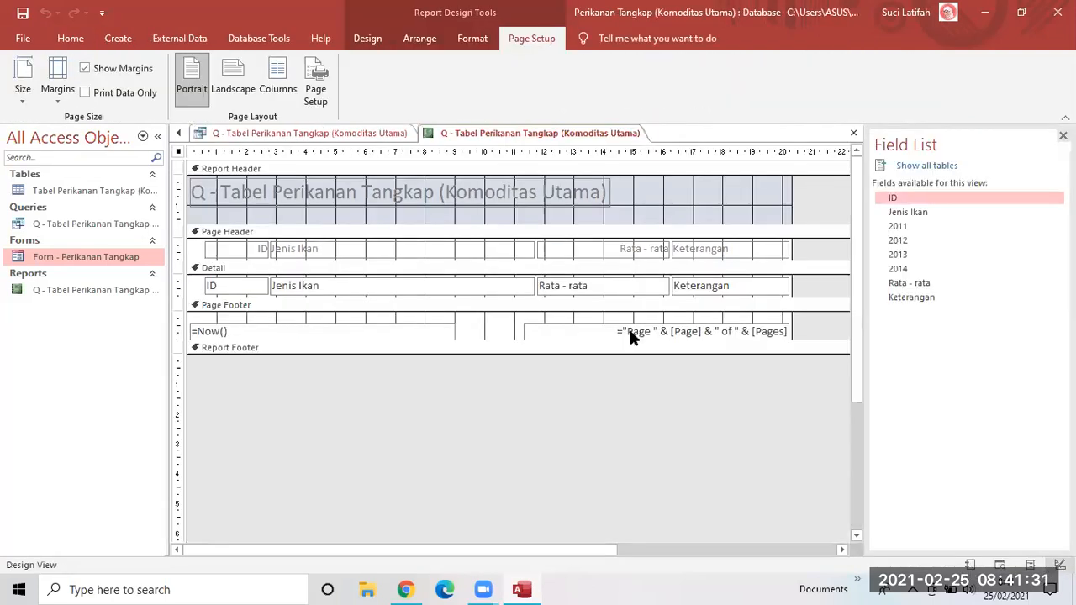
Narrow the Jenis Ikan header label and detail field so both end at about the 7 cm mark
{"action": "left_click", "coordinate": [452, 246]}
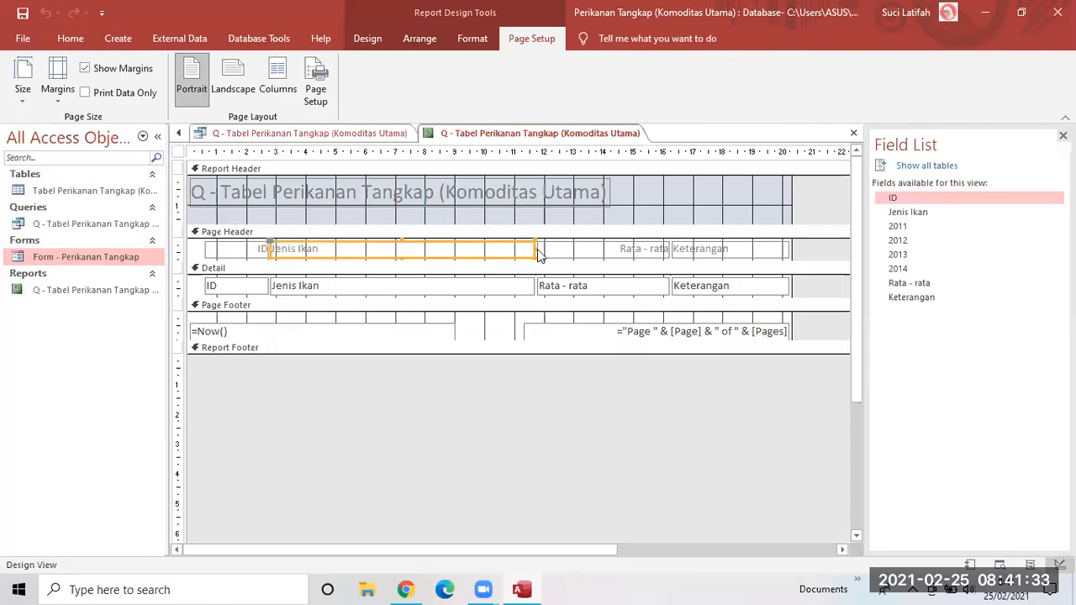
{"action": "left_click_drag", "start_coordinate": [532, 249], "coordinate": [395, 254]}
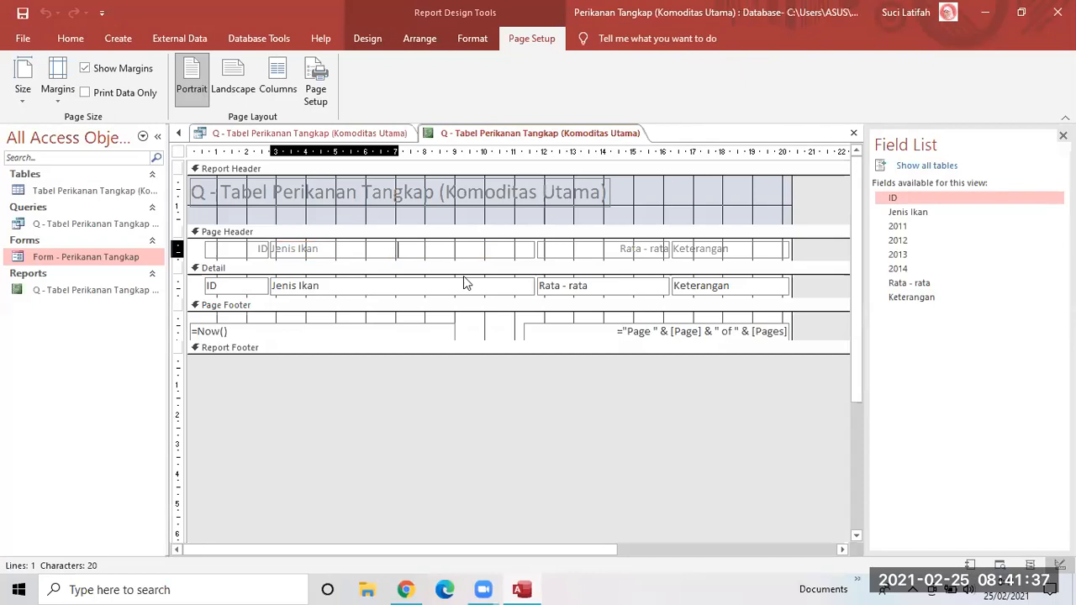
{"action": "left_click_drag", "start_coordinate": [531, 286], "coordinate": [395, 288]}
Resize the Rata - rata header label and detail field to span from about the 7 cm mark to the 12 cm mark
{"action": "left_click_drag", "start_coordinate": [535, 248], "coordinate": [401, 260]}
{"action": "left_click_drag", "start_coordinate": [535, 286], "coordinate": [399, 286]}
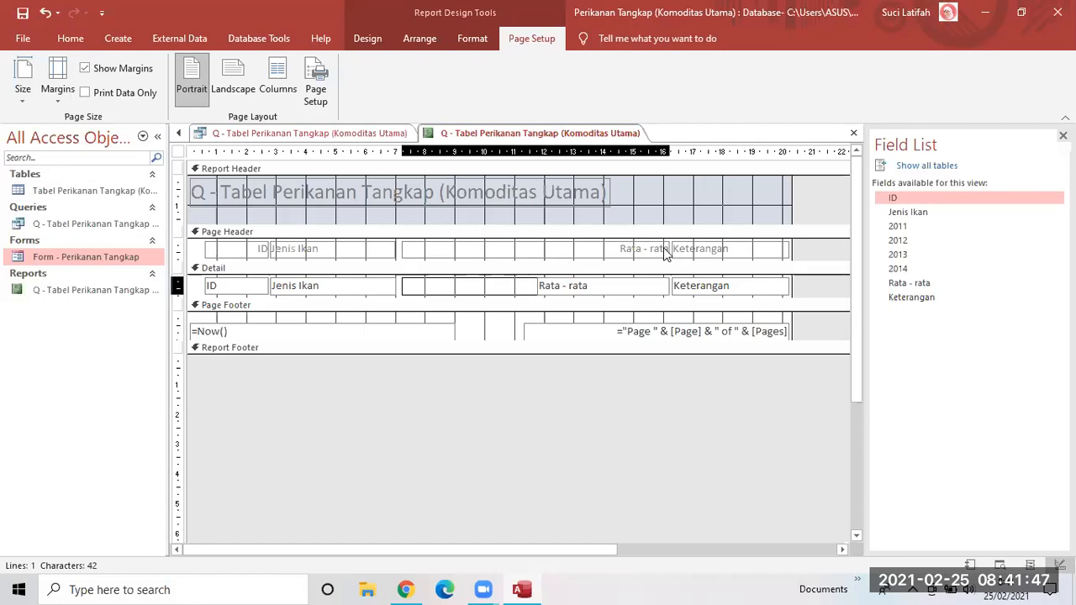
{"action": "left_click", "coordinate": [564, 257]}
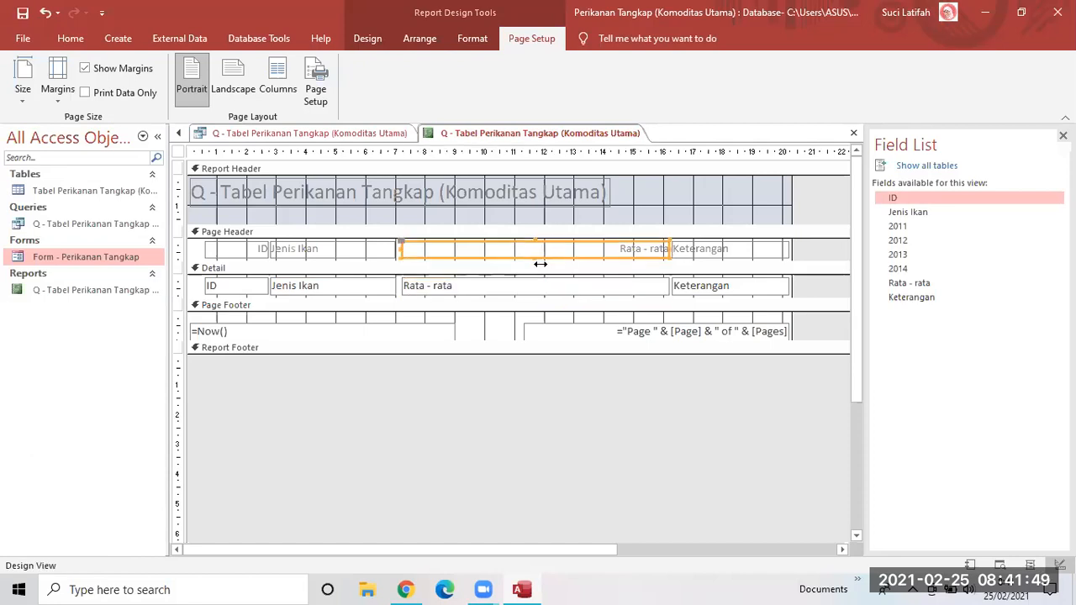
{"action": "left_click", "coordinate": [542, 259]}
{"action": "left_click", "coordinate": [577, 282]}
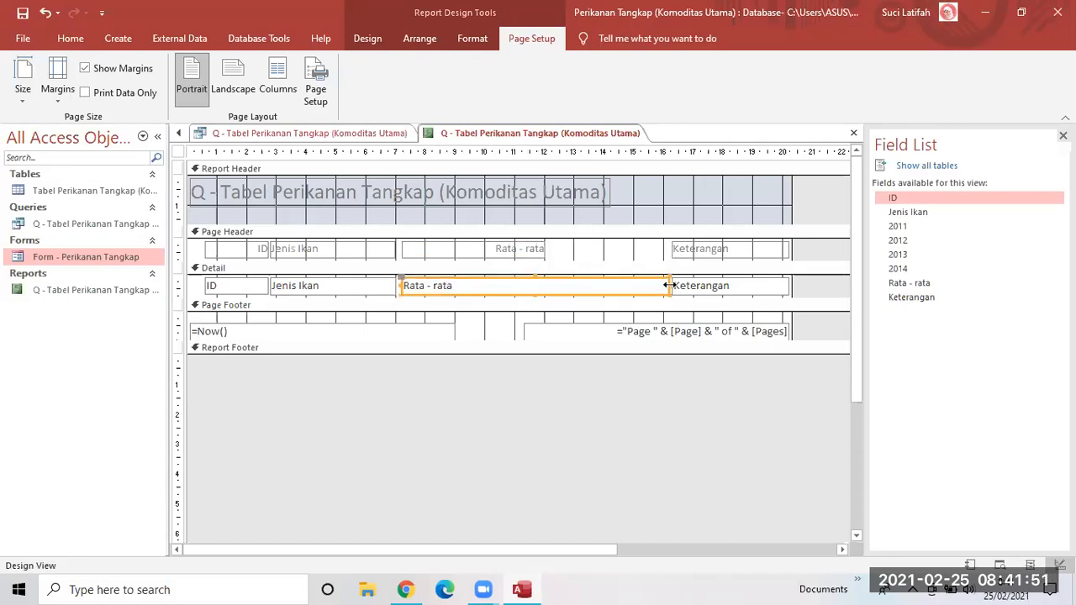
{"action": "left_click_drag", "start_coordinate": [668, 286], "coordinate": [546, 296]}
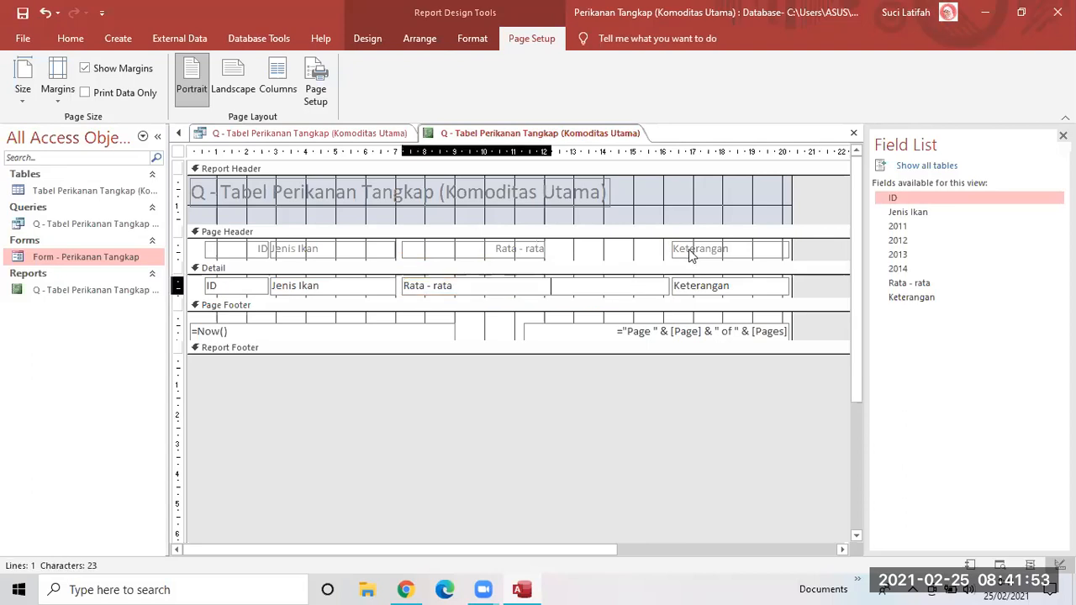
Extend the Keterangan header label and detail field leftward so both start at about the 12 cm mark
{"action": "left_click_drag", "start_coordinate": [671, 252], "coordinate": [548, 260]}
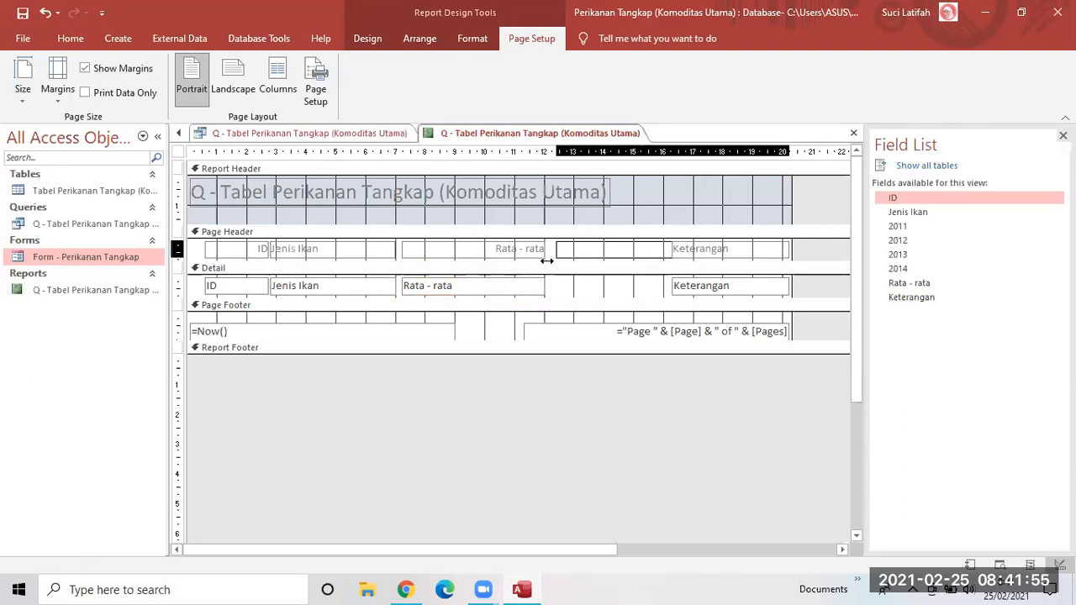
{"action": "left_click", "coordinate": [668, 287]}
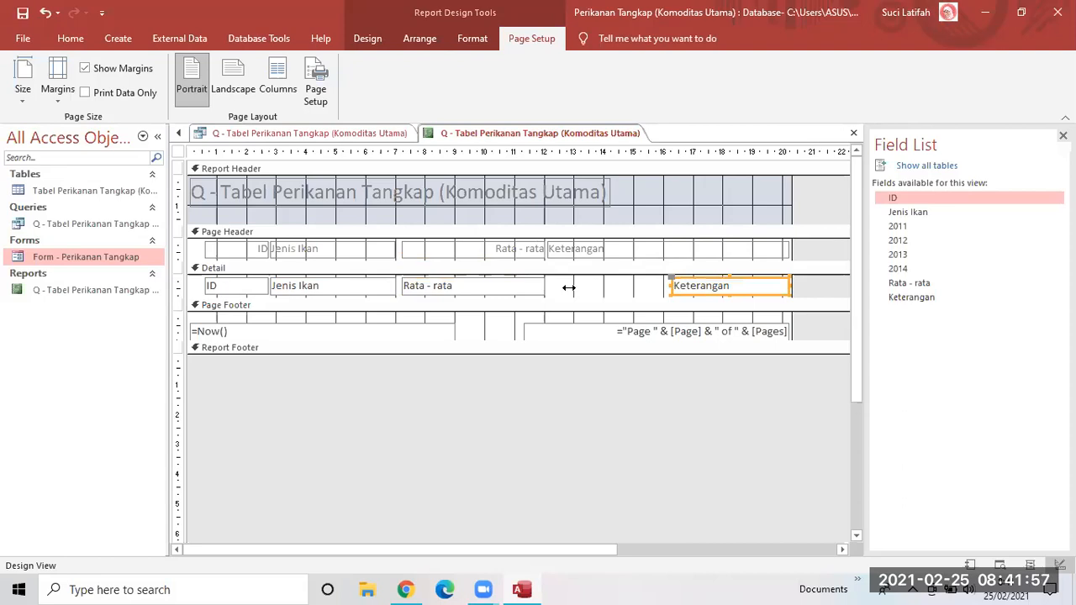
{"action": "left_click_drag", "start_coordinate": [552, 291], "coordinate": [546, 291]}
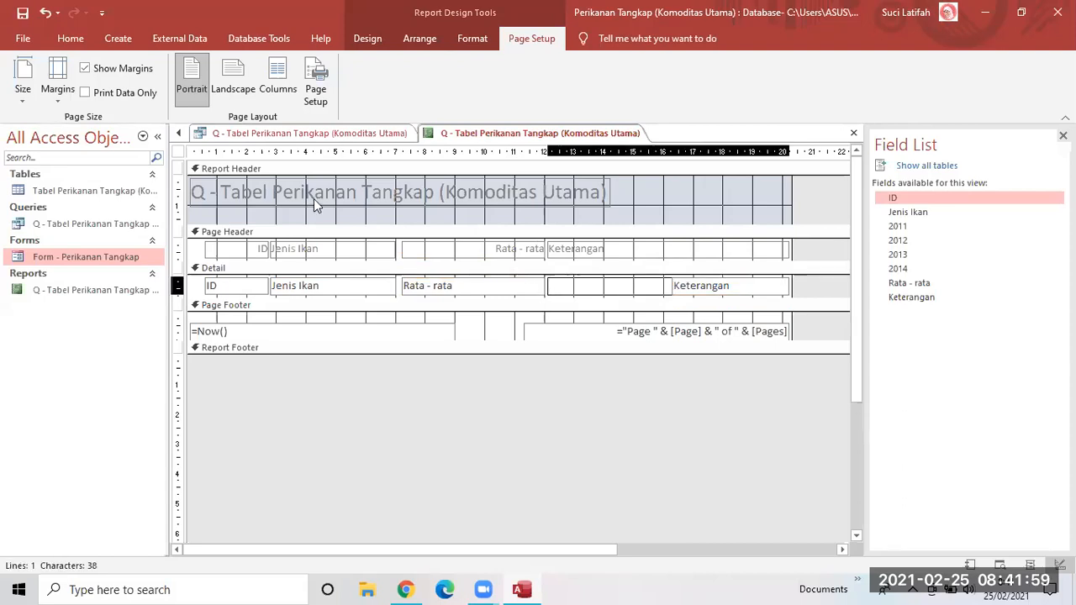
Replace the title text in the report header with "Laporan Perikanan Tangkap 2011 - 2014"
{"action": "double_click", "coordinate": [468, 192]}
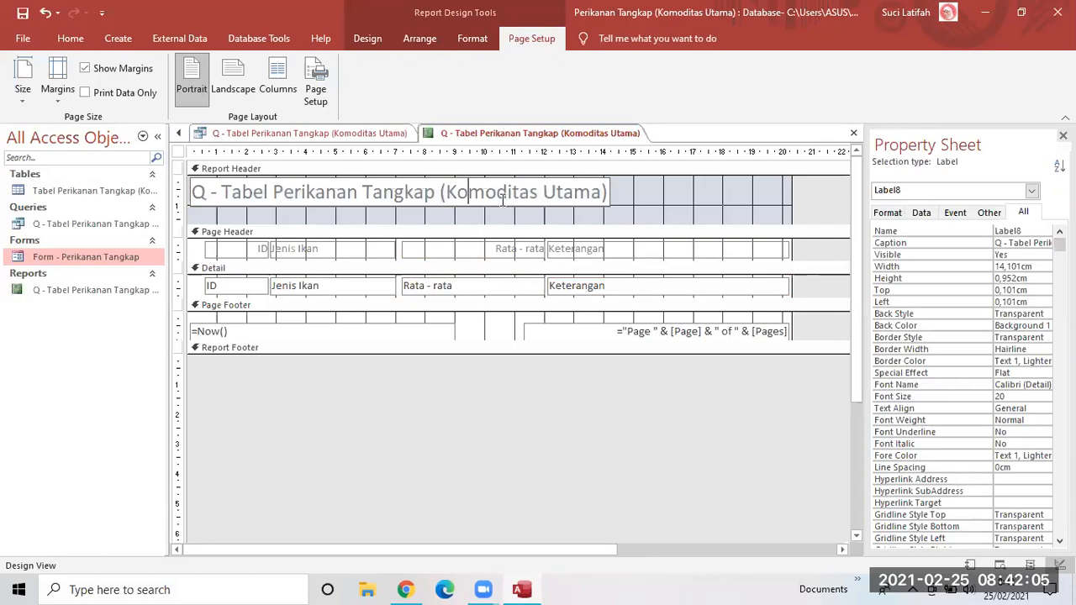
{"action": "key", "text": "Delete"}
{"action": "key", "text": "Delete"}
{"action": "key", "text": "Delete"}
{"action": "key", "text": "Delete"}
{"action": "key", "text": "Delete"}
{"action": "key", "text": "Delete"}
{"action": "key", "text": "Delete"}
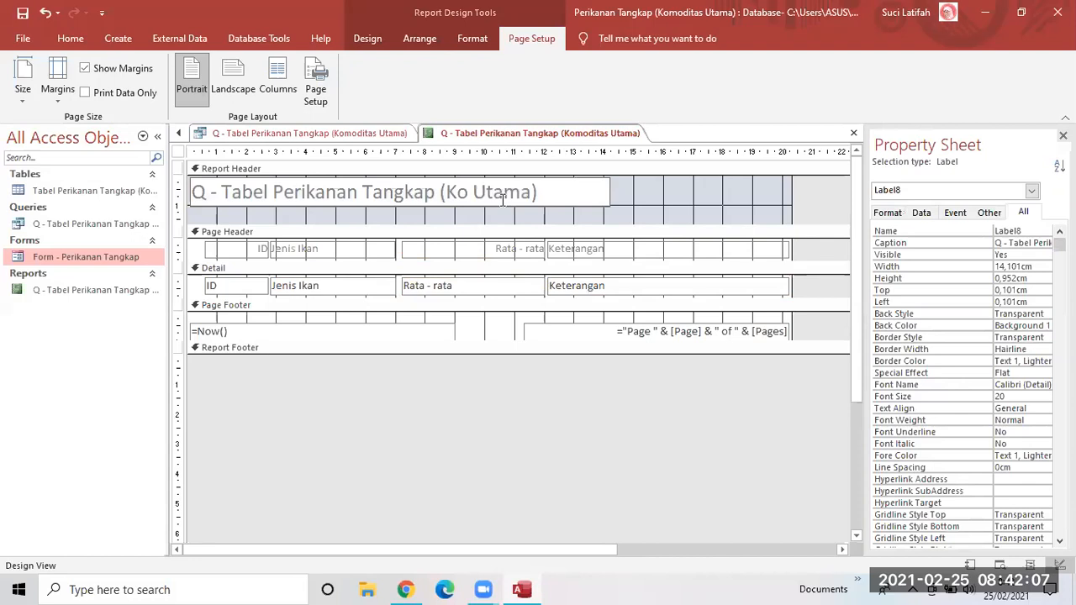
{"action": "key", "text": "Delete"}
{"action": "key", "text": "Delete"}
{"action": "key", "text": "Delete"}
{"action": "key", "text": "Delete"}
{"action": "key", "text": "Delete"}
{"action": "key", "text": "Delete"}
{"action": "key", "text": "Delete"}
{"action": "key", "text": "BackSpace"}
{"action": "key", "text": "BackSpace"}
{"action": "key", "text": "BackSpace"}
{"action": "key", "text": "BackSpace"}
{"action": "key", "text": "BackSpace"}
{"action": "key", "text": "BackSpace"}
{"action": "key", "text": "BackSpace"}
{"action": "key", "text": "BackSpace"}
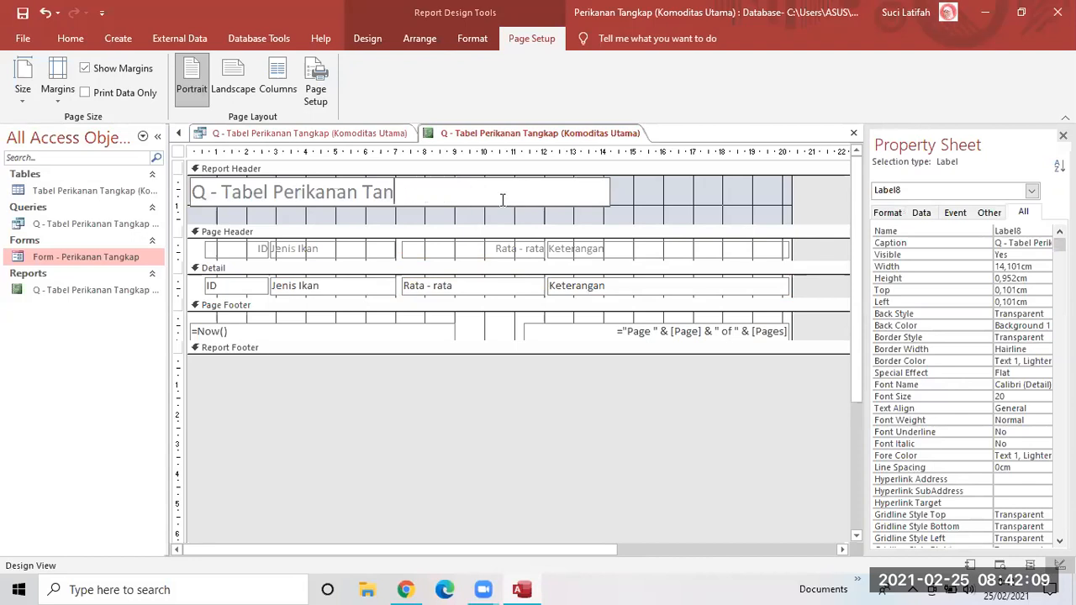
{"action": "key", "text": "BackSpace"}
{"action": "key", "text": "BackSpace"}
{"action": "key", "text": "BackSpace"}
{"action": "key", "text": "BackSpace"}
{"action": "key", "text": "BackSpace"}
{"action": "key", "text": "BackSpace"}
{"action": "key", "text": "BackSpace"}
{"action": "key", "text": "BackSpace"}
{"action": "key", "text": "BackSpace"}
{"action": "key", "text": "BackSpace"}
{"action": "key", "text": "BackSpace"}
{"action": "key", "text": "BackSpace"}
{"action": "key", "text": "BackSpace"}
{"action": "key", "text": "BackSpace"}
{"action": "key", "text": "BackSpace"}
{"action": "key", "text": "BackSpace"}
{"action": "key", "text": "BackSpace"}
{"action": "key", "text": "BackSpace"}
{"action": "key", "text": "BackSpace"}
{"action": "key", "text": "BackSpace"}
{"action": "type", "text": "Laporan "}
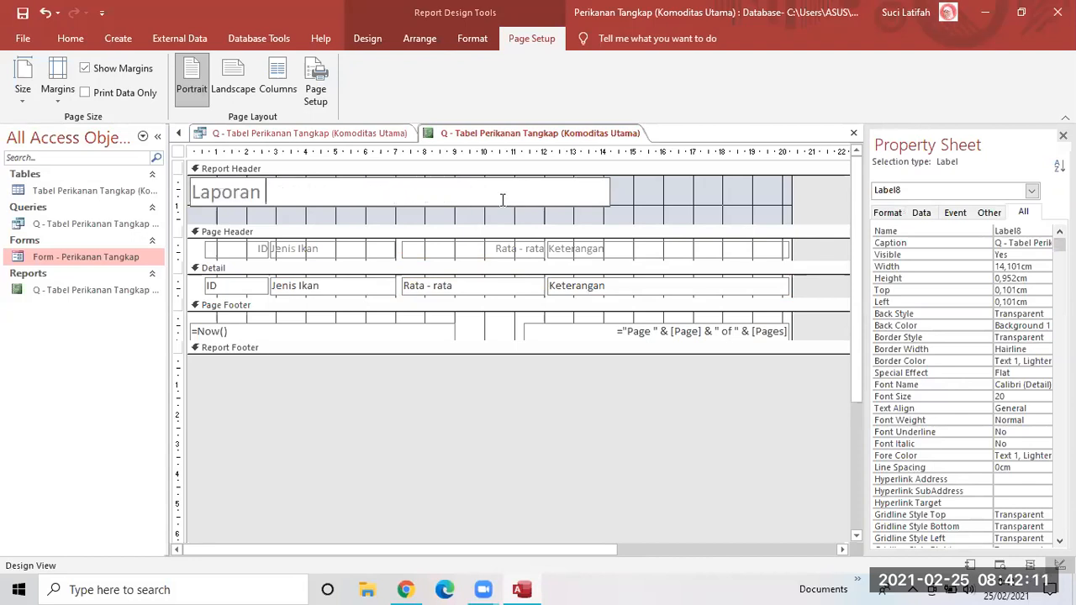
{"action": "type", "text": "PErikanan"}
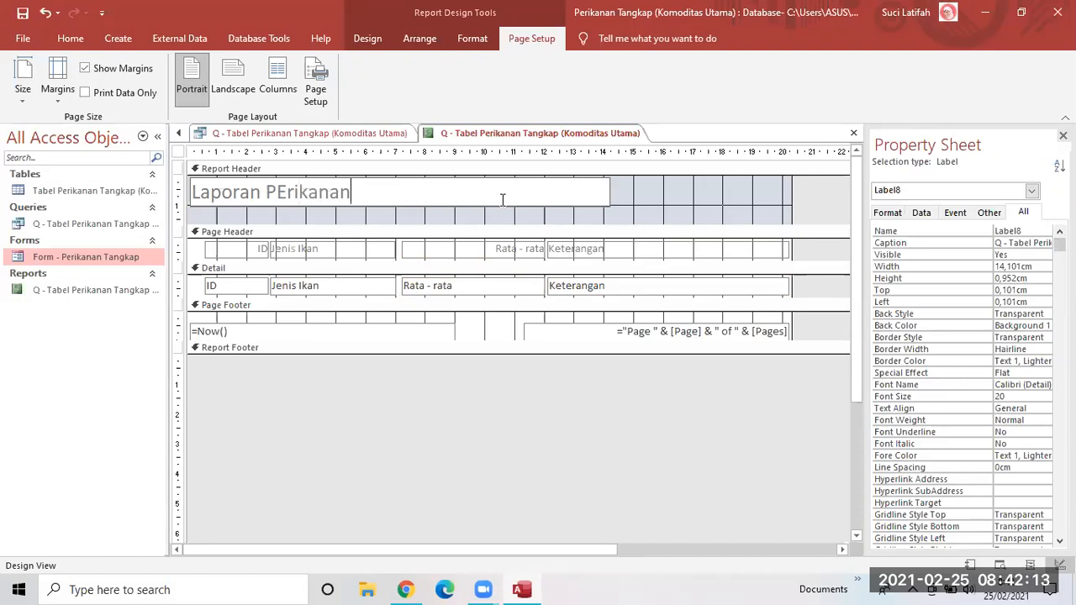
{"action": "key", "text": "BackSpace"}
{"action": "key", "text": "BackSpace"}
{"action": "key", "text": "BackSpace"}
{"action": "key", "text": "BackSpace"}
{"action": "key", "text": "BackSpace"}
{"action": "key", "text": "BackSpace"}
{"action": "key", "text": "BackSpace"}
{"action": "key", "text": "BackSpace"}
{"action": "type", "text": "e"}
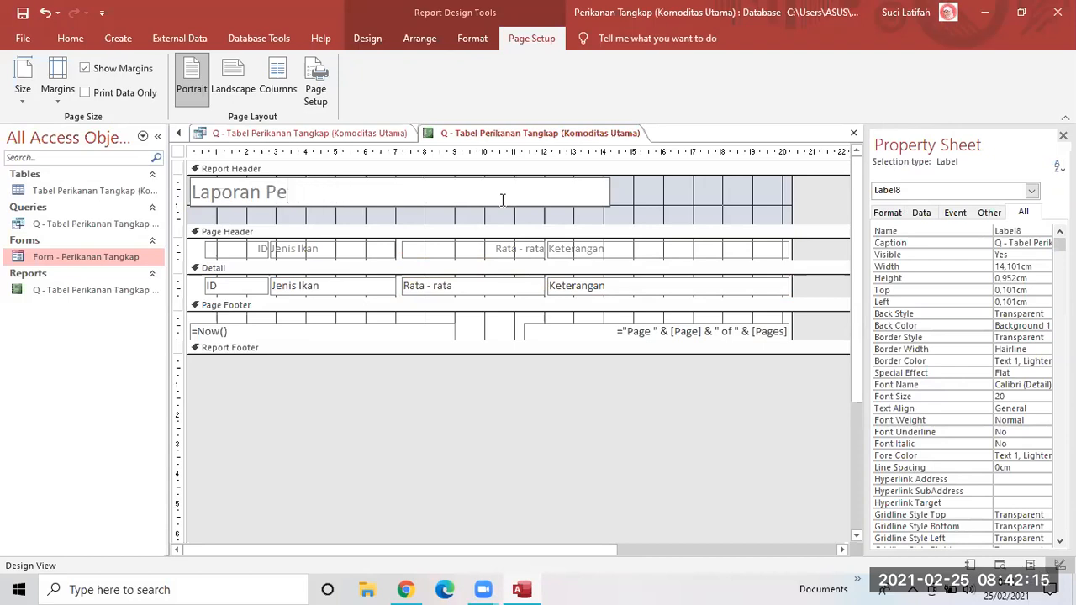
{"action": "type", "text": "rikanan Tangkap"}
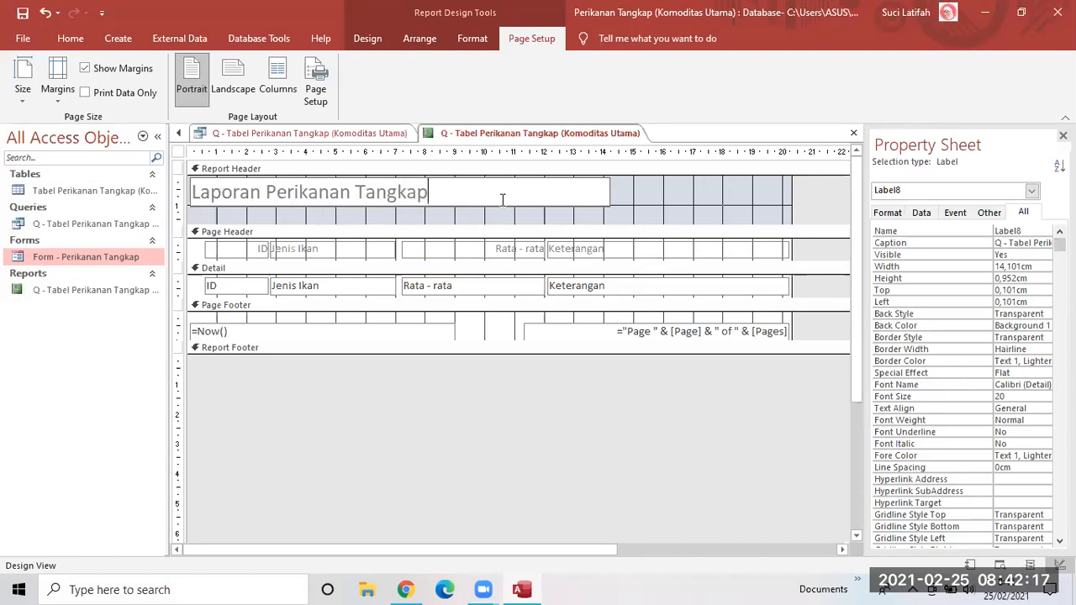
{"action": "type", "text": " 2011 - 2014"}
Make the report title bold and set its font color to black
{"action": "left_click_drag", "start_coordinate": [586, 194], "coordinate": [192, 193]}
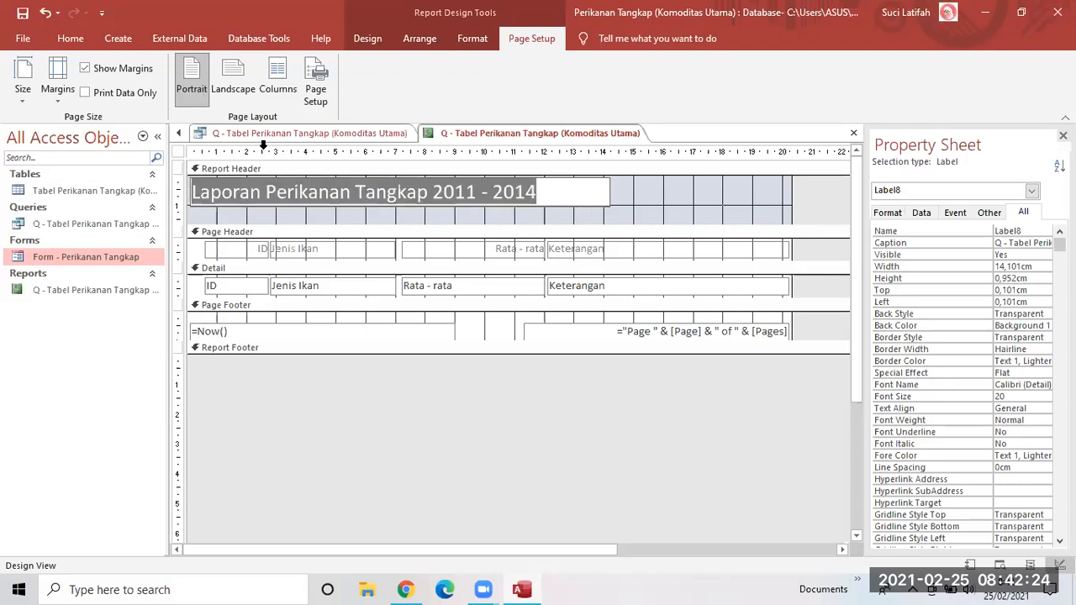
{"action": "left_click", "coordinate": [427, 40]}
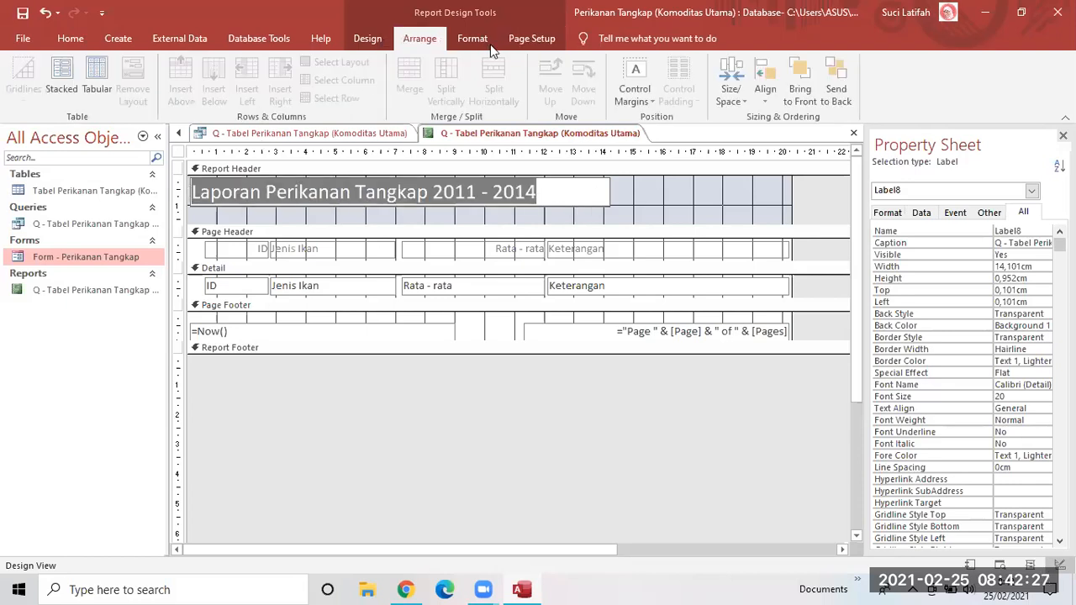
{"action": "left_click", "coordinate": [530, 40]}
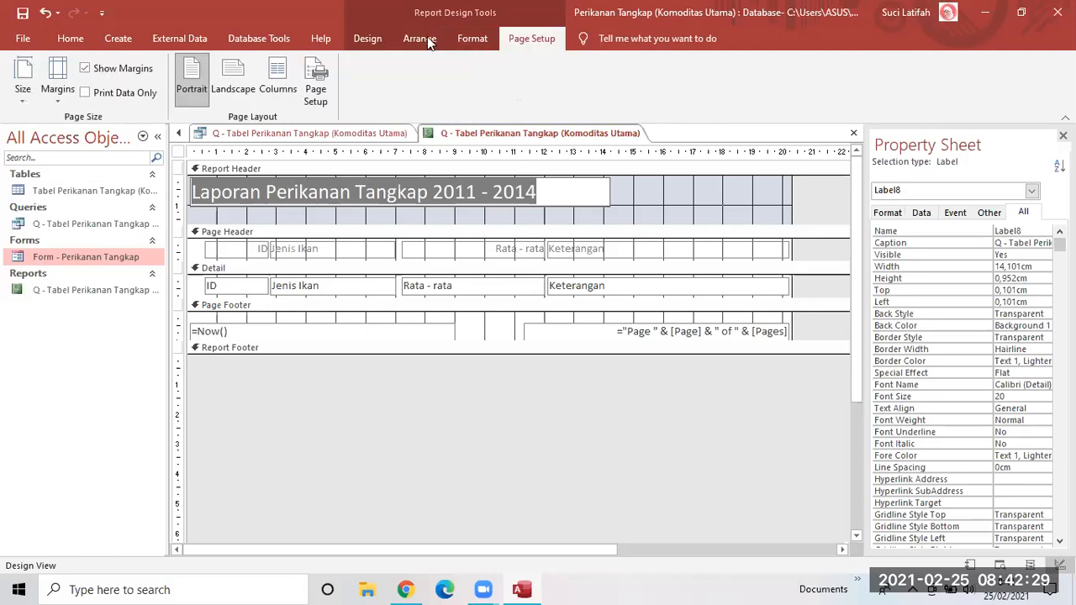
{"action": "left_click", "coordinate": [472, 39]}
{"action": "left_click", "coordinate": [120, 91]}
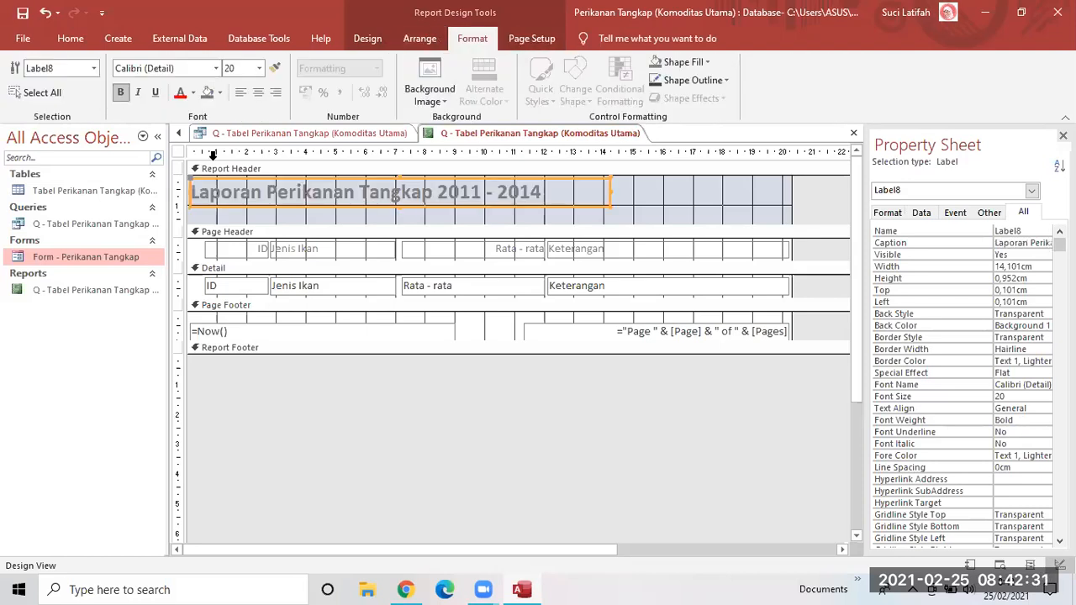
{"action": "left_click", "coordinate": [194, 96]}
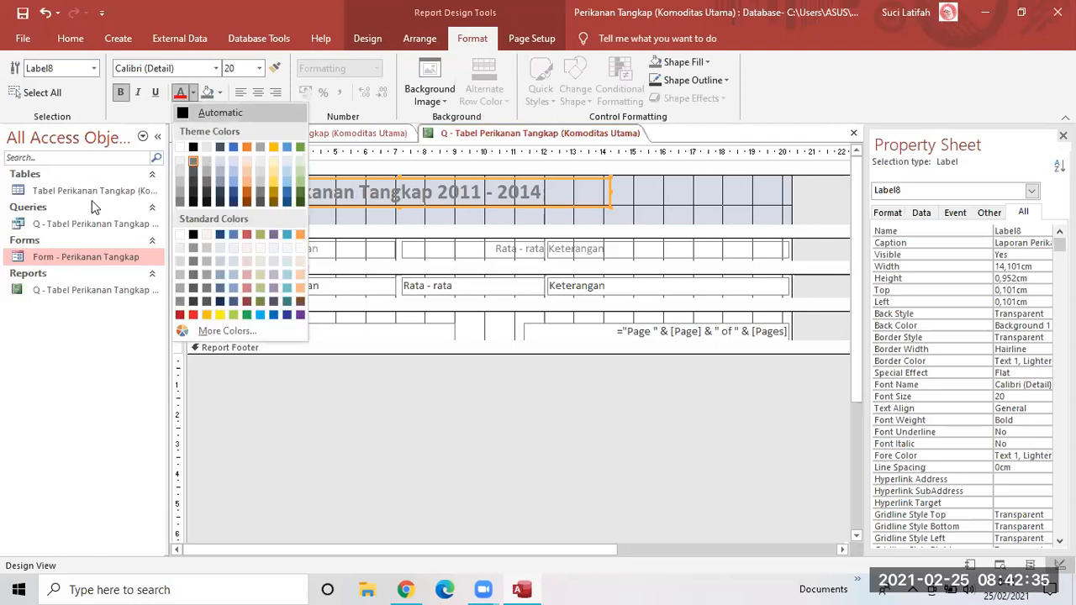
{"action": "left_click", "coordinate": [193, 147]}
Apply the fourth Office theme, the one with the blue patterned edge, to the report
{"action": "left_click", "coordinate": [367, 39]}
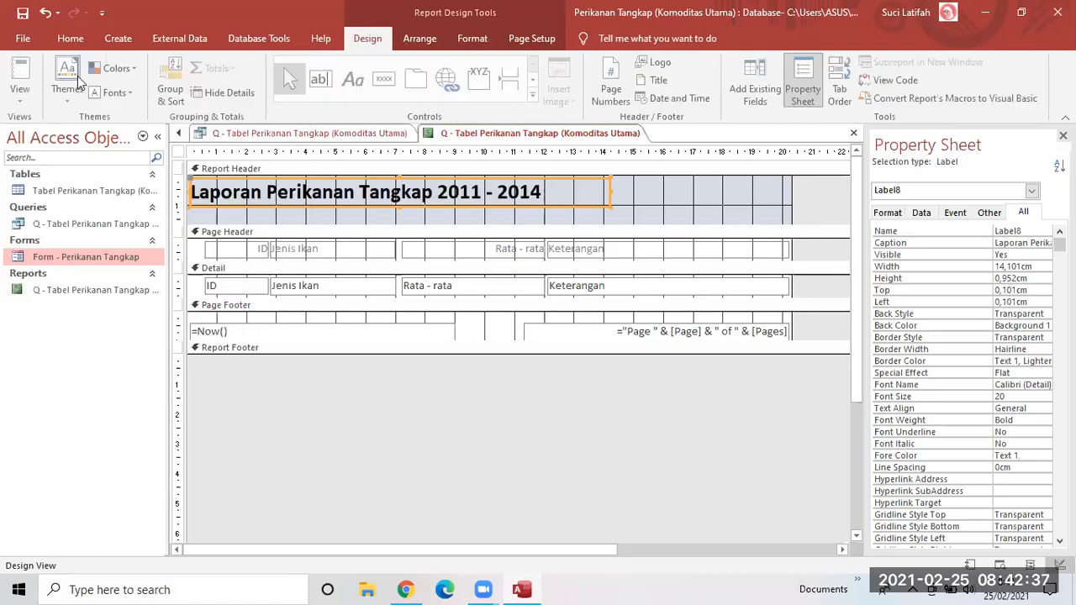
{"action": "left_click", "coordinate": [77, 77]}
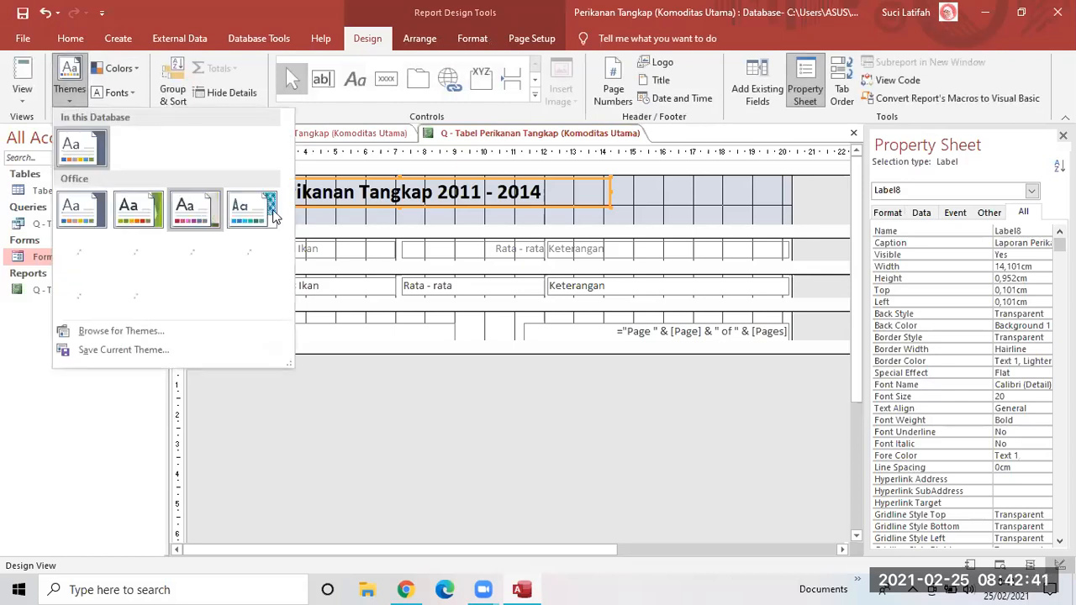
{"action": "left_click", "coordinate": [273, 216]}
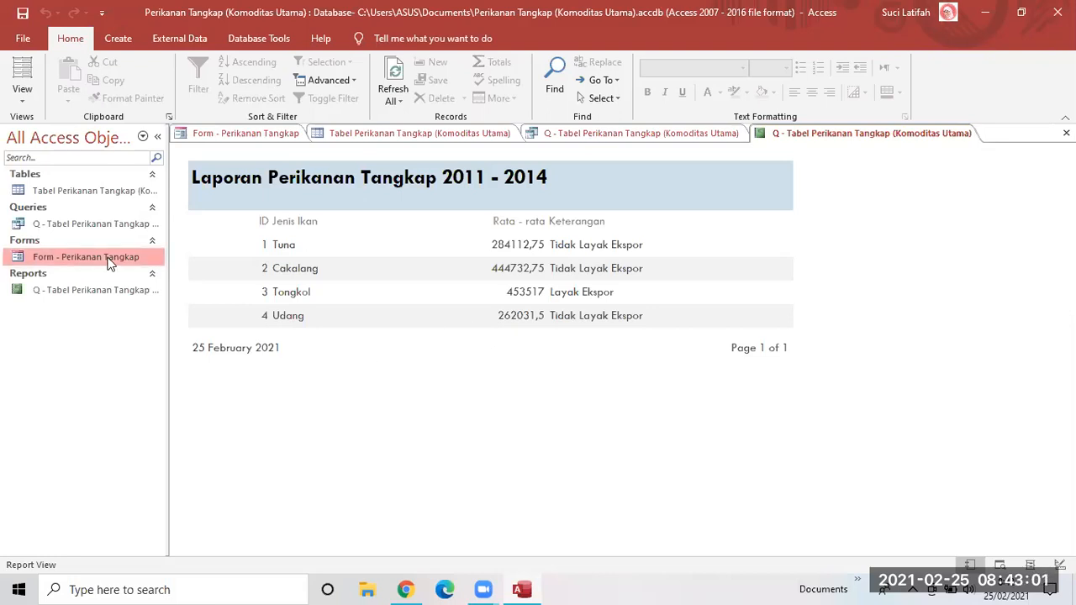
Switch to the Form - Perikanan Tangkap form and add a new record with Jenis Ikan set to "Ikan lainnya"
{"action": "left_click", "coordinate": [258, 140]}
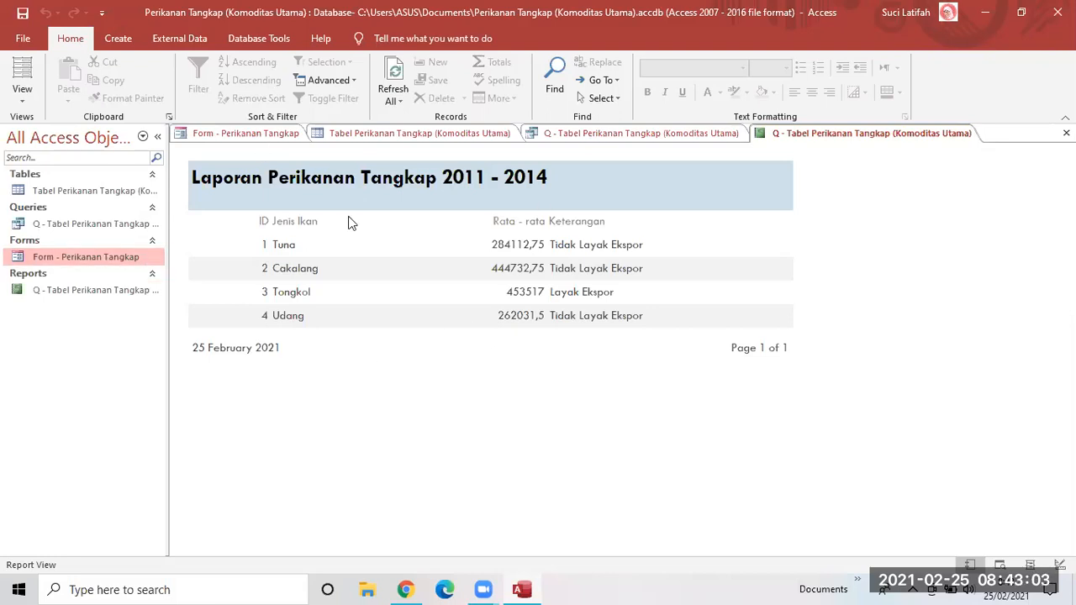
{"action": "left_click", "coordinate": [537, 248]}
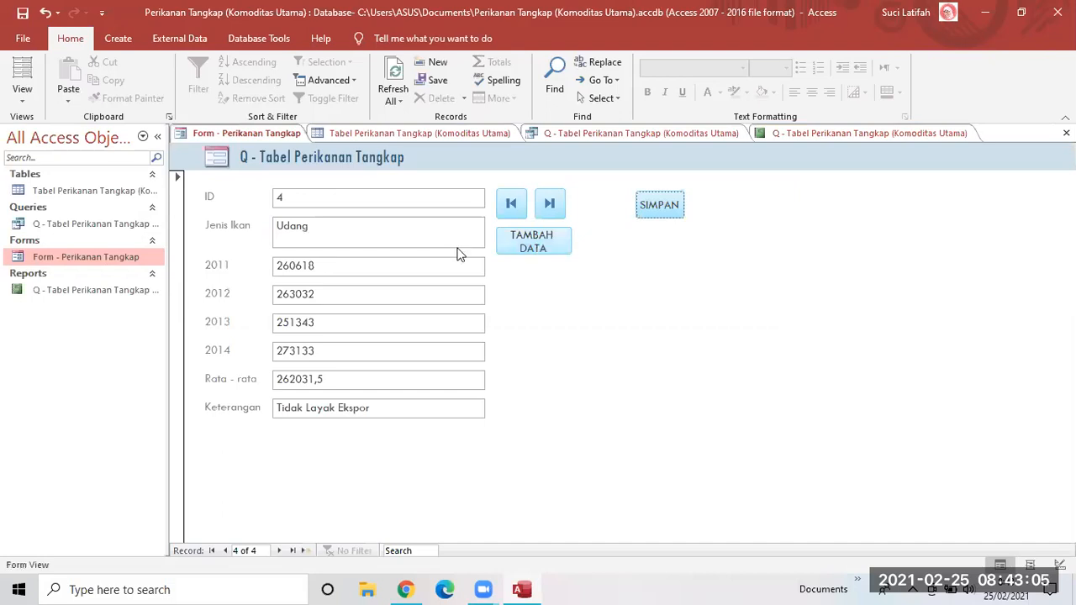
{"action": "left_click", "coordinate": [334, 232]}
{"action": "type", "text": "Ikan lainnya"}
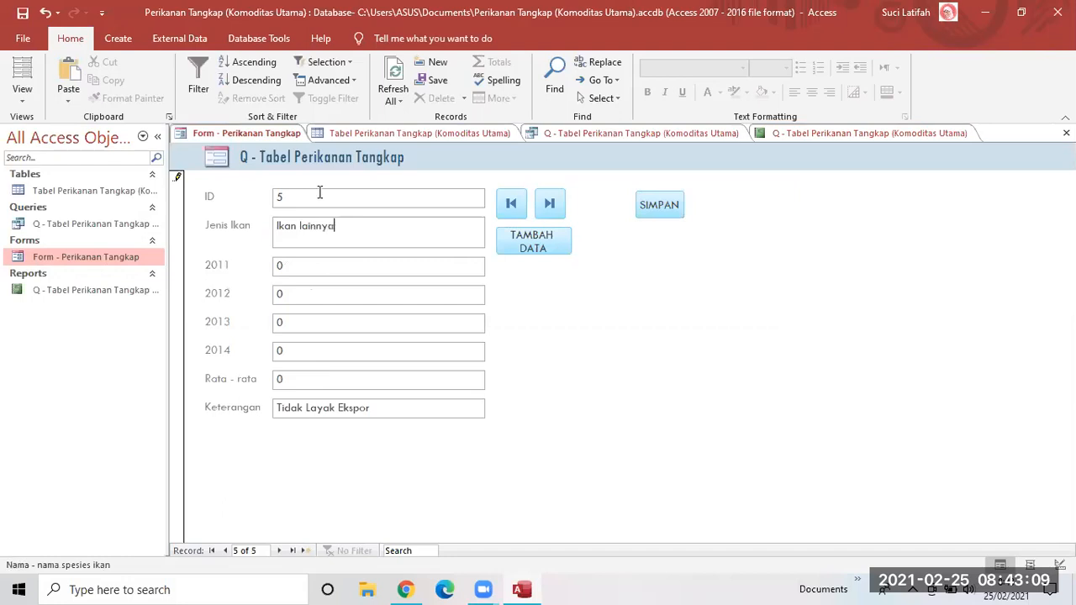
Enter 100000 for 2011, 200000 for 2012, 300000 for 2013 and 400000 for 2014, and save the record
{"action": "key", "text": "Tab"}
{"action": "type", "text": "100000"}
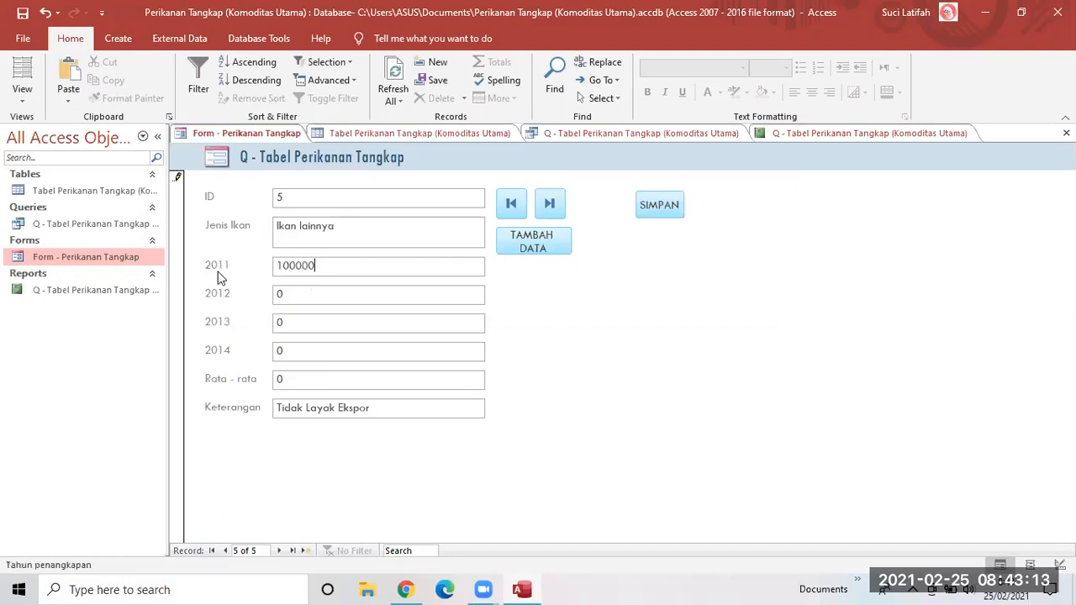
{"action": "key", "text": "shift+Tab"}
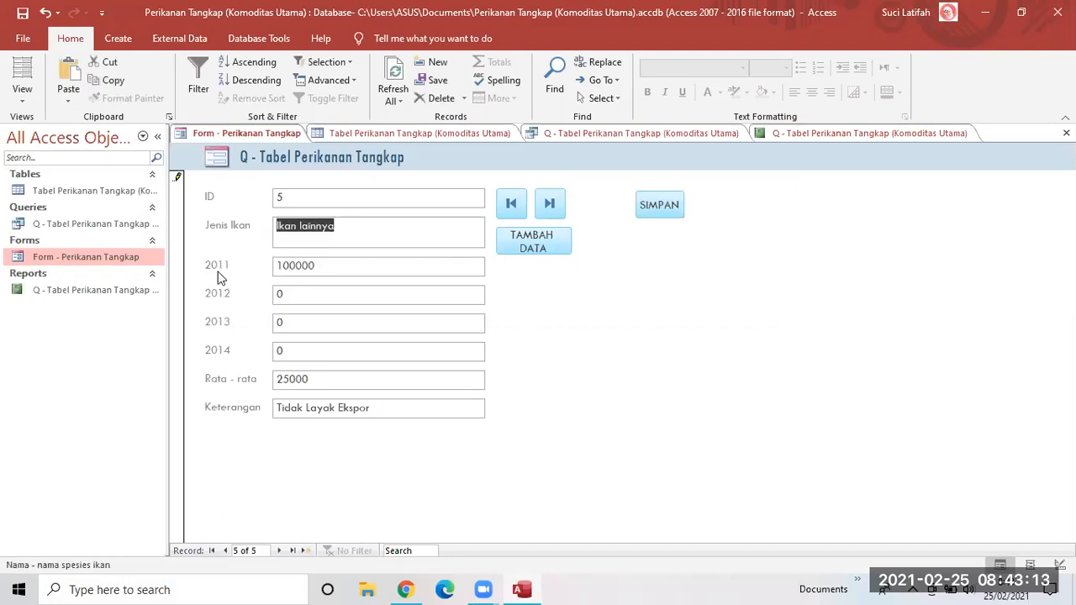
{"action": "left_click", "coordinate": [295, 292]}
{"action": "key", "text": "BackSpace"}
{"action": "type", "text": "200000"}
{"action": "key", "text": "Tab"}
{"action": "type", "text": "300000"}
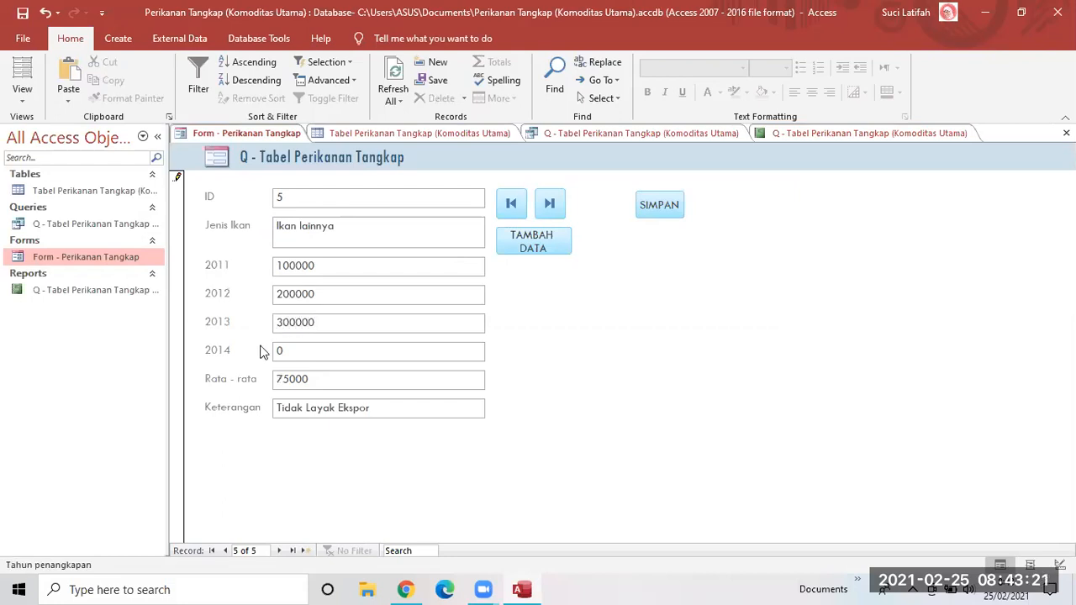
{"action": "key", "text": "Tab"}
{"action": "type", "text": "400000"}
{"action": "left_click", "coordinate": [337, 377]}
{"action": "left_click", "coordinate": [647, 210]}
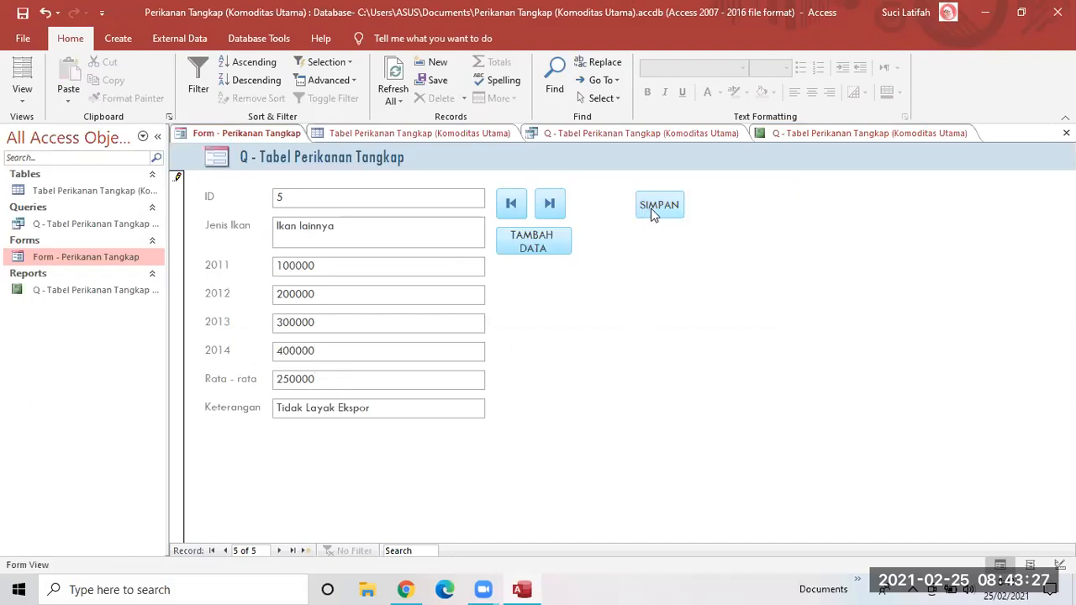
Open the Q - Tabel Perikanan Tangkap report to check it for the newly saved record
{"action": "left_click", "coordinate": [93, 290]}
{"action": "right_click", "coordinate": [114, 302]}
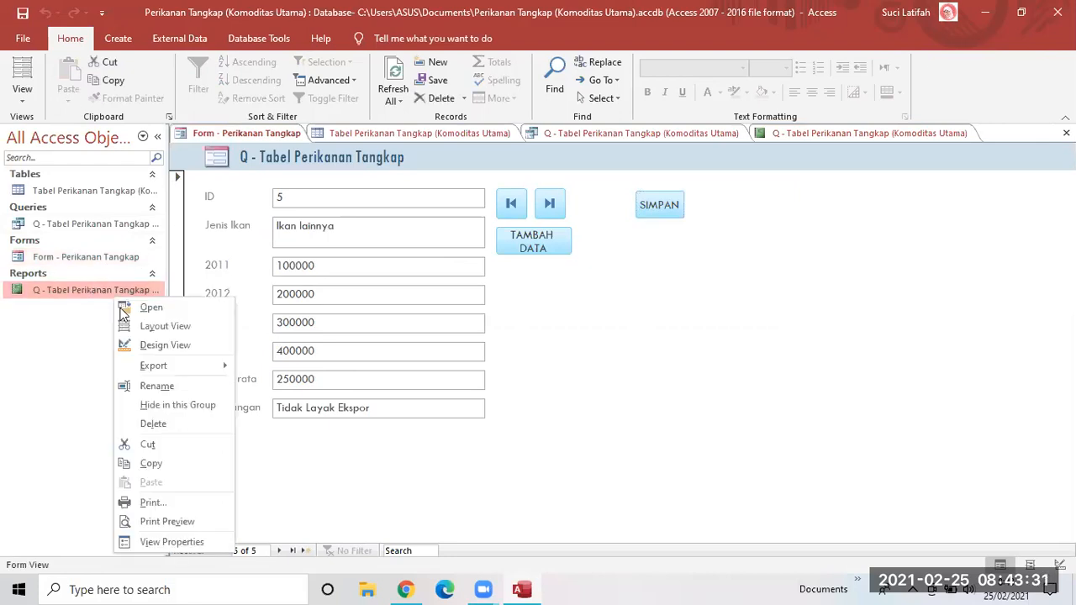
{"action": "left_click", "coordinate": [134, 308]}
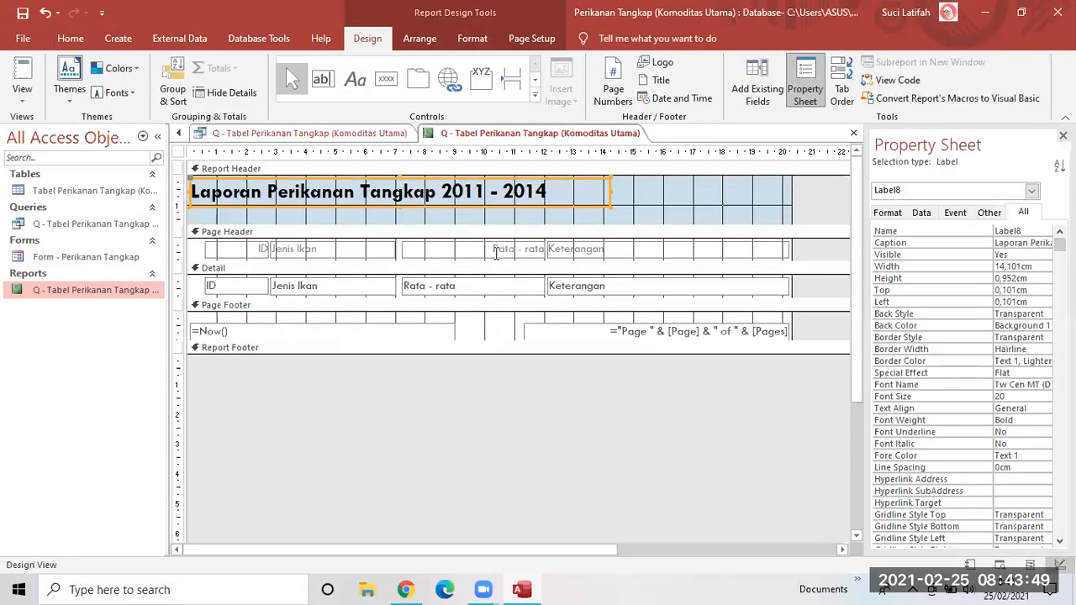
Left-align the Rata - rata column heading and its detail field, and show the report in Report View
{"action": "left_click", "coordinate": [496, 250]}
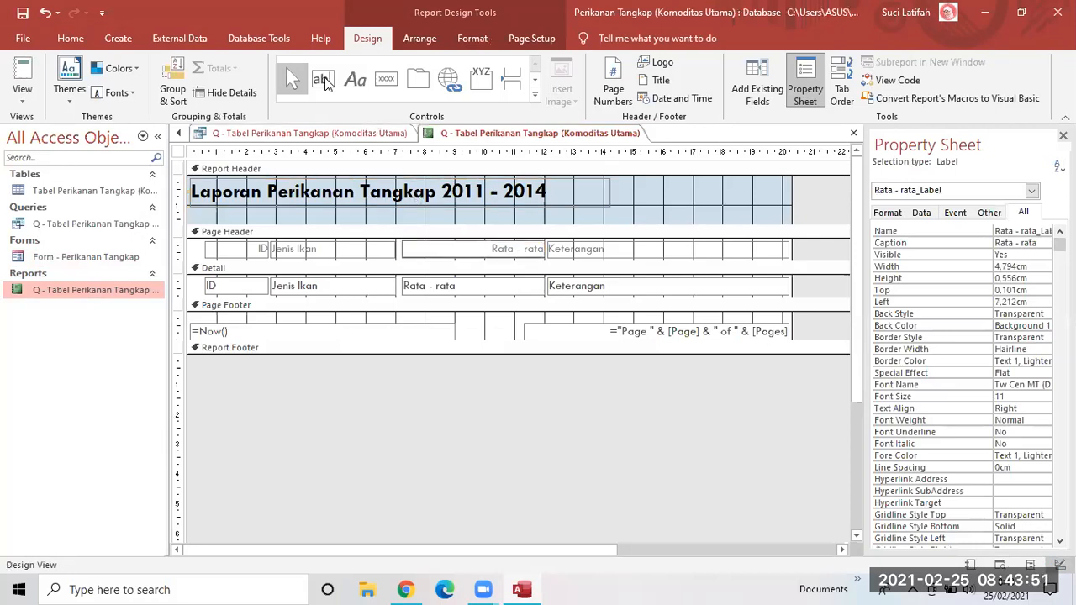
{"action": "left_click", "coordinate": [419, 39]}
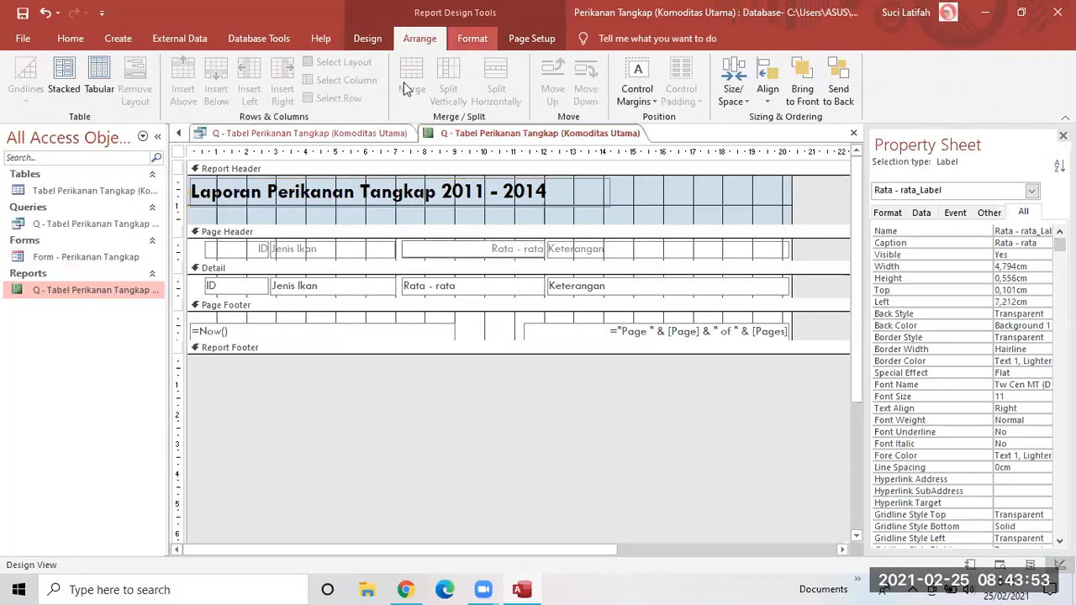
{"action": "left_click", "coordinate": [239, 91]}
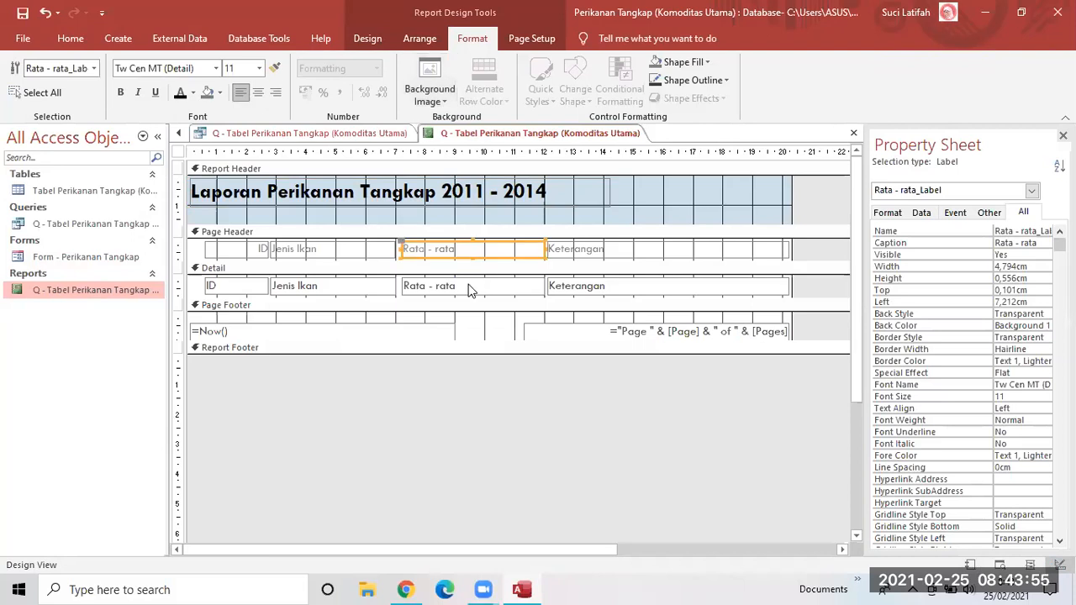
{"action": "left_click", "coordinate": [469, 285]}
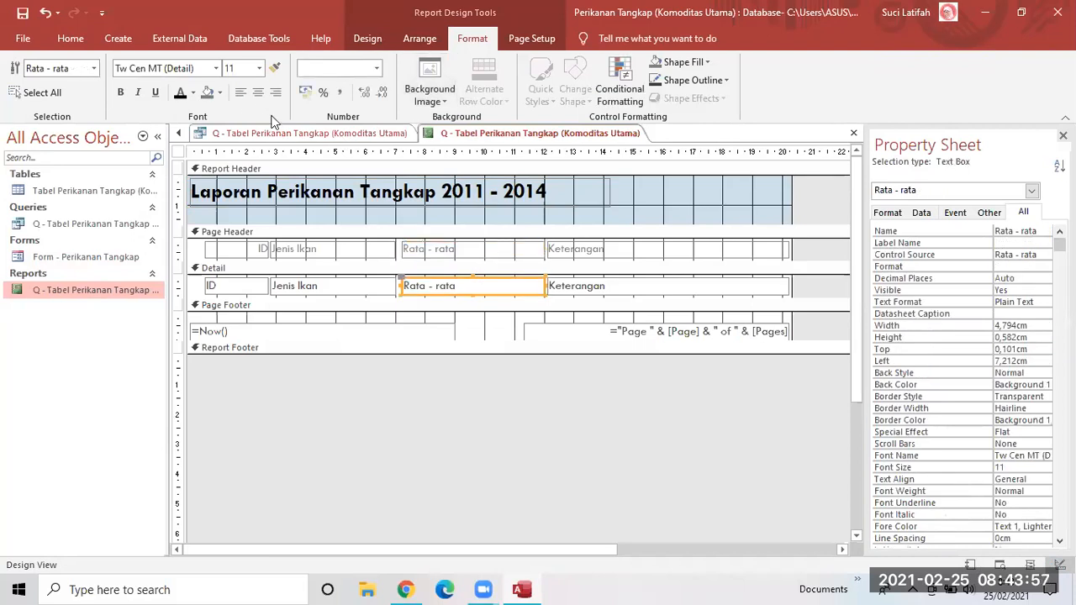
{"action": "key", "text": "ctrl+l"}
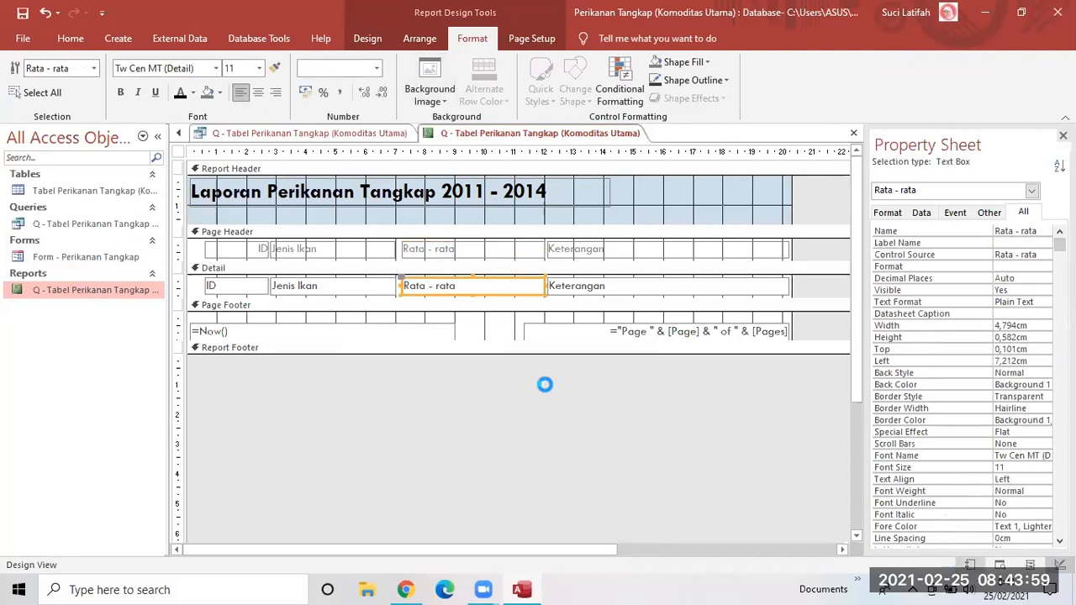
{"action": "key", "text": "ctrl+period"}
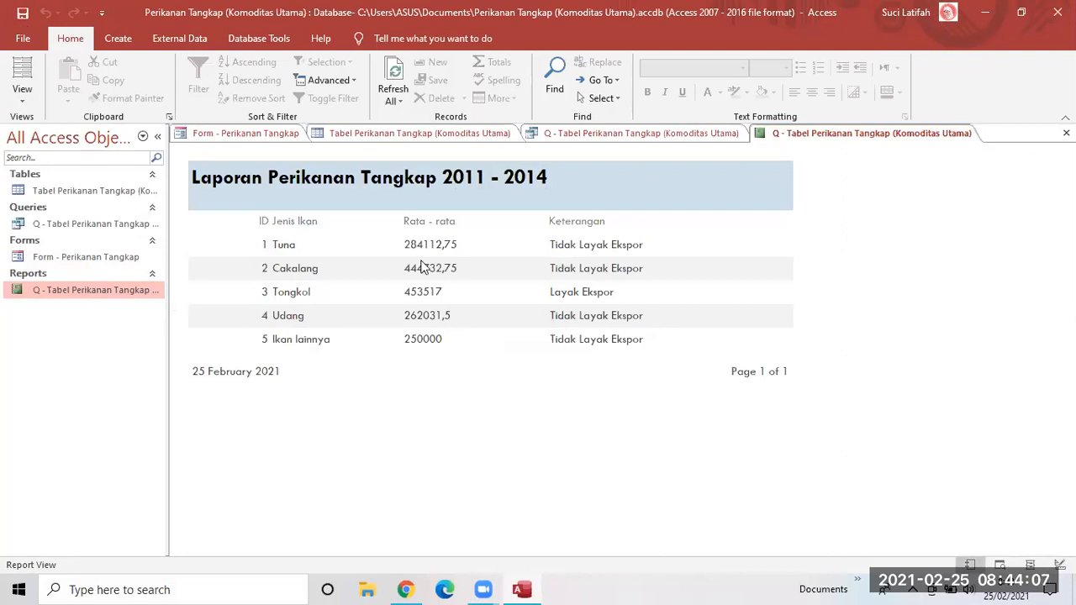
Start exporting the report as a PDF and replace the "Q - " prefix of the file name with "Laporan "
{"action": "left_click", "coordinate": [131, 37]}
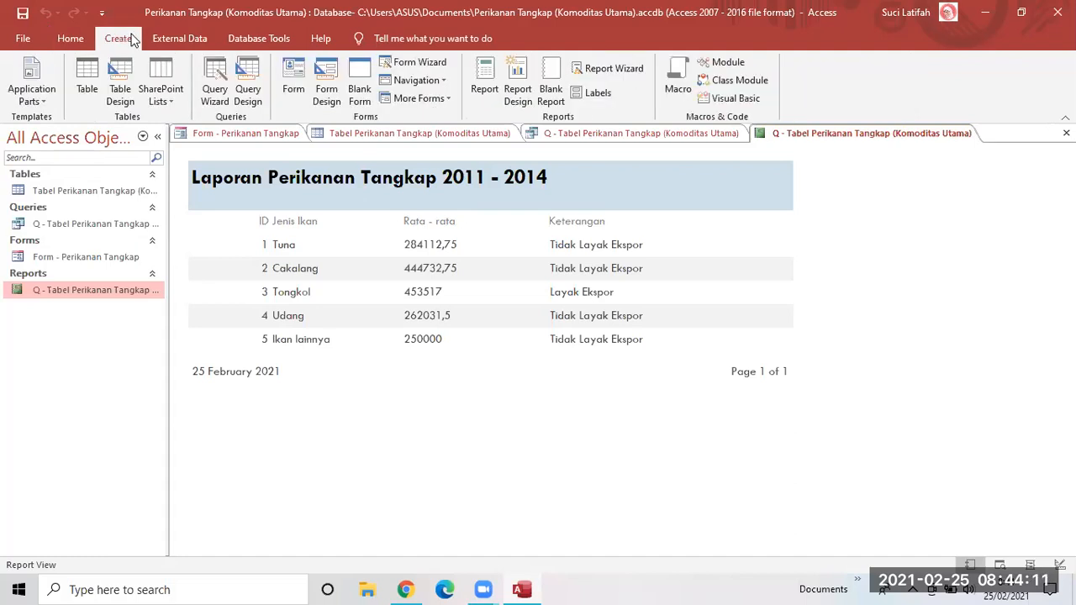
{"action": "left_click", "coordinate": [179, 38]}
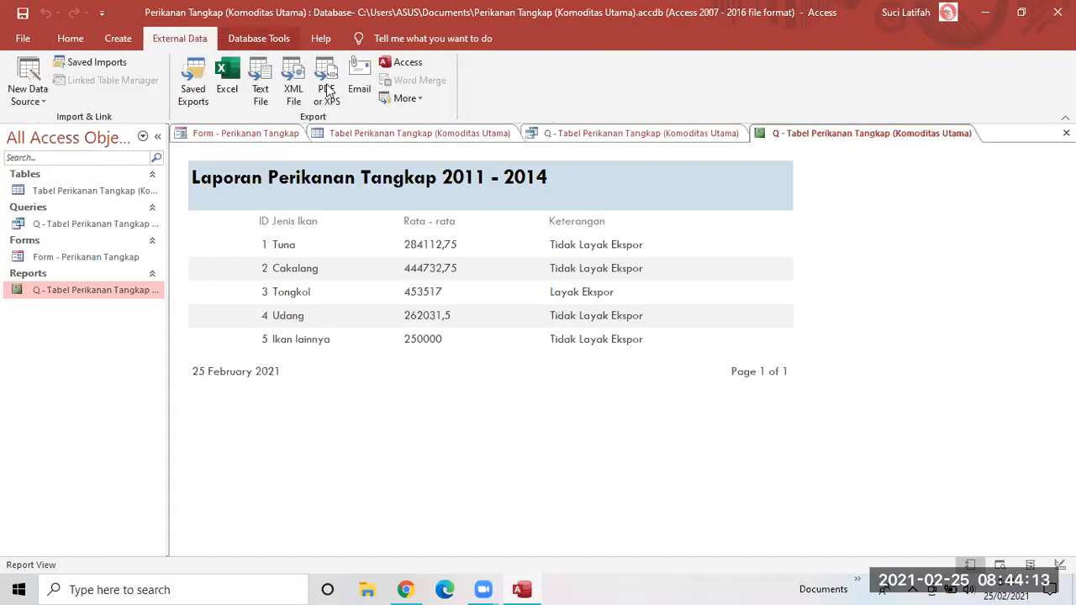
{"action": "left_click", "coordinate": [328, 93]}
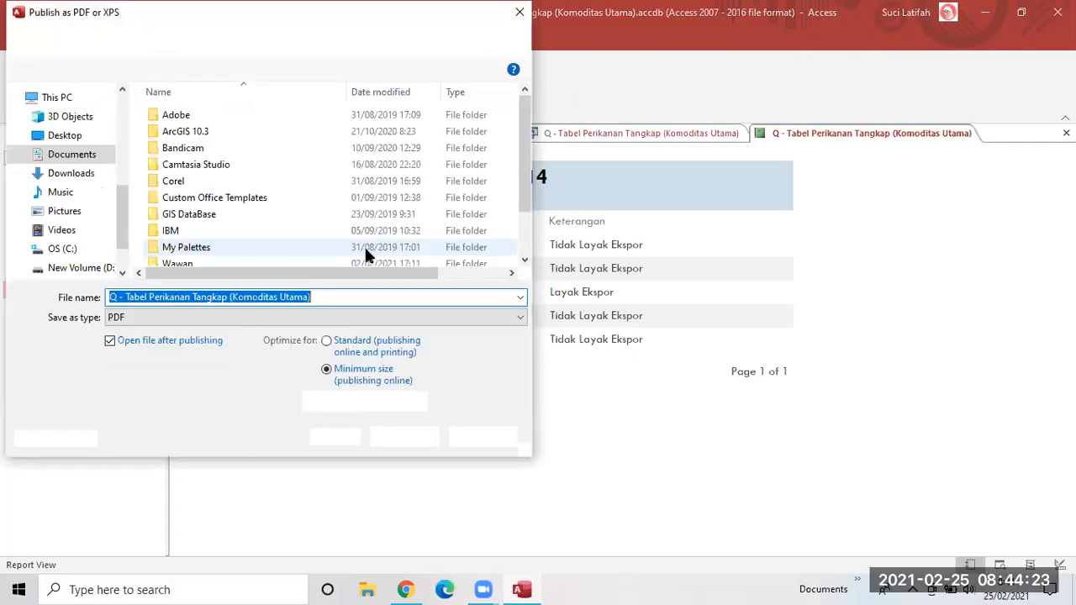
{"action": "left_click", "coordinate": [126, 296]}
{"action": "key", "text": "BackSpace"}
{"action": "key", "text": "BackSpace"}
{"action": "key", "text": "BackSpace"}
{"action": "key", "text": "BackSpace"}
{"action": "type", "text": "Laporan"}
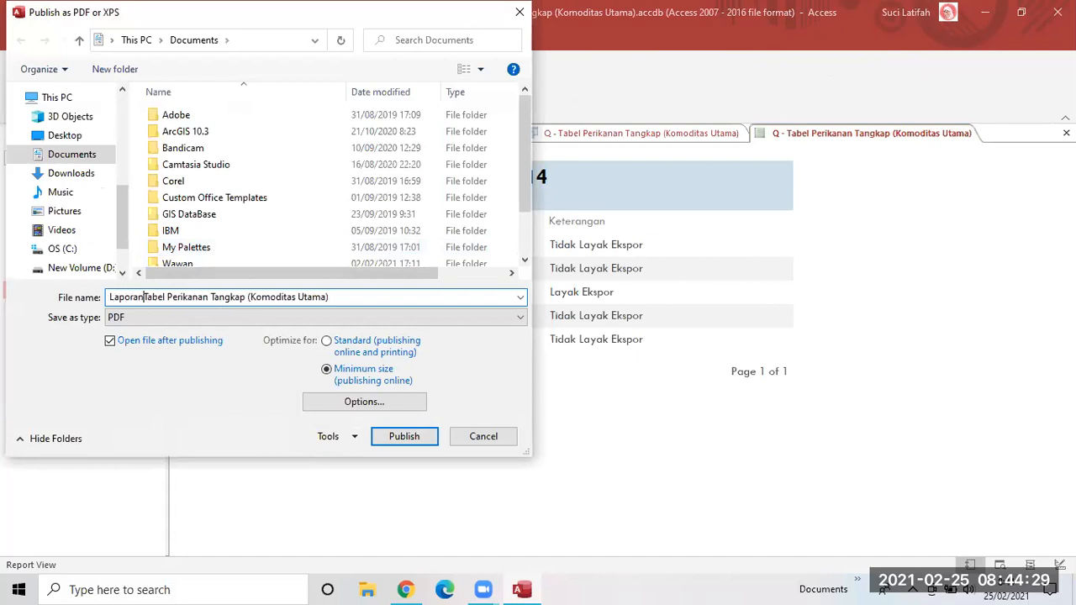
{"action": "left_click", "coordinate": [406, 301]}
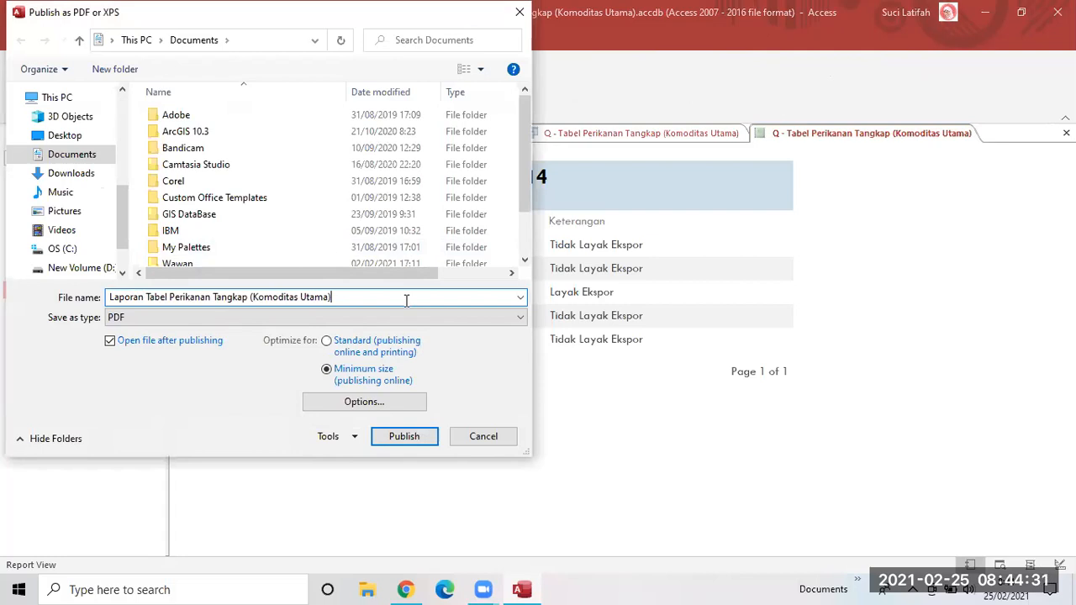
Append "2011 - 2014" to the PDF file name, publish it to Documents, and close the export dialog without saving the export steps
{"action": "type", "text": "-"}
{"action": "key", "text": "BackSpace"}
{"action": "key", "text": "BackSpace"}
{"action": "key", "text": "BackSpace"}
{"action": "type", "text": "2-11"}
{"action": "key", "text": "BackSpace"}
{"action": "key", "text": "BackSpace"}
{"action": "key", "text": "BackSpace"}
{"action": "type", "text": "011 - 2014"}
{"action": "left_click", "coordinate": [436, 438]}
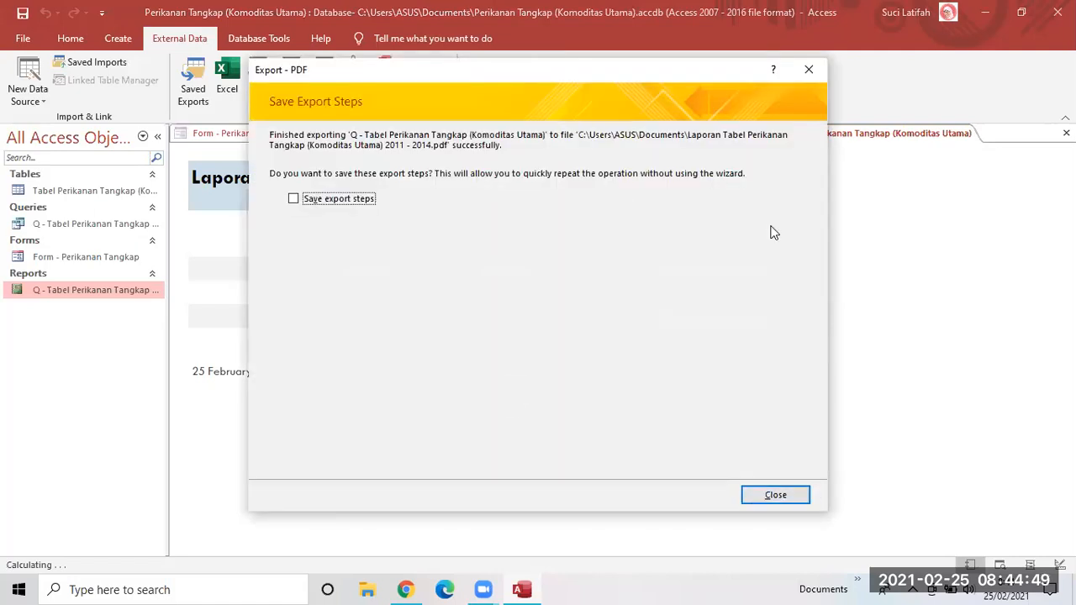
{"action": "left_click", "coordinate": [786, 495]}
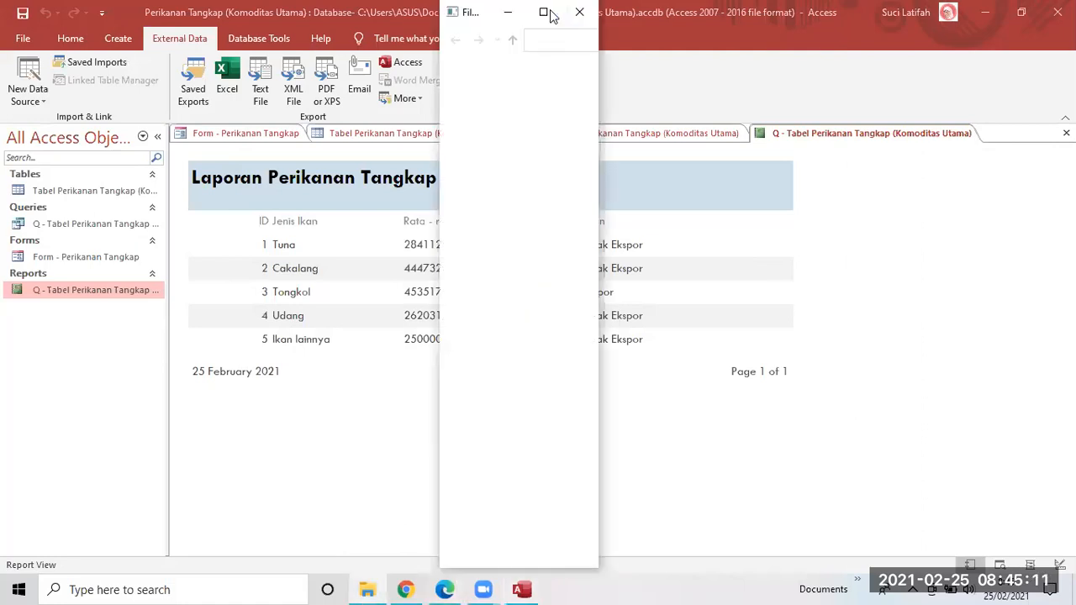
View the exported PDF in a maximized Edge window and examine its title, table, date and page number at full-page and page-width zoom
{"action": "left_click", "coordinate": [508, 13]}
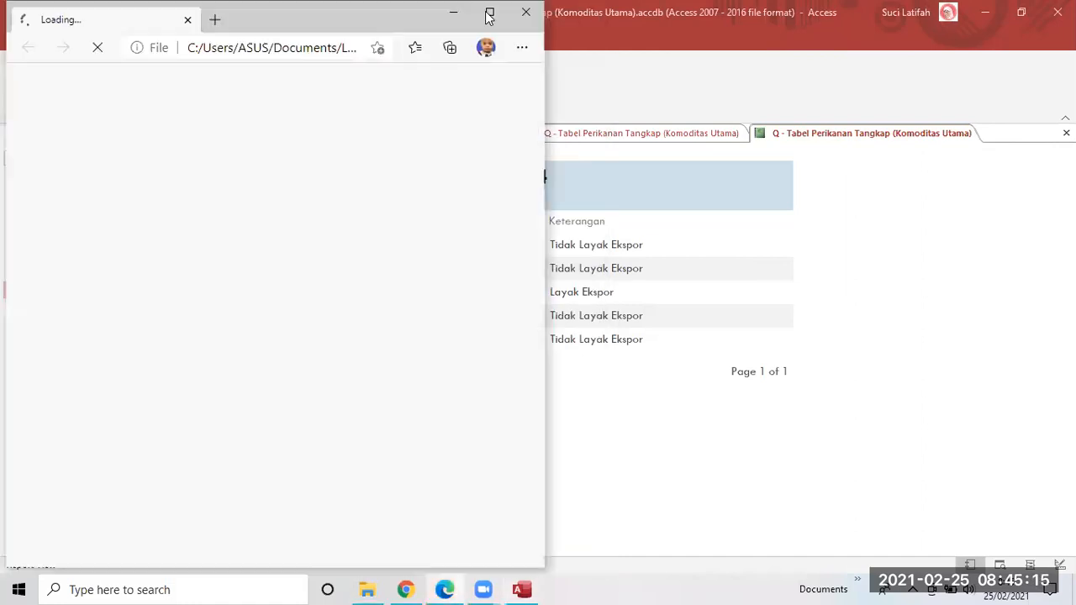
{"action": "left_click", "coordinate": [491, 15]}
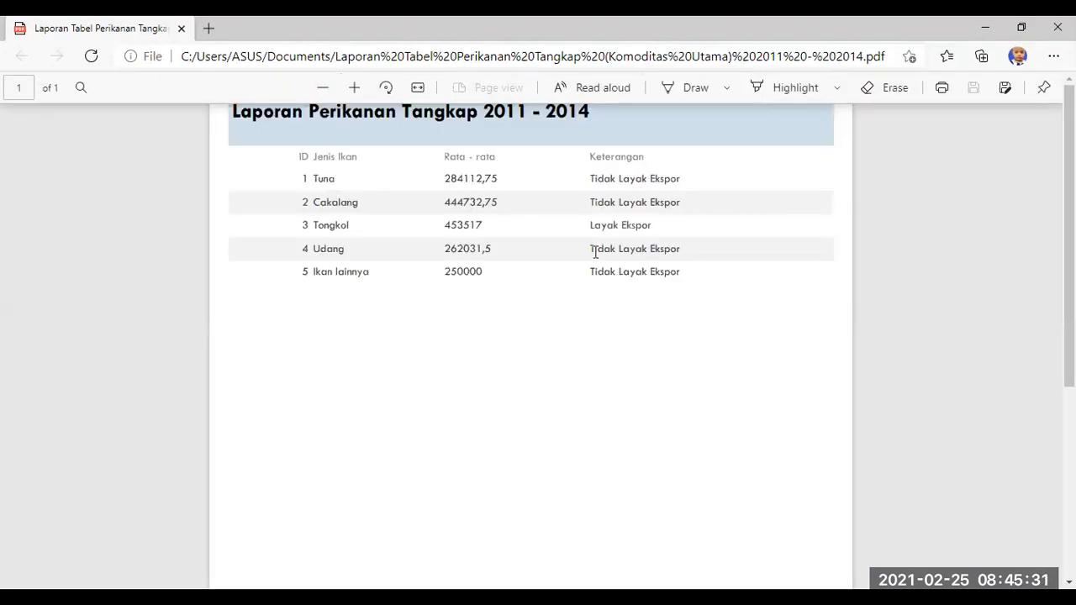
{"action": "left_click", "coordinate": [420, 88]}
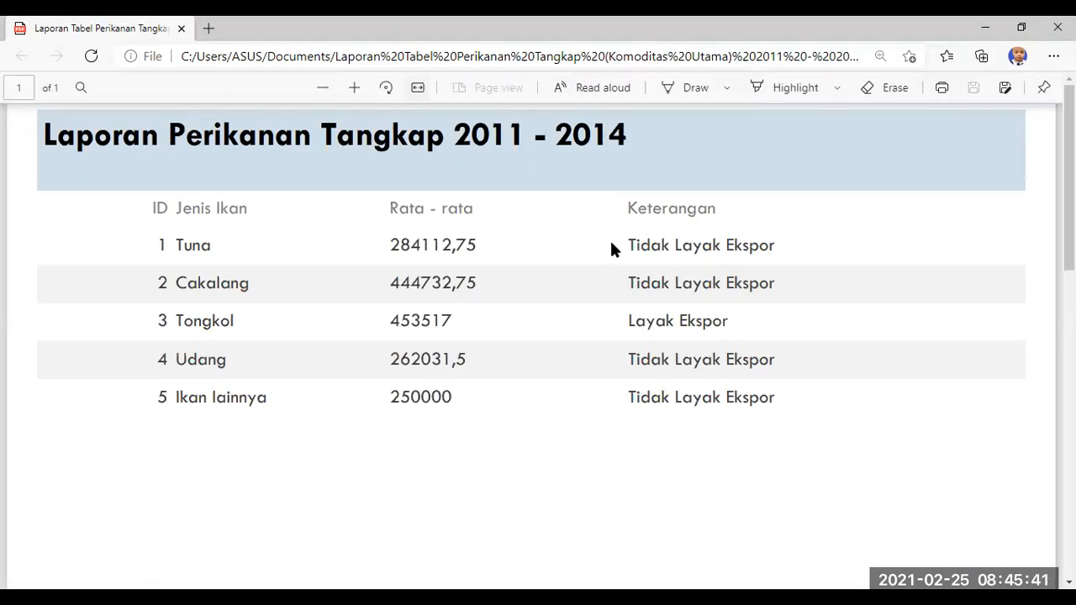
{"action": "key", "text": "ctrl+backslash"}
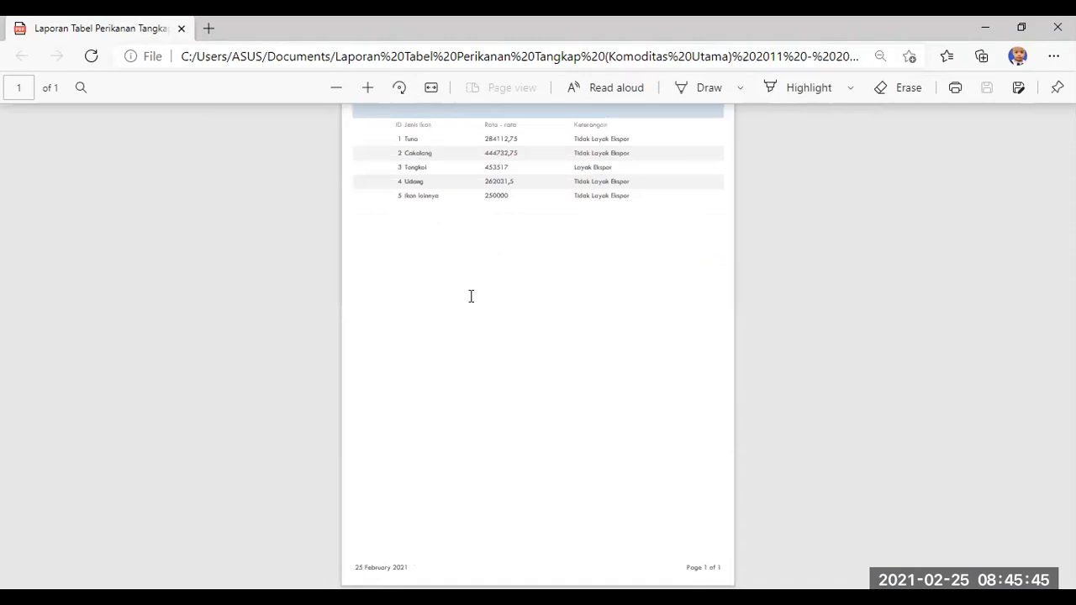
{"action": "key", "text": "ctrl+backslash"}
{"action": "scroll", "coordinate": [211, 504], "scroll_direction": "down", "scroll_amount": 10}
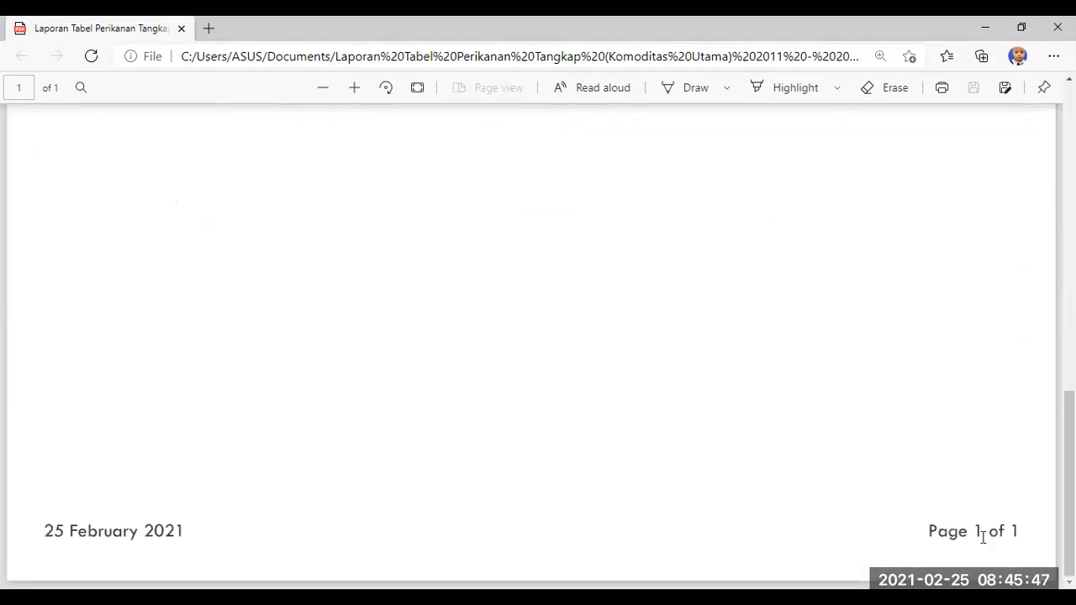
{"action": "left_click_drag", "start_coordinate": [948, 527], "coordinate": [997, 526]}
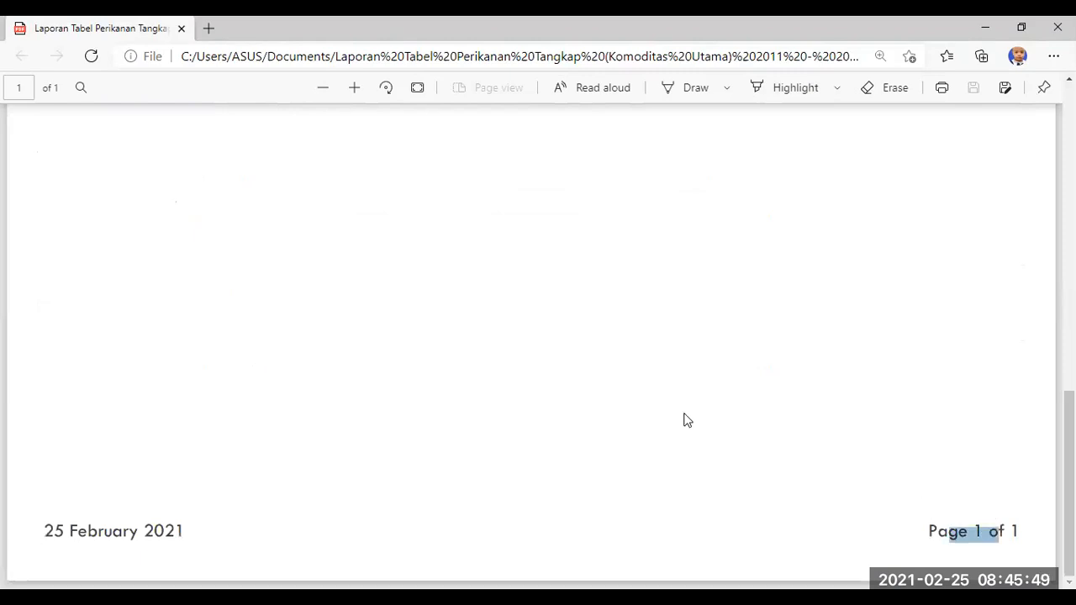
{"action": "key", "text": "Home"}
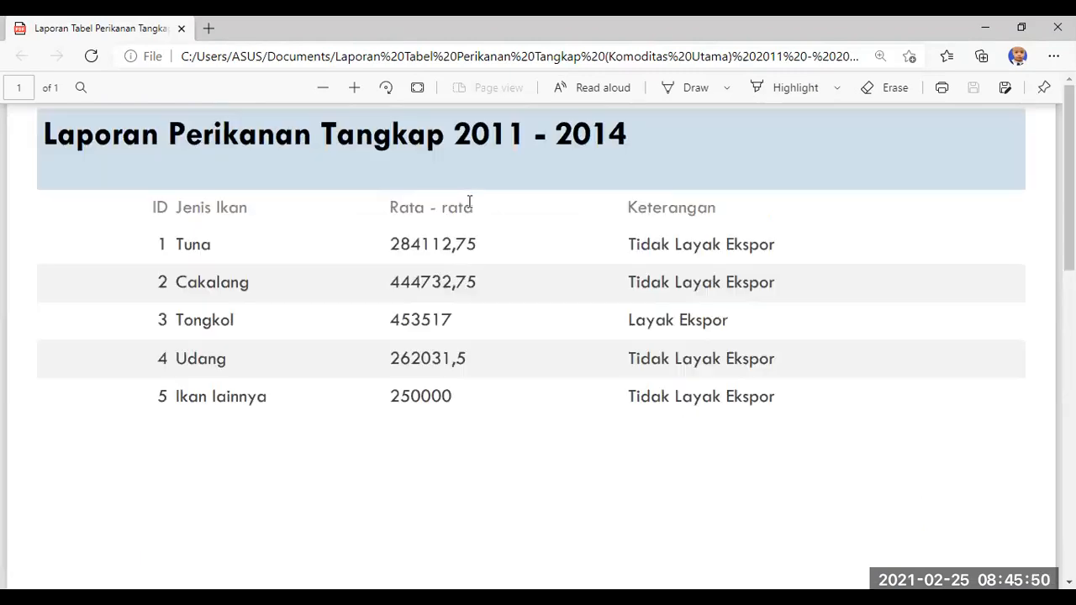
{"action": "left_click", "coordinate": [418, 88]}
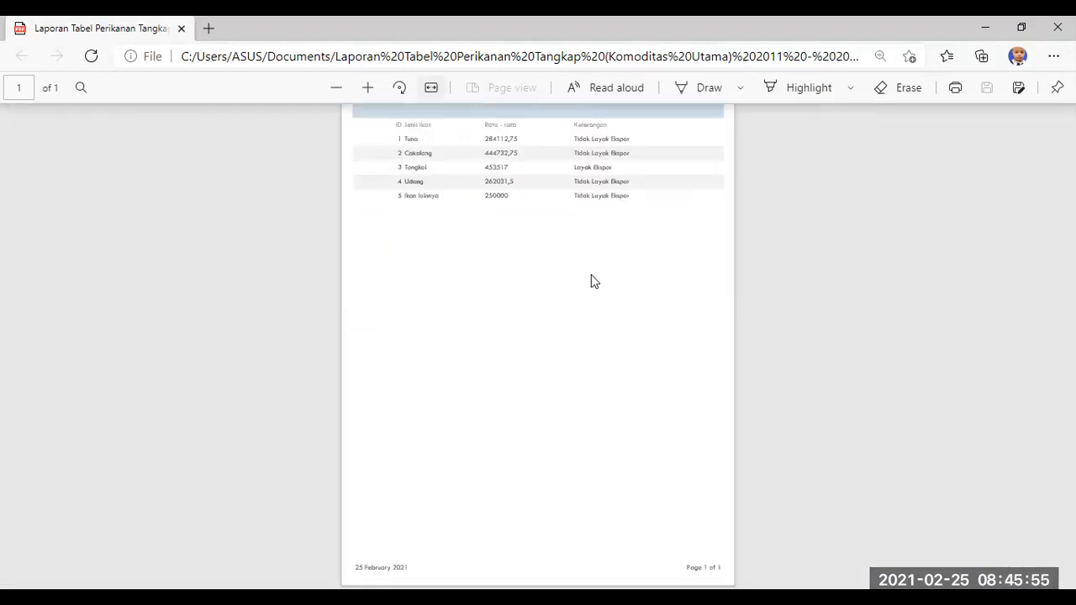
{"action": "key", "text": "ctrl+backslash"}
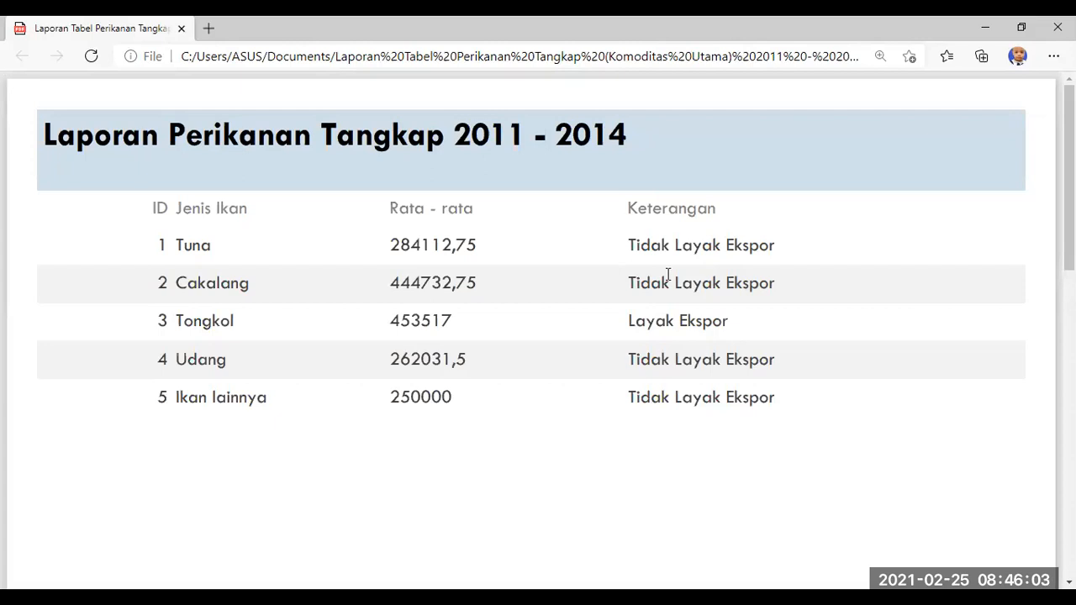
{"action": "left_click", "coordinate": [430, 87]}
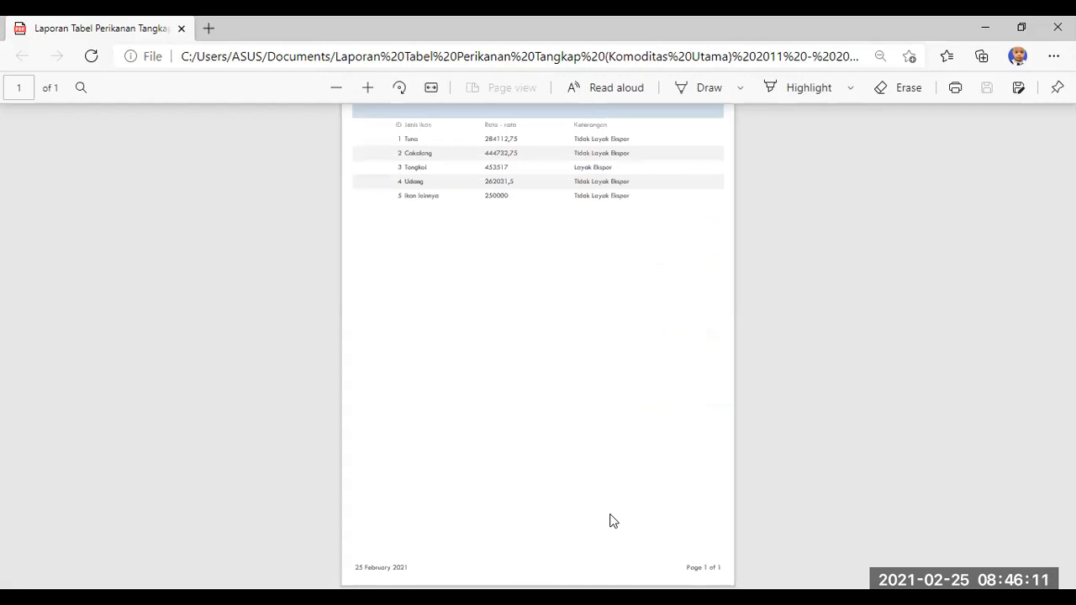
Switch to the Pengenalan Perangkat Lunak Basis Data presentation in Google Slides and maximize its window
{"action": "key", "text": "alt+Tab"}
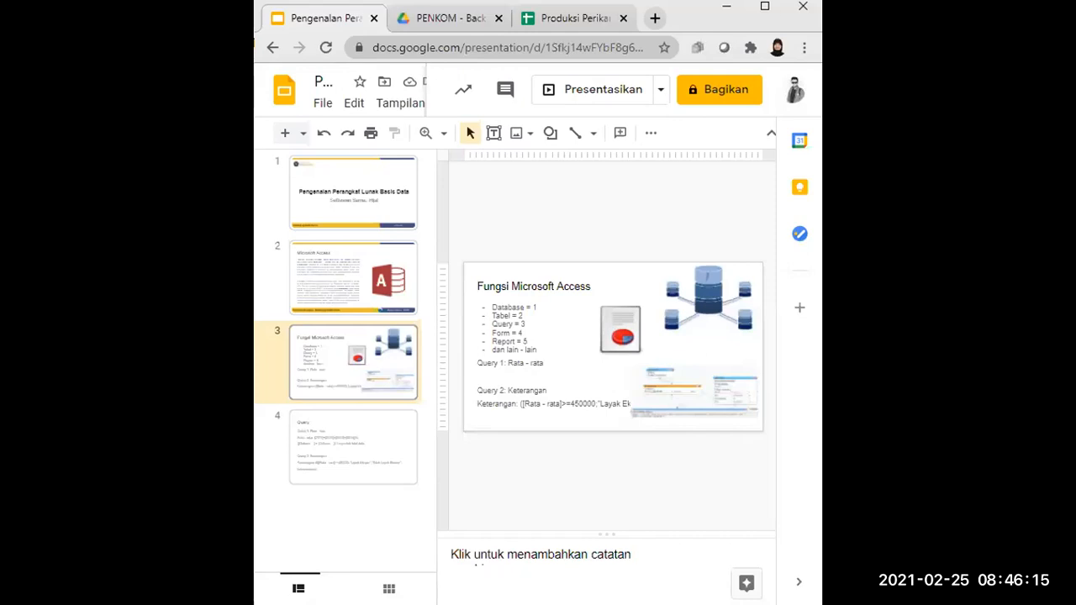
{"action": "key", "text": "super+Up"}
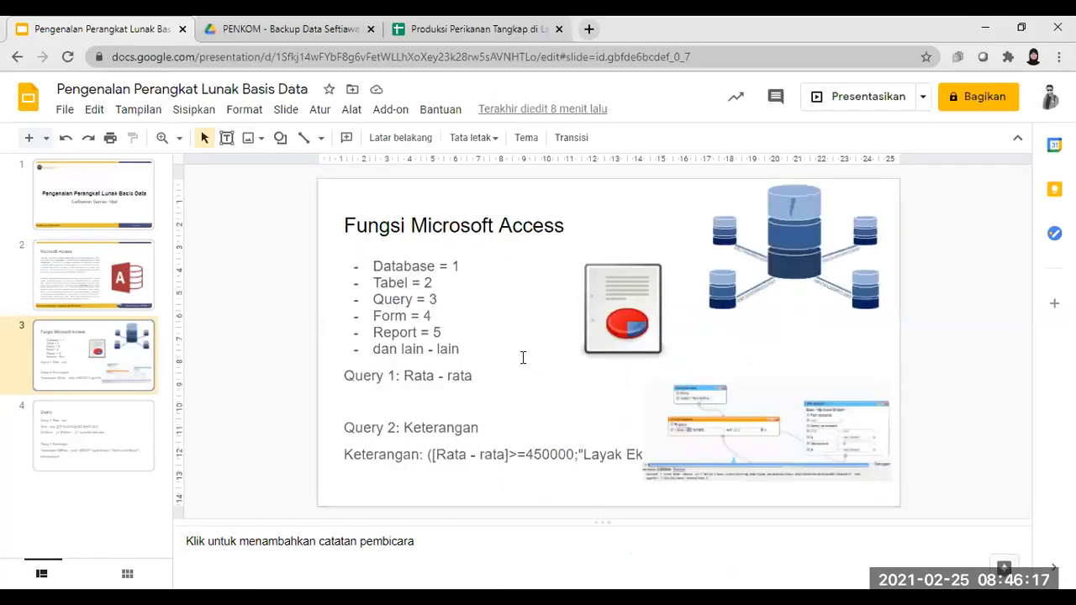